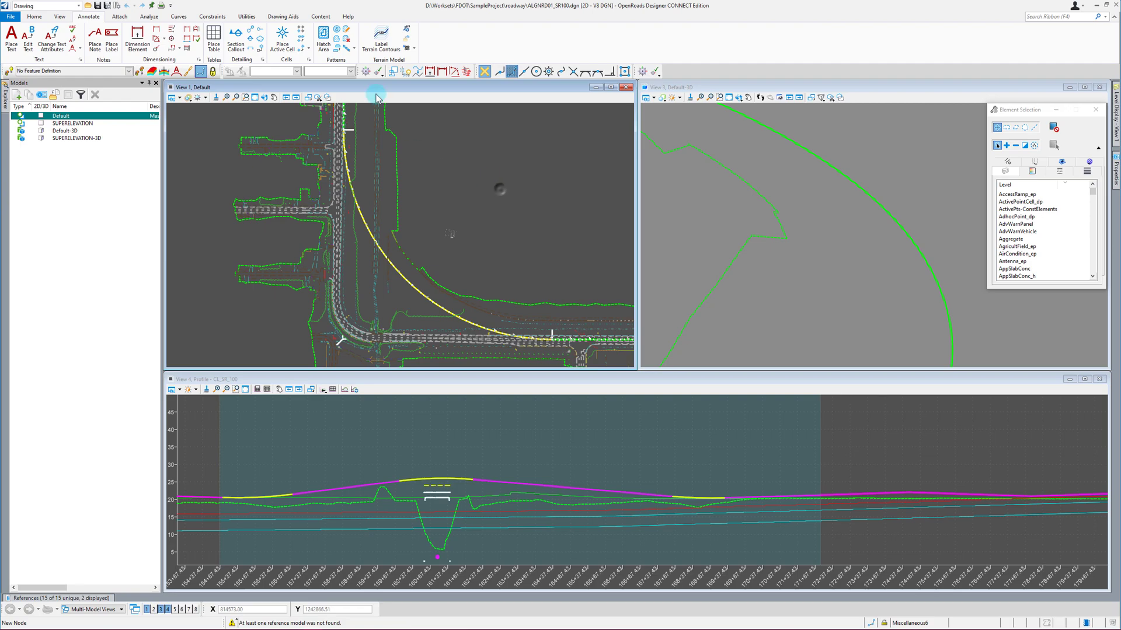
# Step: Switch to the OpenRoads Modeling workflow and open the FDOT Create File tool
pyautogui.click(46, 7)
pyautogui.click(43, 13)
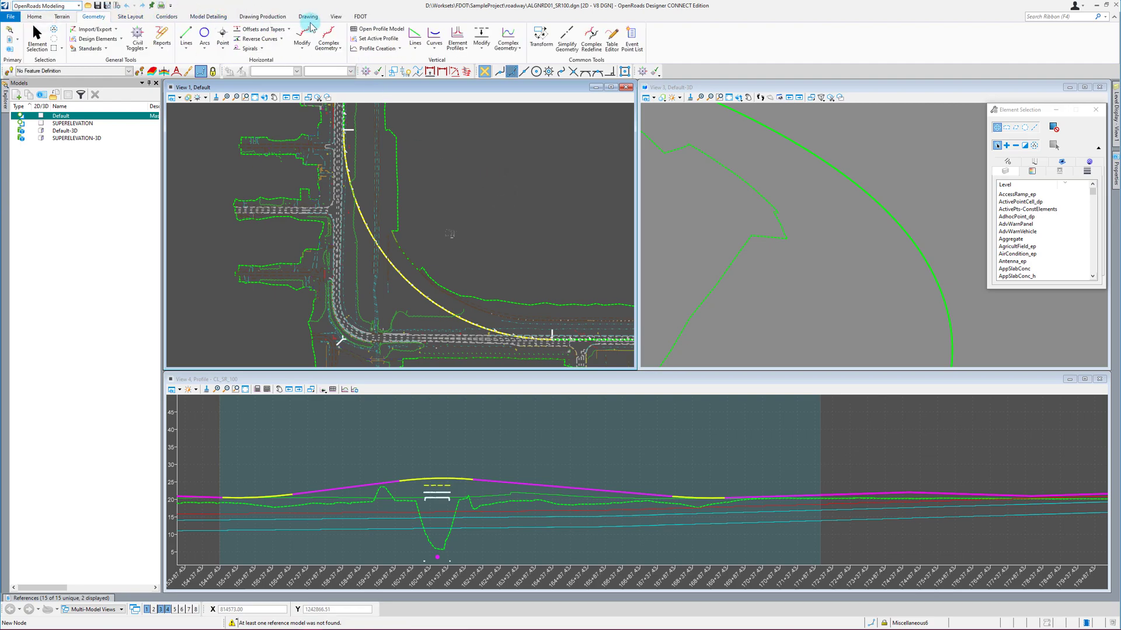
pyautogui.click(361, 17)
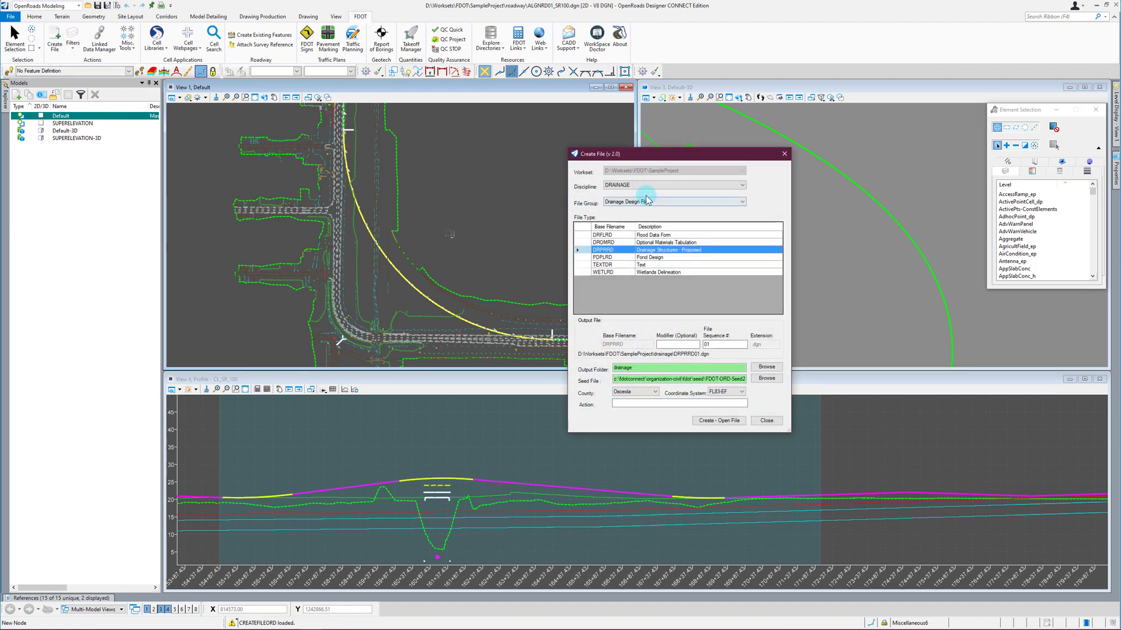
# Step: Set the new file's discipline to ROADWAY, its group to Roadway Design Files and its type to DSGNRD 2D Plan (Proposed)
pyautogui.click(641, 185)
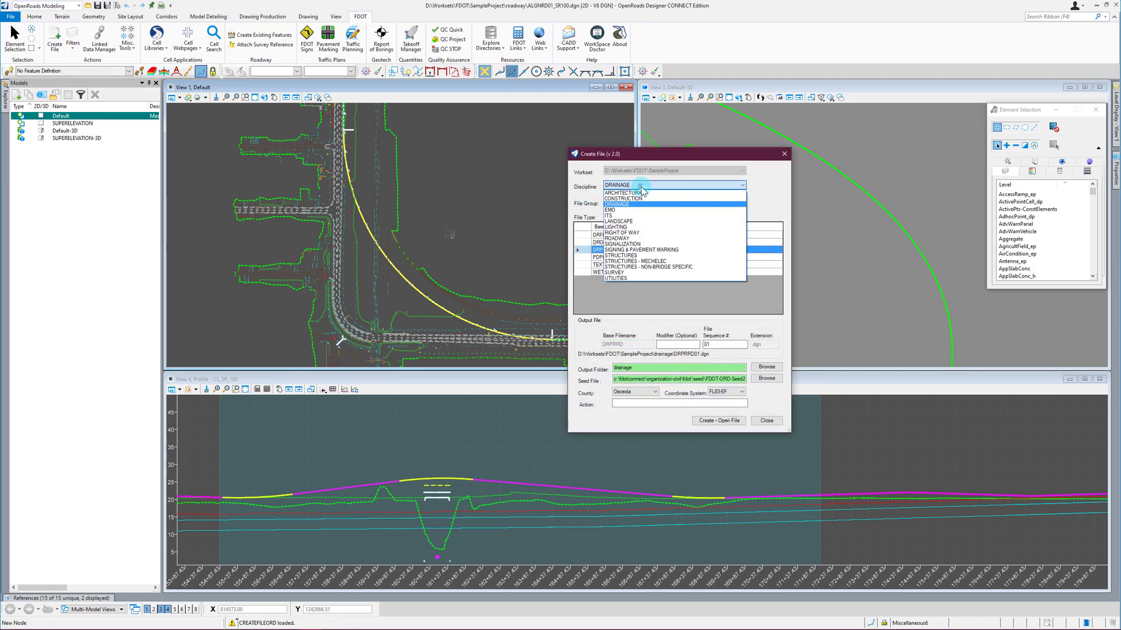
pyautogui.click(614, 239)
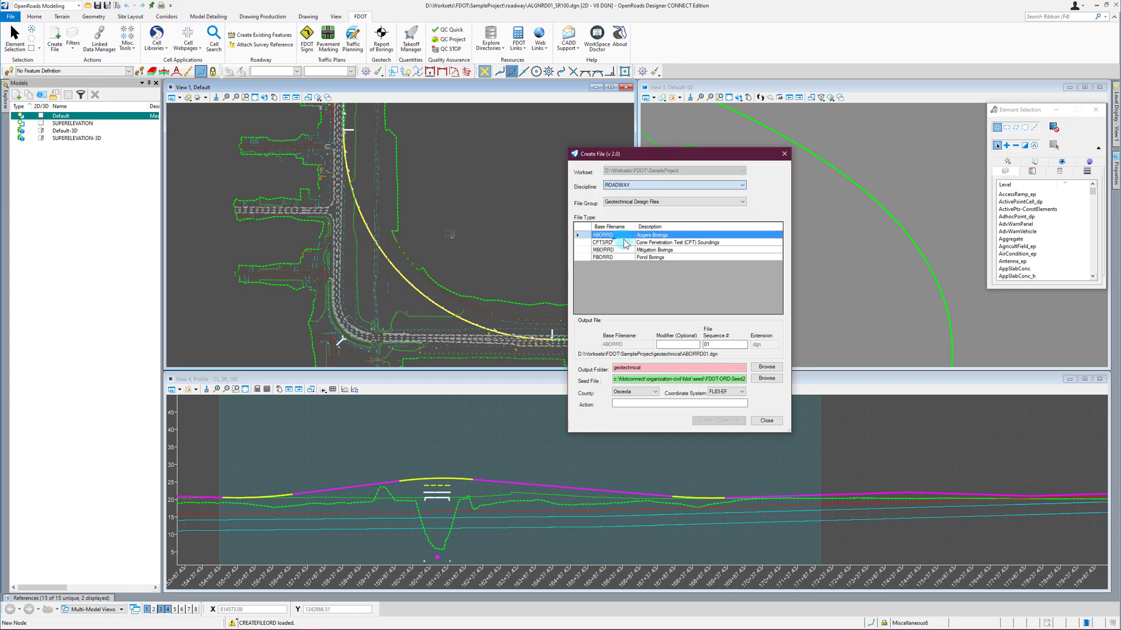
pyautogui.click(633, 202)
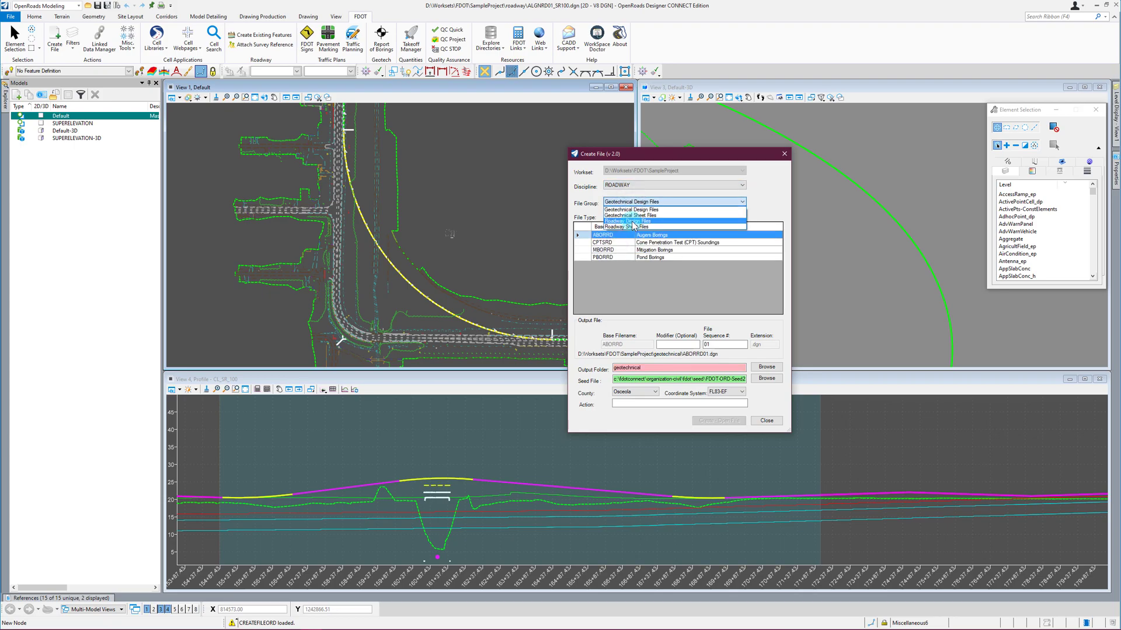
pyautogui.click(635, 221)
pyautogui.click(609, 250)
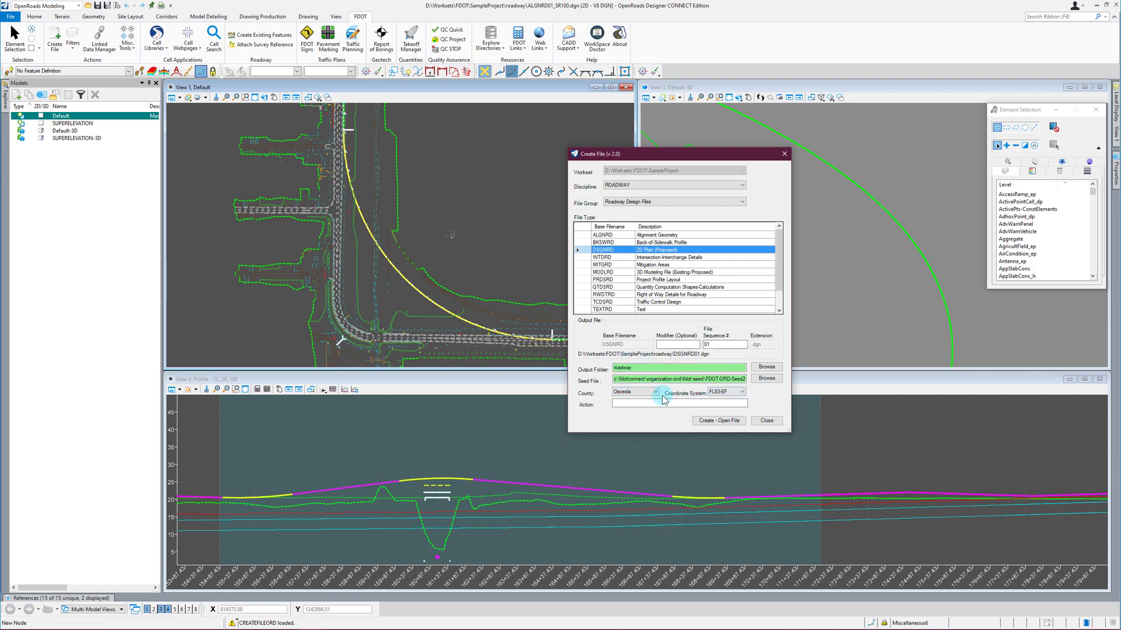
# Step: Set the county to Indian River, create and open DSGNRD01.dgn in the roadway folder, and close the file creation dialog
pyautogui.click(638, 394)
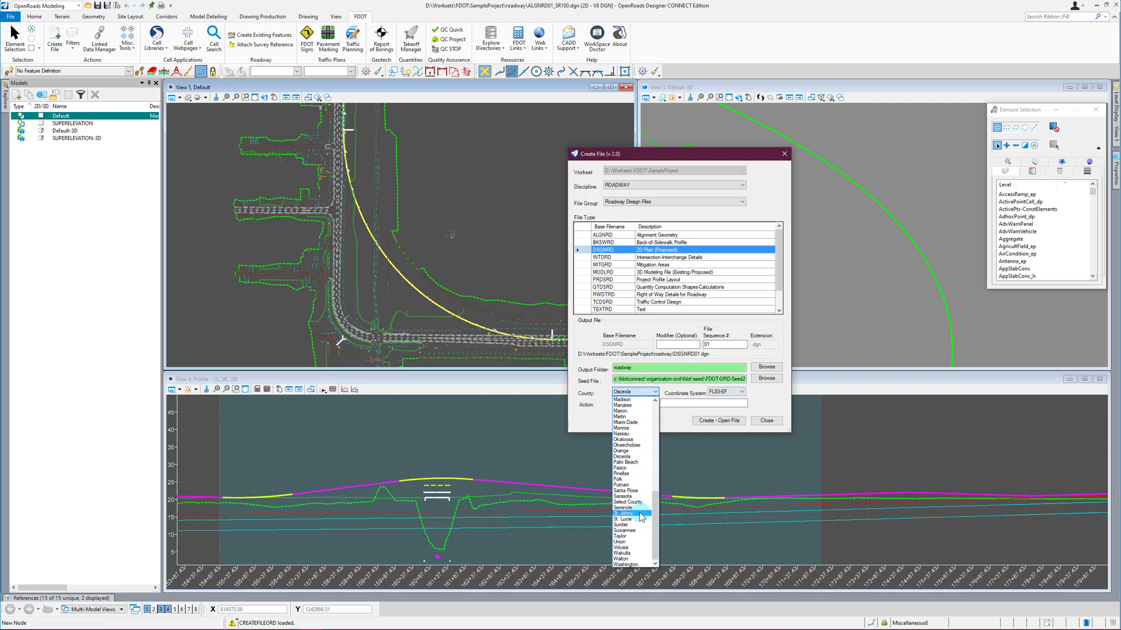
pyautogui.scroll(1, 630, 449)
pyautogui.scroll(3, 630, 449)
pyautogui.click(625, 408)
pyautogui.click(746, 423)
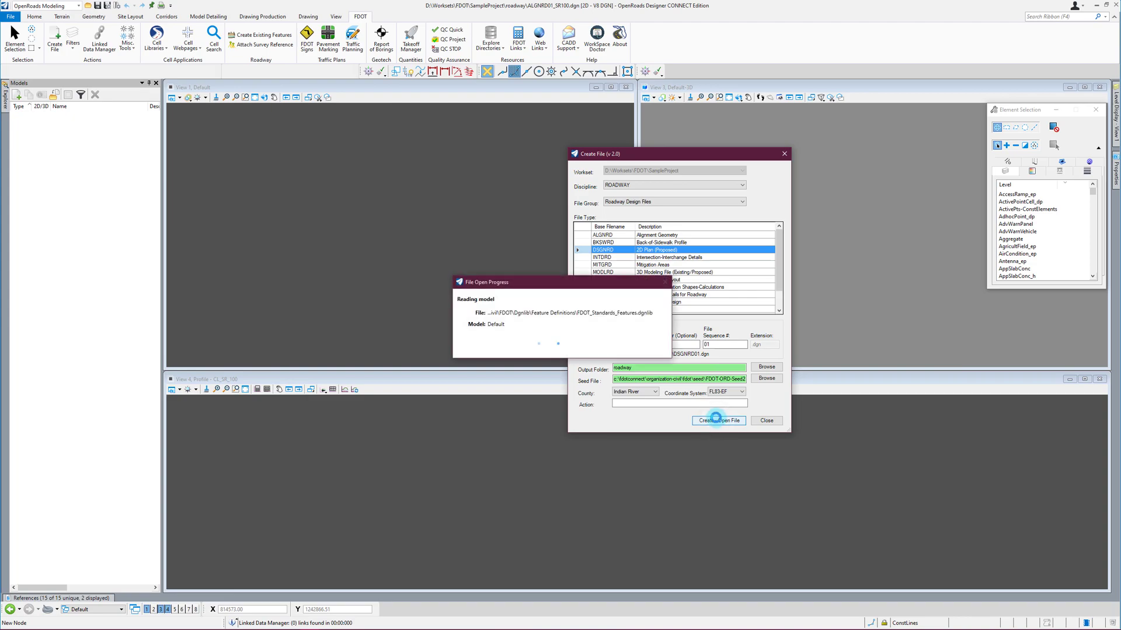
pyautogui.click(767, 420)
pyautogui.click(492, 421)
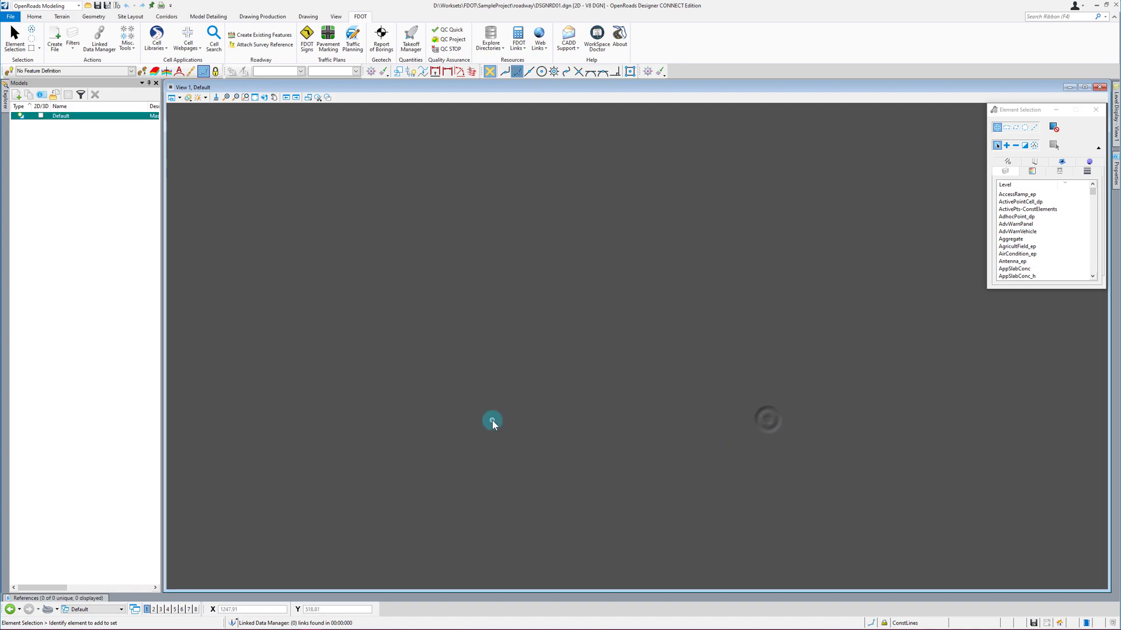
# Step: Choose ALGNRD01_SR100, ALGNRD02_SPARTAN and the MODLRD01.1, 01.2, 01.3A, 01.3B, 01.4A and 01.4B SR100 files as references to attach
pyautogui.click(86, 598)
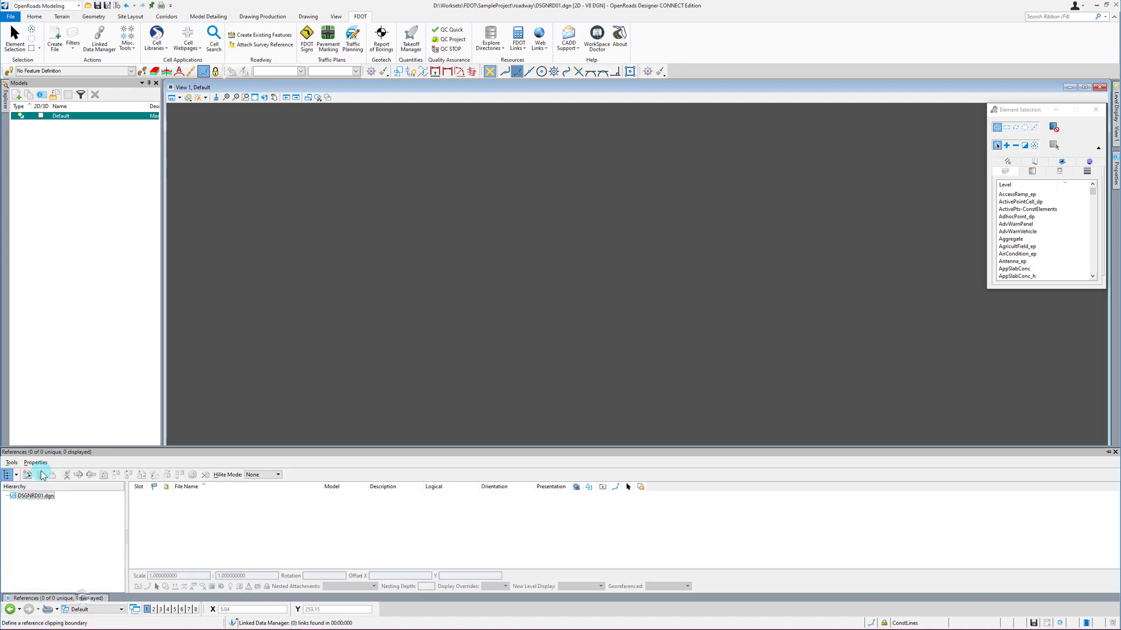
pyautogui.click(30, 476)
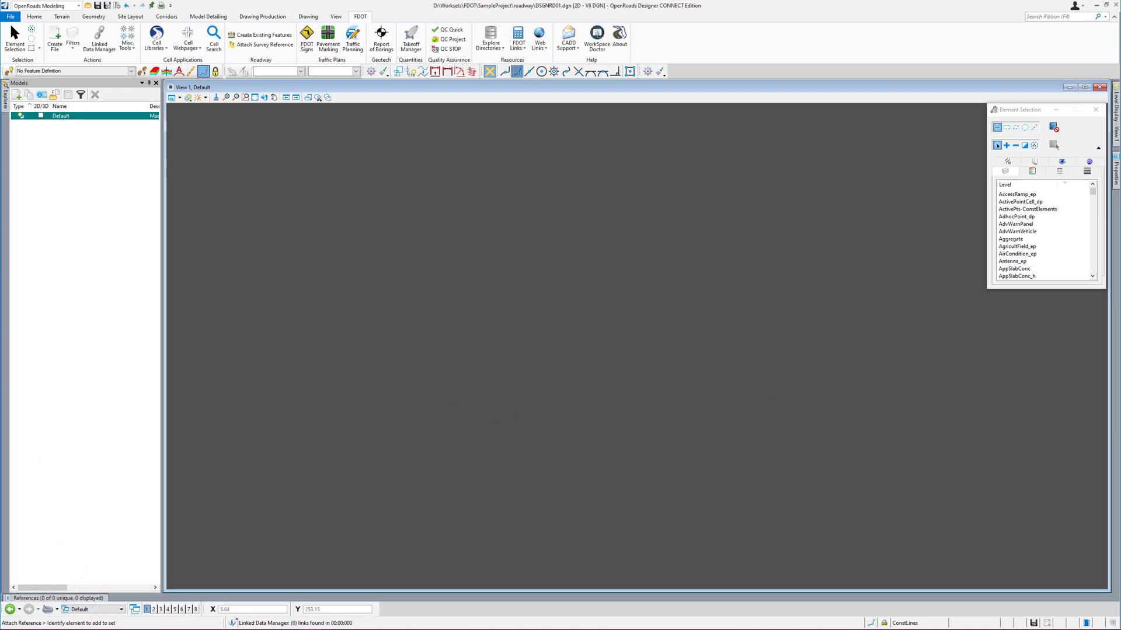
pyautogui.click(326, 264)
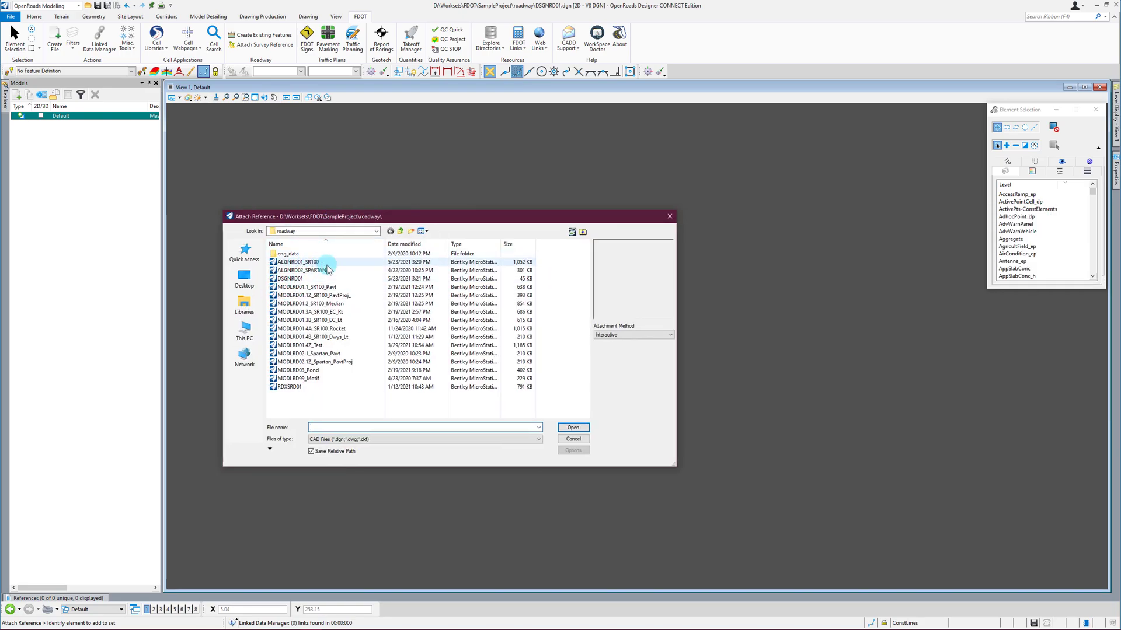
pyautogui.click(322, 262)
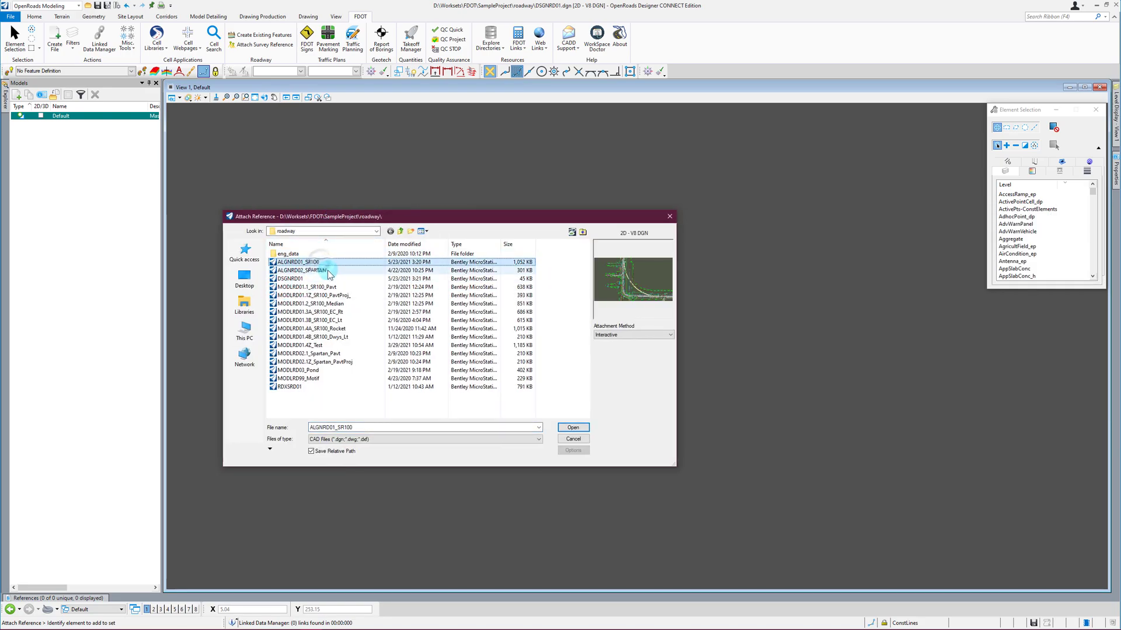
pyautogui.keyDown('ctrl'); pyautogui.click(327, 271); pyautogui.keyUp('ctrl')
pyautogui.keyDown('ctrl'); pyautogui.click(353, 287); pyautogui.keyUp('ctrl')
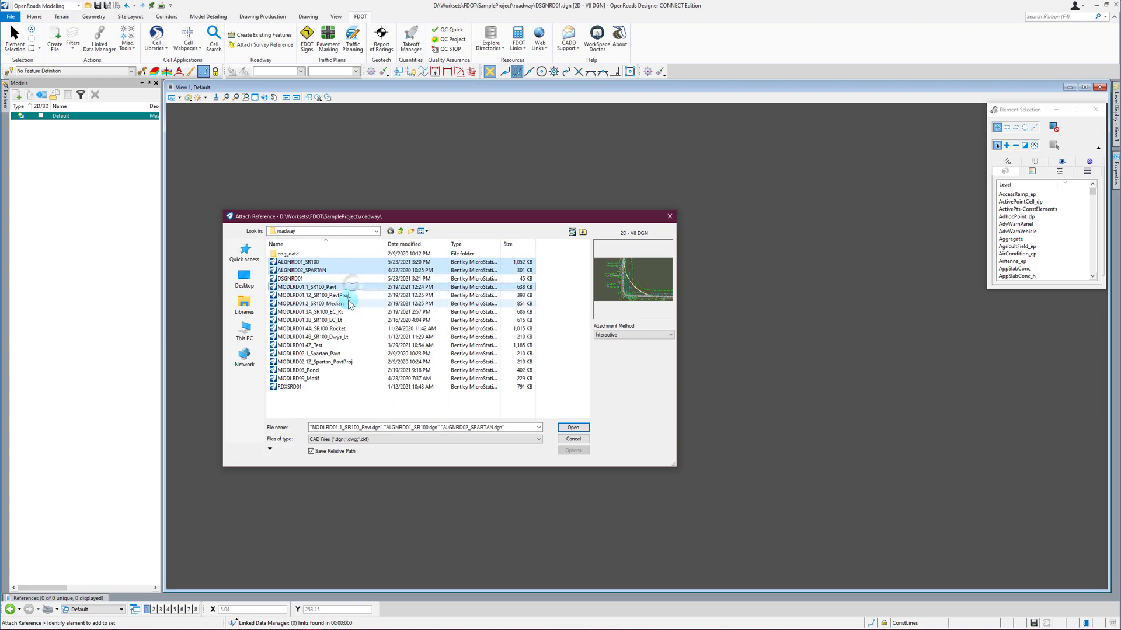
pyautogui.keyDown('ctrl'); pyautogui.click(349, 304); pyautogui.keyUp('ctrl')
pyautogui.keyDown('ctrl'); pyautogui.click(349, 313); pyautogui.keyUp('ctrl')
pyautogui.keyDown('ctrl'); pyautogui.click(349, 321); pyautogui.keyUp('ctrl')
pyautogui.keyDown('ctrl'); pyautogui.click(351, 329); pyautogui.keyUp('ctrl')
pyautogui.keyDown('ctrl'); pyautogui.click(353, 337); pyautogui.keyUp('ctrl')
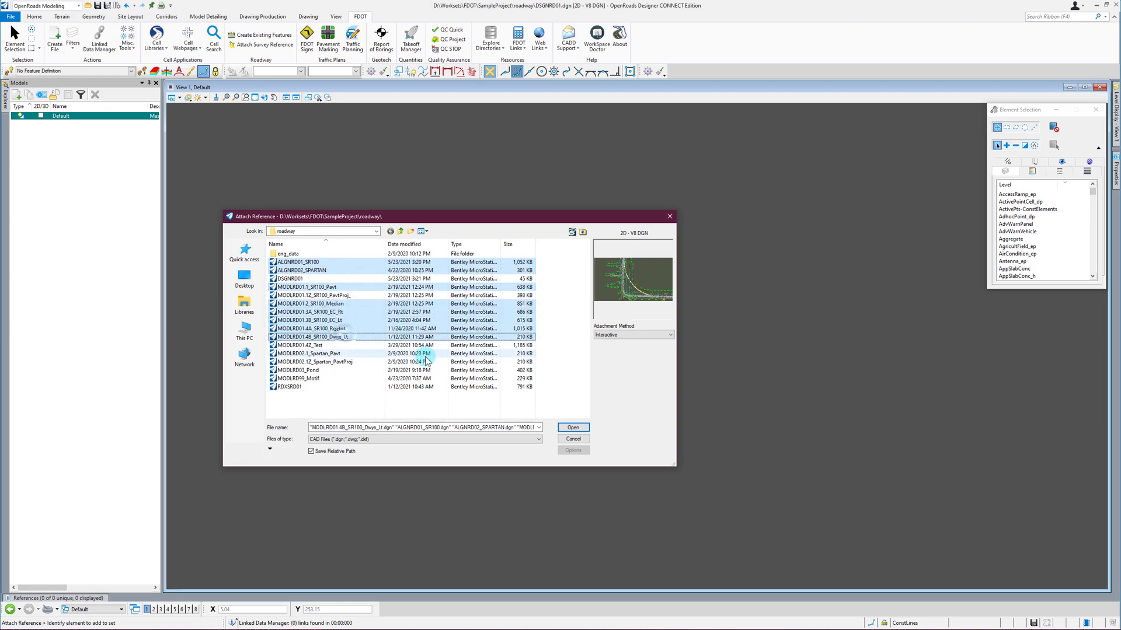
pyautogui.click(572, 429)
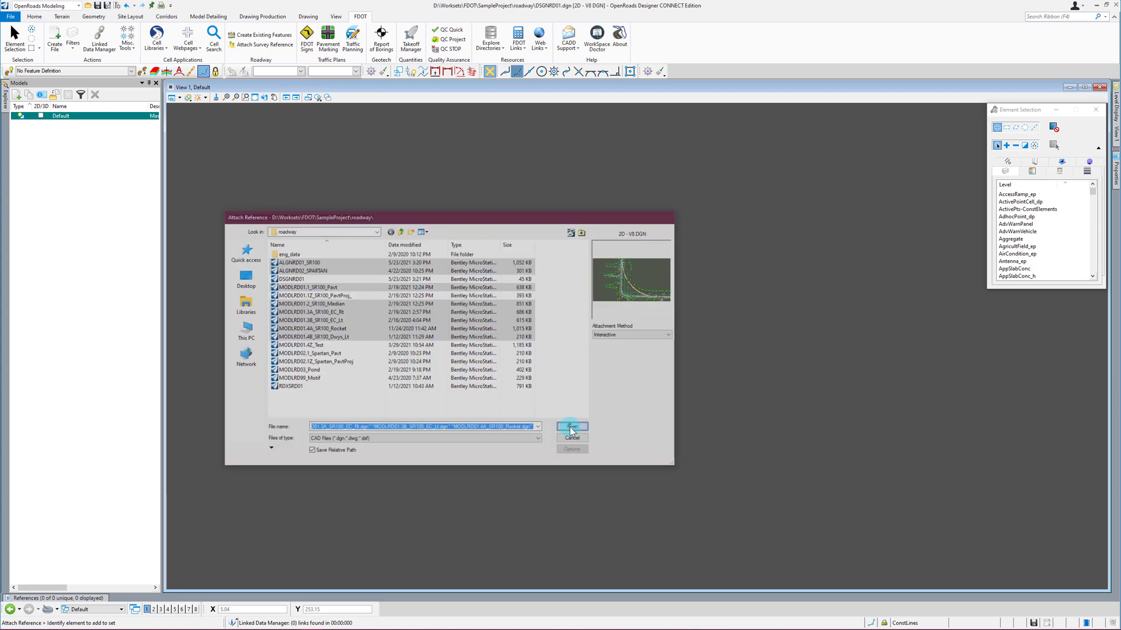
# Step: Attach each chosen reference using its Default model with Coincident - World orientation and Live Nesting
pyautogui.moveTo(1032, 162); pyautogui.dragTo(744, 155)
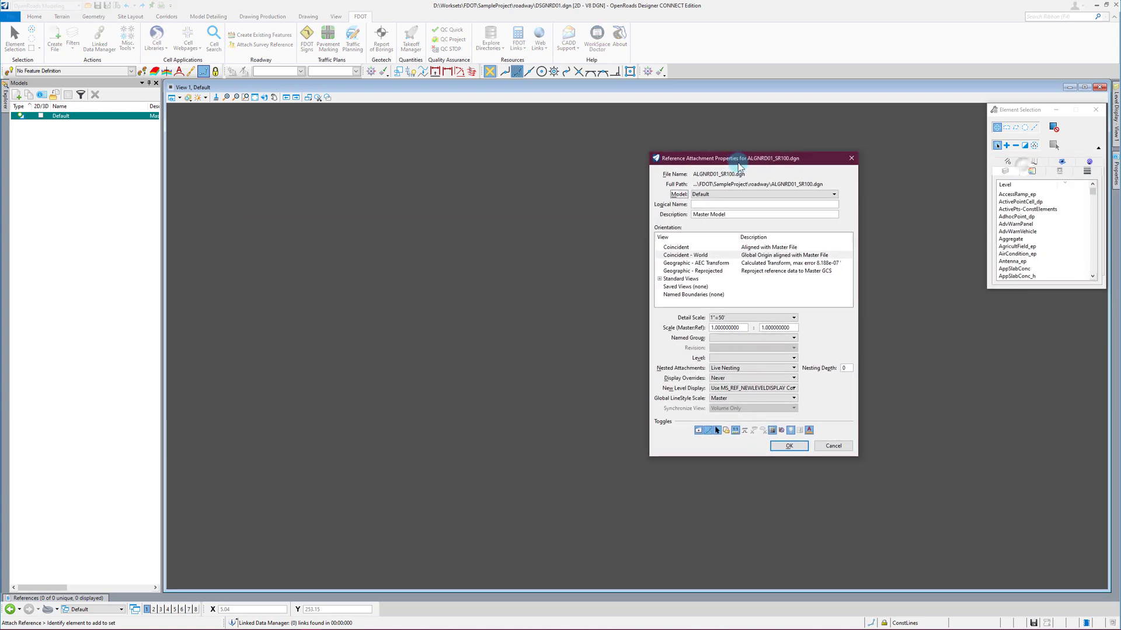
pyautogui.click(788, 447)
pyautogui.click(784, 446)
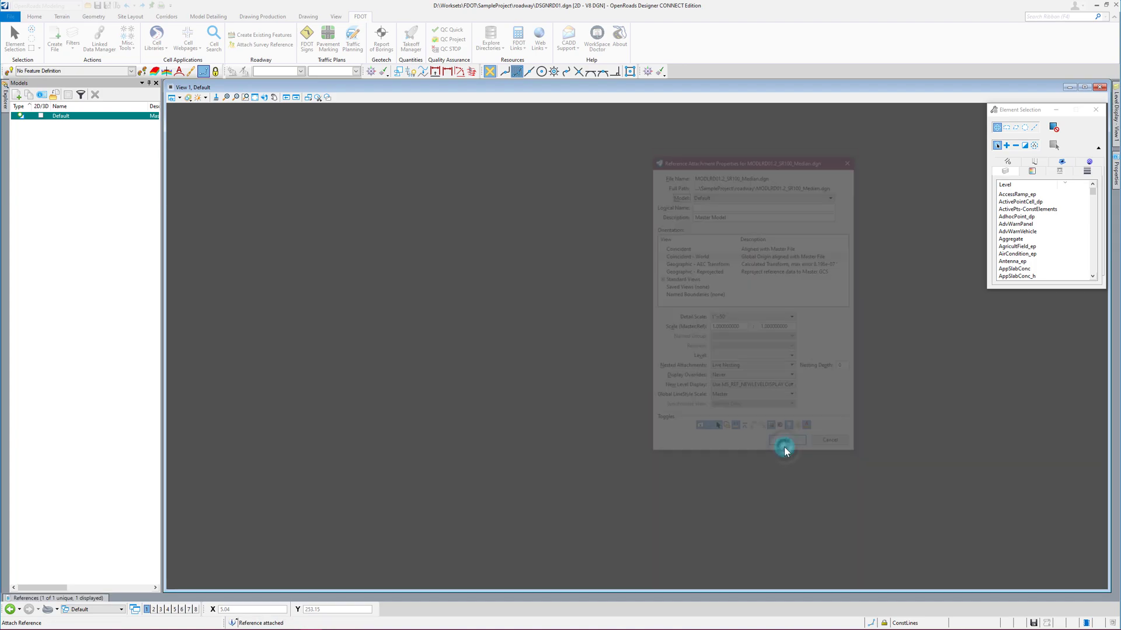
pyautogui.click(783, 447)
pyautogui.click(783, 447)
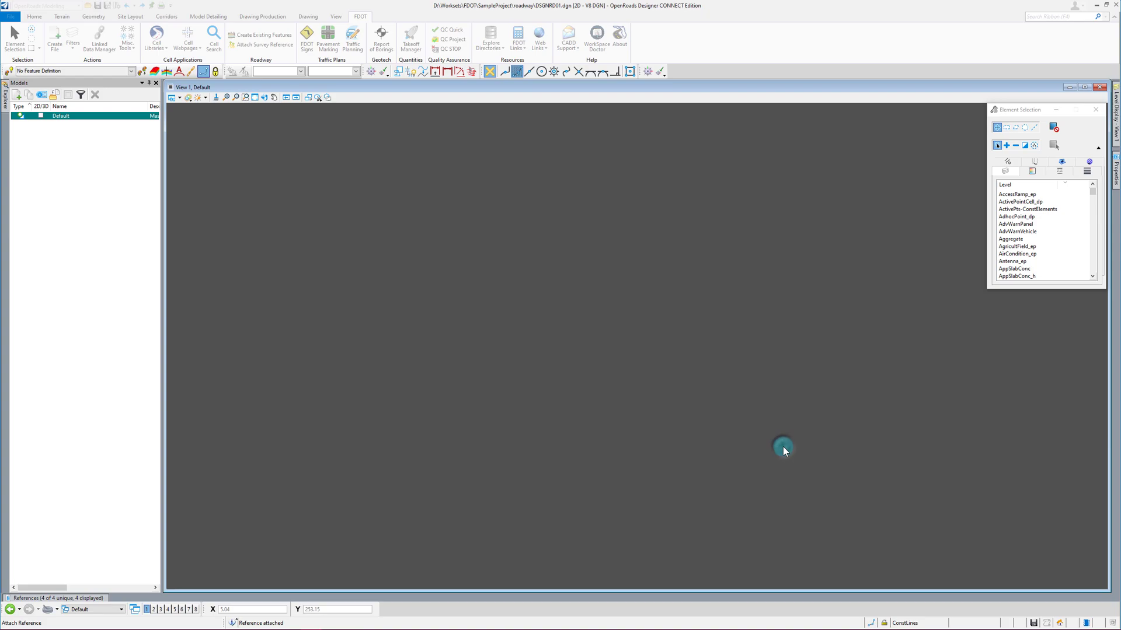
pyautogui.click(783, 447)
pyautogui.click(784, 447)
pyautogui.click(784, 447)
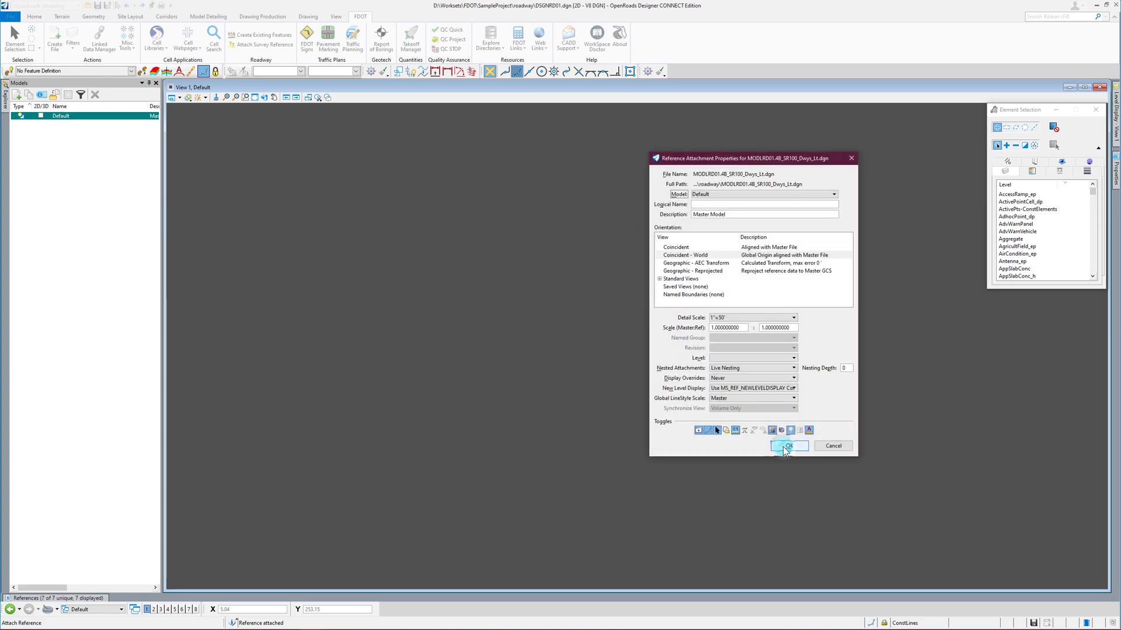
# Step: Fit the view and turn off the template drop levels of the SR100 right-side curb and median corridor references by element
pyautogui.click(255, 98)
pyautogui.scroll(5, 502, 540)
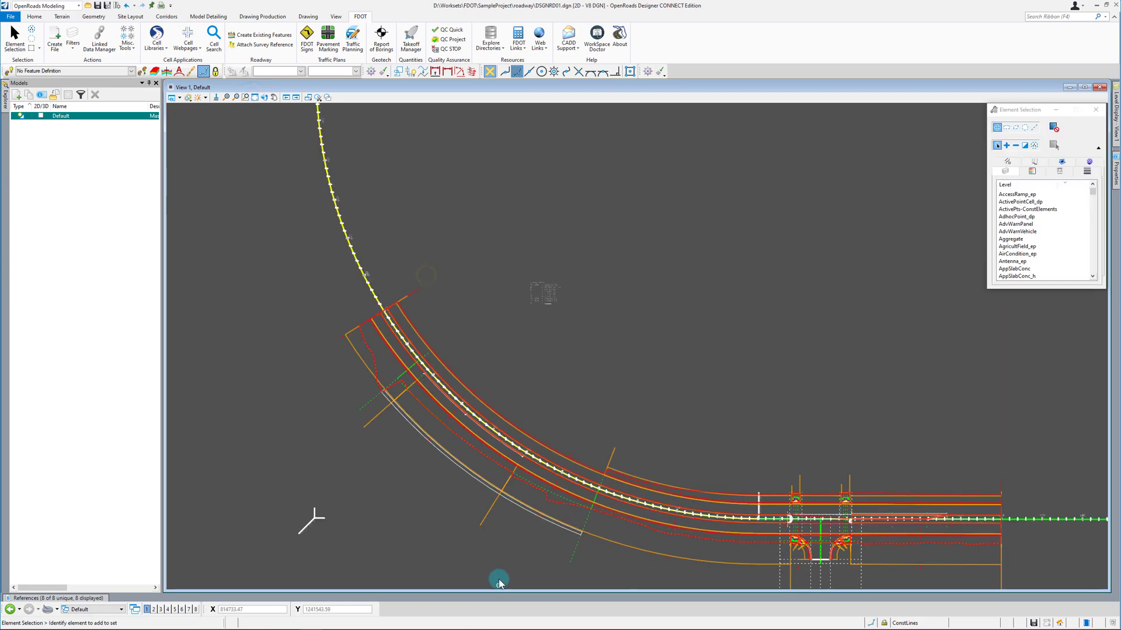
pyautogui.scroll(5, 458, 344)
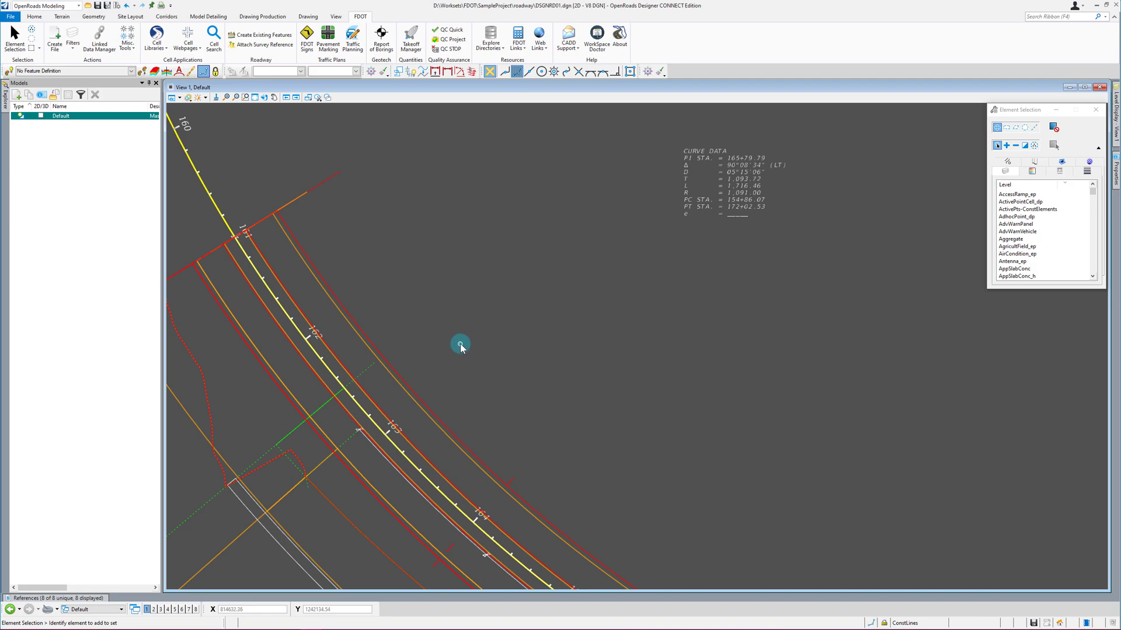
pyautogui.scroll(-3, 467, 333)
pyautogui.rightClick(480, 330)
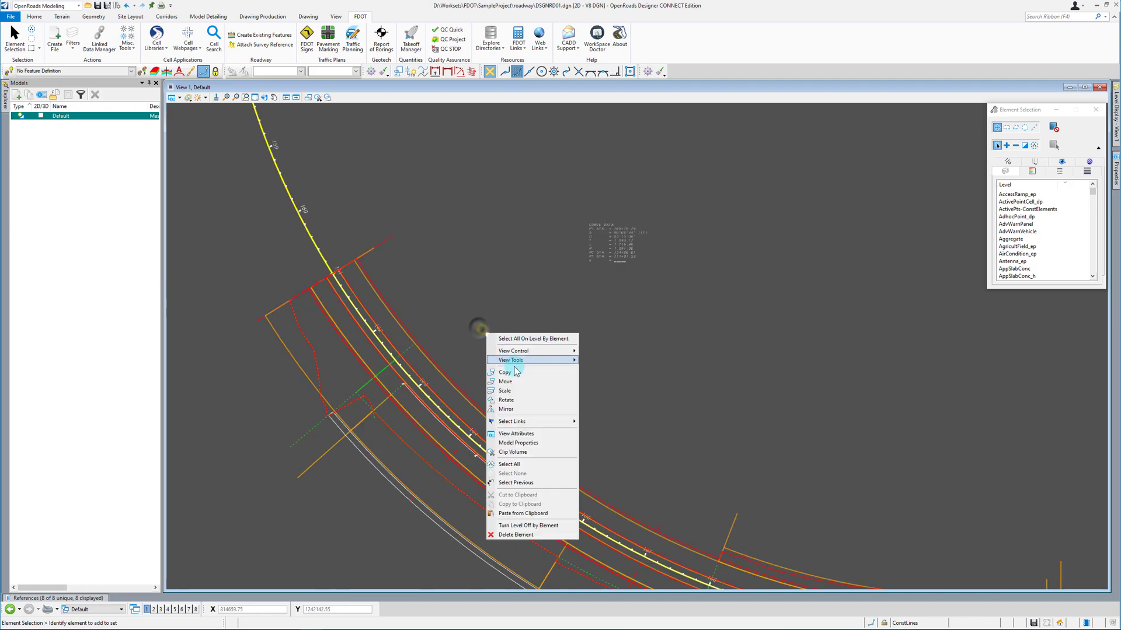
pyautogui.click(530, 525)
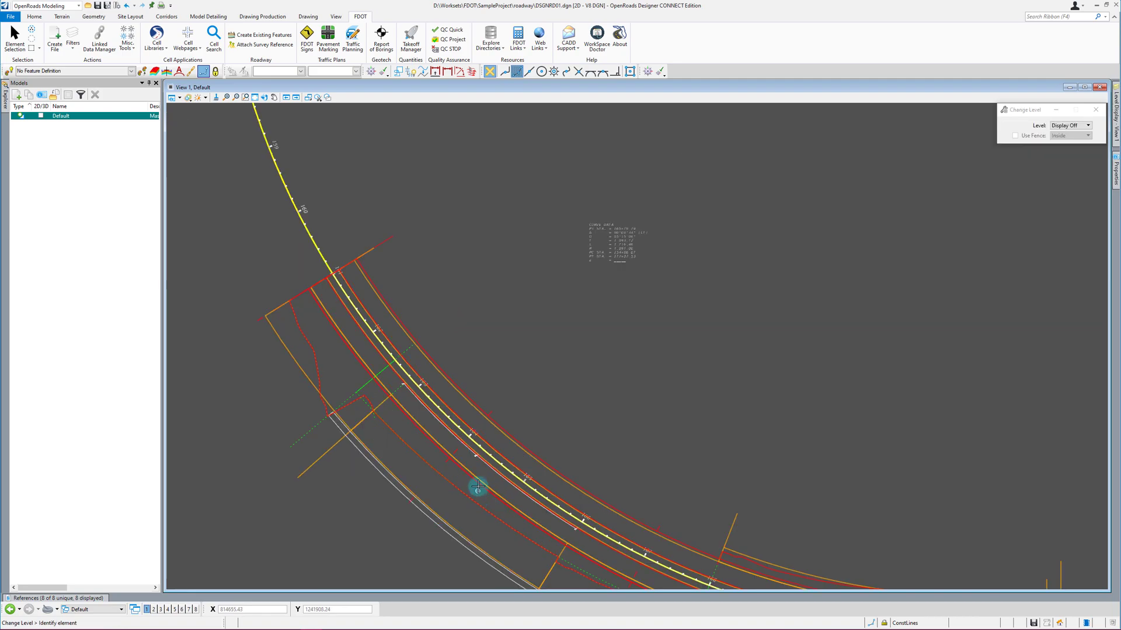
pyautogui.click(474, 480)
pyautogui.click(469, 476)
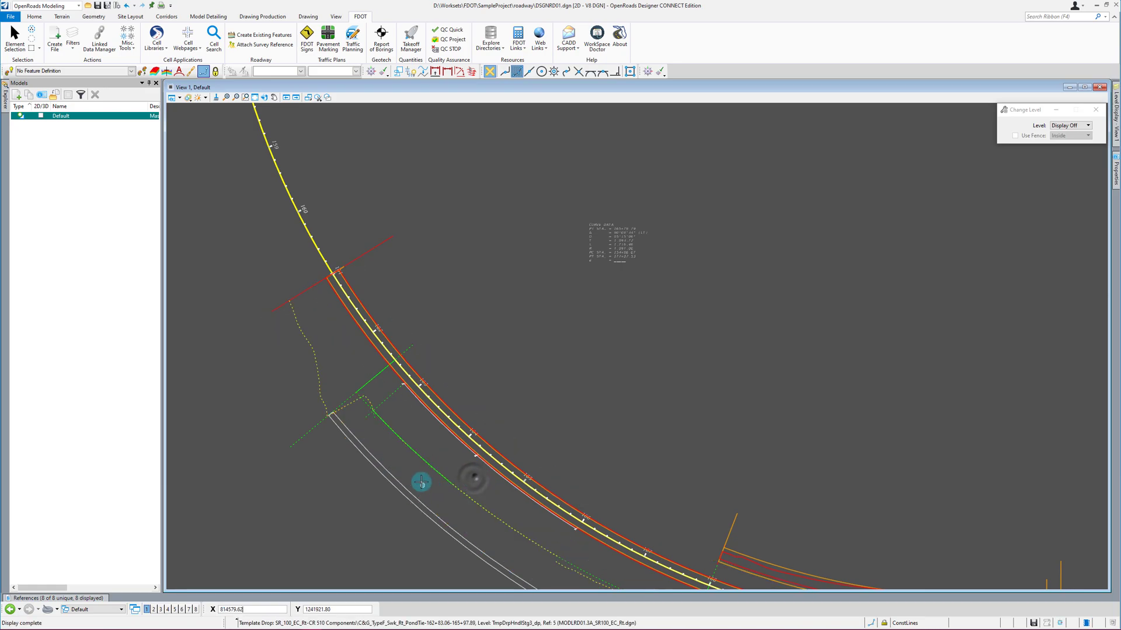
pyautogui.click(374, 314)
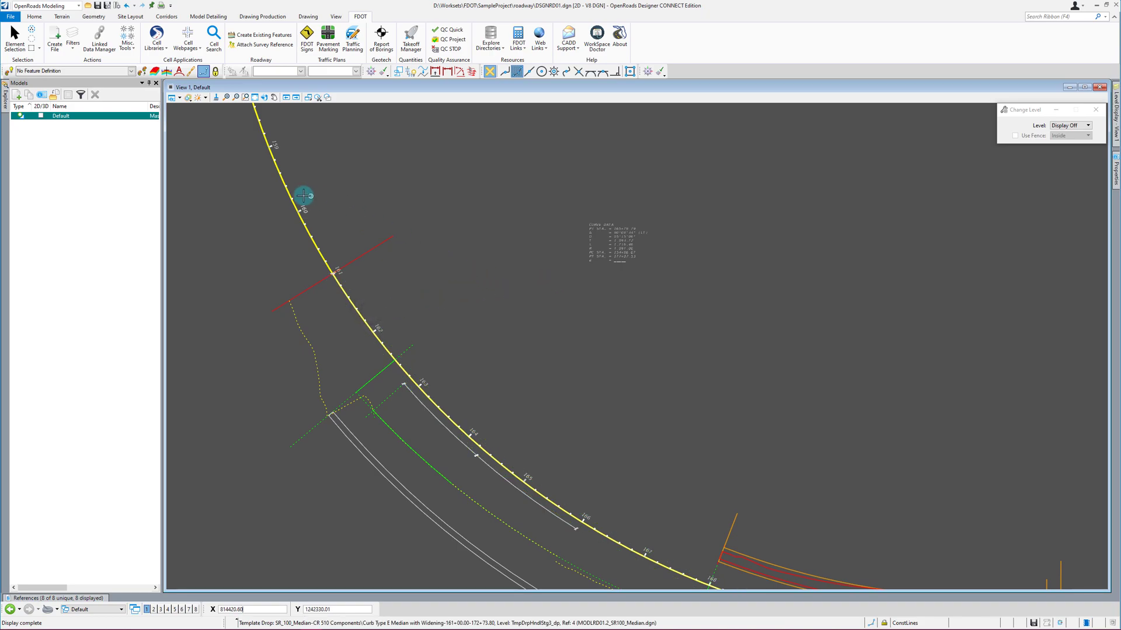
# Step: Turn off the template drop level of the SR100 EC_Lt corridor reference near station 171
pyautogui.scroll(-1, 306, 196)
pyautogui.scroll(2, 780, 490)
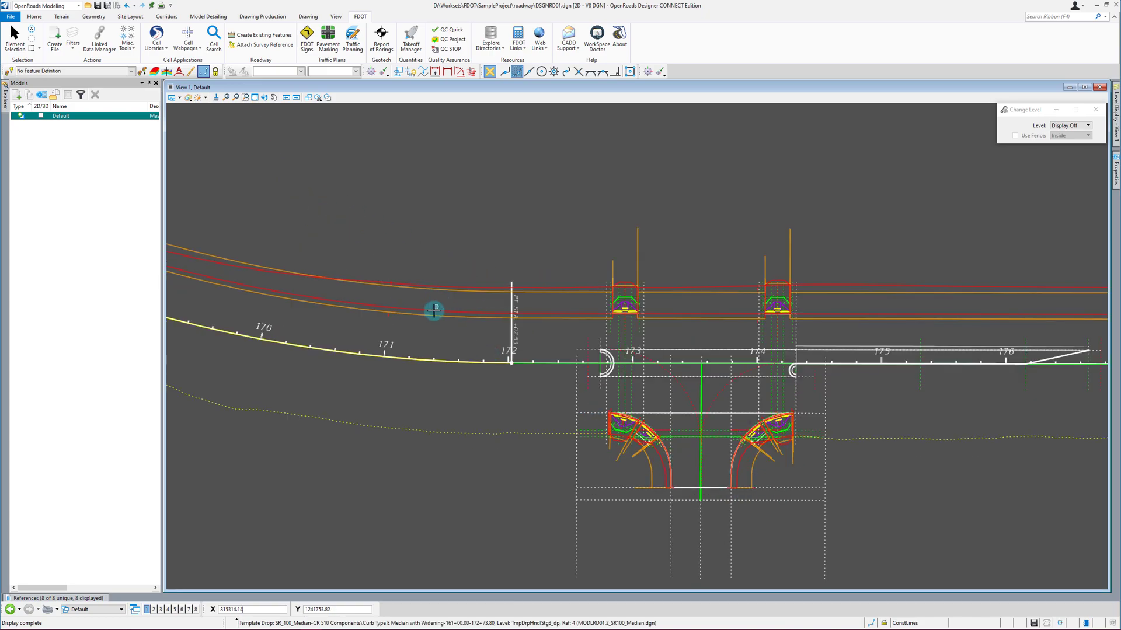
pyautogui.click(431, 313)
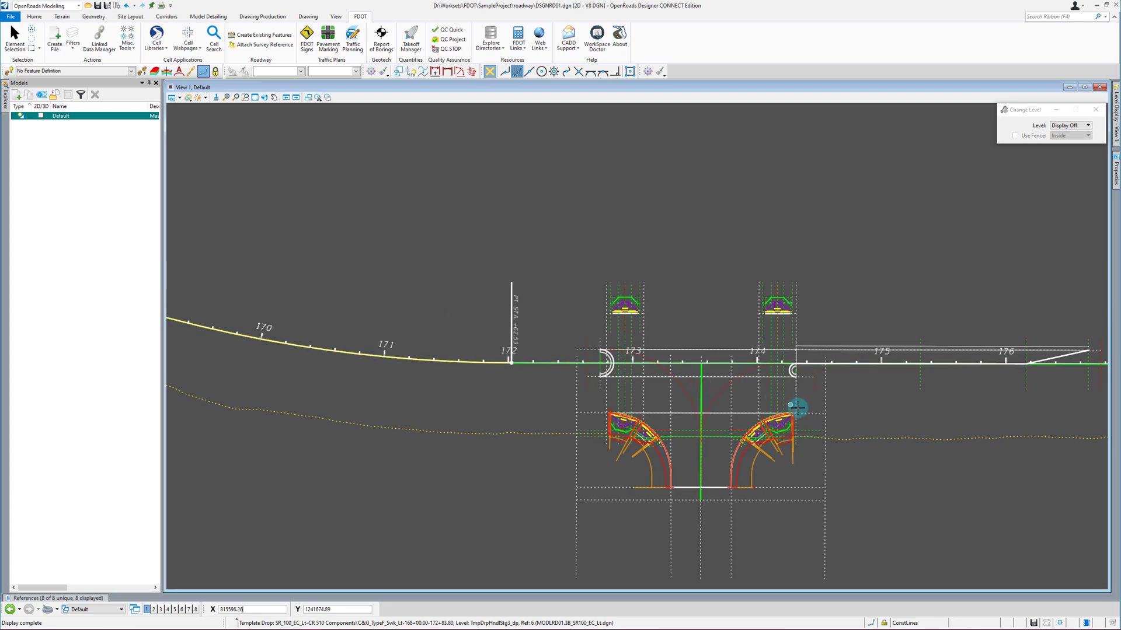
pyautogui.scroll(-2, 829, 417)
pyautogui.scroll(2, 681, 408)
pyautogui.press('Escape')
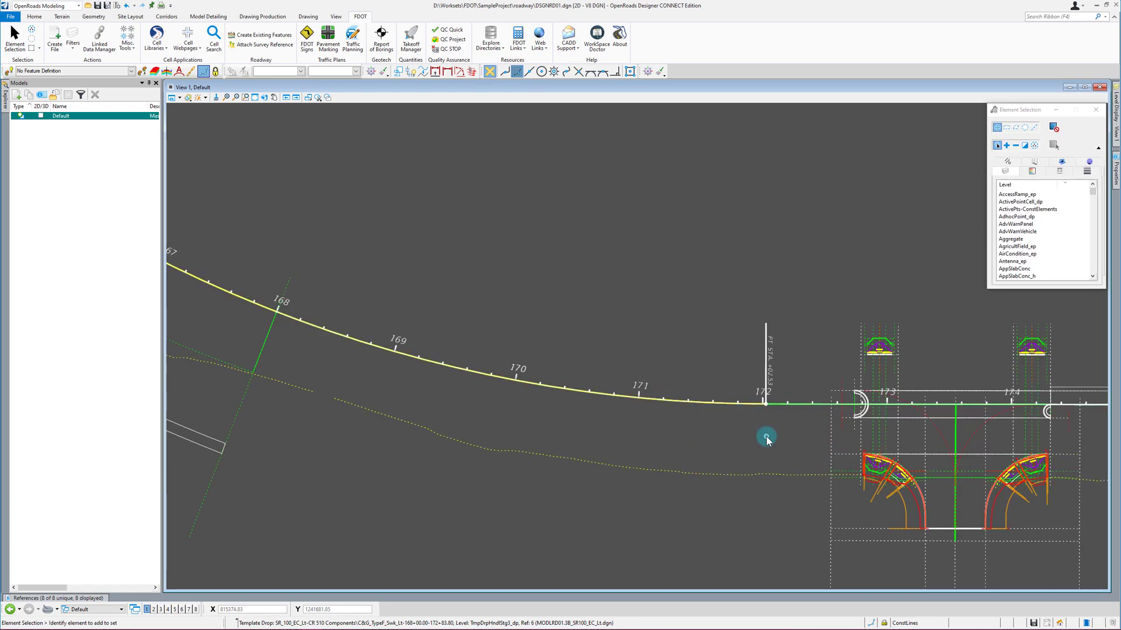
# Step: Turn off the corridor level by element at the side-street curb returns between stations 172 and 175
pyautogui.scroll(-2, 642, 419)
pyautogui.scroll(2, 767, 457)
pyautogui.scroll(2, 835, 449)
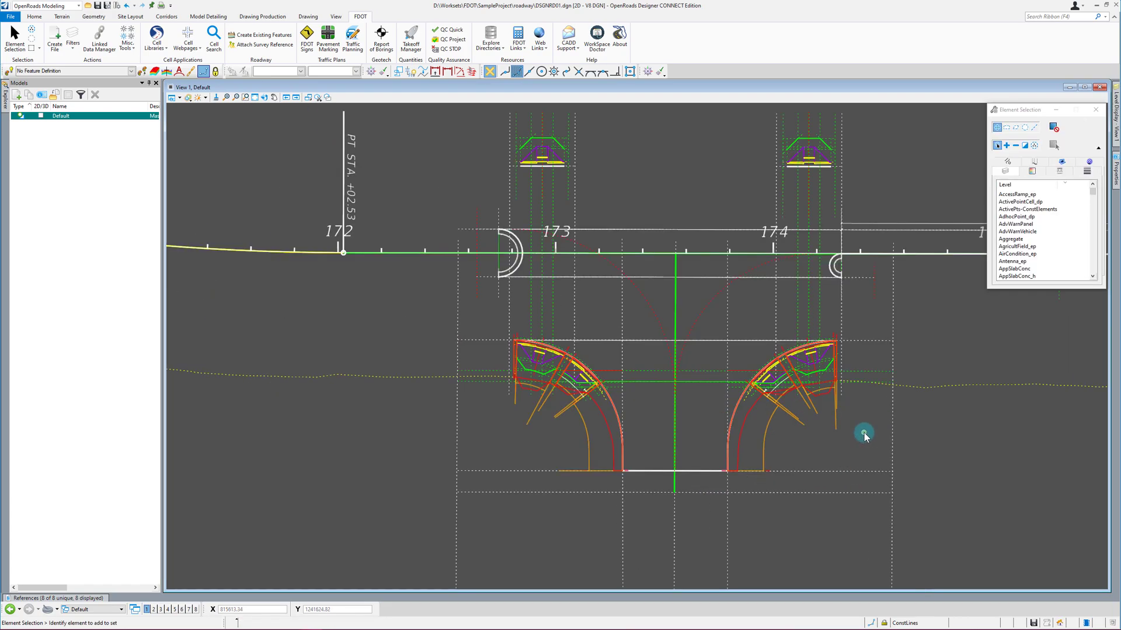
pyautogui.rightClick(864, 433)
pyautogui.click(914, 429)
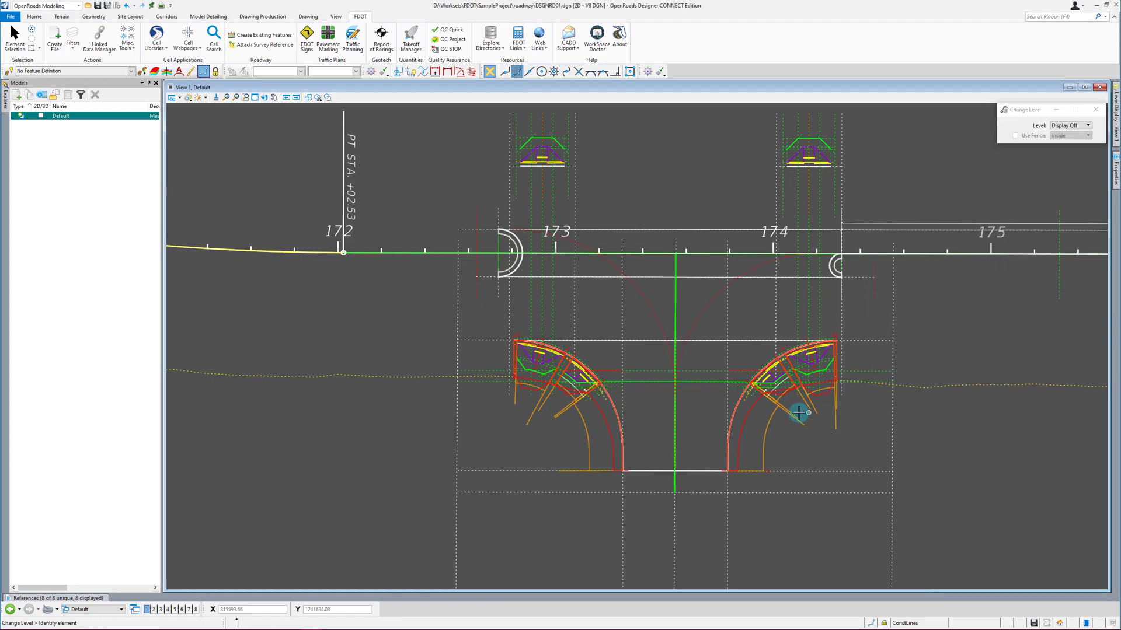
pyautogui.click(780, 404)
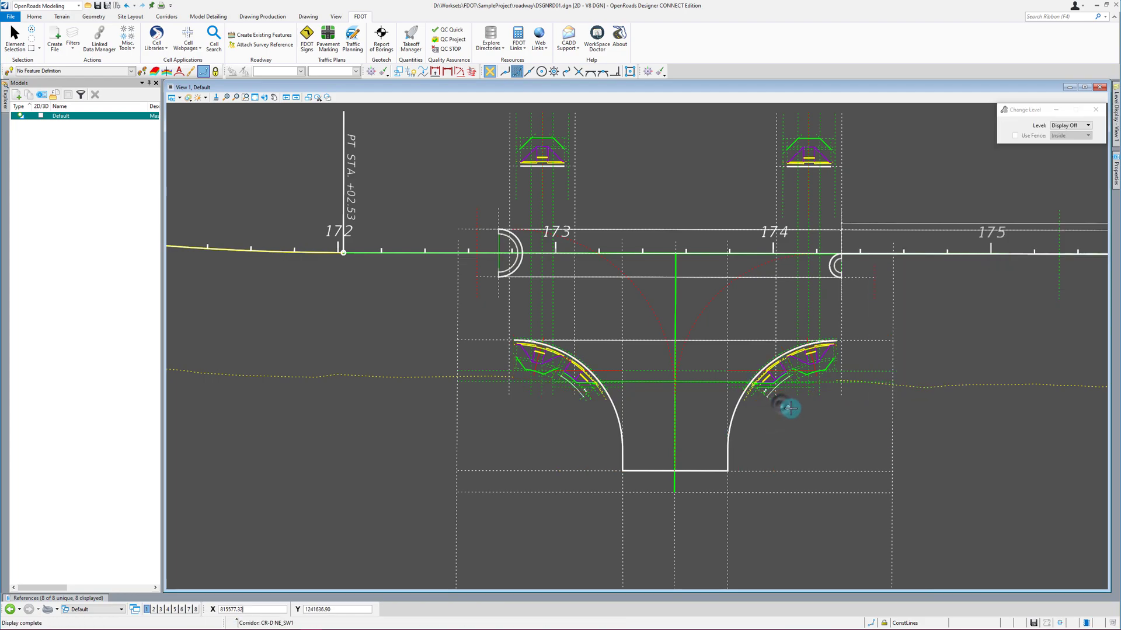
pyautogui.scroll(-1, 862, 444)
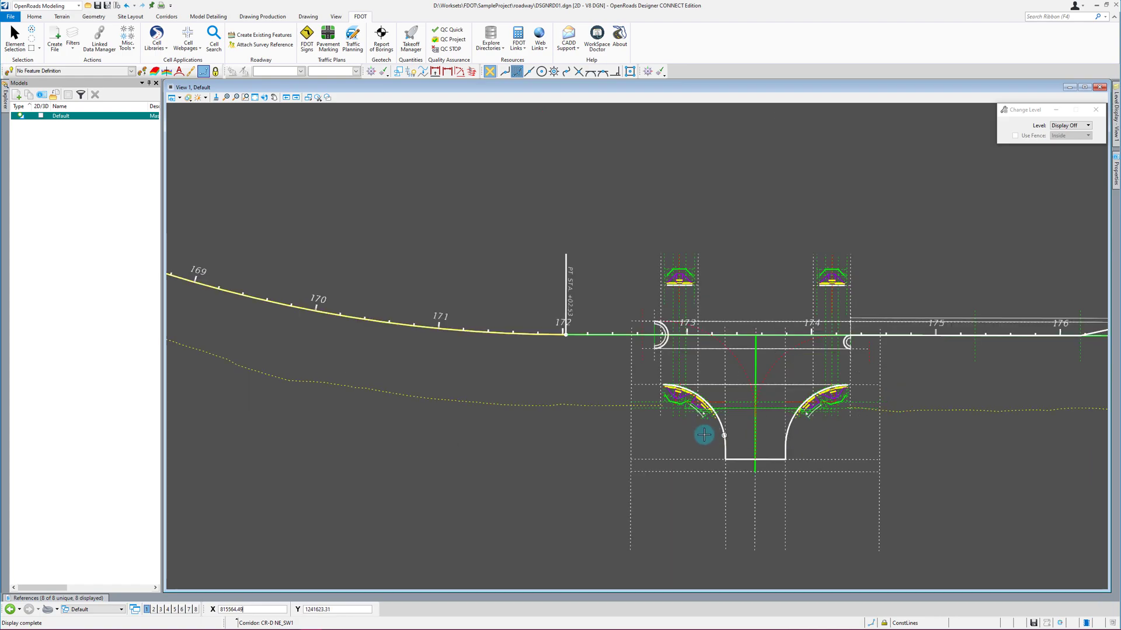
pyautogui.rightClick(552, 425)
pyautogui.scroll(-1, 906, 427)
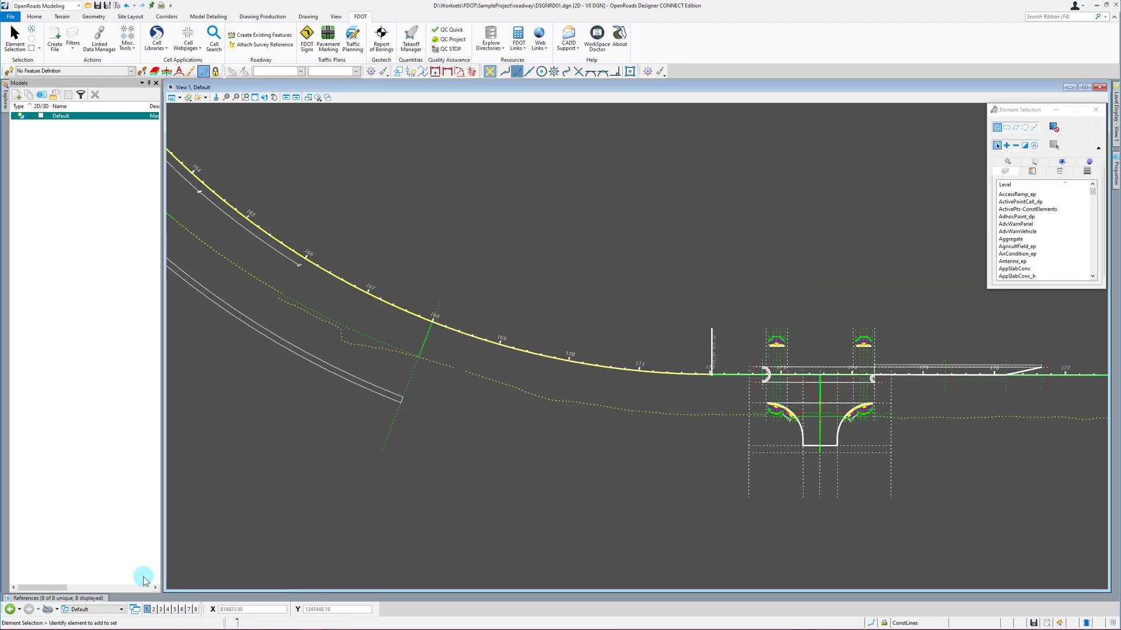
# Step: Adjust the colors of the six MODLRD01 corridor references, setting both value and saturation to 65
pyautogui.click(94, 598)
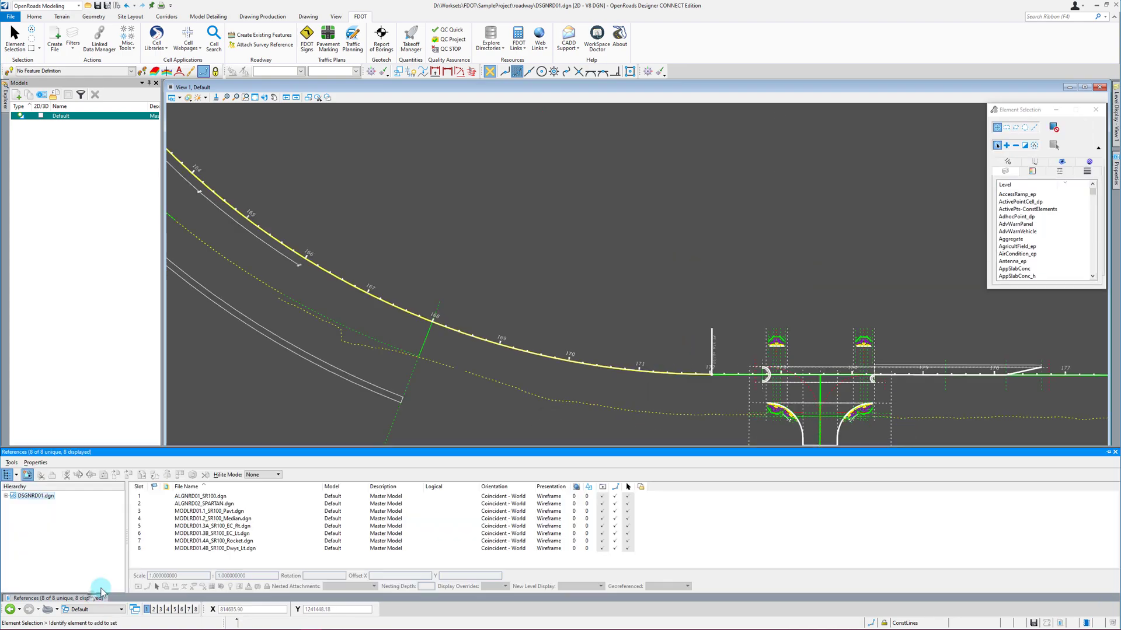
pyautogui.click(239, 510)
pyautogui.keyDown('shift'); pyautogui.click(239, 550); pyautogui.keyUp('shift')
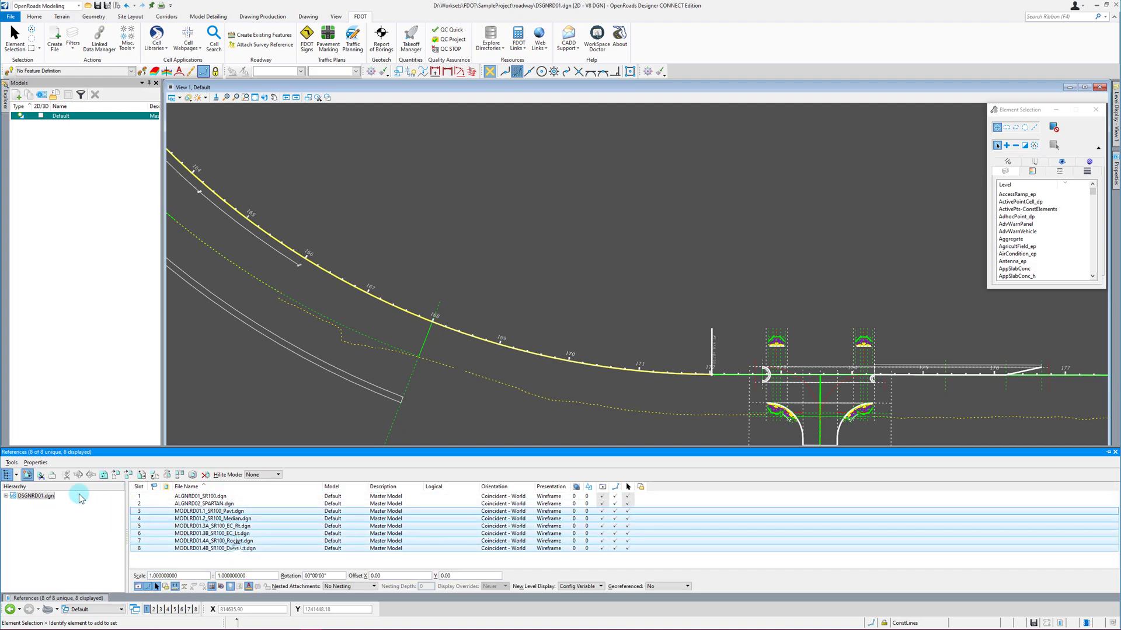
pyautogui.click(36, 463)
pyautogui.click(52, 492)
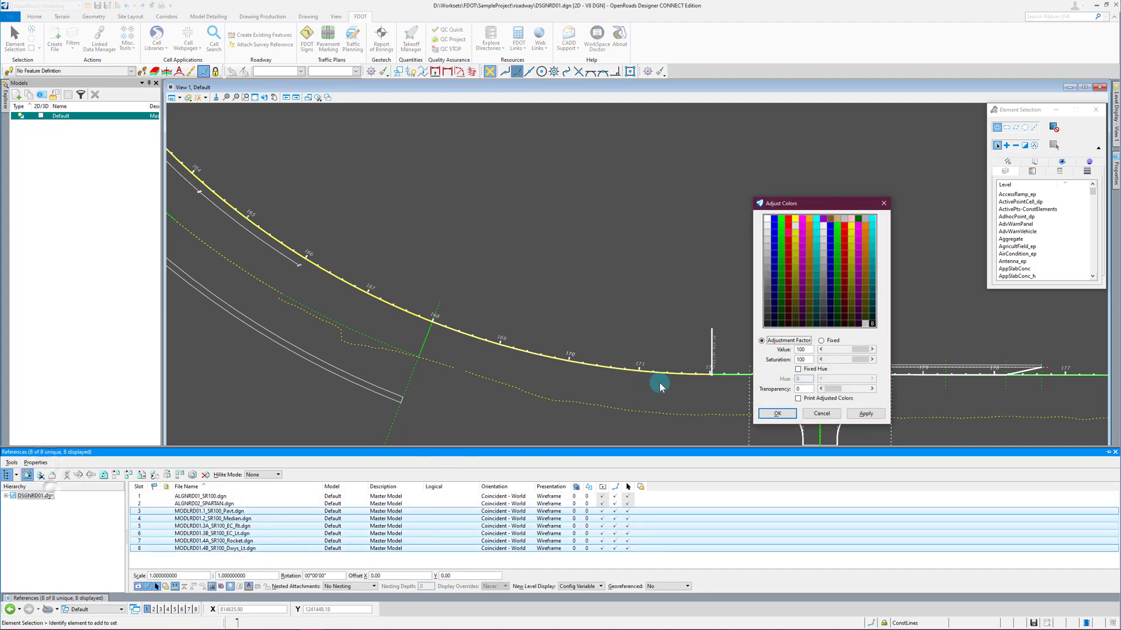
pyautogui.click(804, 351)
pyautogui.write('65')
pyautogui.doubleClick(802, 359)
pyautogui.write('65')
pyautogui.click(864, 413)
pyautogui.click(779, 417)
pyautogui.click(692, 397)
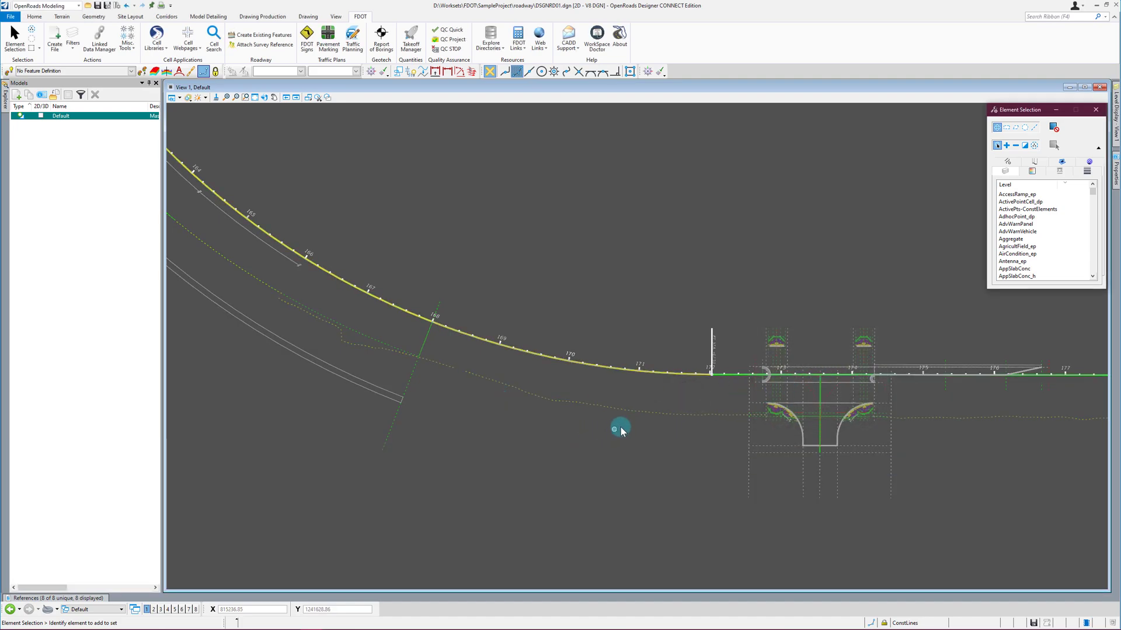
# Step: Examine the adjusted corridor references along the SR100 curve and around the side-street intersection
pyautogui.scroll(-5, 649, 386)
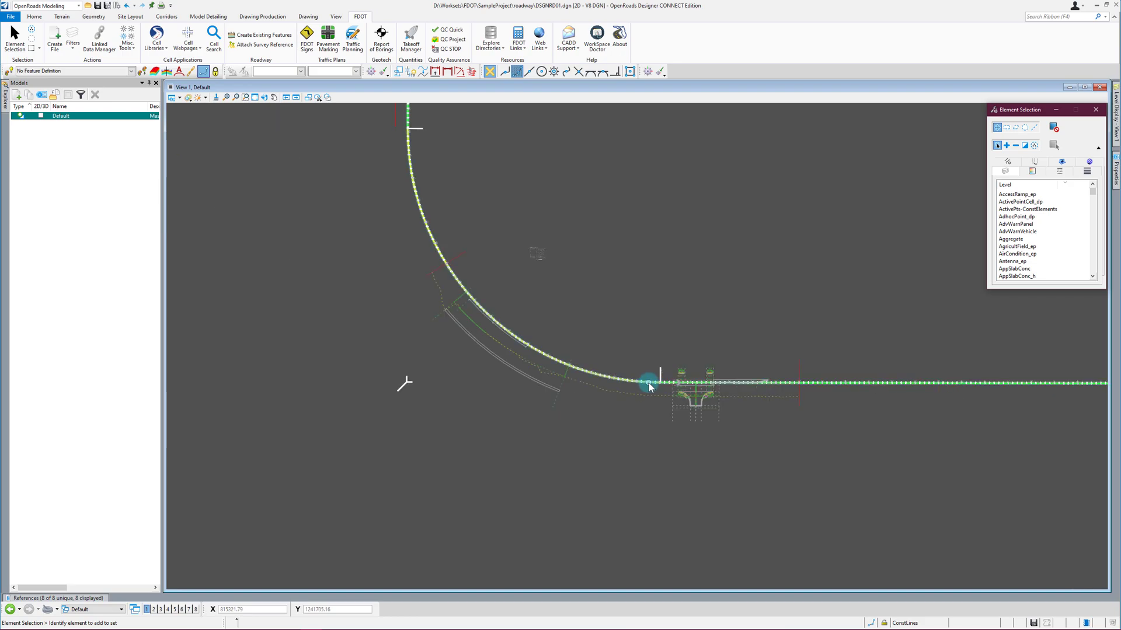
pyautogui.scroll(4, 476, 305)
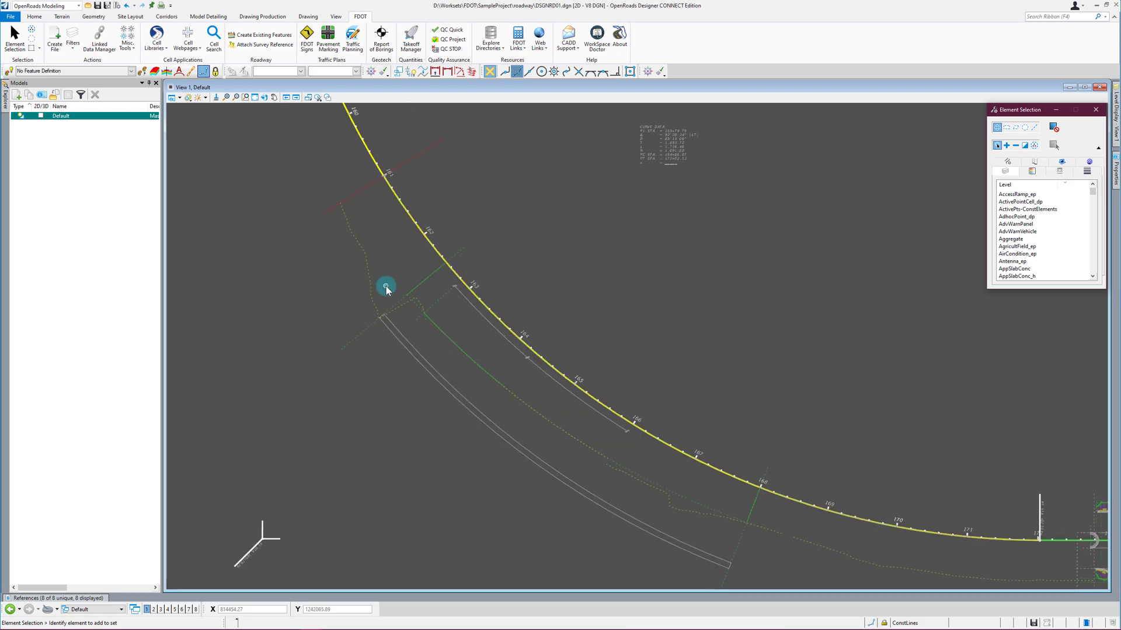
pyautogui.scroll(-2, 386, 286)
pyautogui.scroll(2, 986, 461)
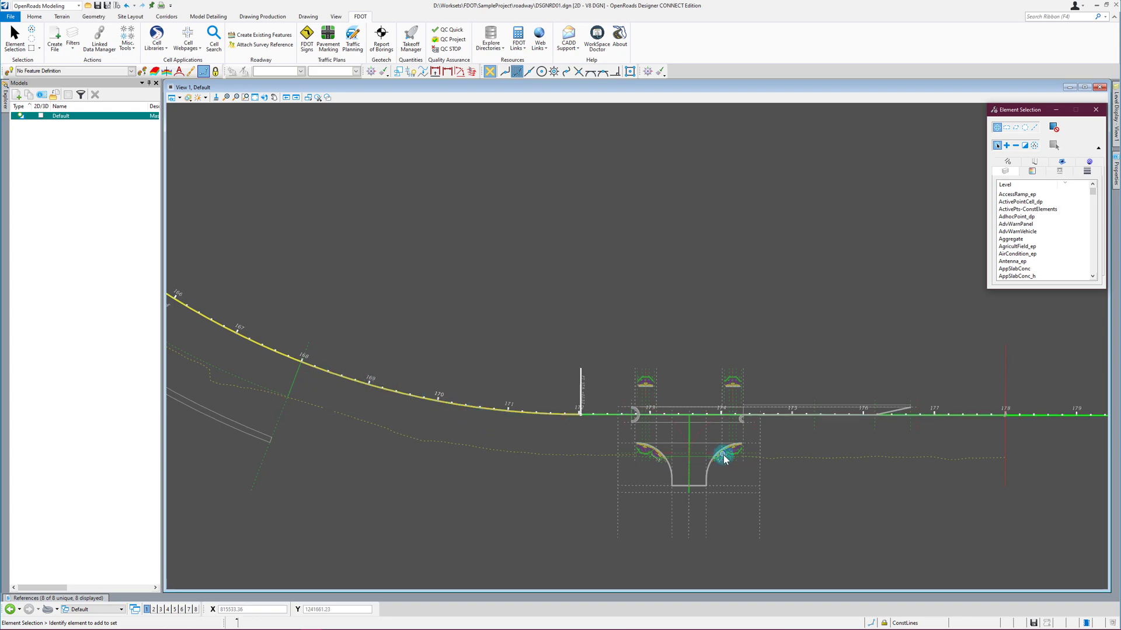
pyautogui.scroll(-3, 724, 458)
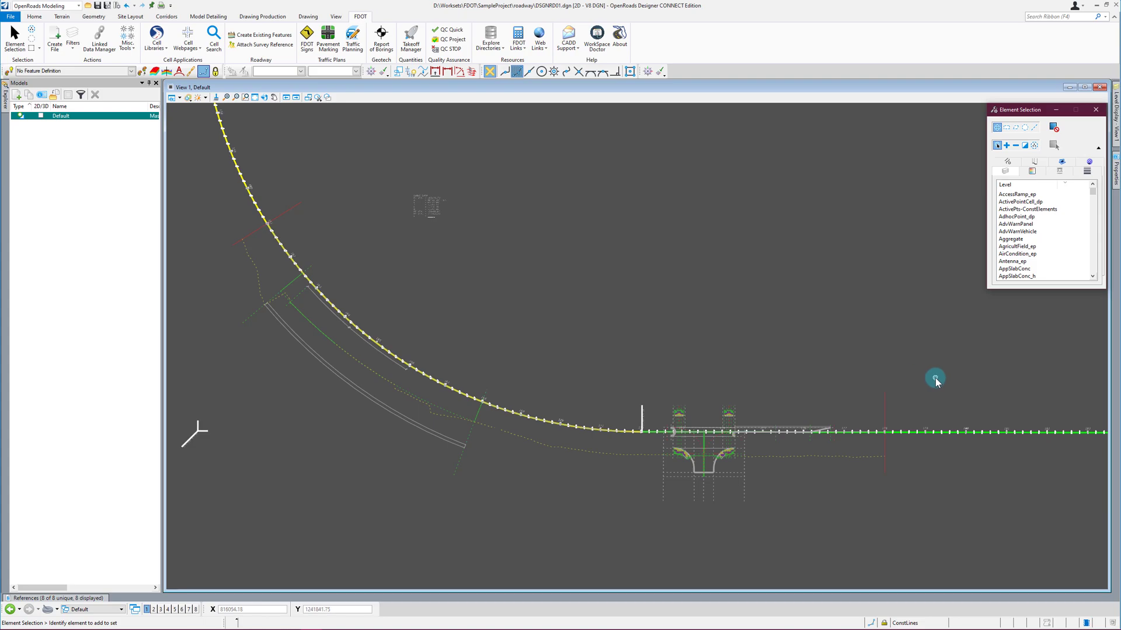
pyautogui.scroll(3, 979, 401)
pyautogui.scroll(-3, 963, 408)
pyautogui.scroll(-3, 992, 464)
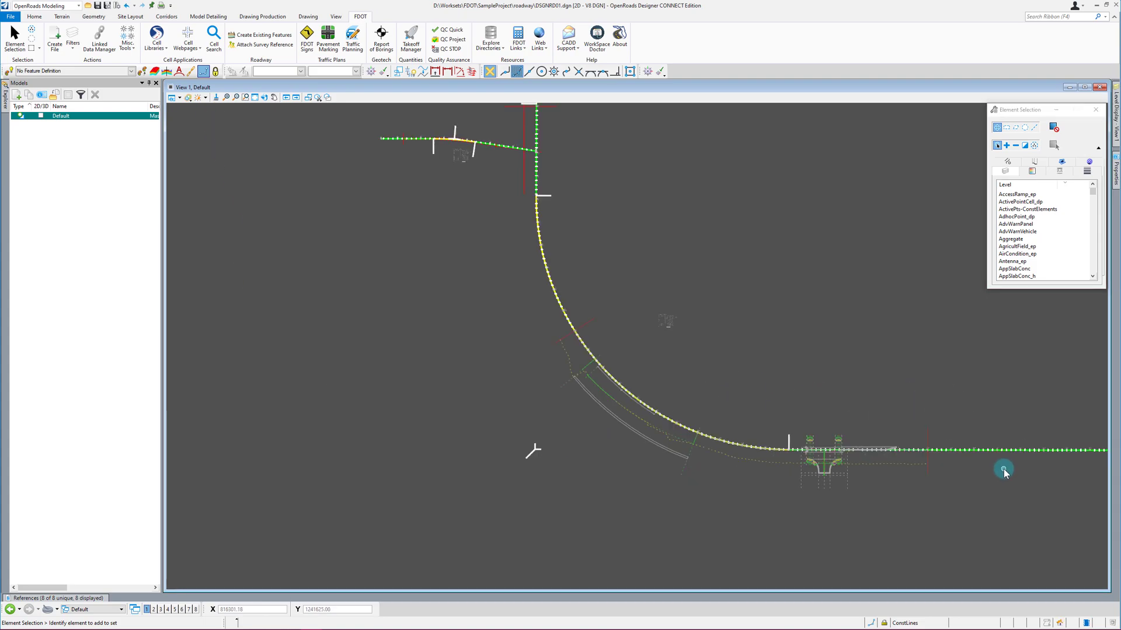
pyautogui.scroll(4, 695, 432)
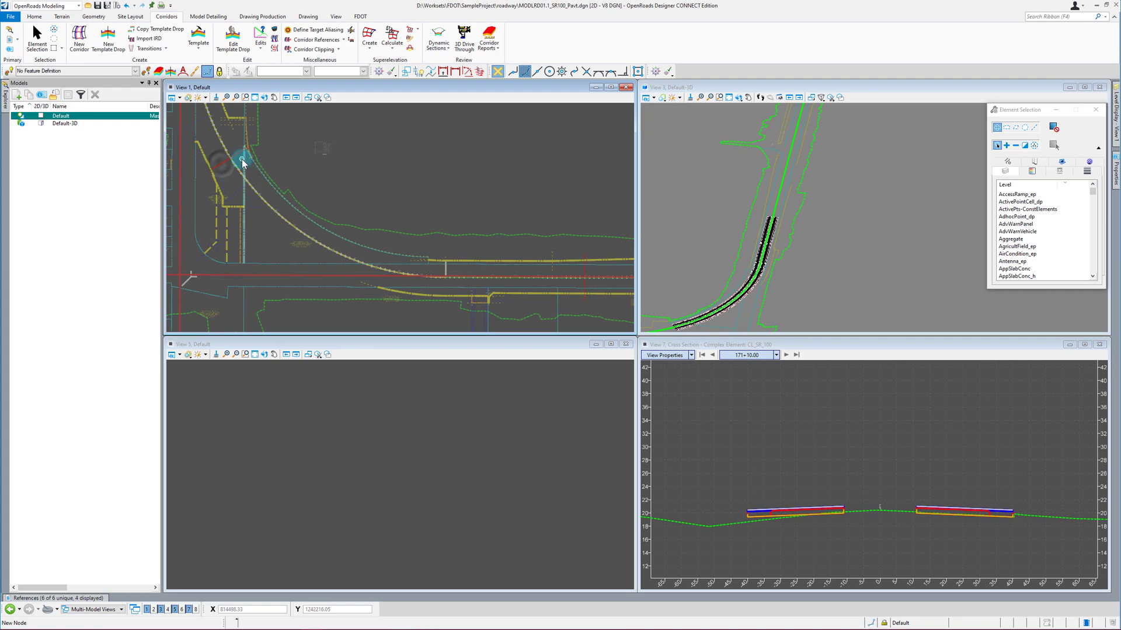
# Step: Inspect the red construction lines crossing SR100 near stations 161 and 178 in MODLRD01.1_SR100_Pavt.dgn, and the pavement corridor in 3D
pyautogui.moveTo(237, 159)
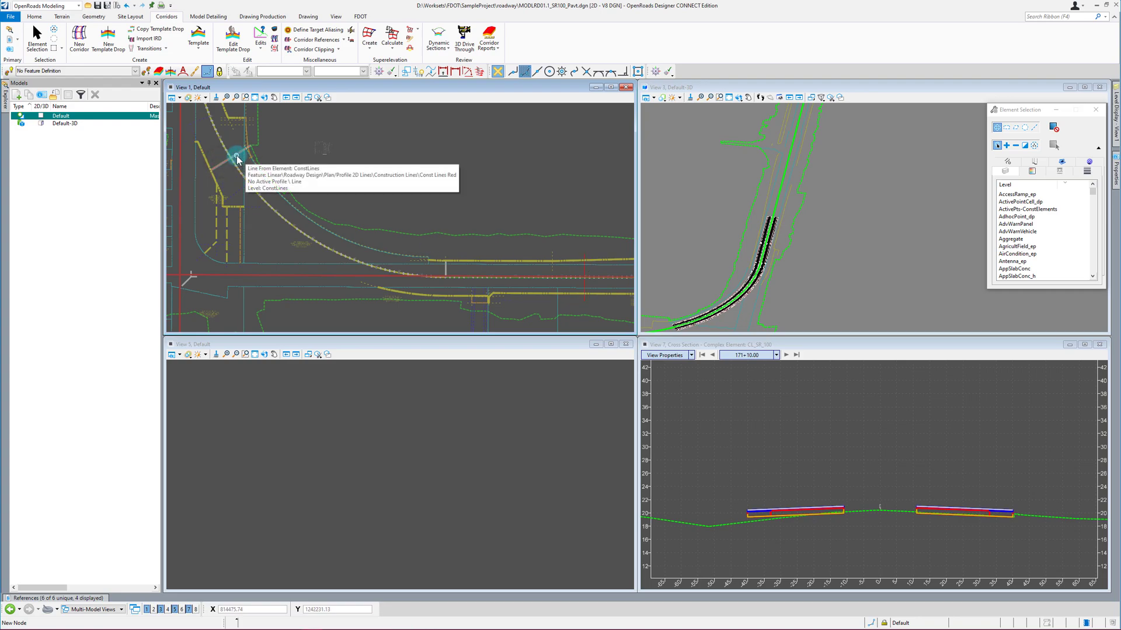
pyautogui.click(237, 156)
pyautogui.click(315, 159)
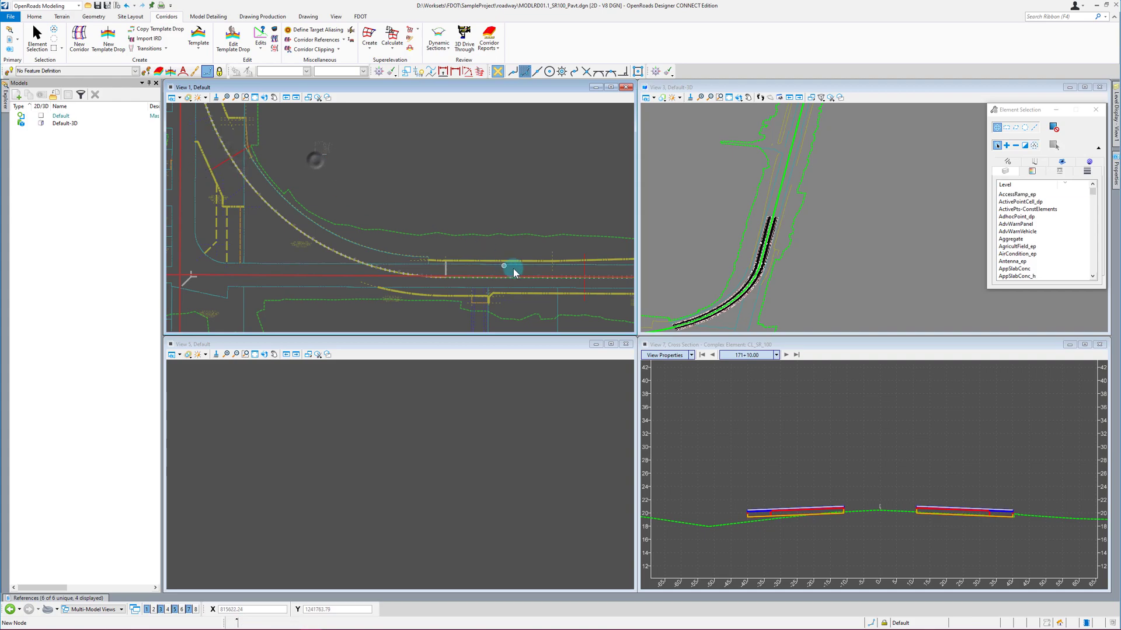
pyautogui.click(580, 270)
pyautogui.click(493, 177)
pyautogui.click(781, 209)
pyautogui.click(321, 176)
# Step: Set the active feature definition to Const Lines White Dash from the linear roadway design plan/profile 2D construction lines
pyautogui.click(135, 72)
pyautogui.doubleClick(40, 95)
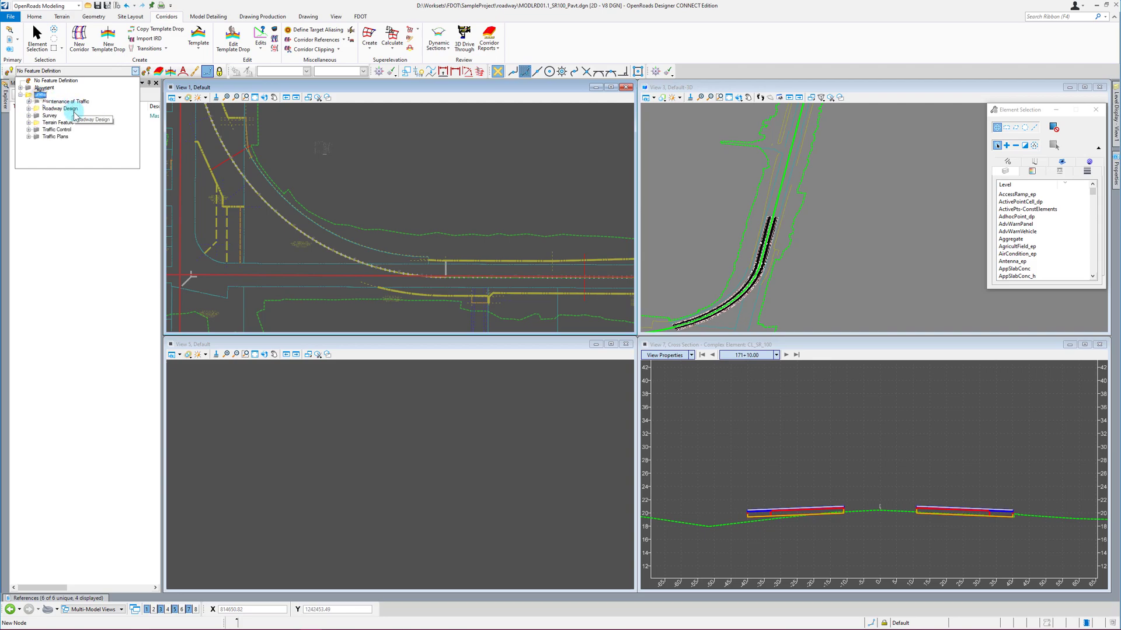
pyautogui.doubleClick(61, 109)
pyautogui.doubleClick(71, 116)
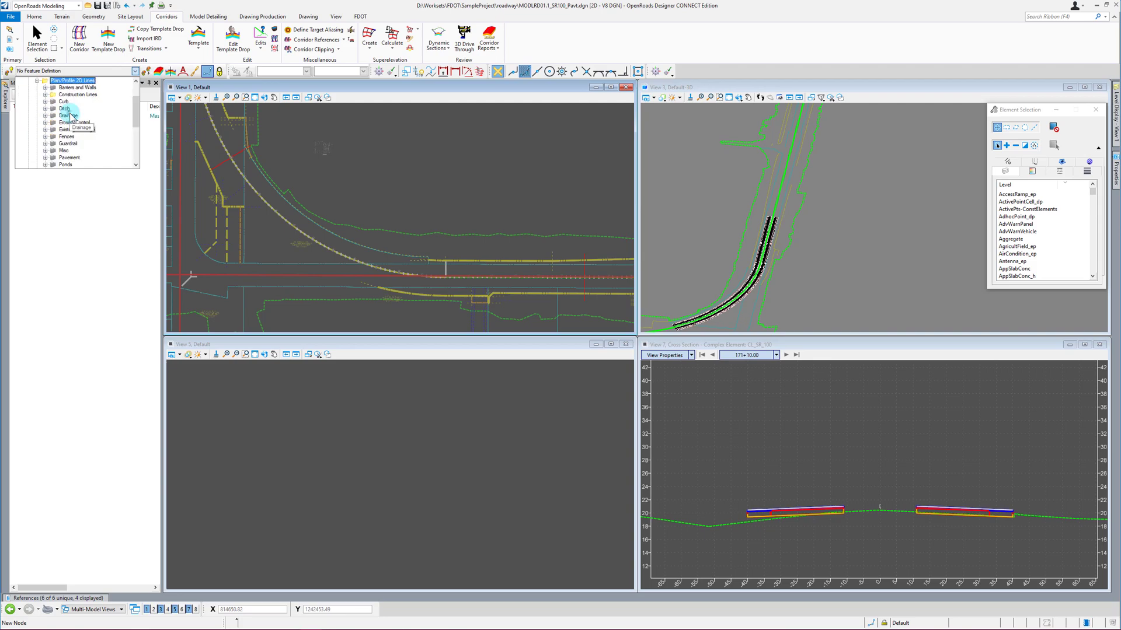
pyautogui.doubleClick(78, 94)
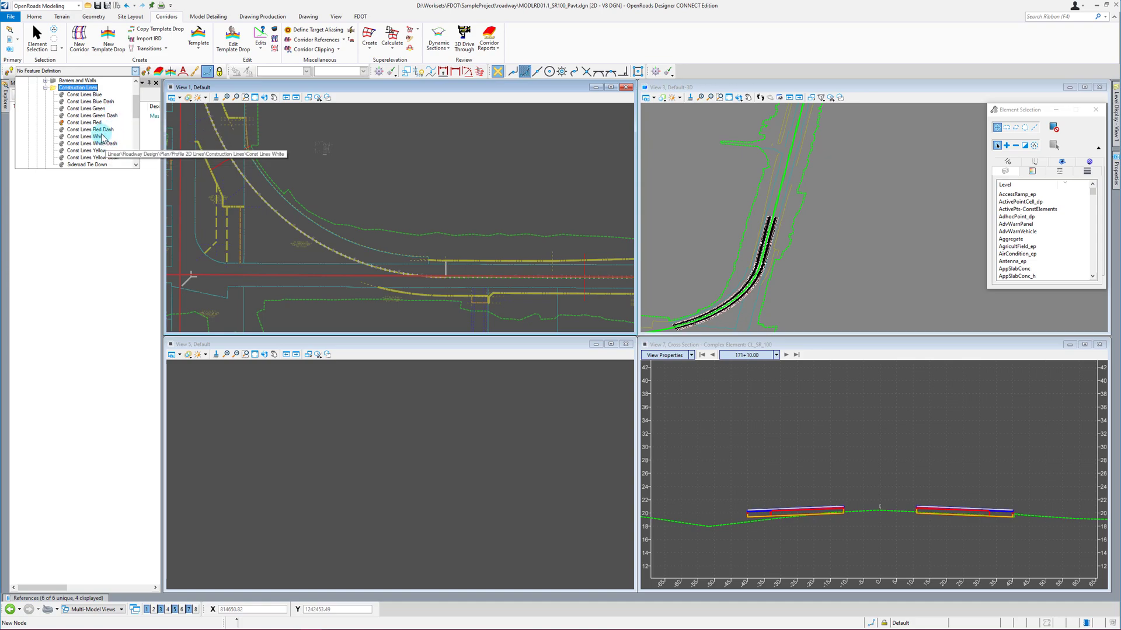
pyautogui.click(87, 144)
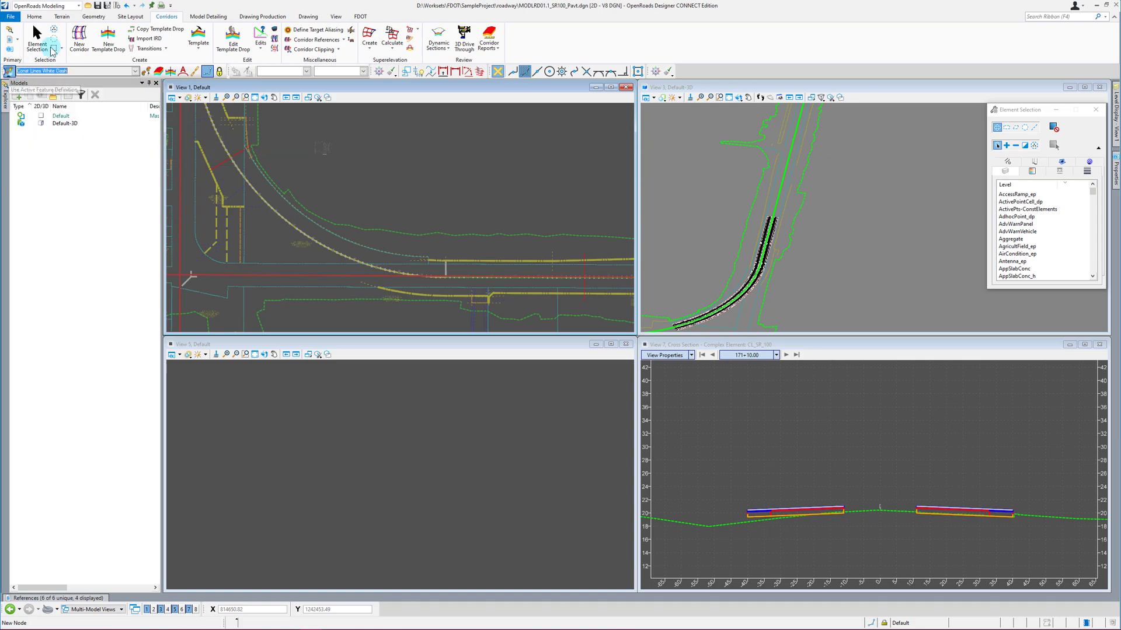
# Step: Begin a Single Offset Partial from the SR100 alignment with an offset of -11.00, starting at the red construction line at station 161+00
pyautogui.click(92, 18)
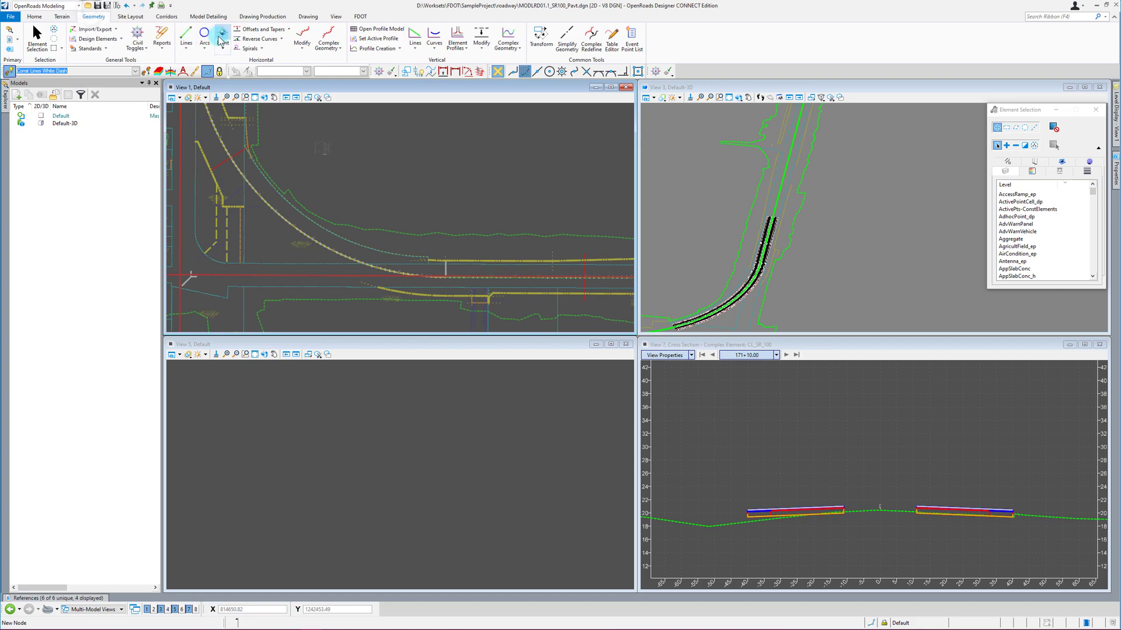
pyautogui.click(187, 52)
pyautogui.moveTo(216, 93)
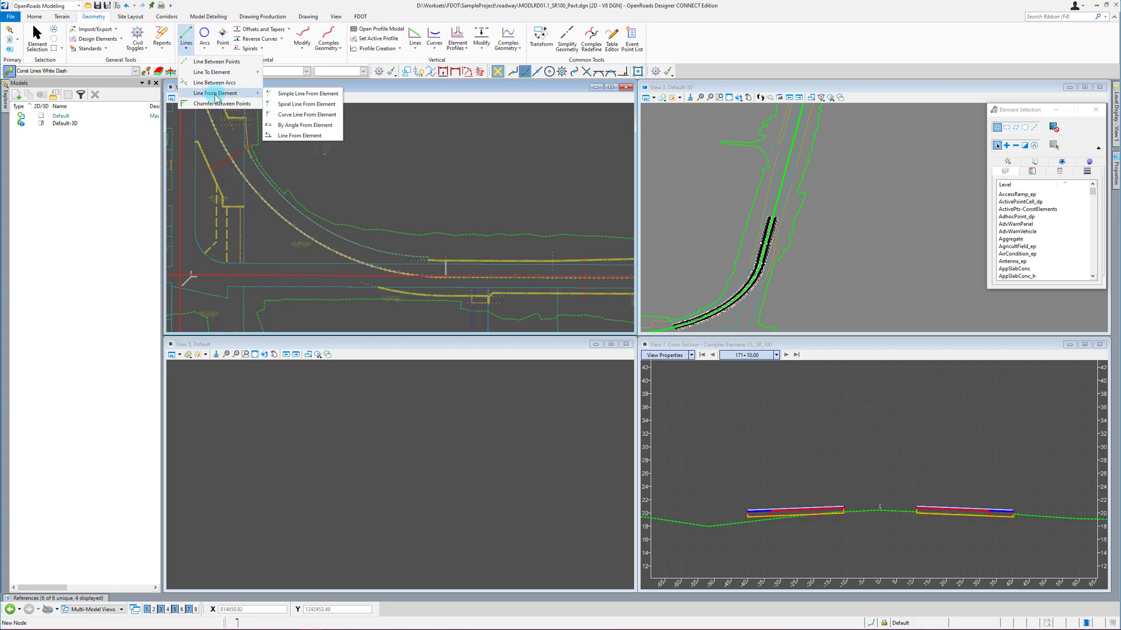
pyautogui.click(296, 34)
pyautogui.click(289, 29)
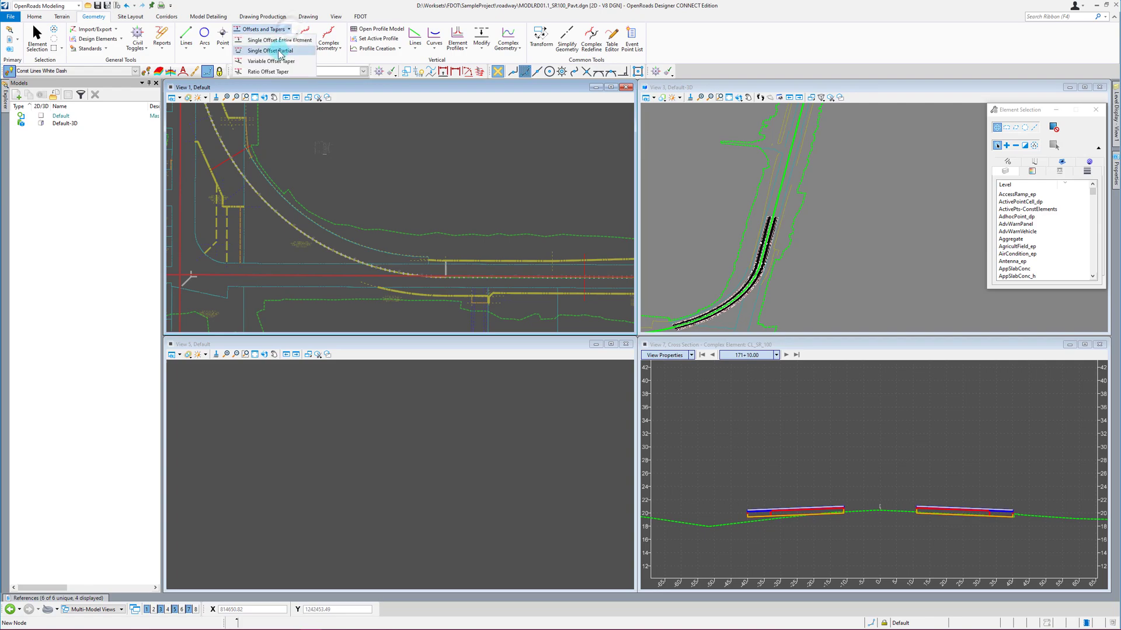
pyautogui.click(278, 51)
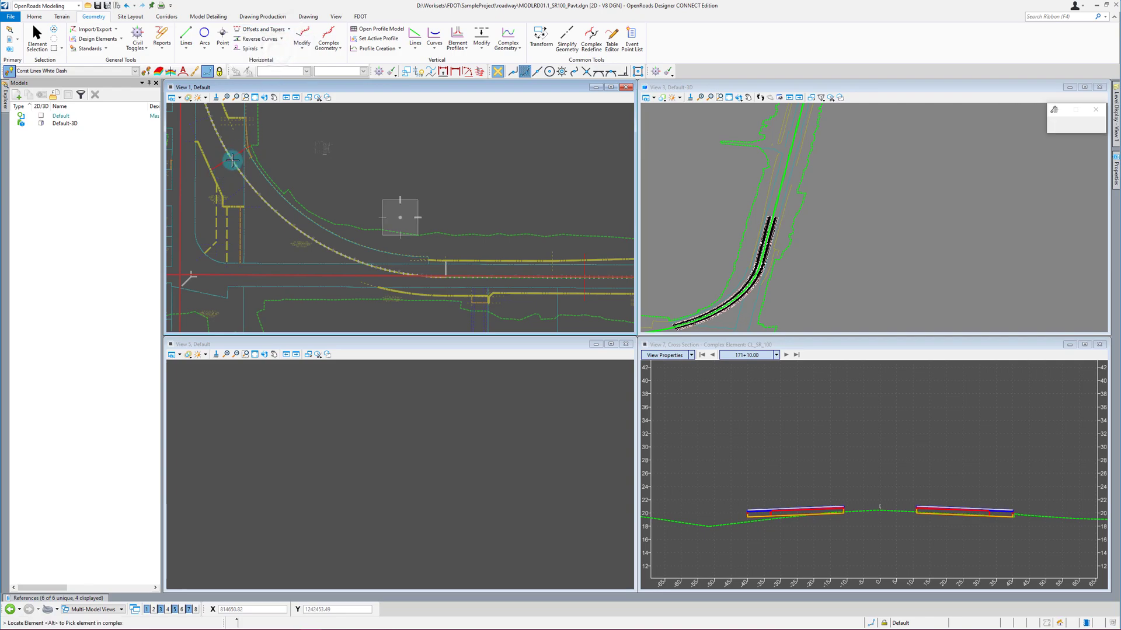
pyautogui.scroll(5, 223, 164)
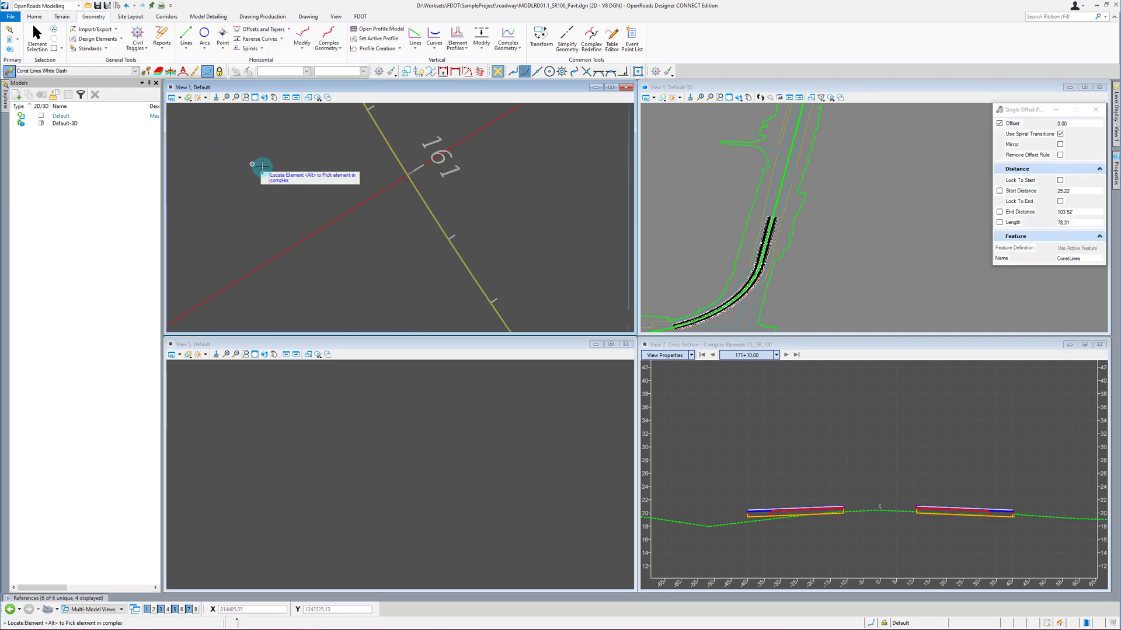
pyautogui.scroll(-3, 426, 207)
pyautogui.click(414, 217)
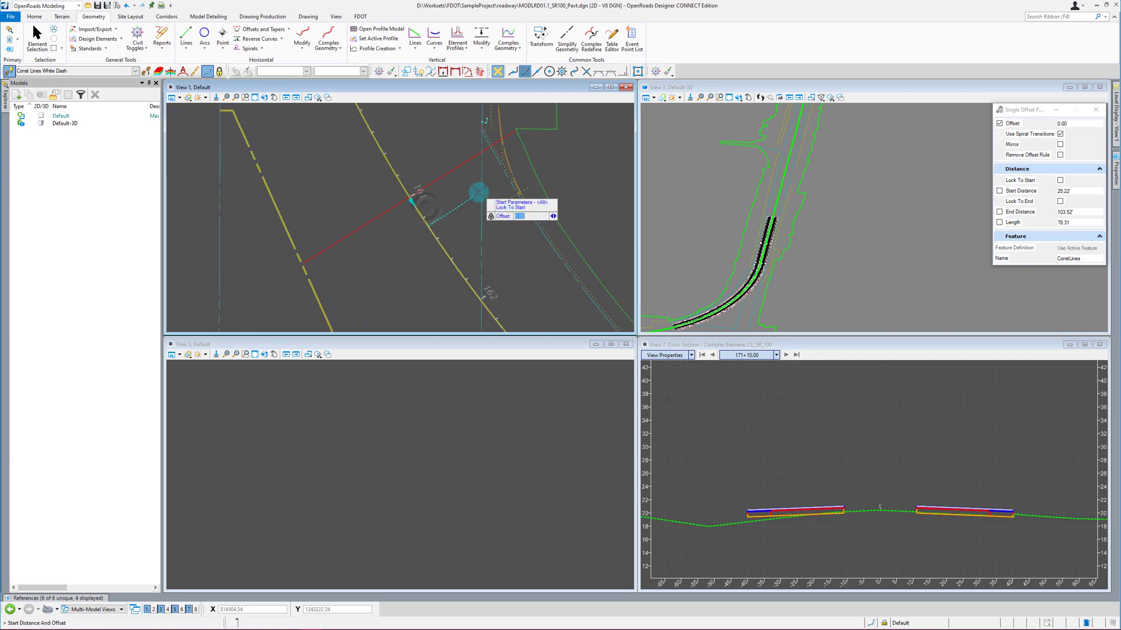
pyautogui.press('Return')
pyautogui.scroll(-4, 453, 185)
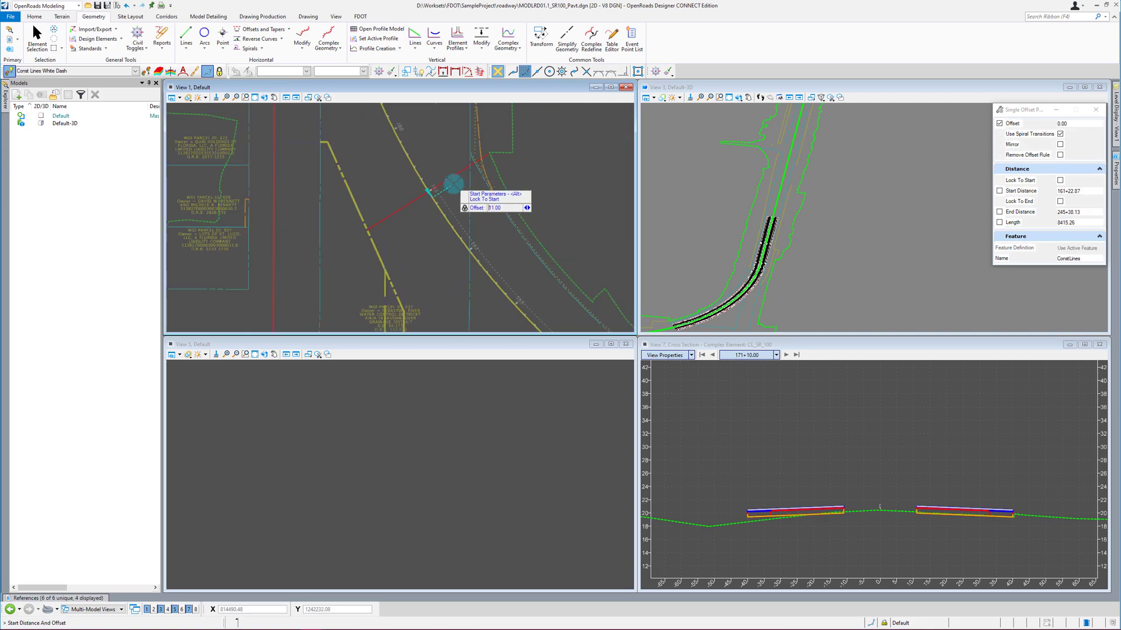
pyautogui.scroll(5, 466, 171)
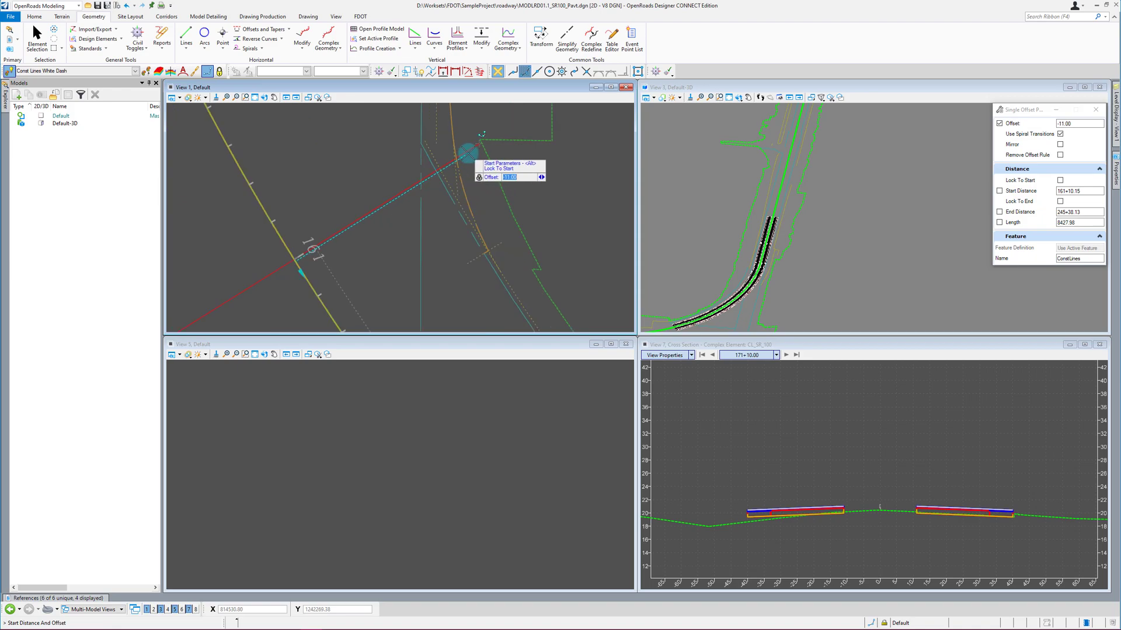
pyautogui.scroll(-2, 461, 171)
pyautogui.click(428, 171)
# Step: End the partial offset at the red construction line at station 178+00 and mirror it to the other side of the alignment
pyautogui.scroll(-5, 286, 170)
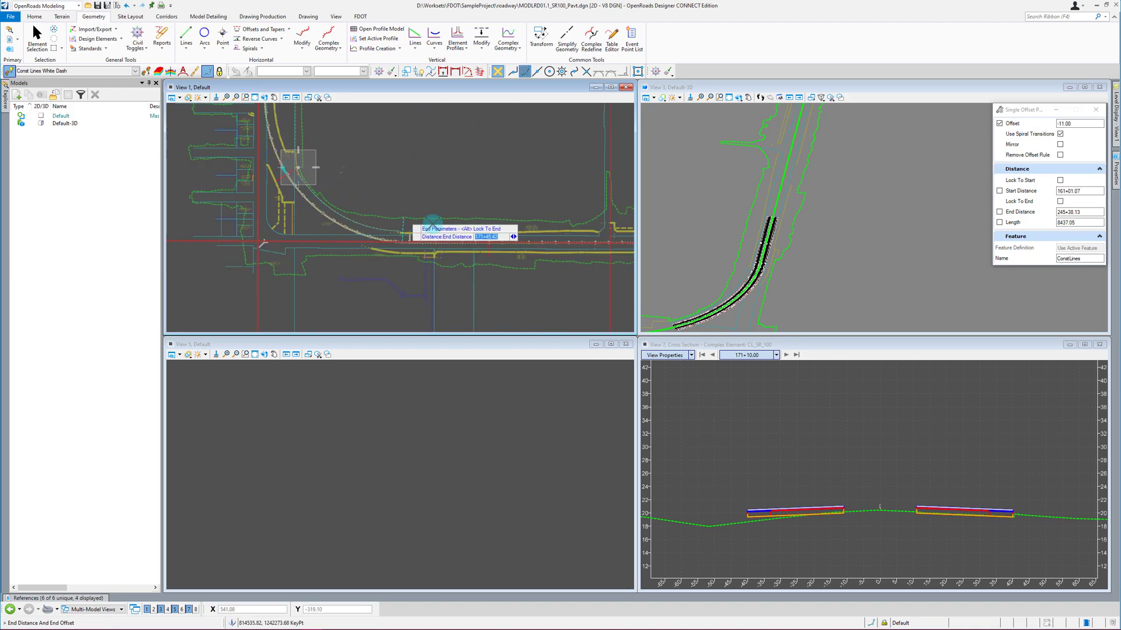
pyautogui.scroll(3, 503, 233)
pyautogui.scroll(2, 504, 233)
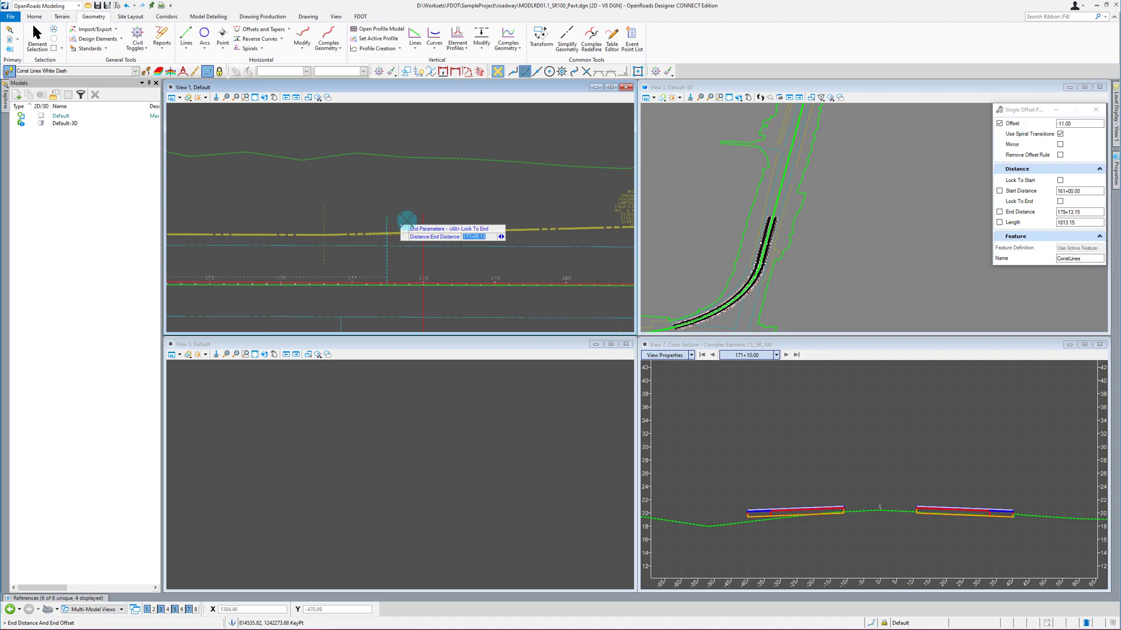
pyautogui.click(424, 234)
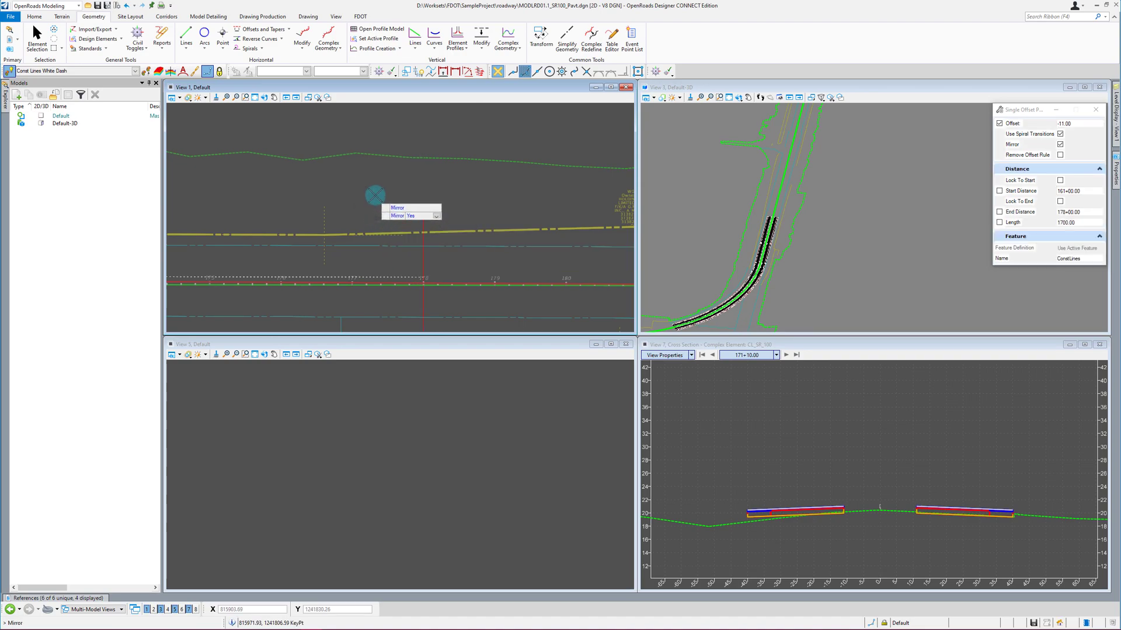
pyautogui.click(387, 295)
pyautogui.click(387, 295)
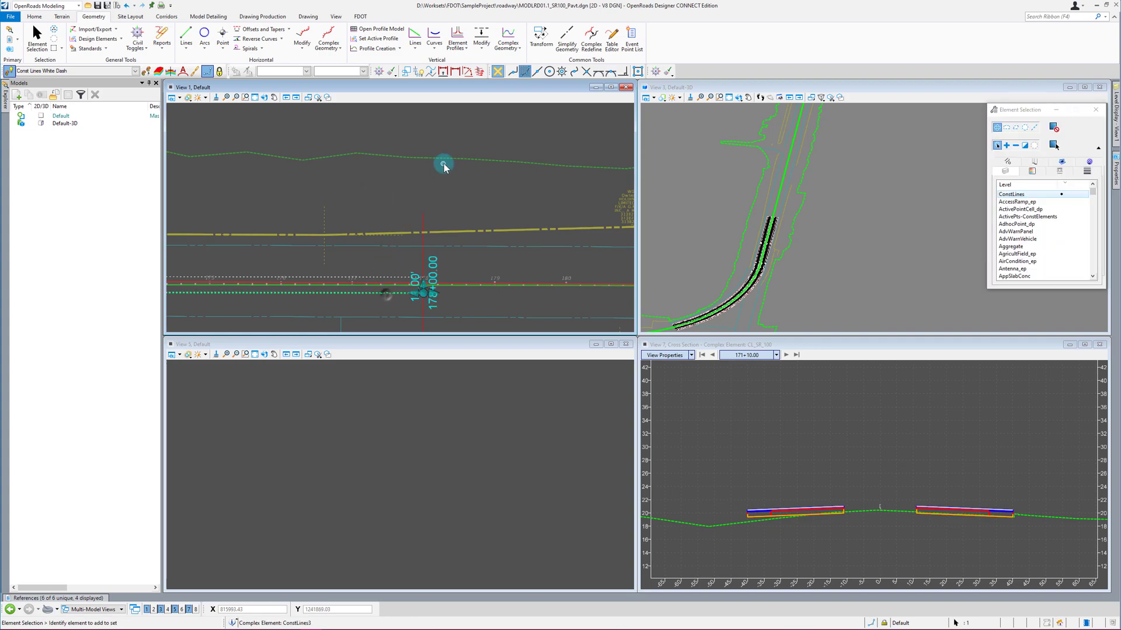
# Step: Inspect the mirrored offset line's end station and offset handles at both red construction lines
pyautogui.scroll(3, 422, 295)
pyautogui.scroll(-3, 471, 149)
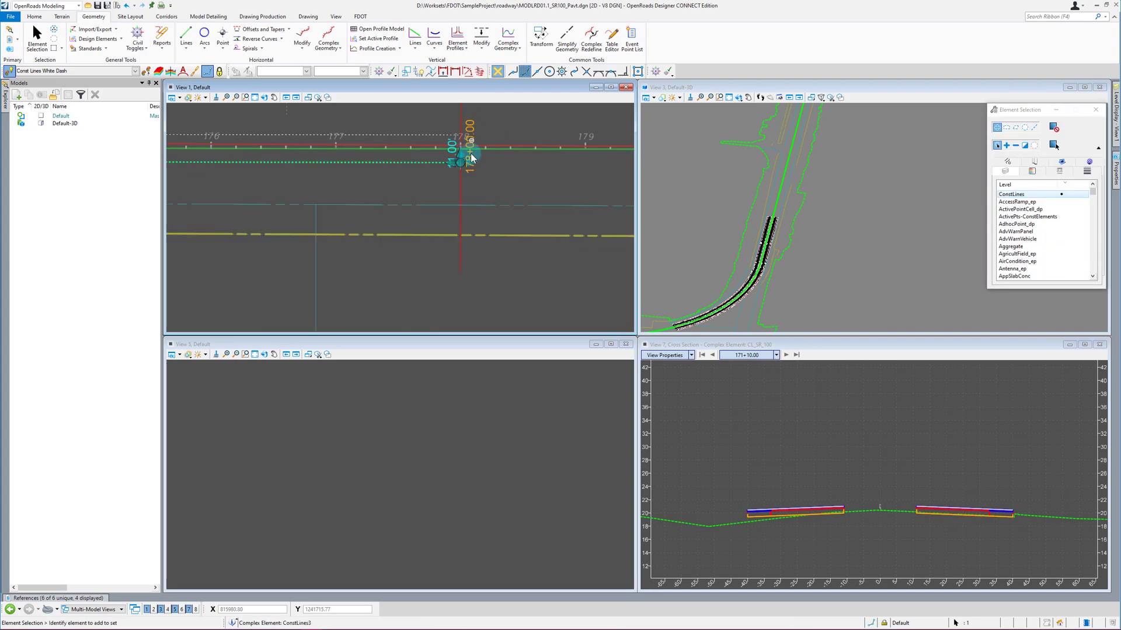
pyautogui.click(448, 166)
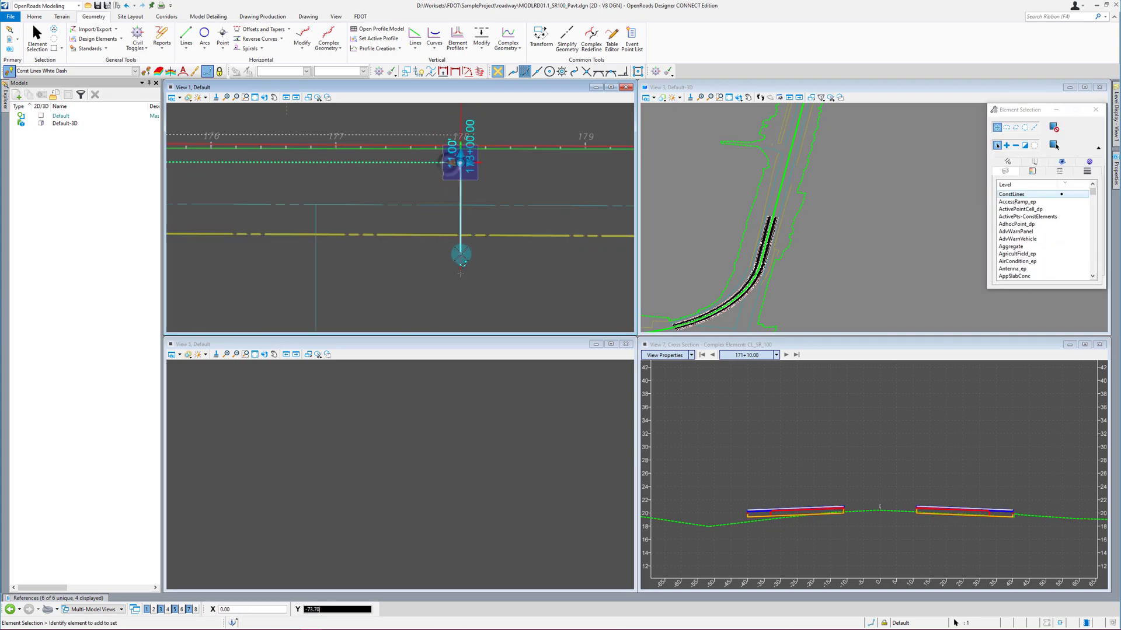
pyautogui.scroll(-5, 467, 257)
pyautogui.scroll(4, 303, 211)
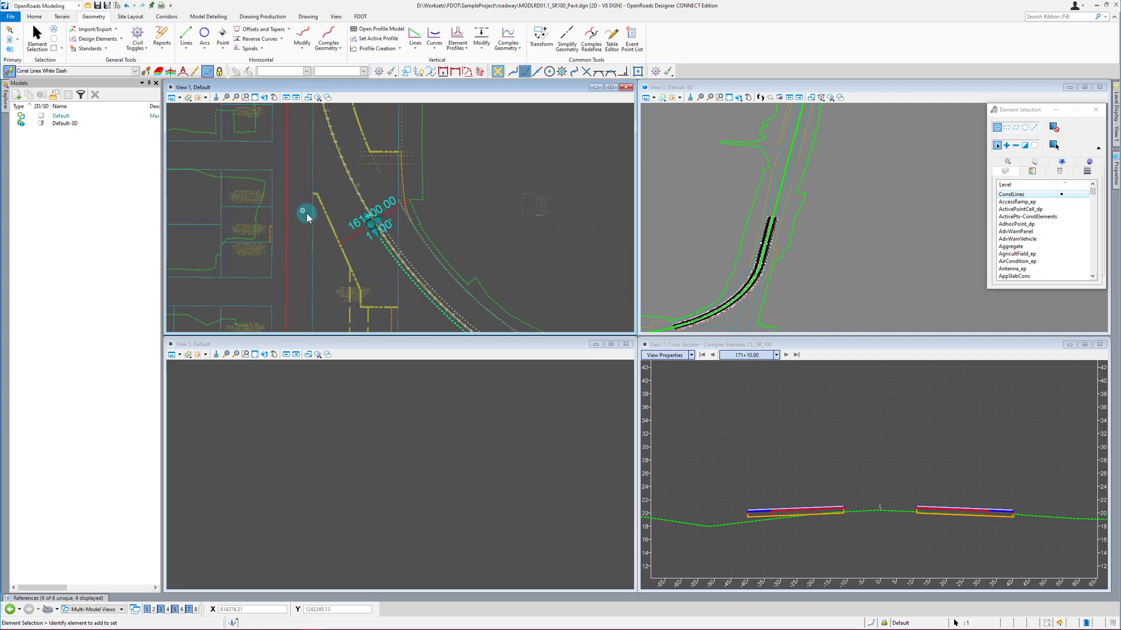
pyautogui.scroll(3, 359, 232)
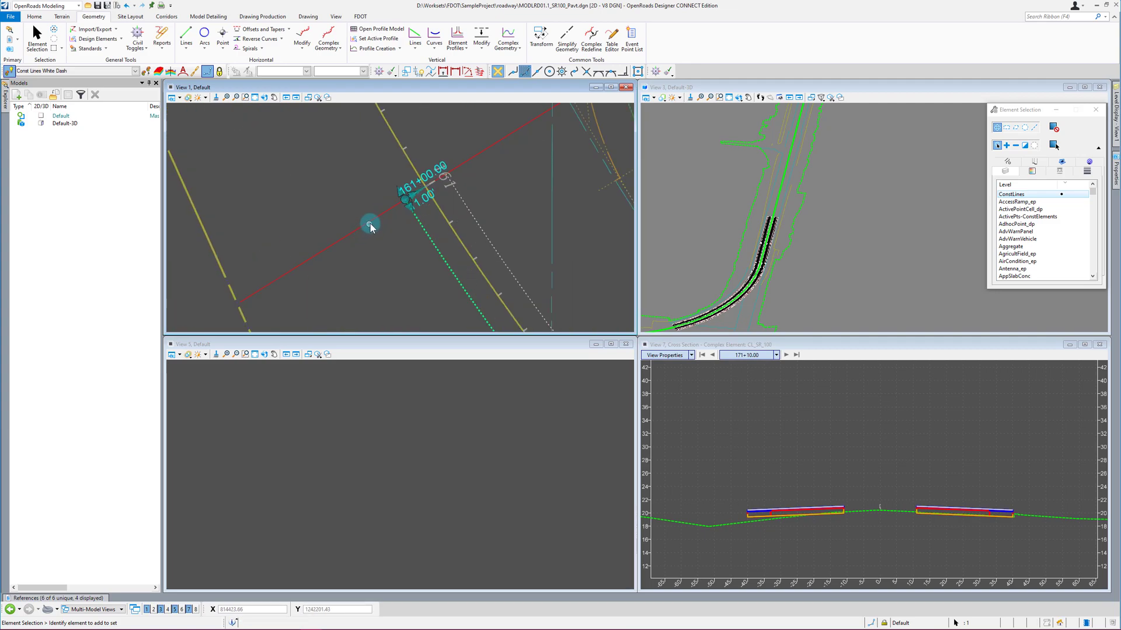
pyautogui.click(401, 194)
pyautogui.click(296, 245)
pyautogui.click(309, 206)
# Step: Select the original offset line and examine its offset and station handles from station 161 to station 178
pyautogui.scroll(-1, 323, 237)
pyautogui.click(422, 232)
pyautogui.click(482, 147)
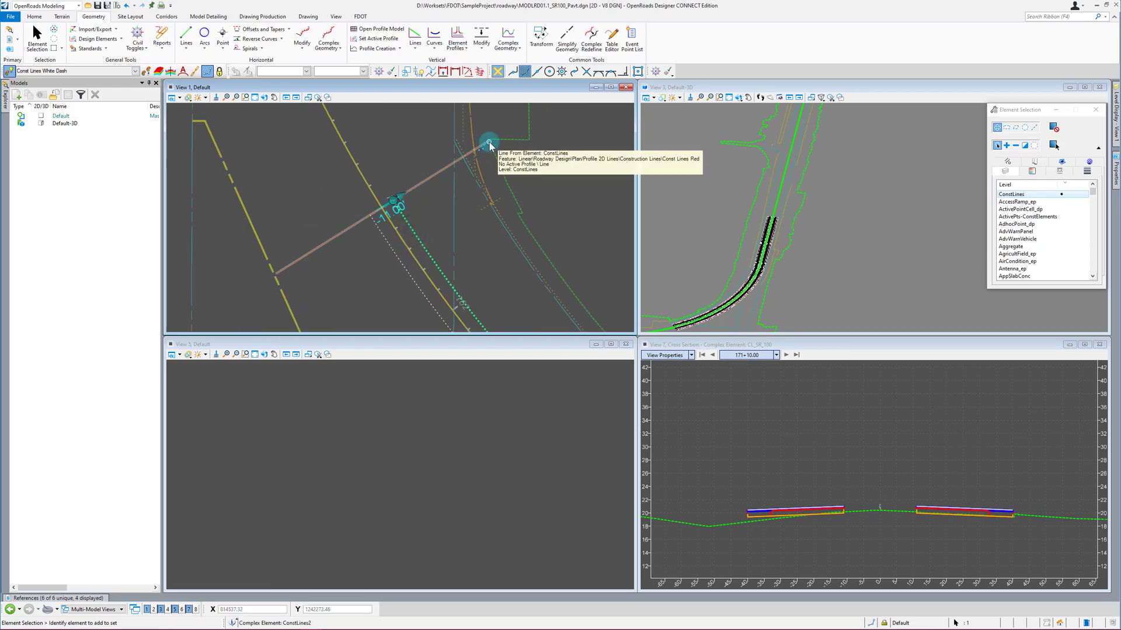
pyautogui.scroll(-5, 257, 167)
pyautogui.scroll(-3, 364, 200)
pyautogui.scroll(-3, 391, 296)
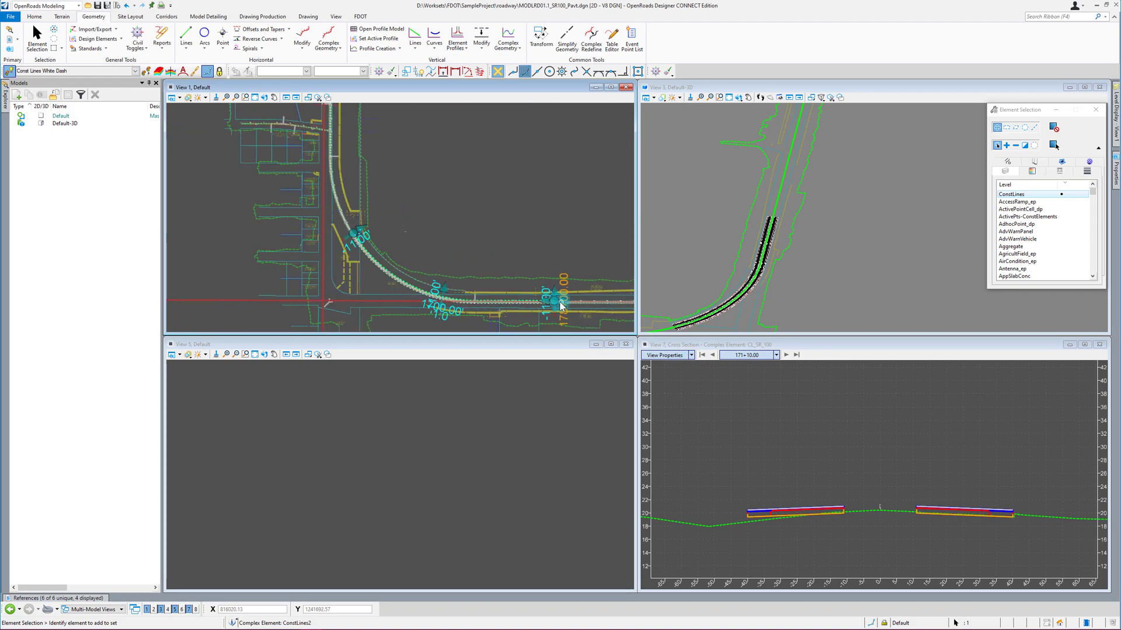
pyautogui.scroll(3, 562, 288)
pyautogui.scroll(-4, 600, 255)
pyautogui.scroll(5, 476, 241)
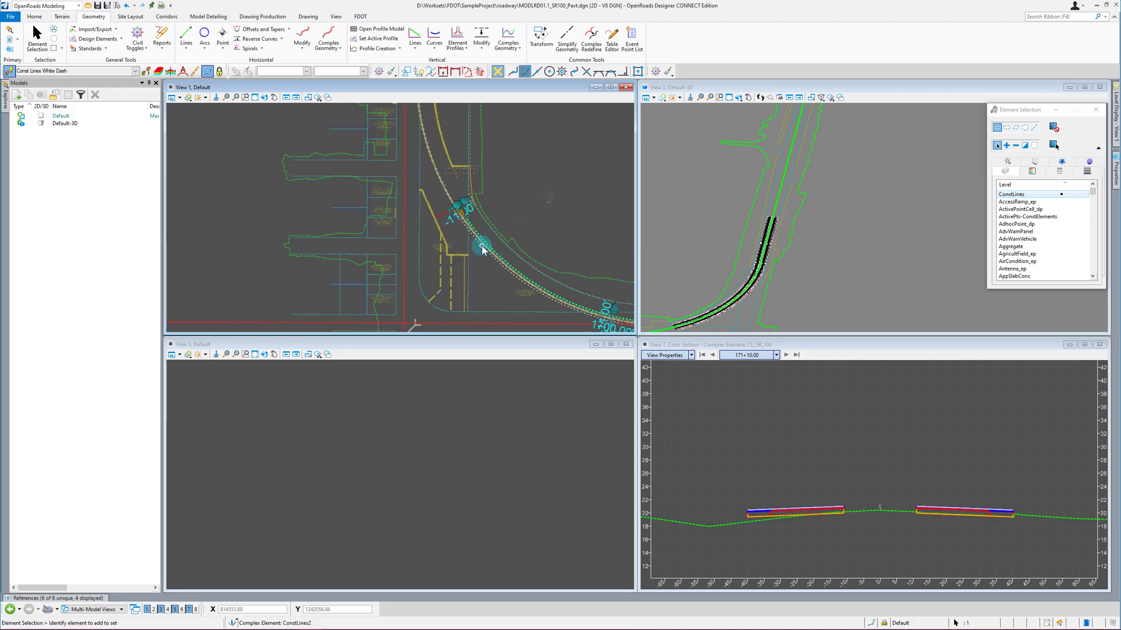
# Step: Create a Single Offset Entire construction line farther out from the existing offset line on the outside of the SR100 curve
pyautogui.click(288, 29)
pyautogui.click(301, 42)
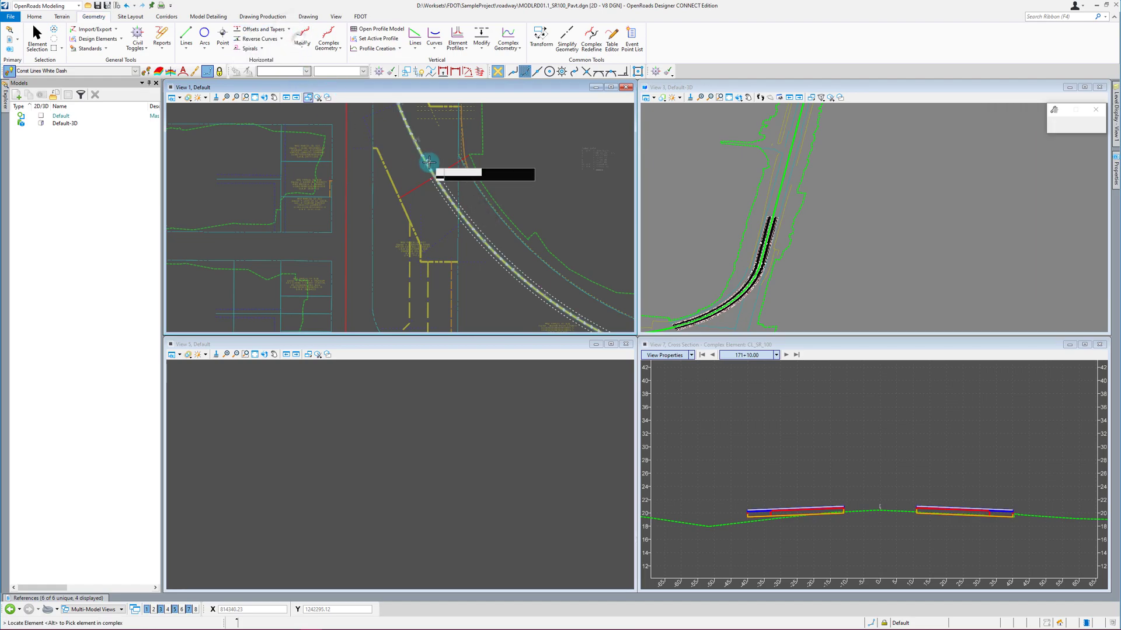
pyautogui.click(436, 209)
pyautogui.scroll(2, 434, 211)
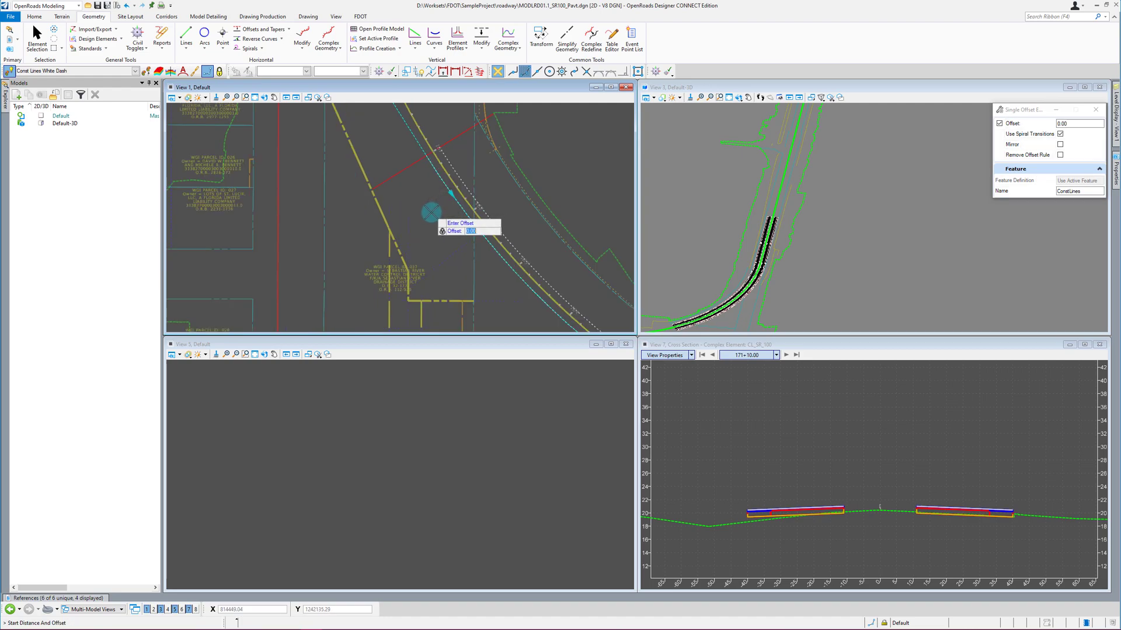
pyautogui.click(407, 216)
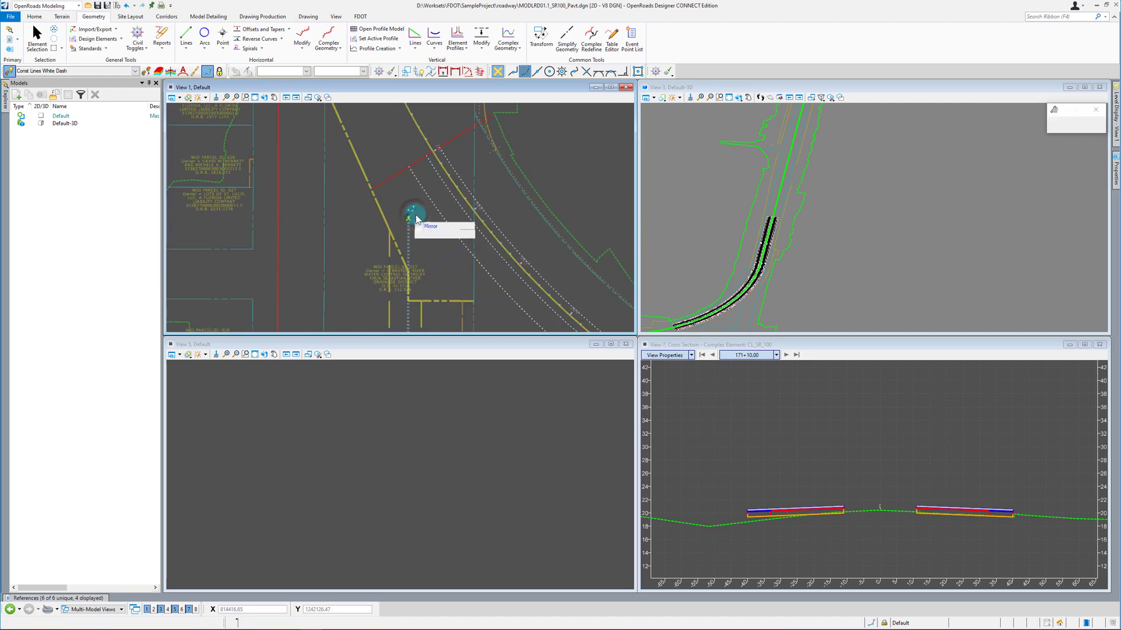
# Step: Offset the existing construction line on the inside of the SR100 curve outward in the same way, and end the command
pyautogui.click(455, 173)
pyautogui.click(555, 147)
pyautogui.click(567, 143)
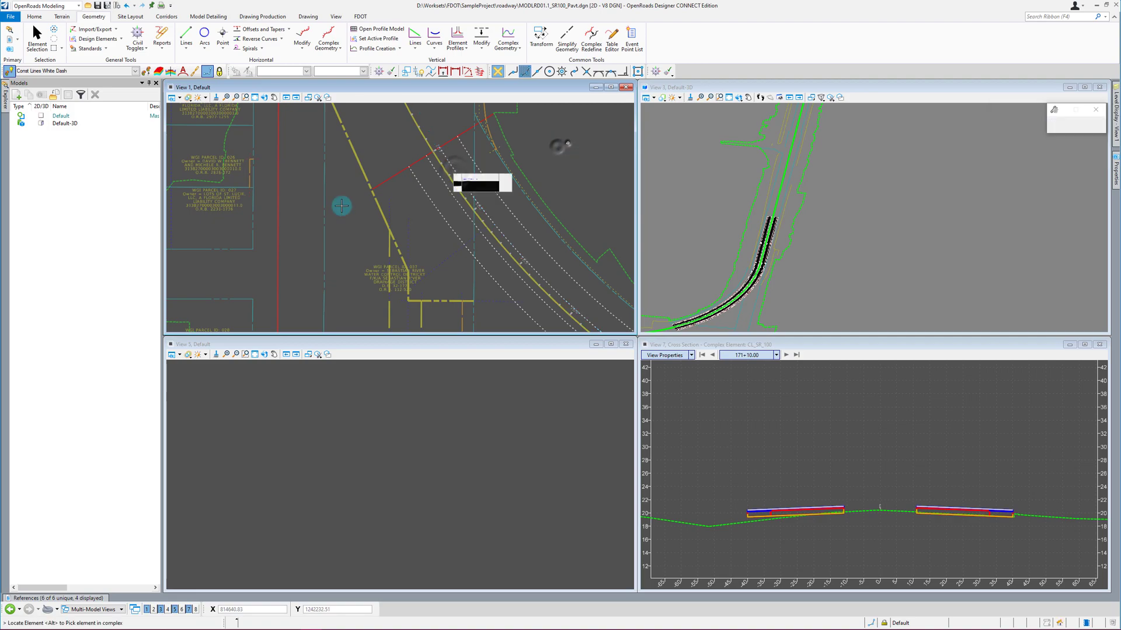
pyautogui.scroll(-4, 310, 217)
pyautogui.press('Escape')
# Step: Examine the four offset construction lines along SR100 from the start line at station 161 to the red end line at station 178
pyautogui.scroll(-4, 268, 216)
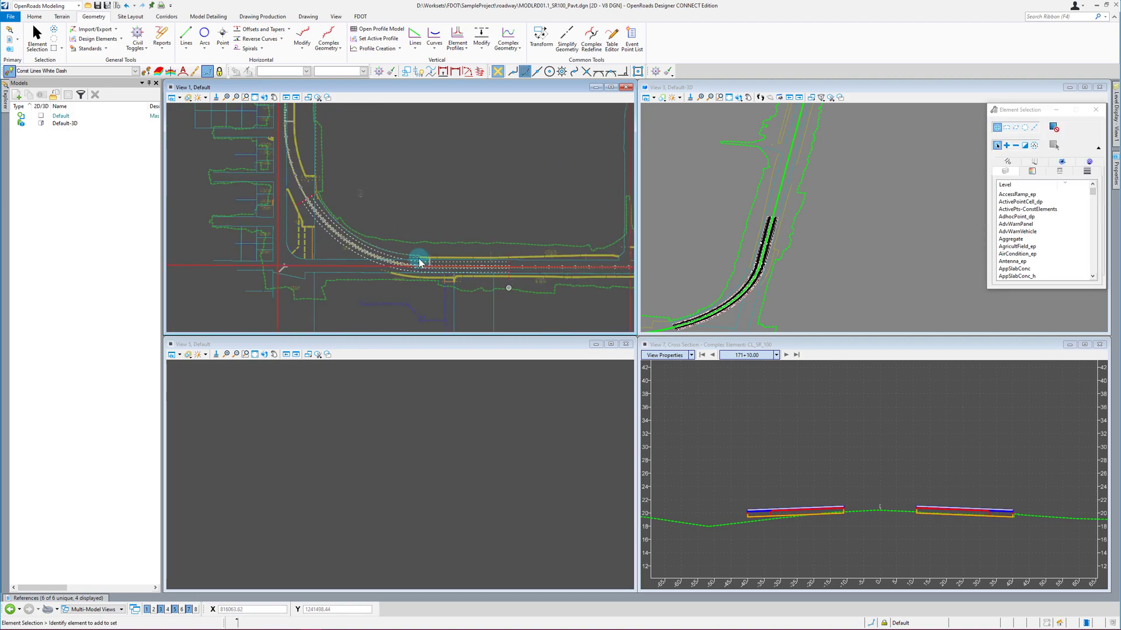
pyautogui.scroll(4, 290, 251)
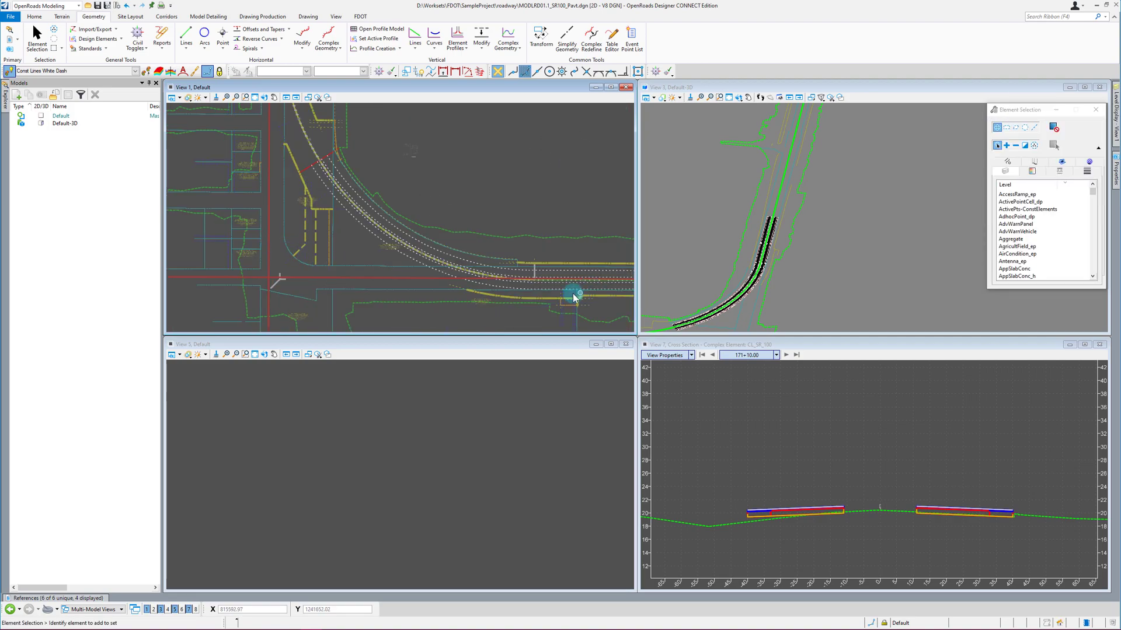
pyautogui.scroll(-2, 301, 236)
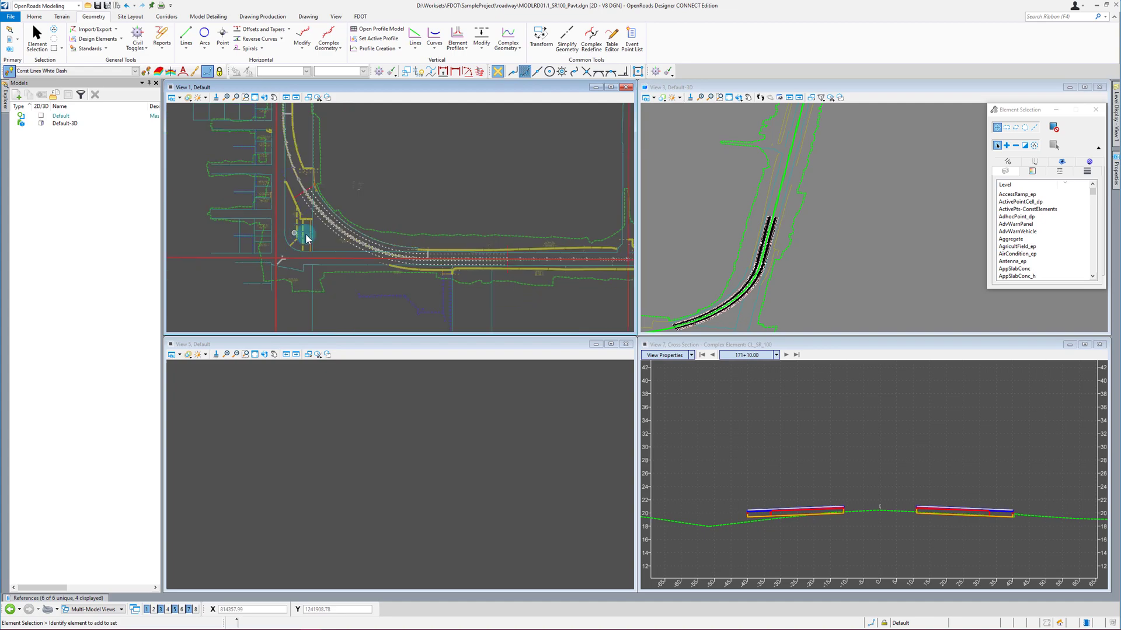
pyautogui.click(363, 239)
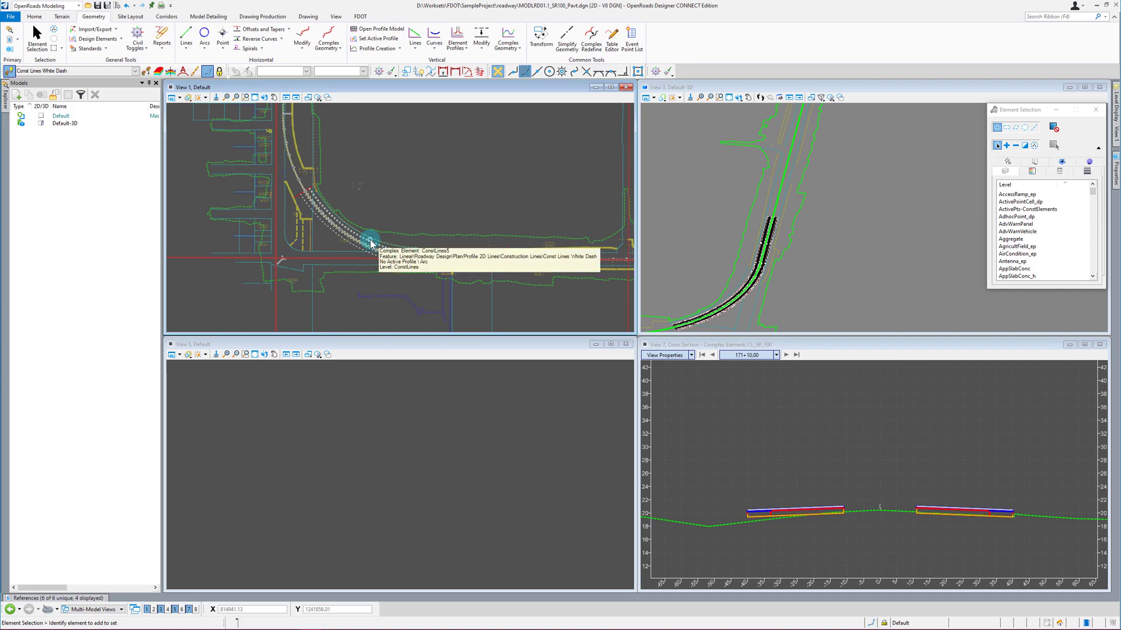
pyautogui.scroll(2, 491, 264)
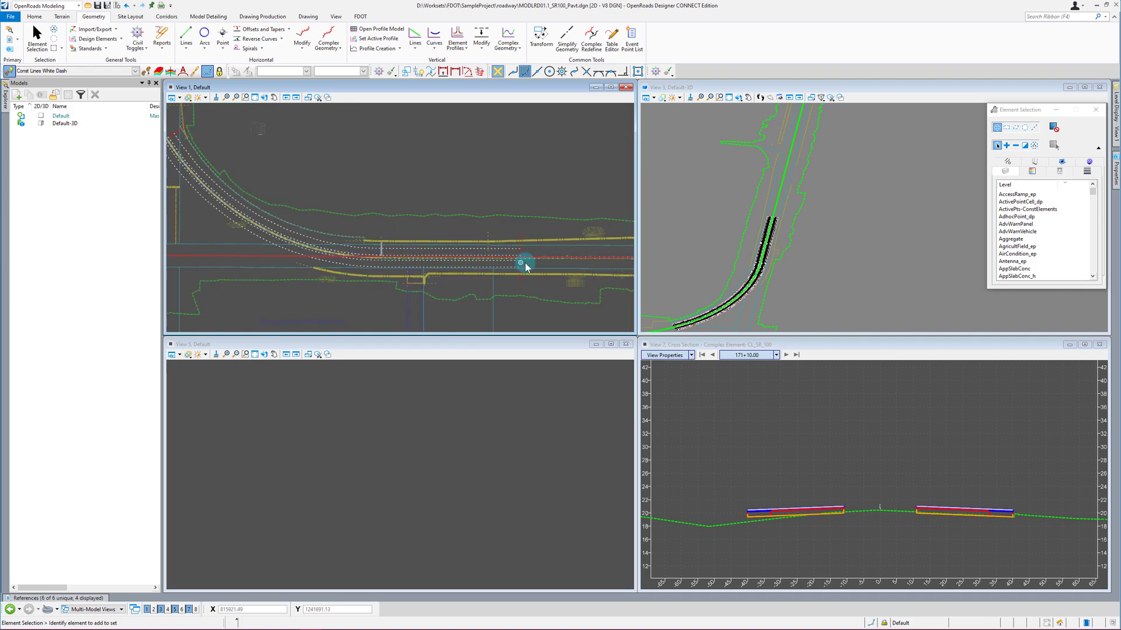
pyautogui.scroll(3, 525, 260)
pyautogui.scroll(2, 385, 234)
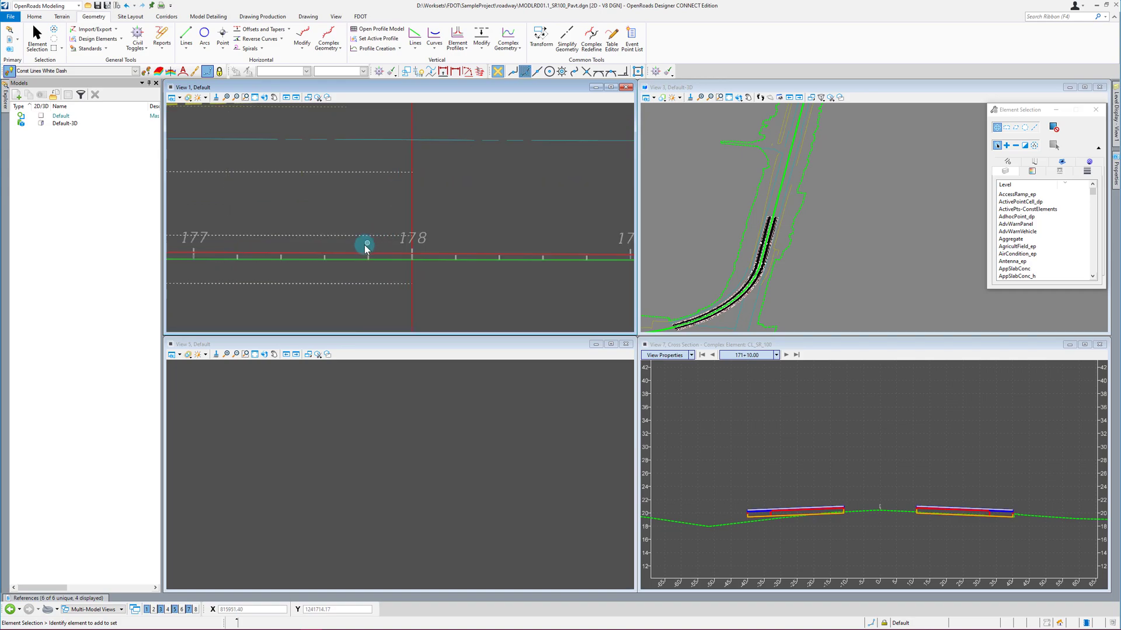
pyautogui.scroll(-3, 366, 246)
pyautogui.scroll(-2, 324, 247)
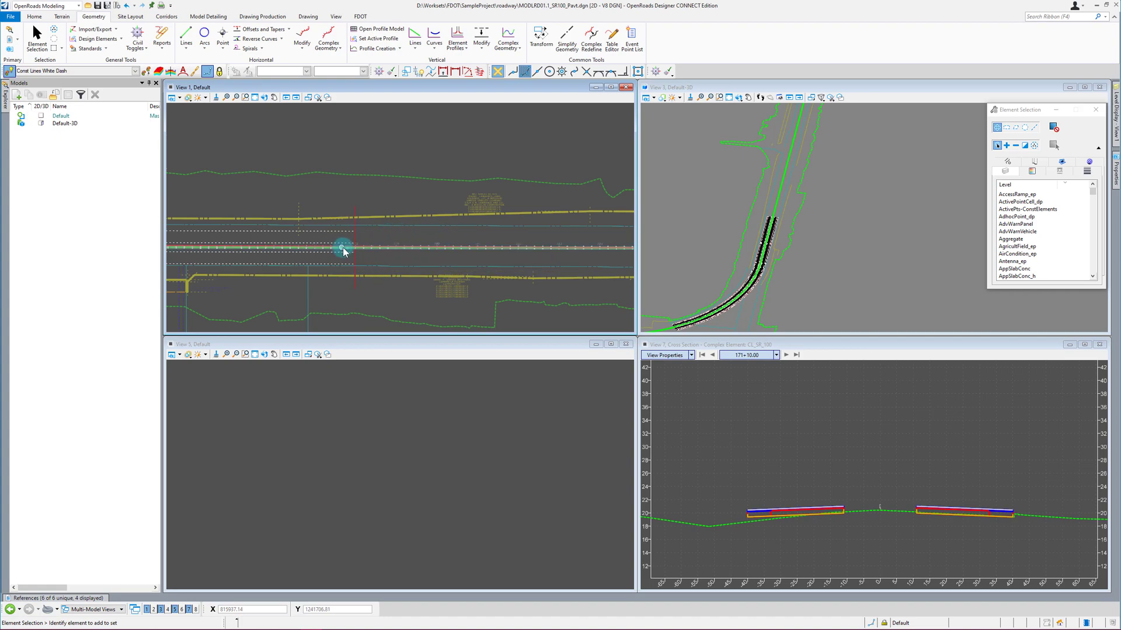
pyautogui.scroll(-2, 337, 248)
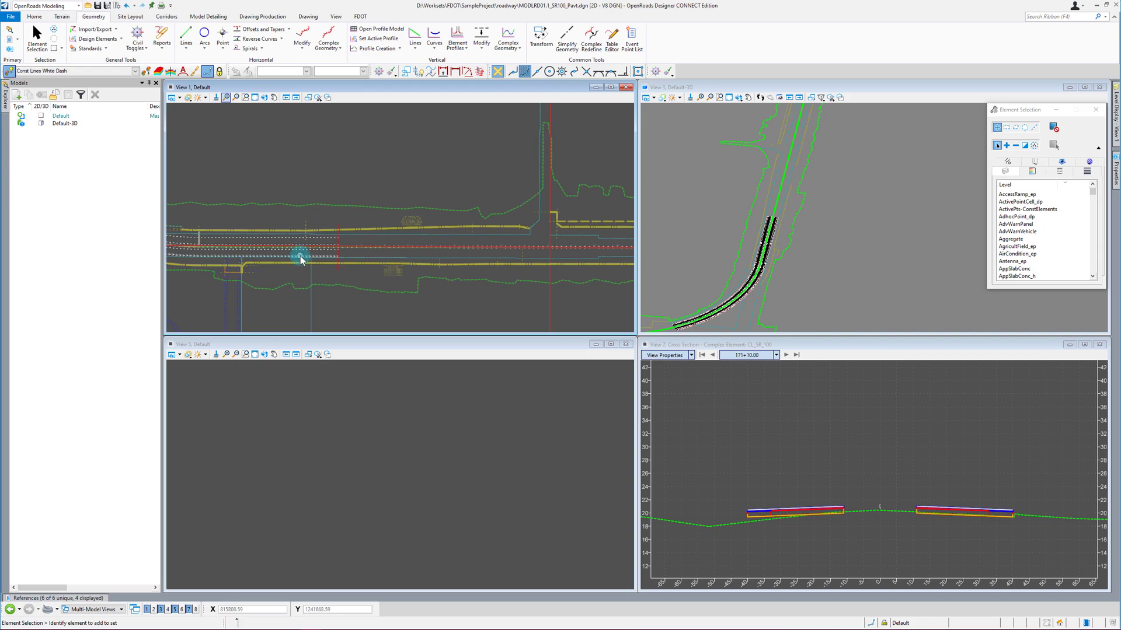
# Step: Switch to DSGNRD01.dgn and examine the referenced construction lines along the SR100 curve up to the side-street intersection
pyautogui.click(335, 32)
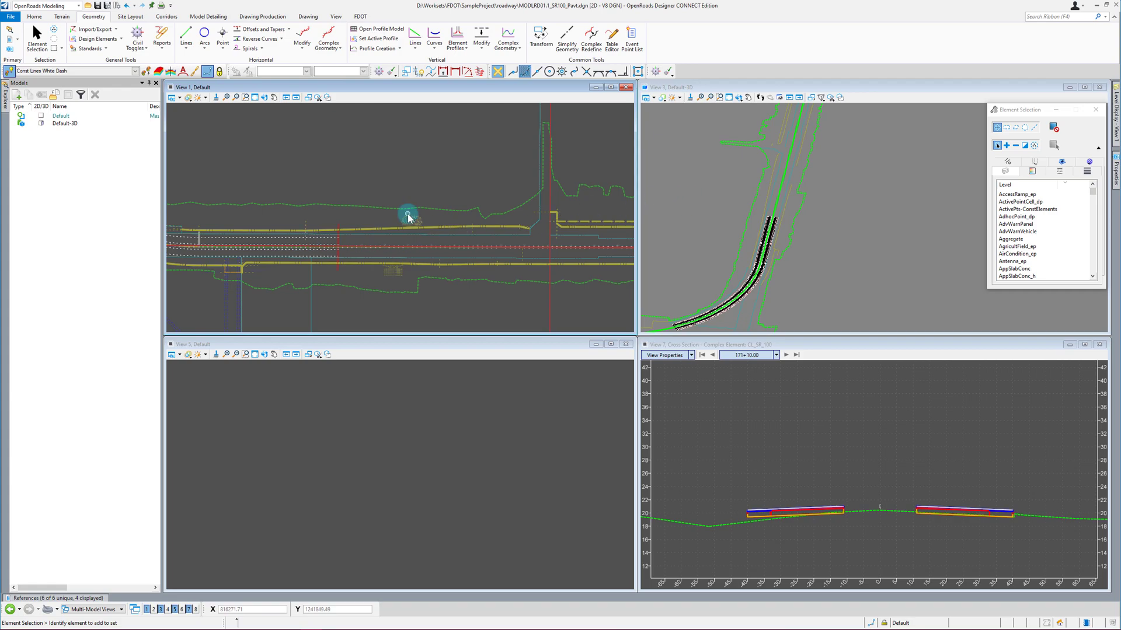
pyautogui.scroll(3, 291, 239)
pyautogui.scroll(-3, 581, 284)
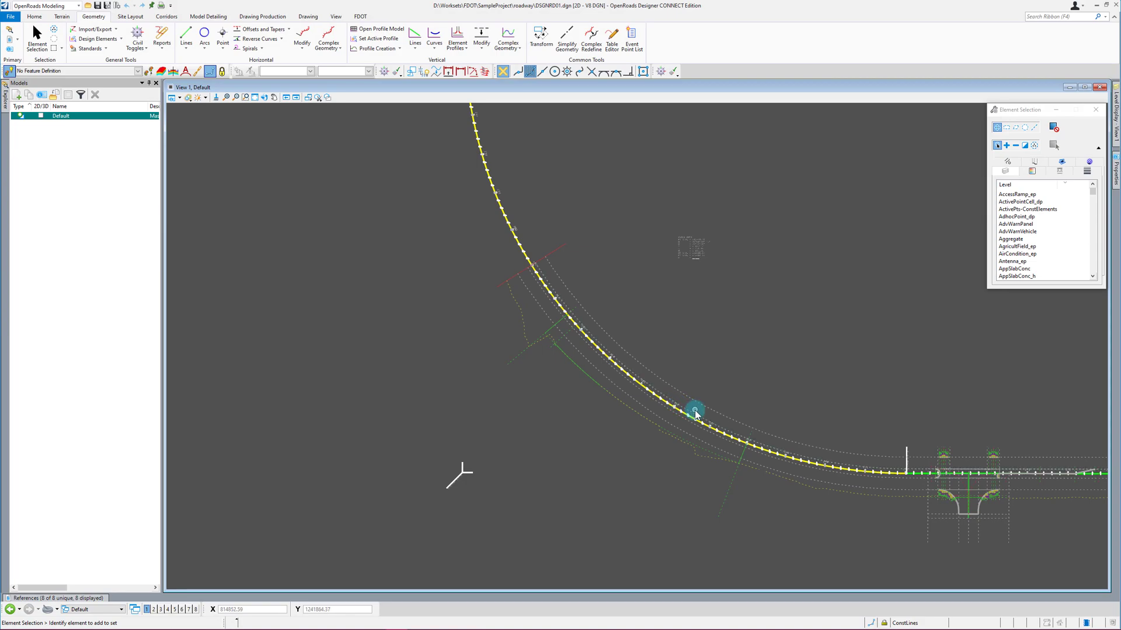
pyautogui.scroll(2, 700, 421)
pyautogui.scroll(-2, 479, 298)
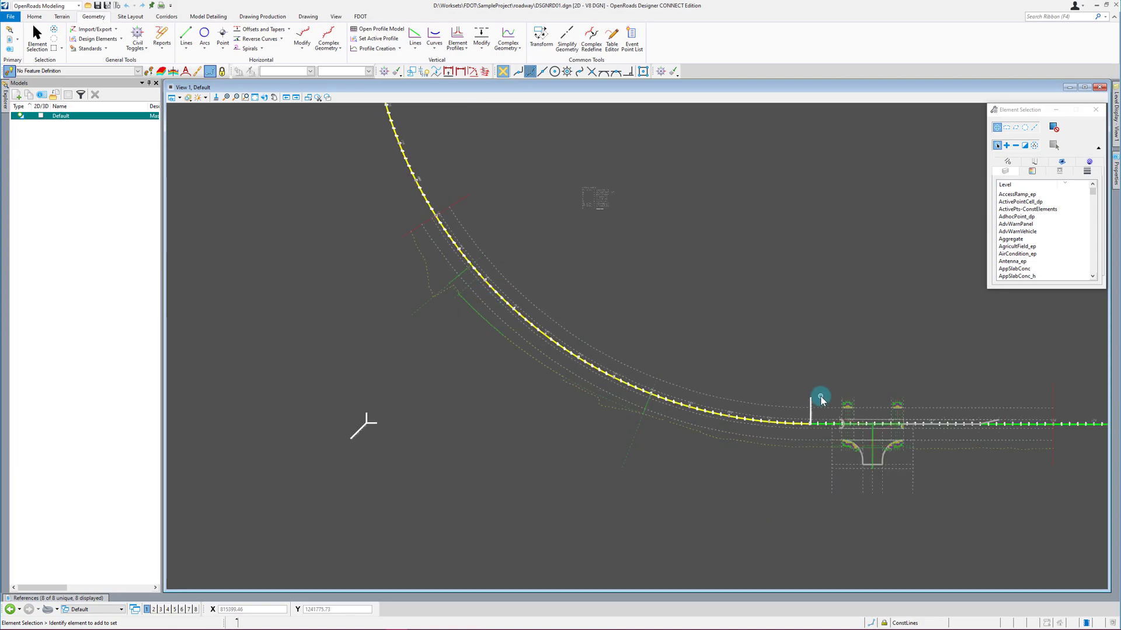
pyautogui.scroll(2, 818, 409)
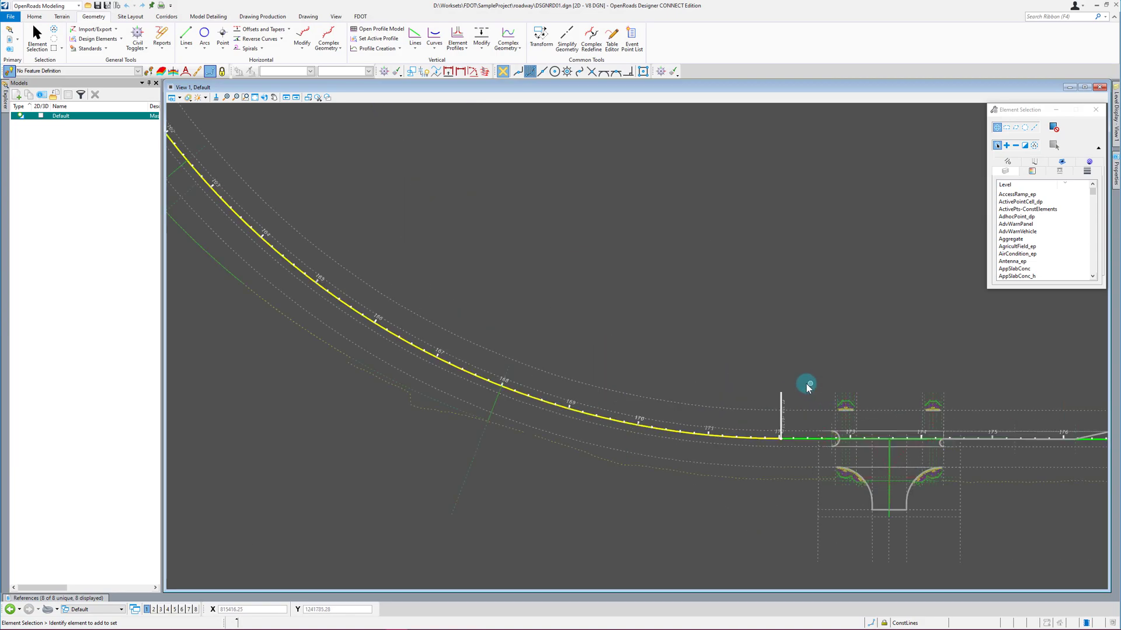
pyautogui.scroll(-2, 590, 442)
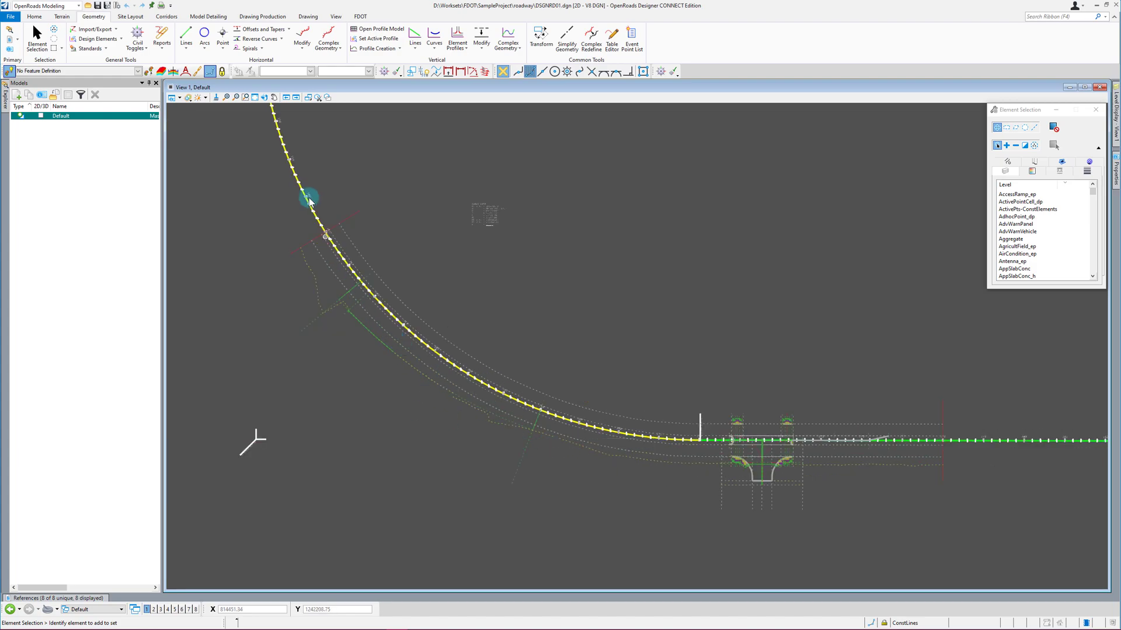
# Step: Match the active feature definition to Pavement Asphalt EOPA from the side street's existing curved pavement edge
pyautogui.click(162, 72)
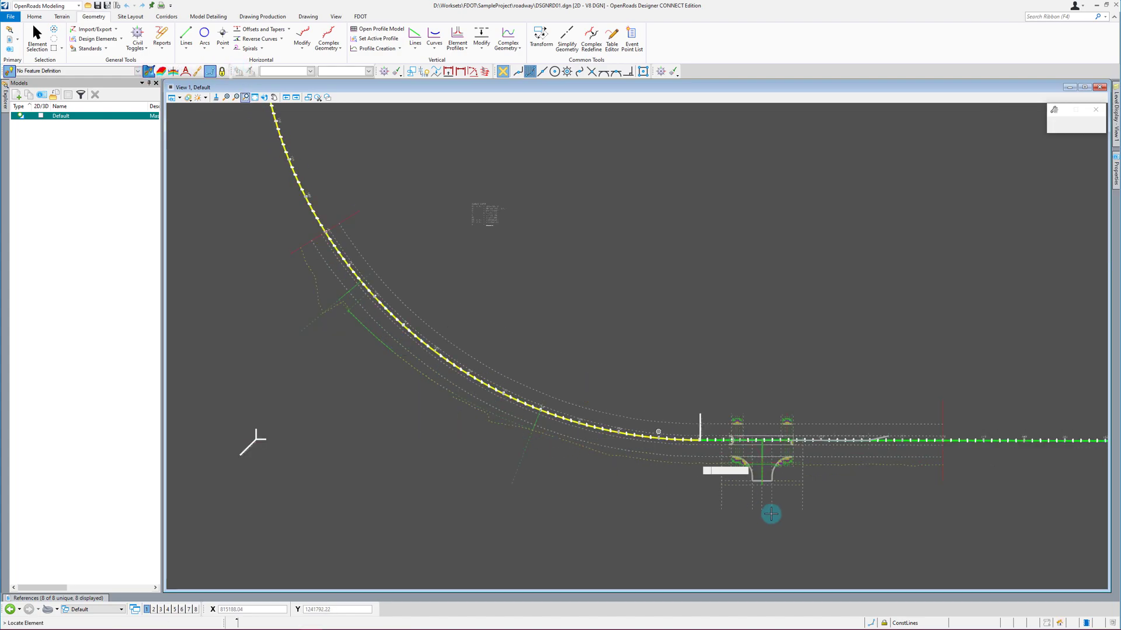
pyautogui.scroll(4, 753, 487)
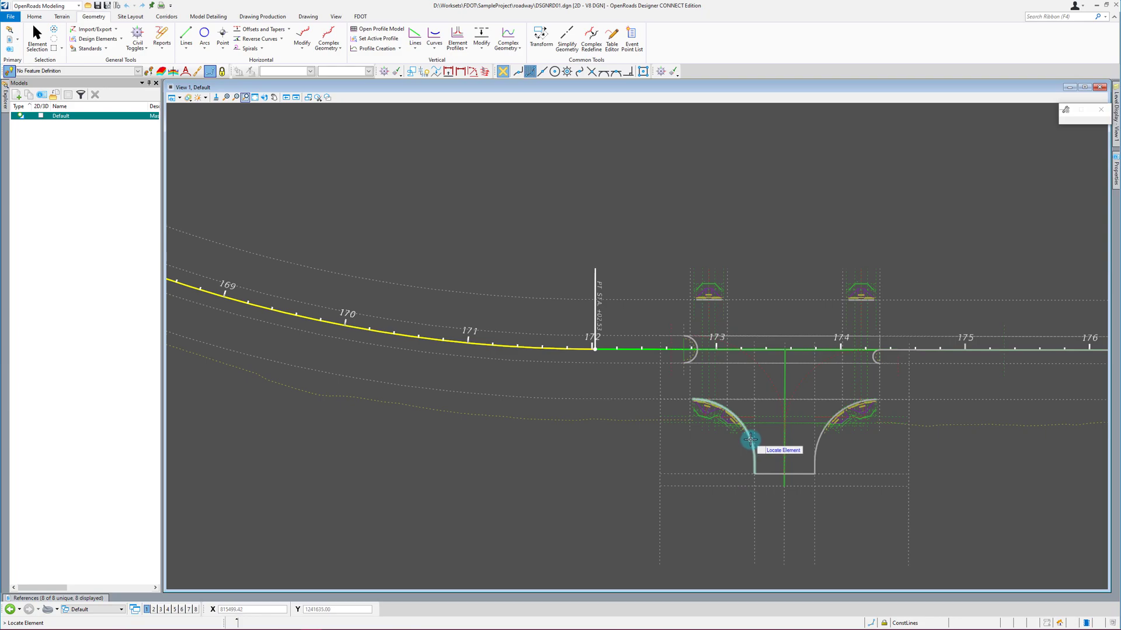
pyautogui.click(750, 440)
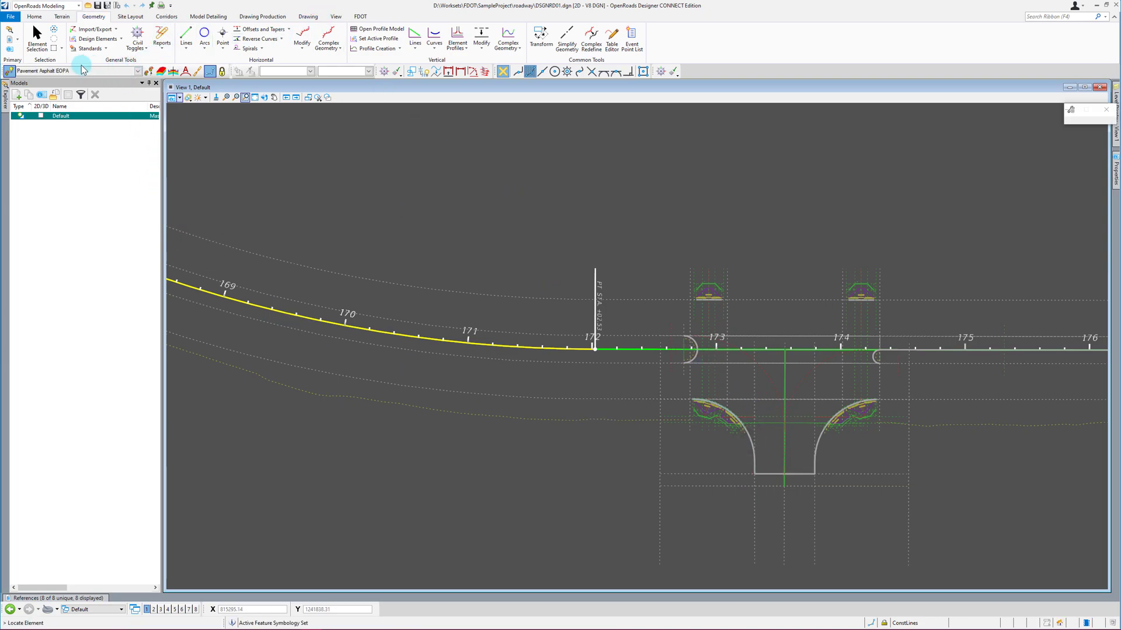
# Step: Begin a Single Offset Partial with offset 0 from the inner construction line outside the curve, starting at the red line at station 161
pyautogui.click(185, 41)
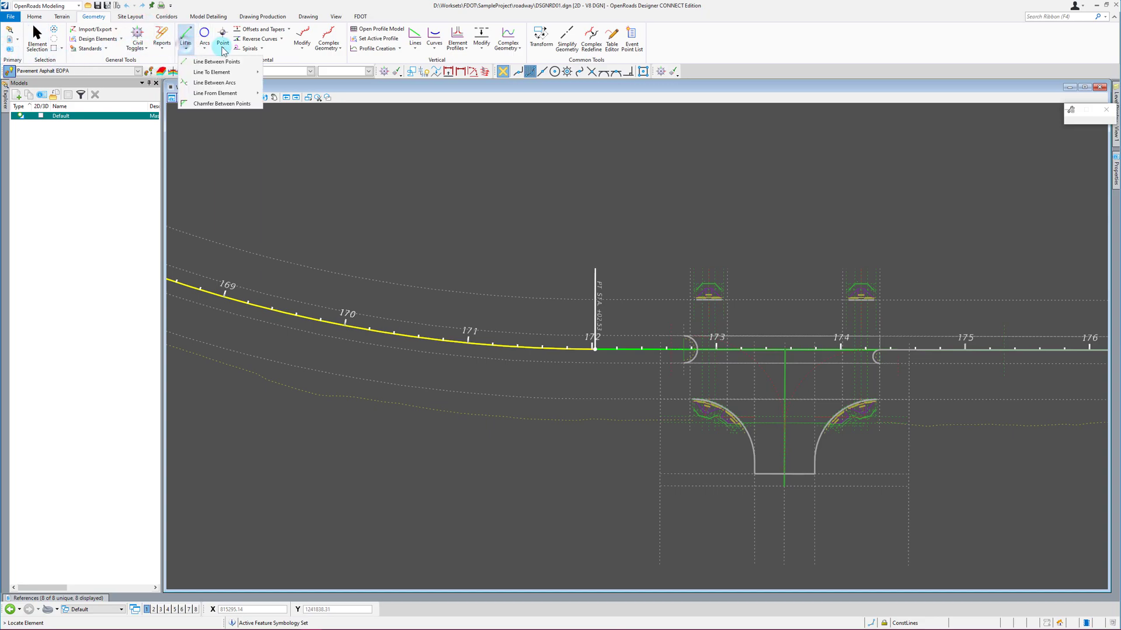
pyautogui.click(288, 30)
pyautogui.click(283, 56)
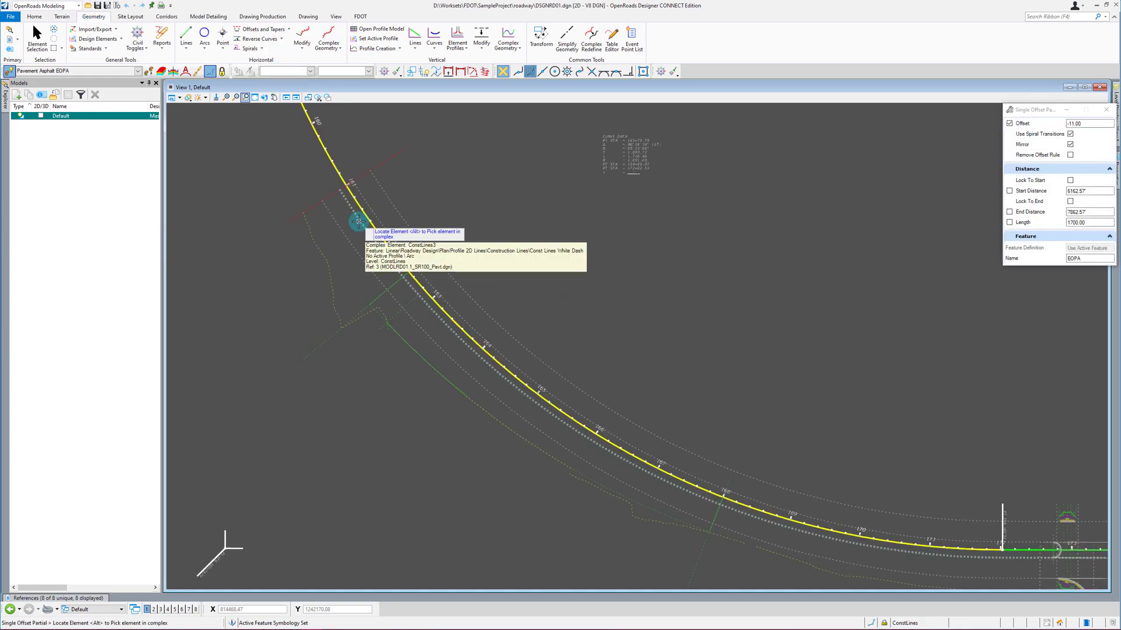
pyautogui.click(357, 223)
pyautogui.scroll(2, 351, 225)
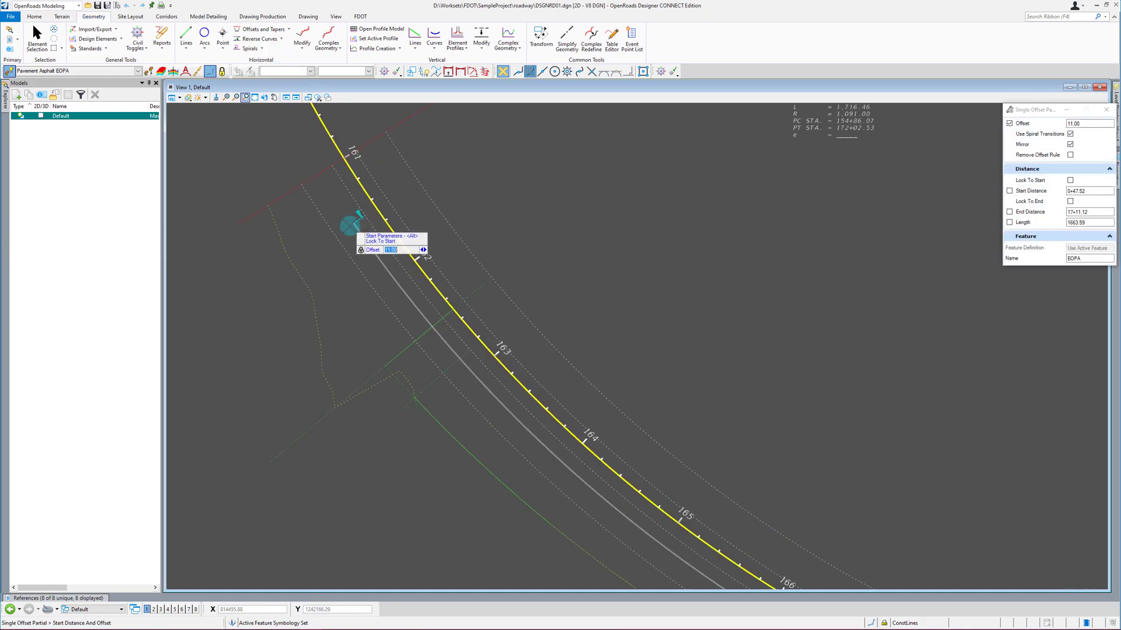
pyautogui.write('0')
pyautogui.press('Return')
pyautogui.middleClick(338, 178)
pyautogui.click(357, 255)
# Step: End the partial offset where the construction line meets the rounded median nose between stations 172 and 173
pyautogui.scroll(-3, 310, 204)
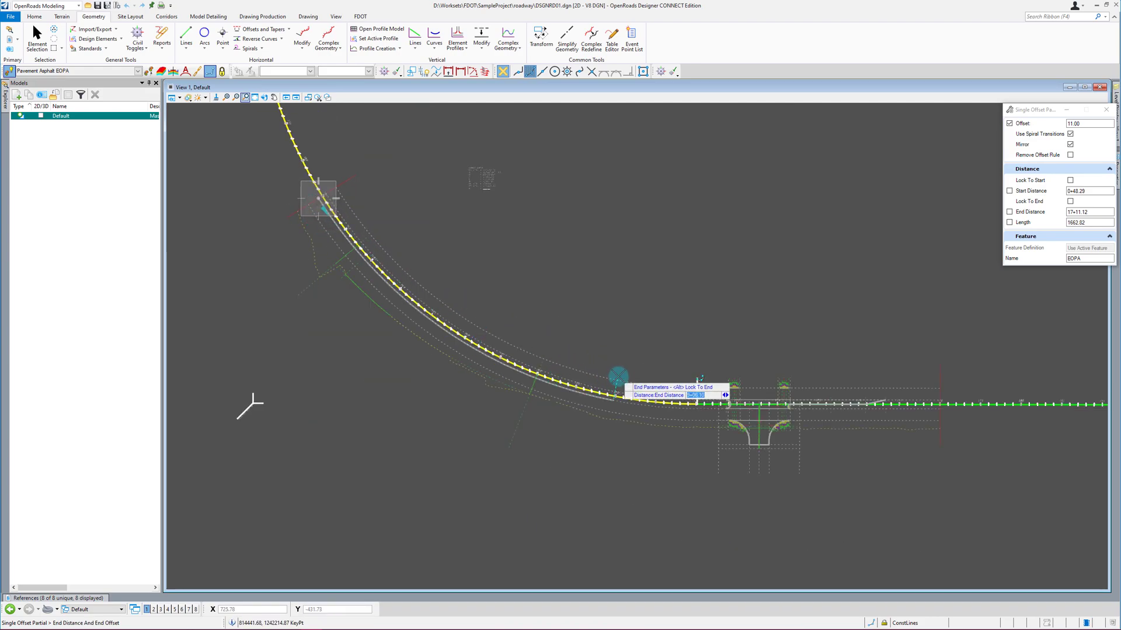
pyautogui.scroll(4, 718, 419)
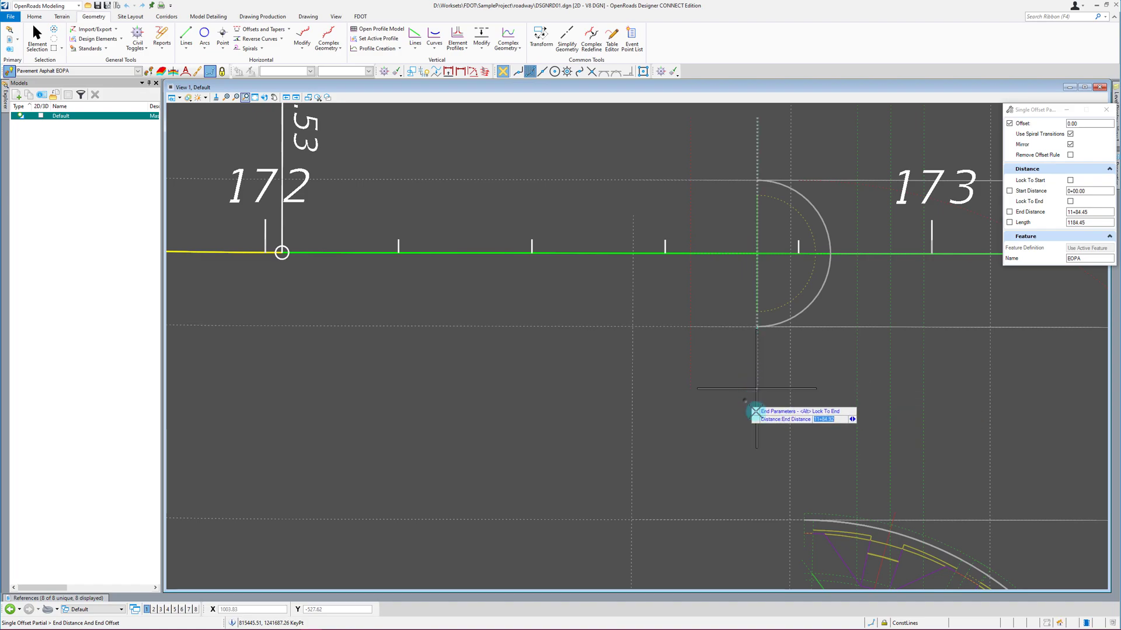
pyautogui.click(717, 431)
pyautogui.scroll(-10, 945, 476)
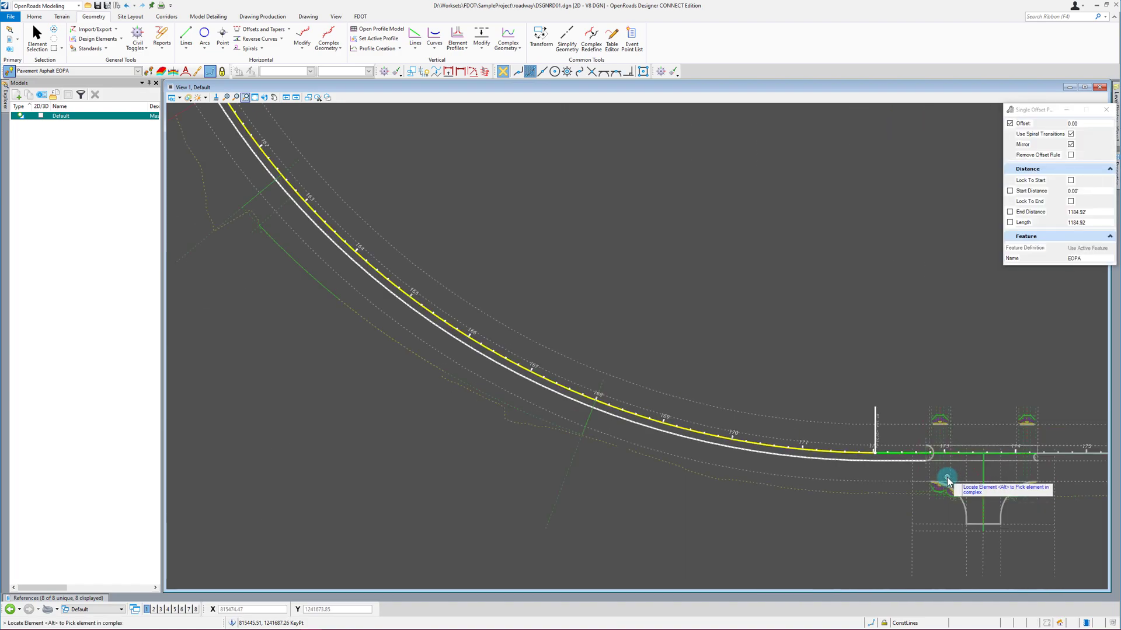
# Step: Create a matching zero-offset EOPA line on the inside of the curve, from the red line at station 161 to the same median nose
pyautogui.click(549, 374)
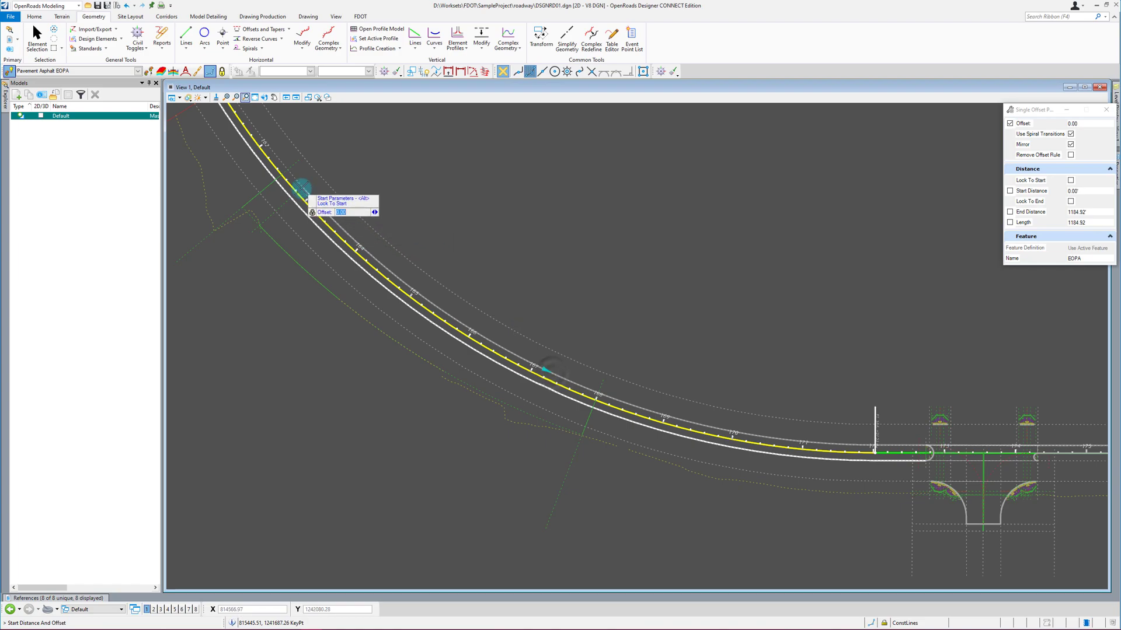
pyautogui.scroll(-2, 413, 260)
pyautogui.scroll(4, 313, 170)
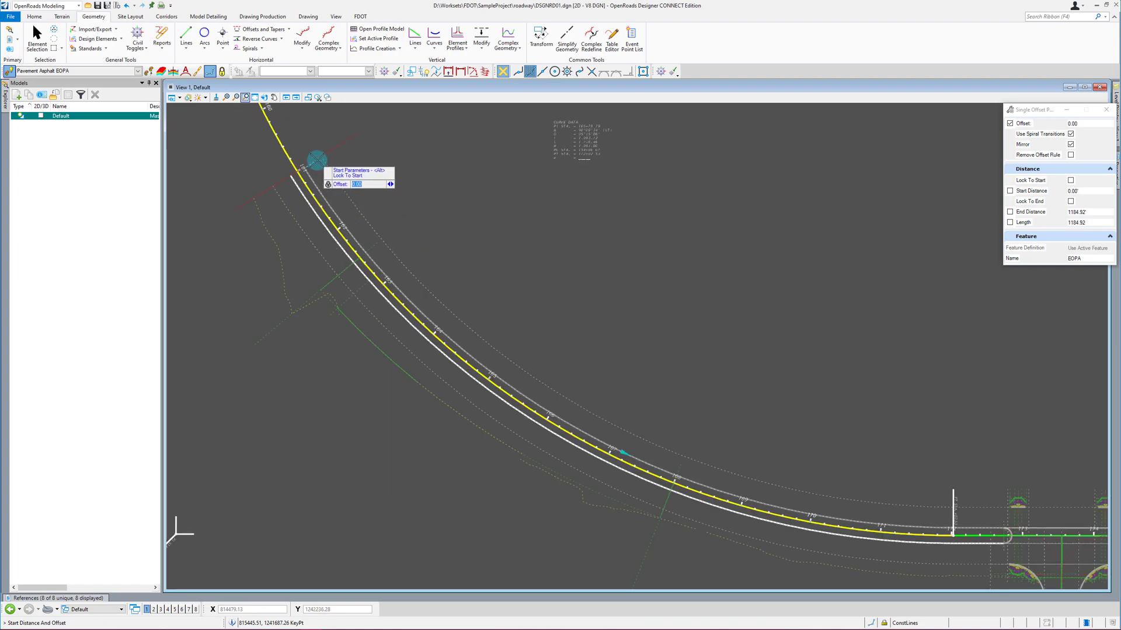
pyautogui.click(361, 210)
pyautogui.scroll(-4, 253, 192)
pyautogui.scroll(3, 377, 259)
pyautogui.scroll(5, 457, 303)
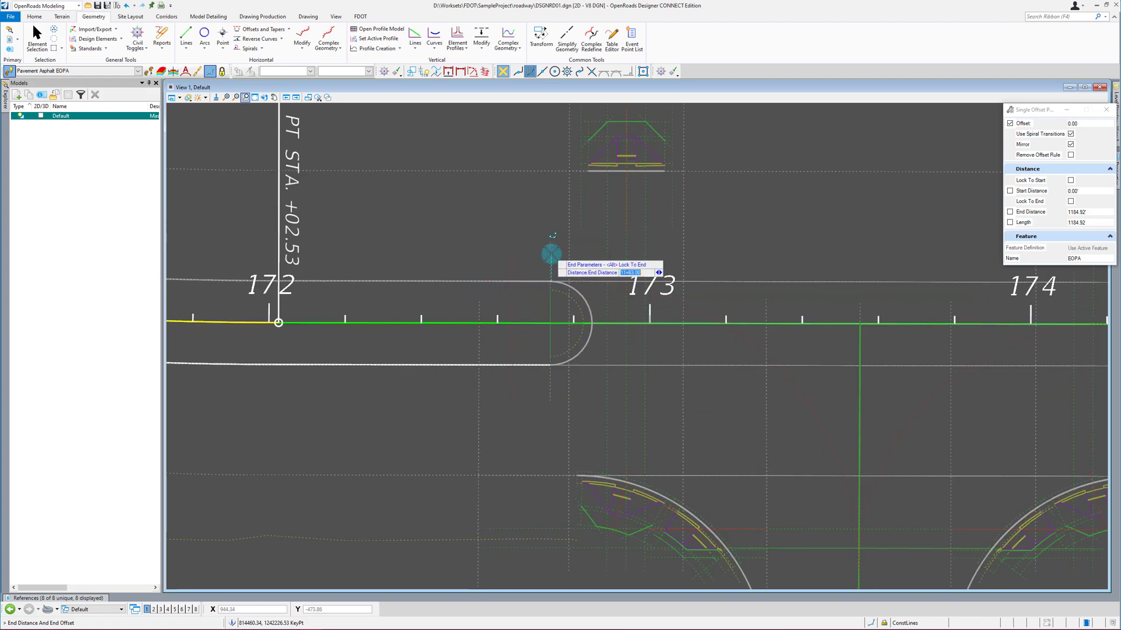
pyautogui.click(525, 226)
pyautogui.scroll(-2, 835, 298)
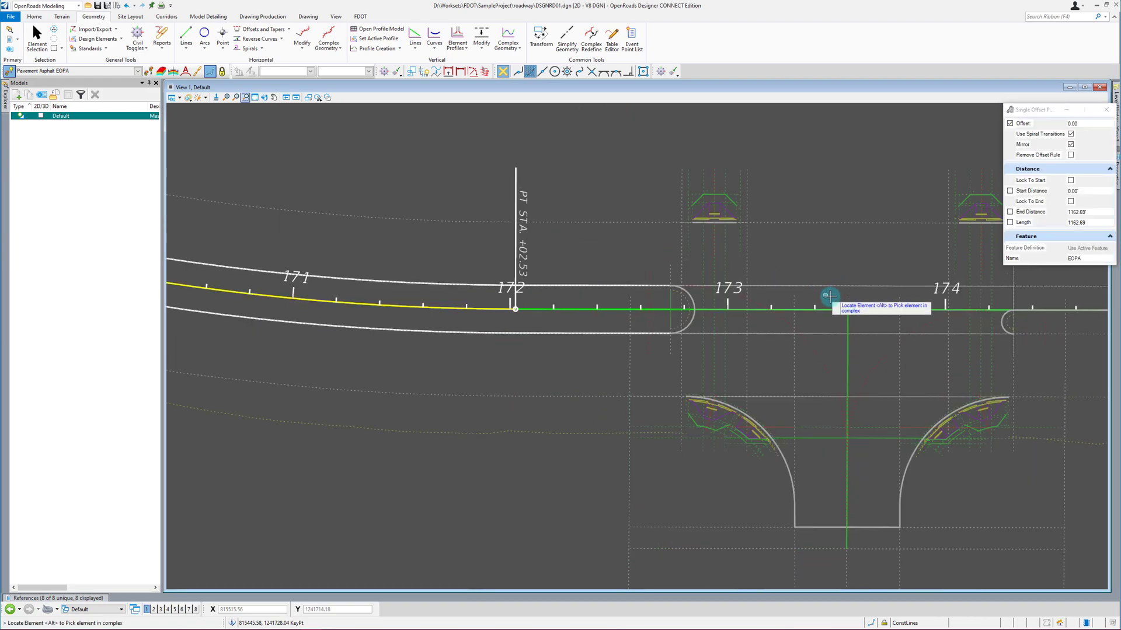
# Step: Create a zero-offset partial EOPA line along the lower median construction line, from the median nose past station 174 to the red line at station 178
pyautogui.scroll(-2, 404, 344)
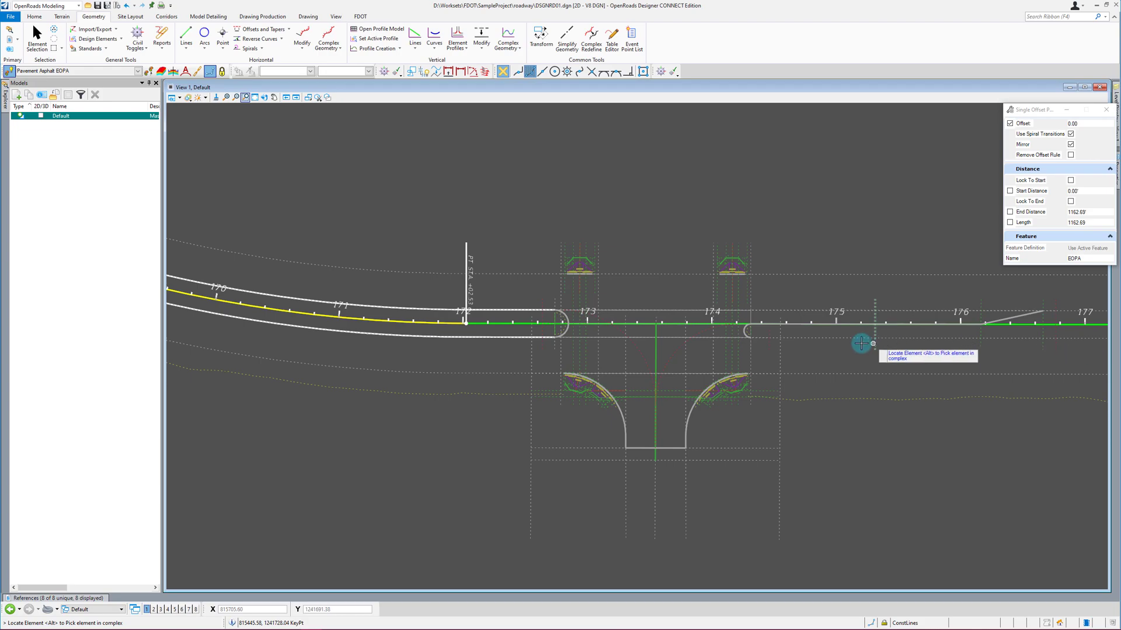
pyautogui.scroll(-1, 417, 328)
pyautogui.scroll(2, 741, 328)
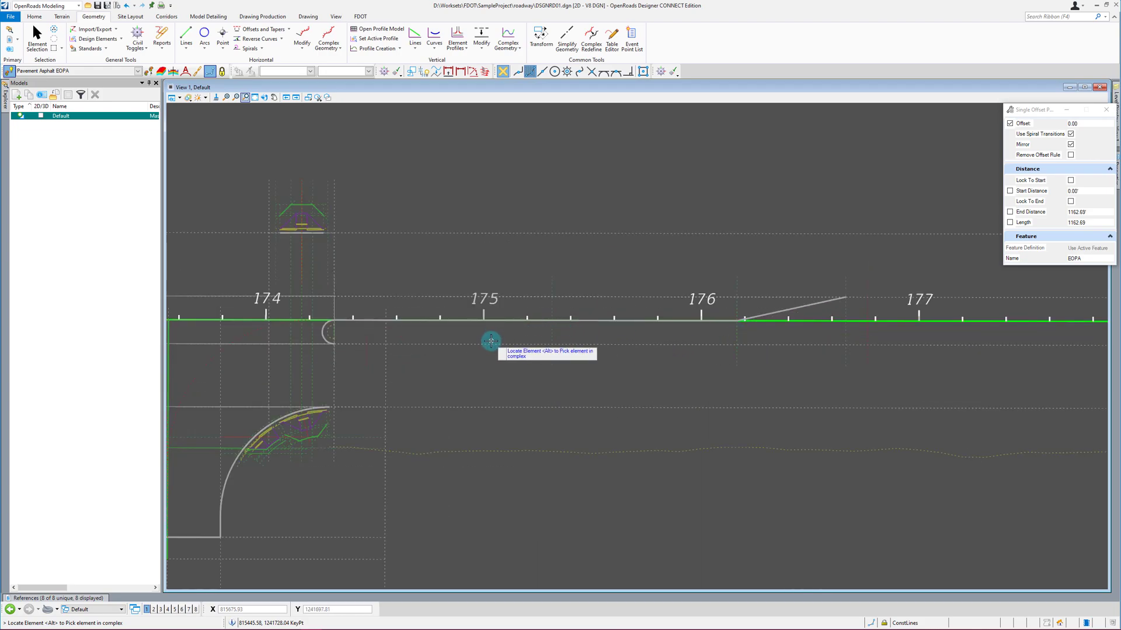
pyautogui.click(487, 343)
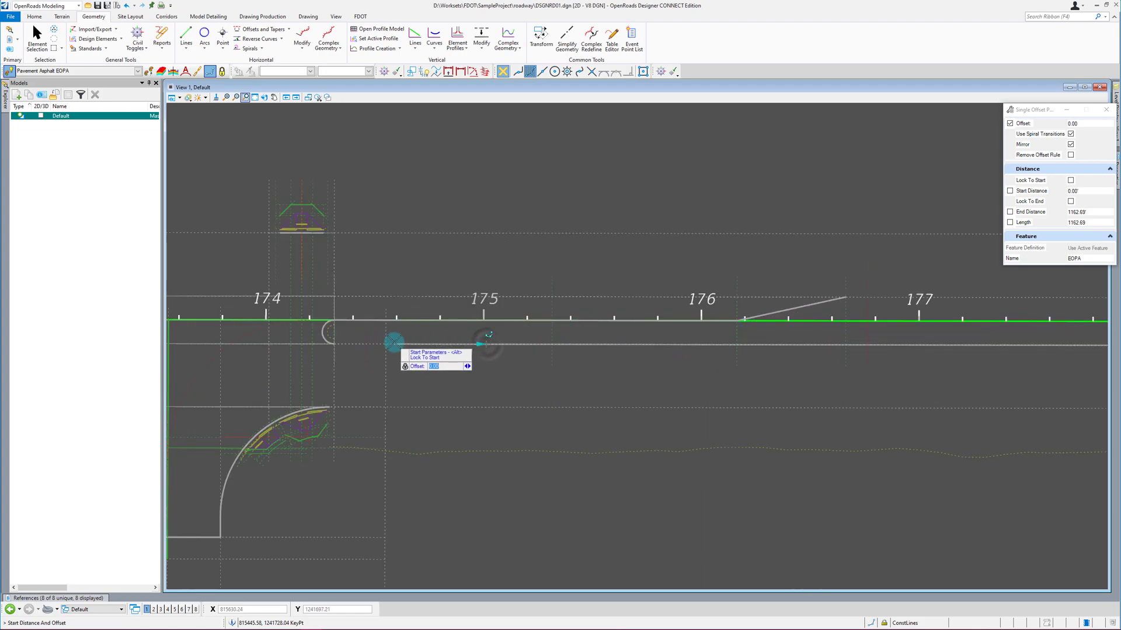
pyautogui.scroll(4, 337, 341)
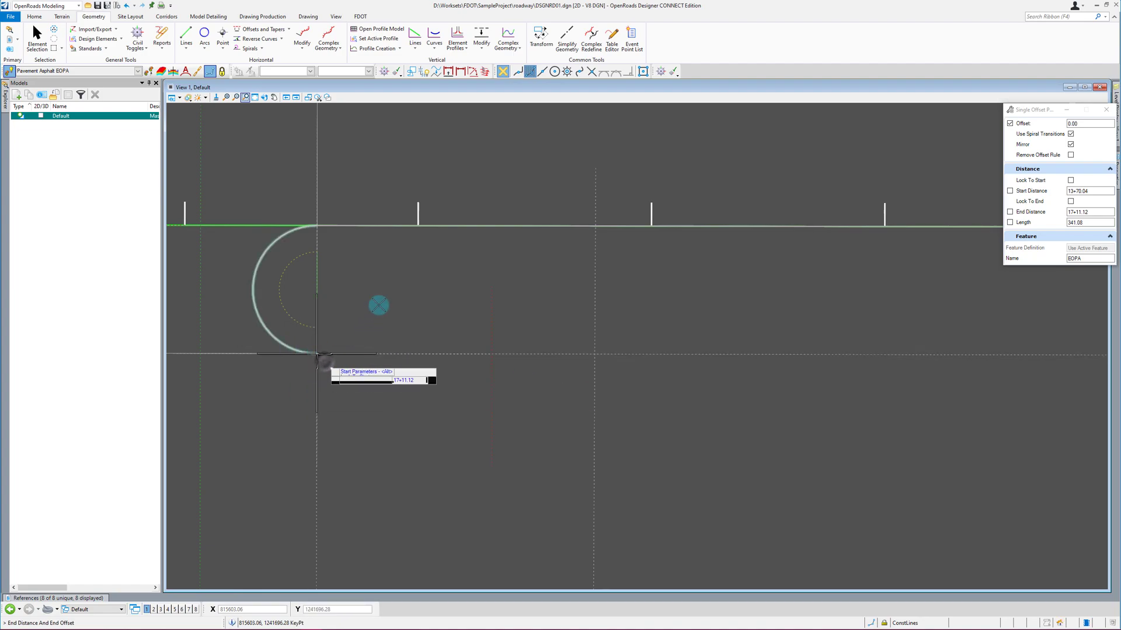
pyautogui.click(387, 307)
pyautogui.click(373, 355)
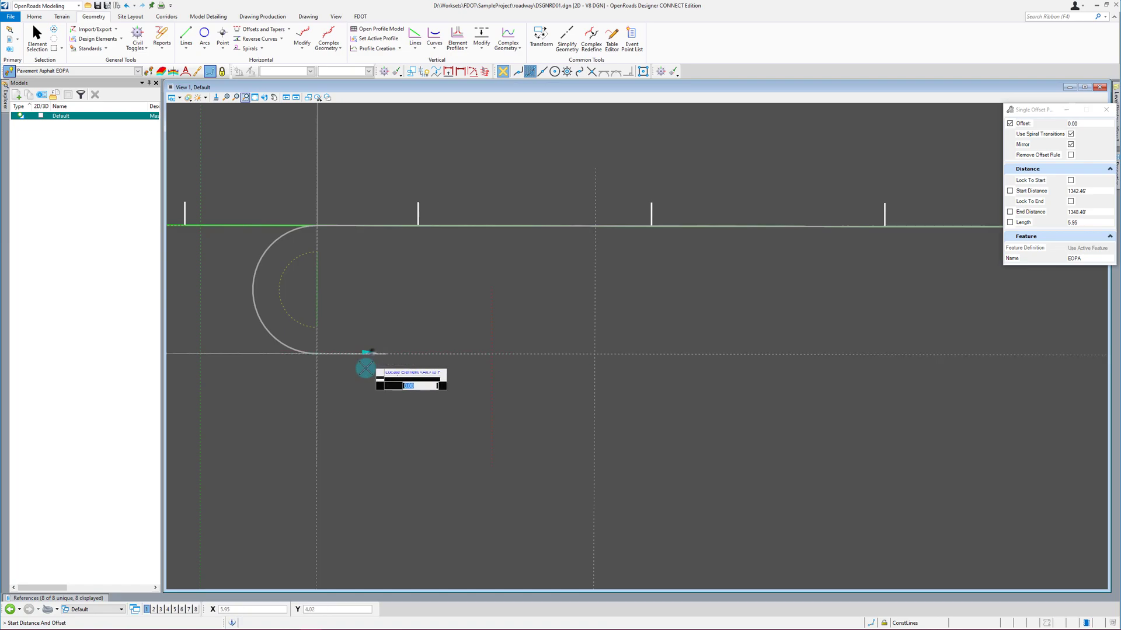
pyautogui.click(368, 424)
pyautogui.scroll(-3, 248, 373)
pyautogui.scroll(-5, 248, 372)
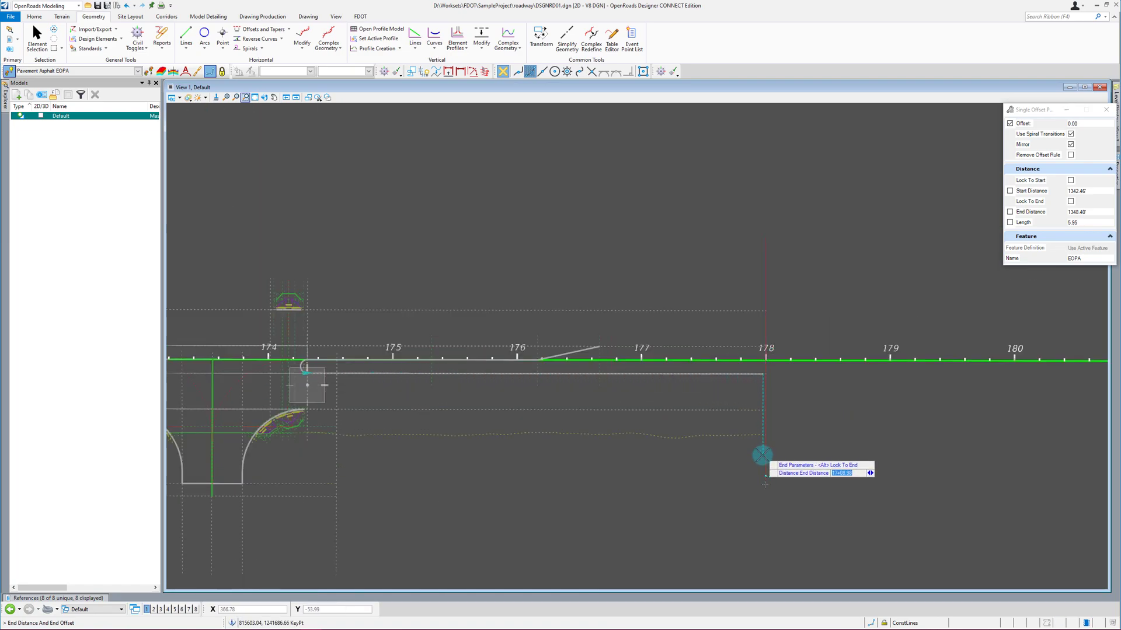
pyautogui.click(747, 379)
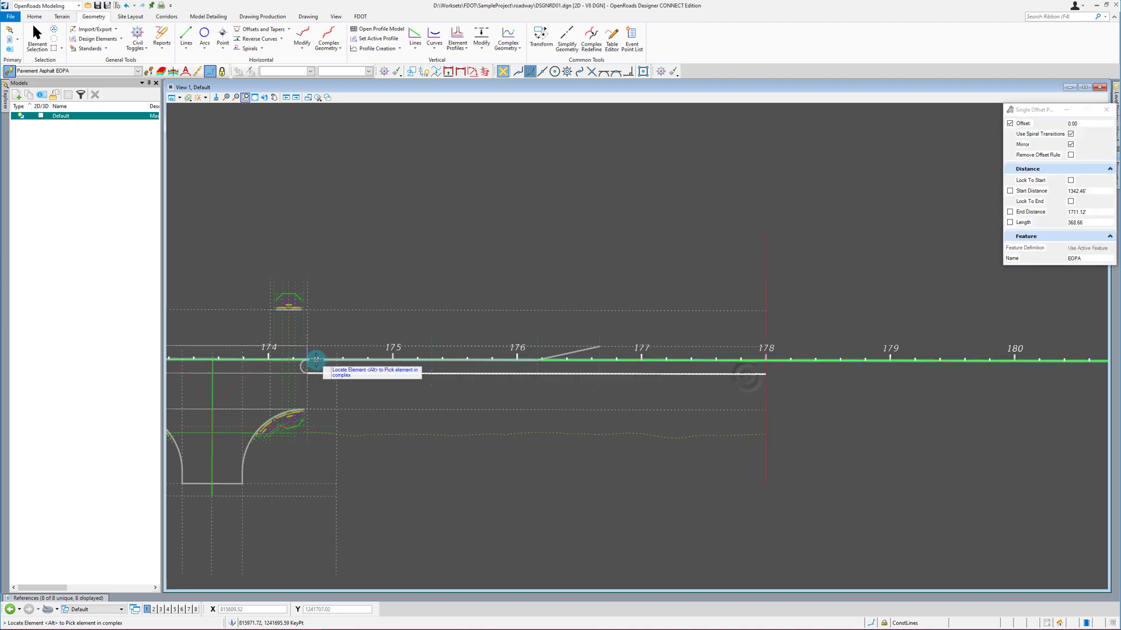
# Step: Create a zero-offset partial EOPA line along the upper median construction line, from the end of the taper to the red line at station 178
pyautogui.scroll(2, 316, 360)
pyautogui.scroll(-2, 375, 366)
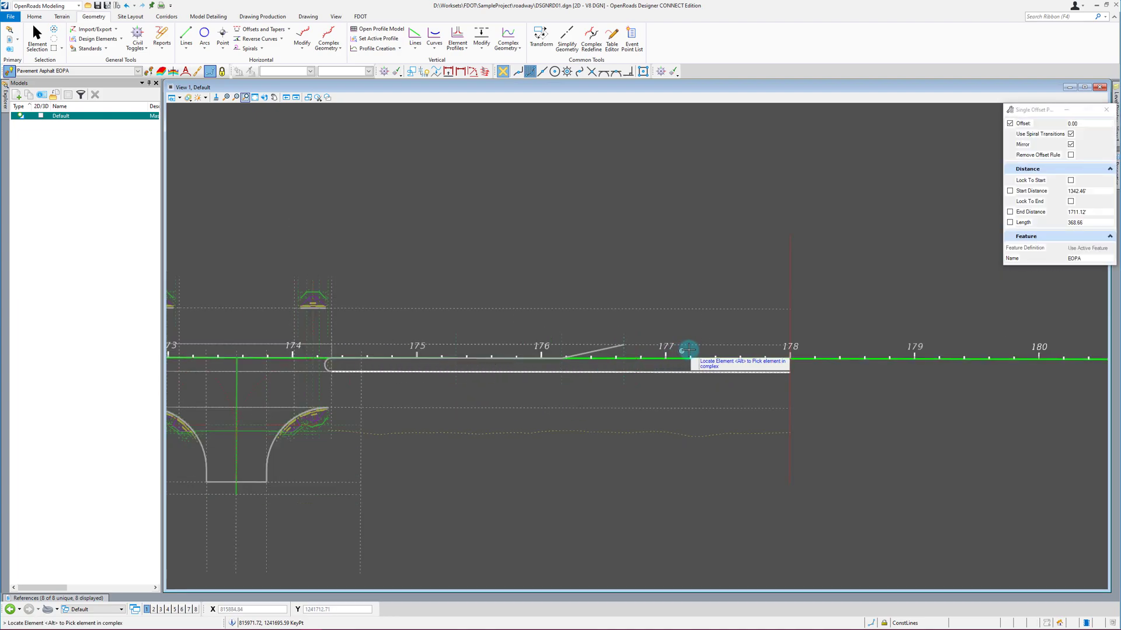
pyautogui.click(588, 352)
pyautogui.scroll(2, 682, 345)
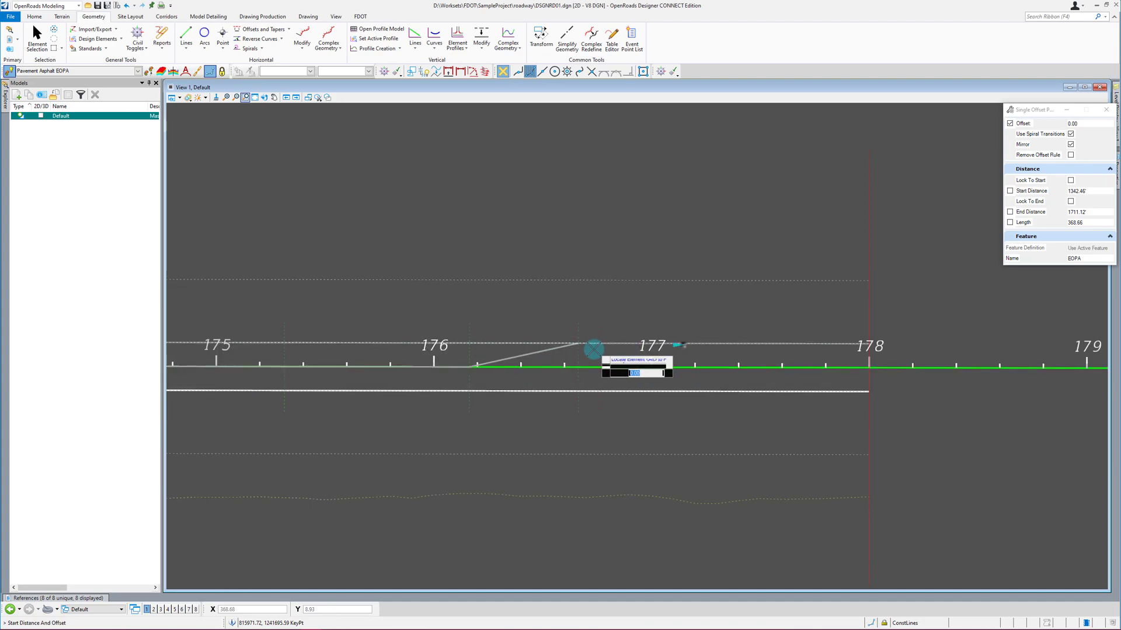
pyautogui.scroll(2, 593, 350)
pyautogui.click(538, 309)
pyautogui.scroll(-2, 347, 345)
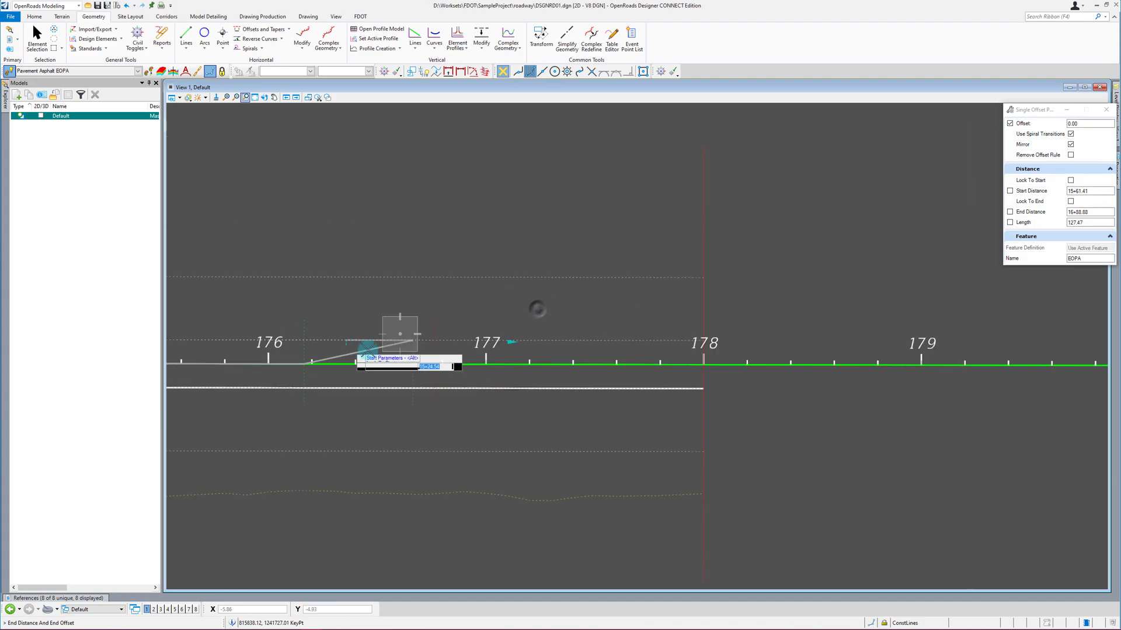
pyautogui.click(668, 341)
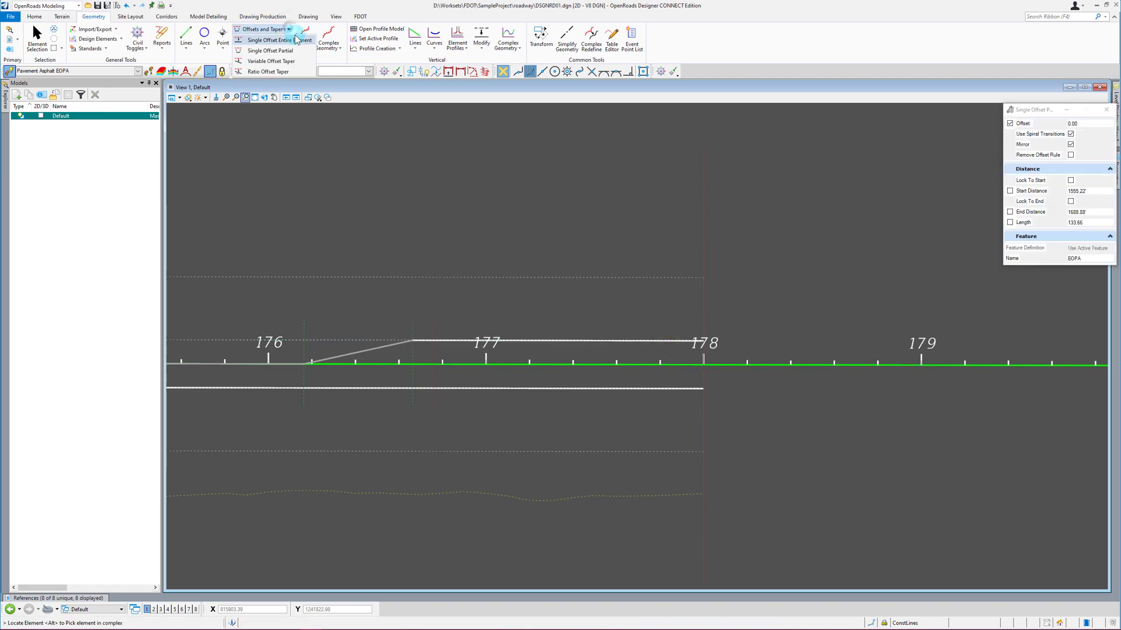
# Step: Trace the taper between stations 176 and 177 as EOPA using Single Offset Entire Element with offset 0
pyautogui.click(296, 40)
pyautogui.click(375, 349)
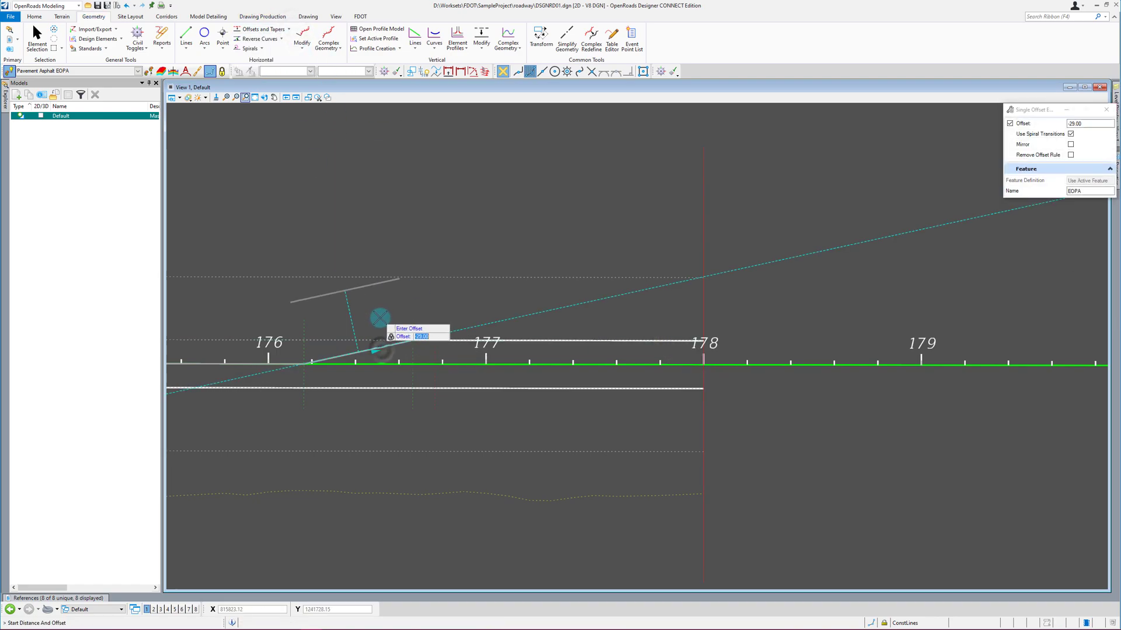
pyautogui.click(381, 317)
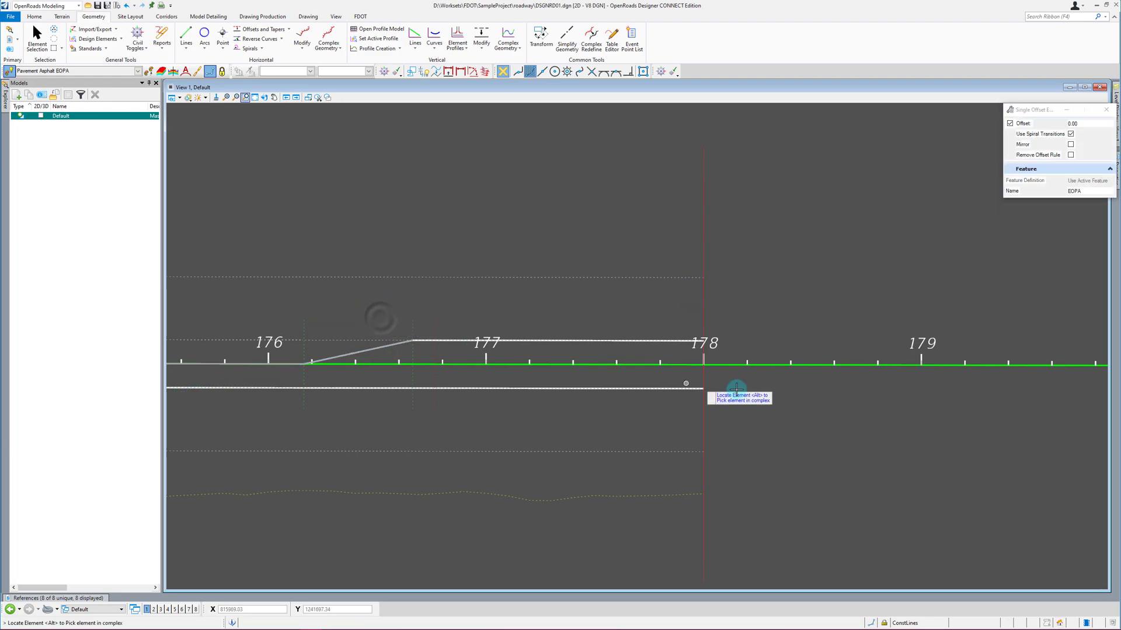
# Step: Set the priority of the six MODLRD01 references, from SR100_Pavt to Dwys_Lt, to -1 and end the offset command
pyautogui.click(50, 600)
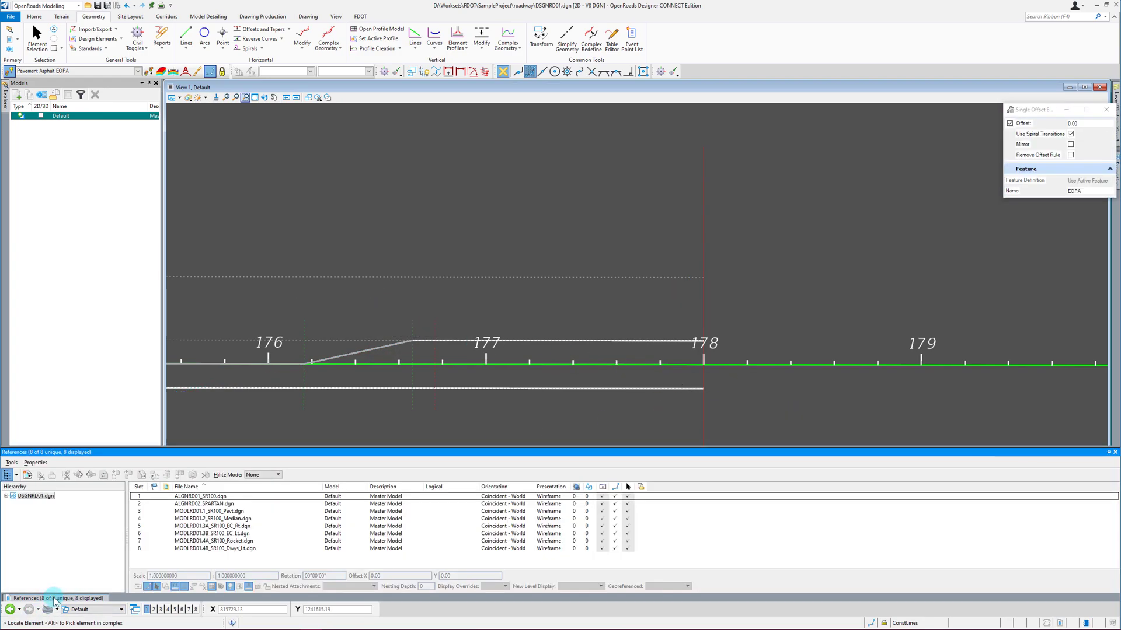
pyautogui.keyDown('shift'); pyautogui.click(214, 548); pyautogui.keyUp('shift')
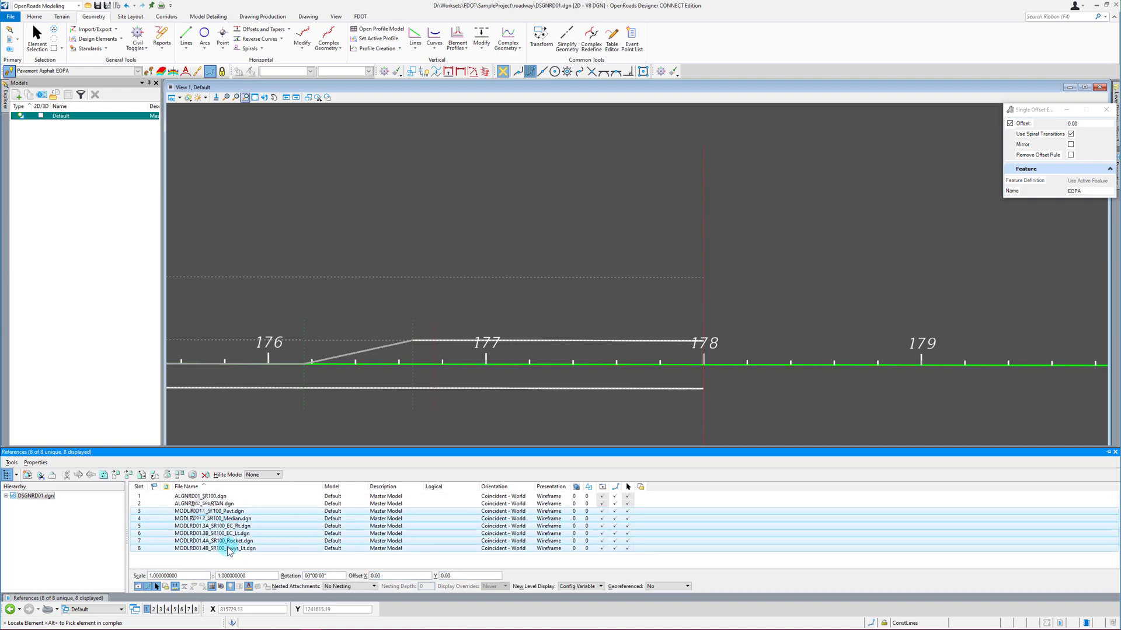
pyautogui.click(587, 512)
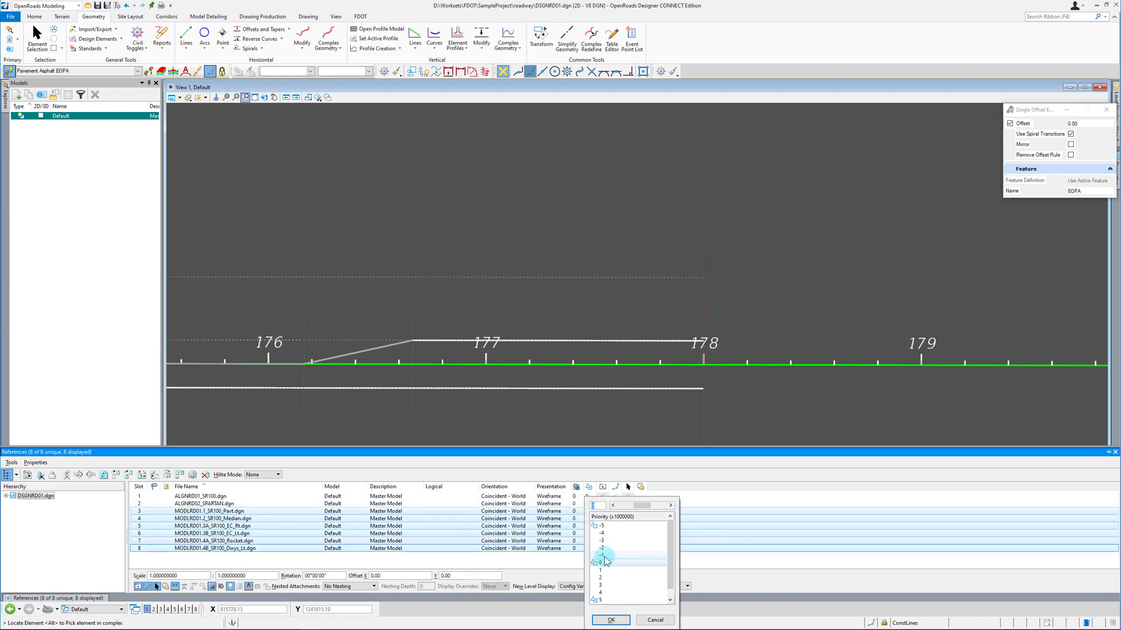
pyautogui.doubleClick(605, 558)
pyautogui.click(386, 327)
pyautogui.press('Escape')
# Step: Turn off the display of the ALGNRD01_SR100.dgn reference
pyautogui.scroll(-1, 891, 419)
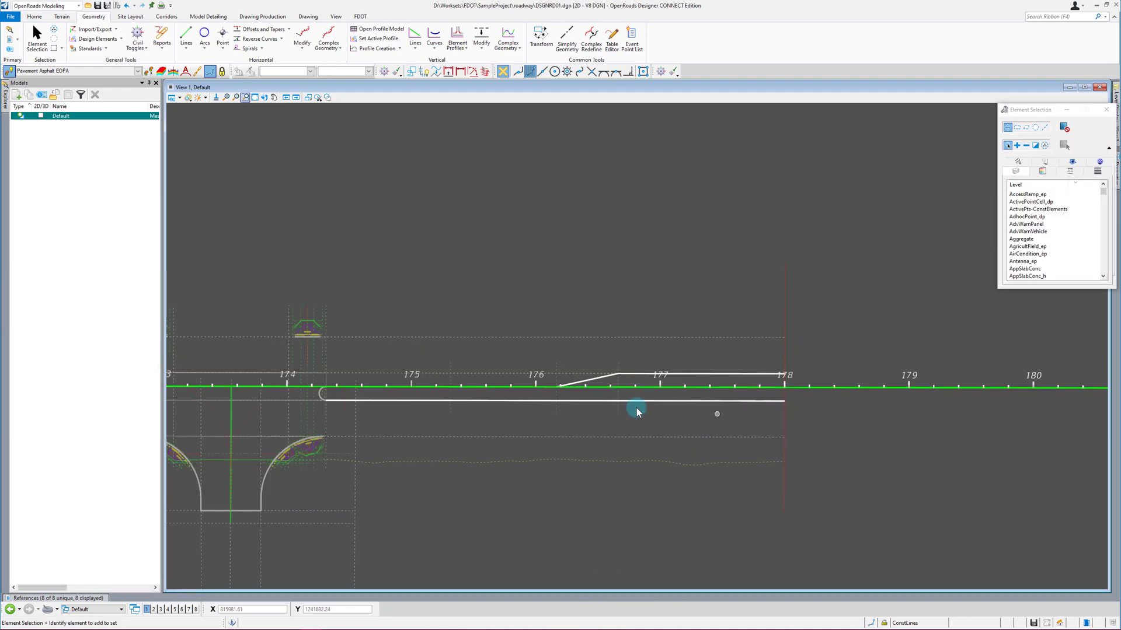
pyautogui.scroll(2, 191, 375)
pyautogui.scroll(-2, 793, 464)
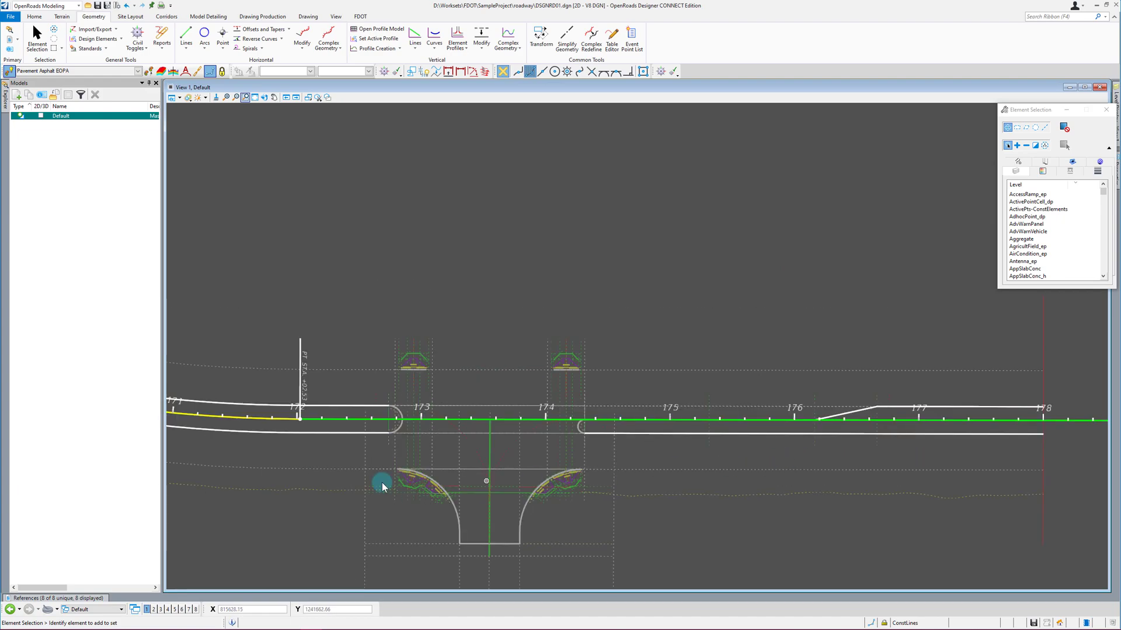
pyautogui.click(86, 599)
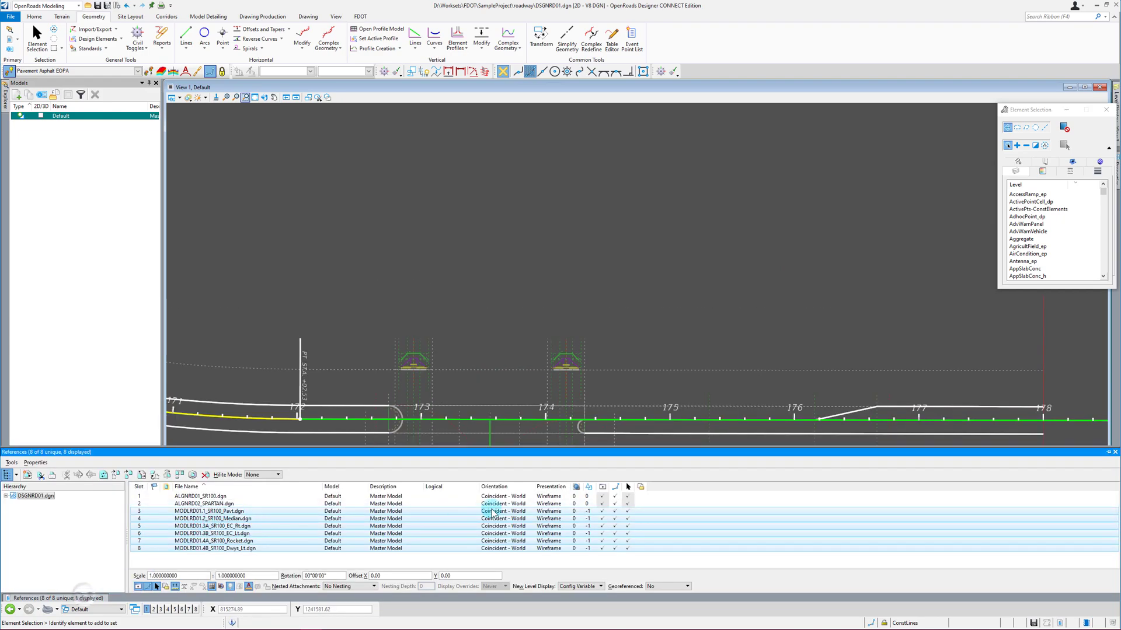
pyautogui.click(348, 497)
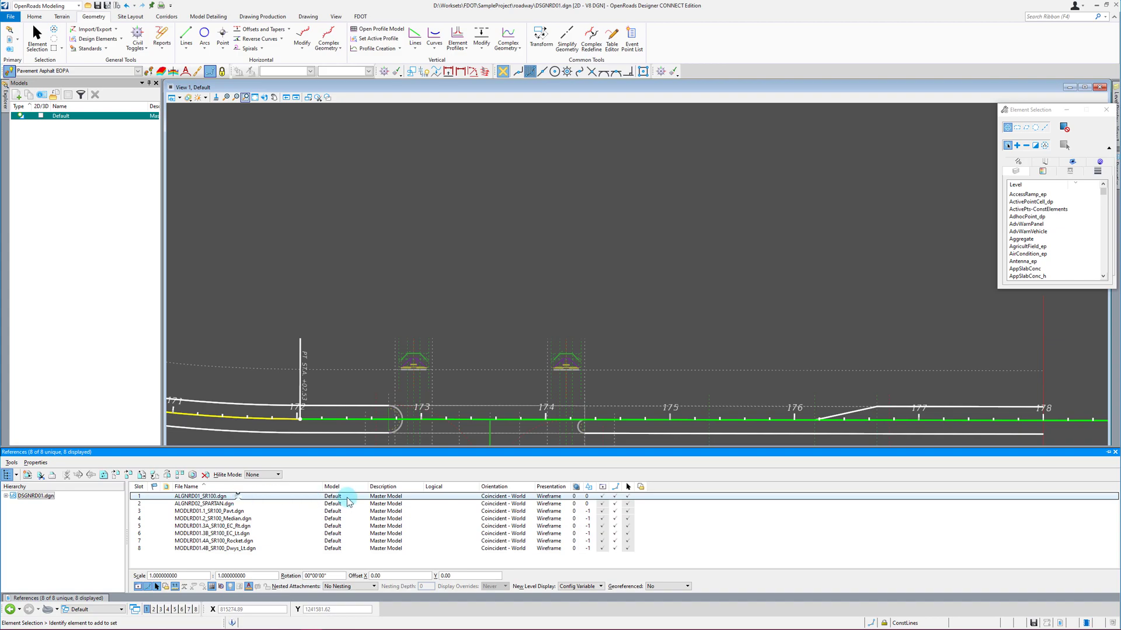
pyautogui.click(603, 496)
# Step: Trace the straight median edge between the nose and the taper, plus both rounded median noses, as EOPA with zero-offset Single Offset Entire Element
pyautogui.scroll(2, 658, 411)
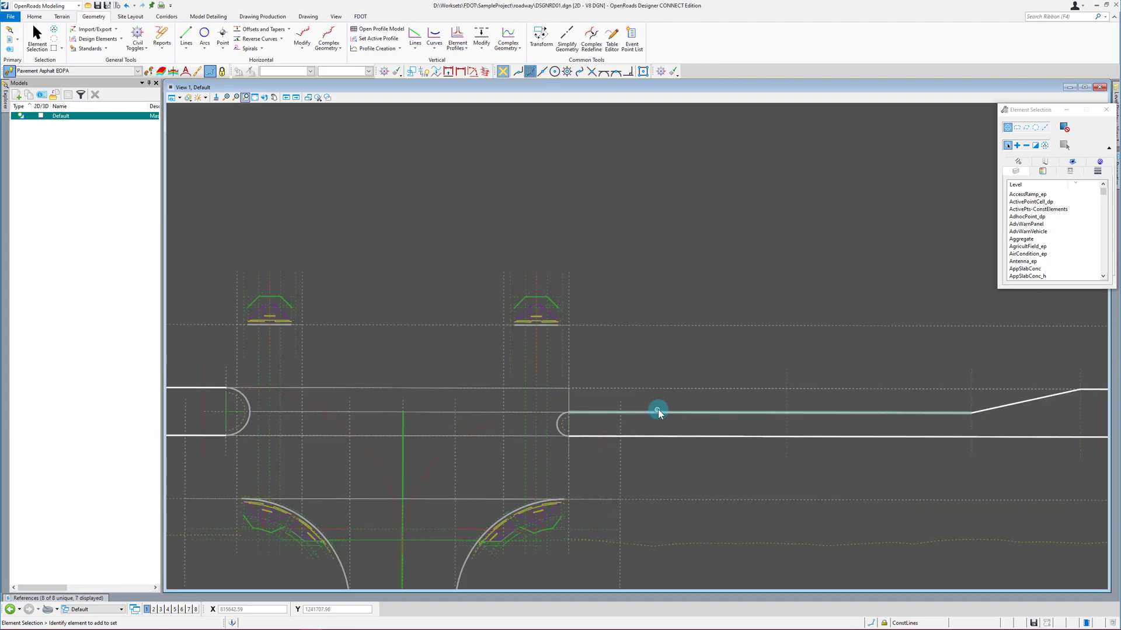
pyautogui.click(288, 29)
pyautogui.click(274, 38)
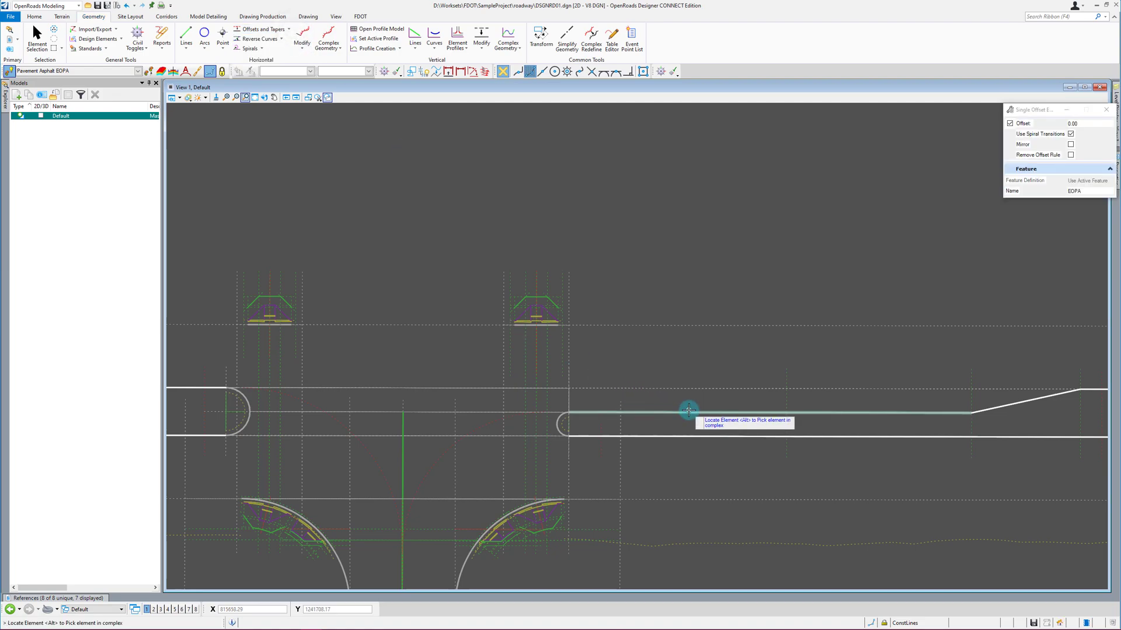
pyautogui.scroll(2, 546, 429)
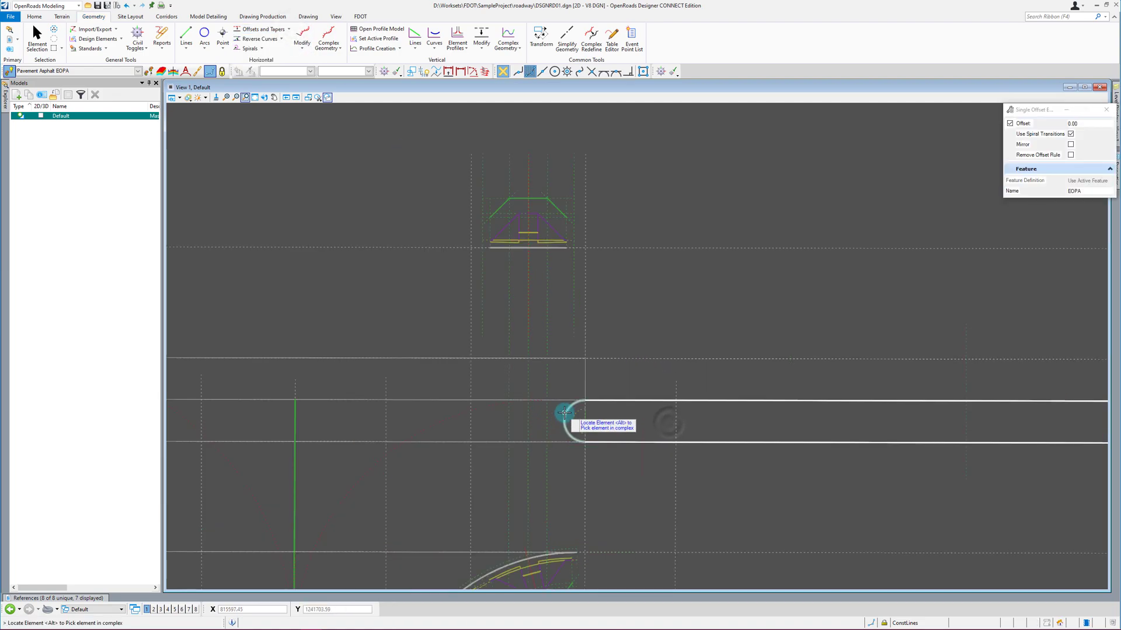
pyautogui.scroll(-2, 881, 450)
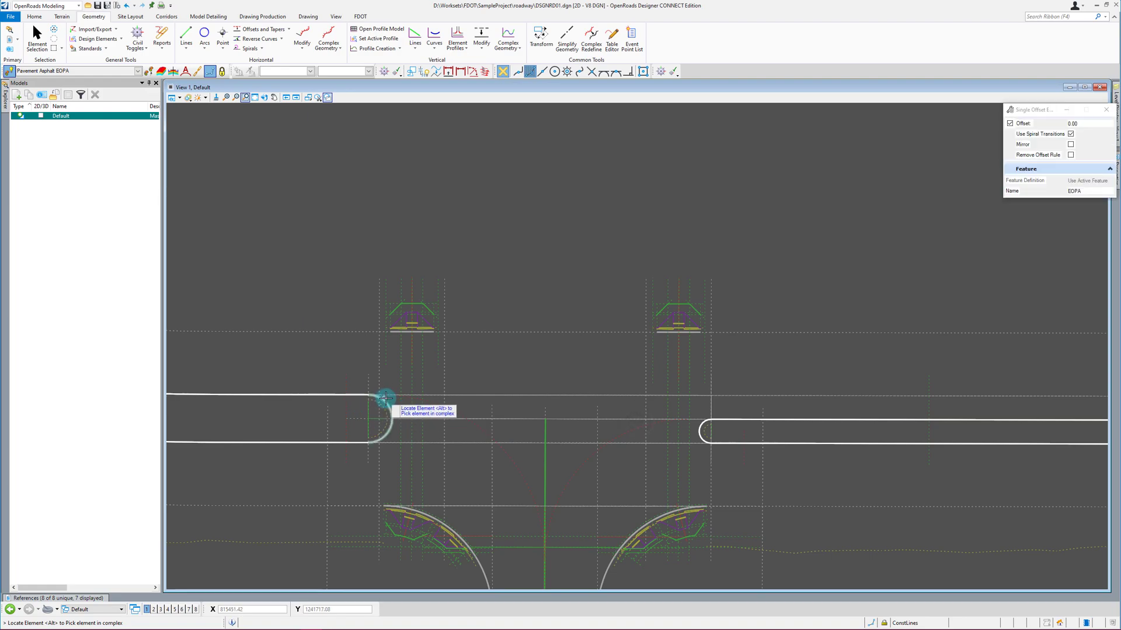
pyautogui.scroll(-2, 537, 338)
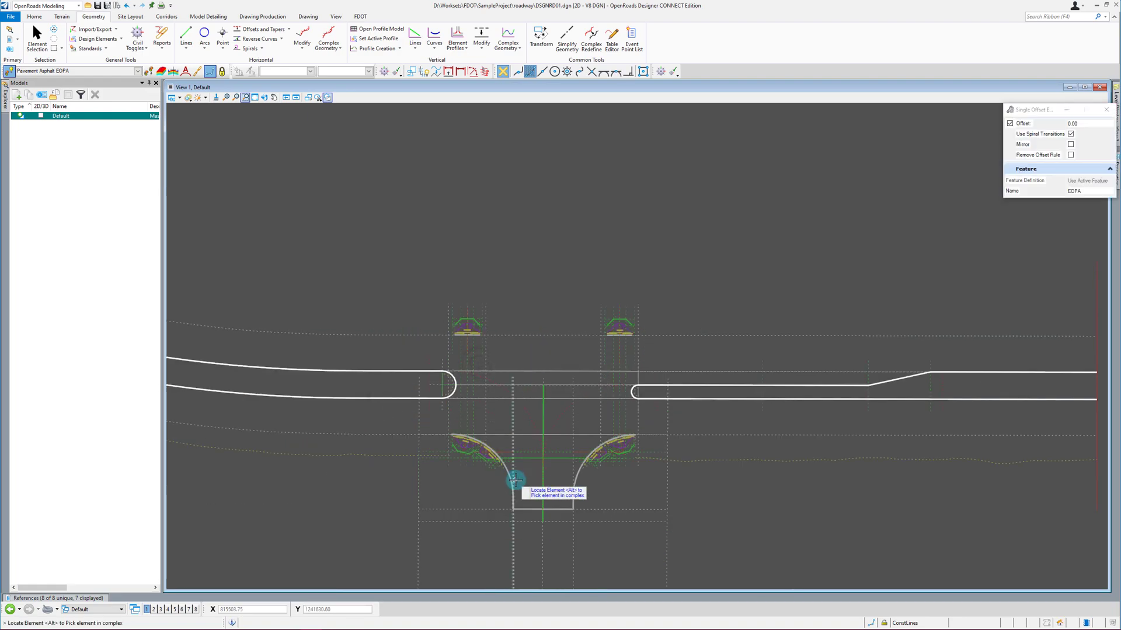
# Step: Trace the side street's two curved returns and its closing end line as zero-offset EOPA elements
pyautogui.scroll(4, 513, 482)
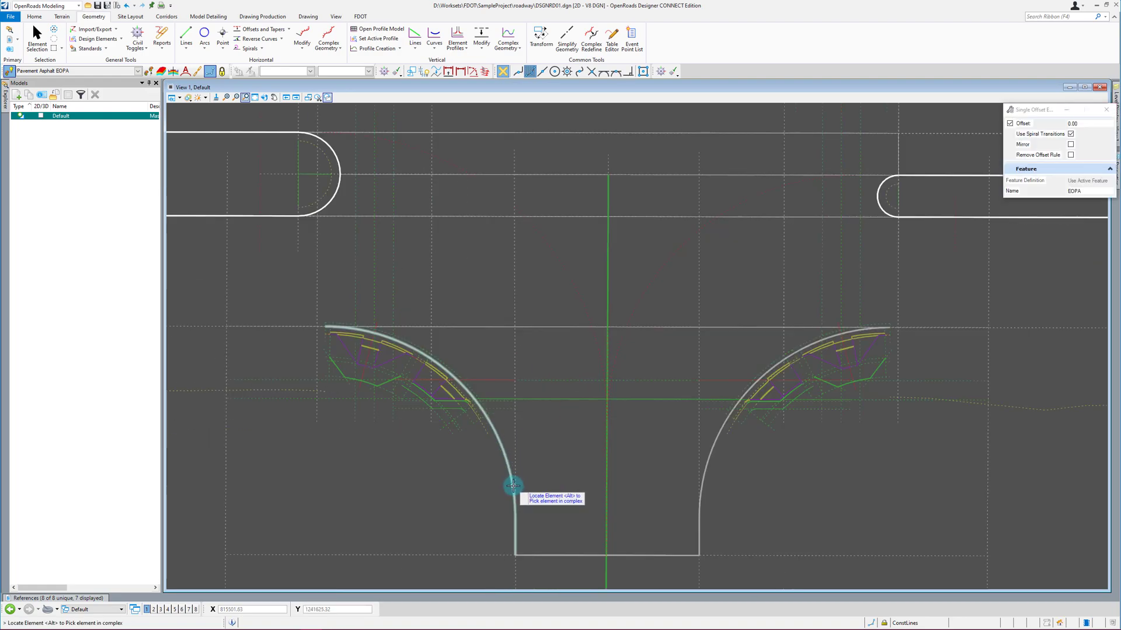
pyautogui.click(501, 451)
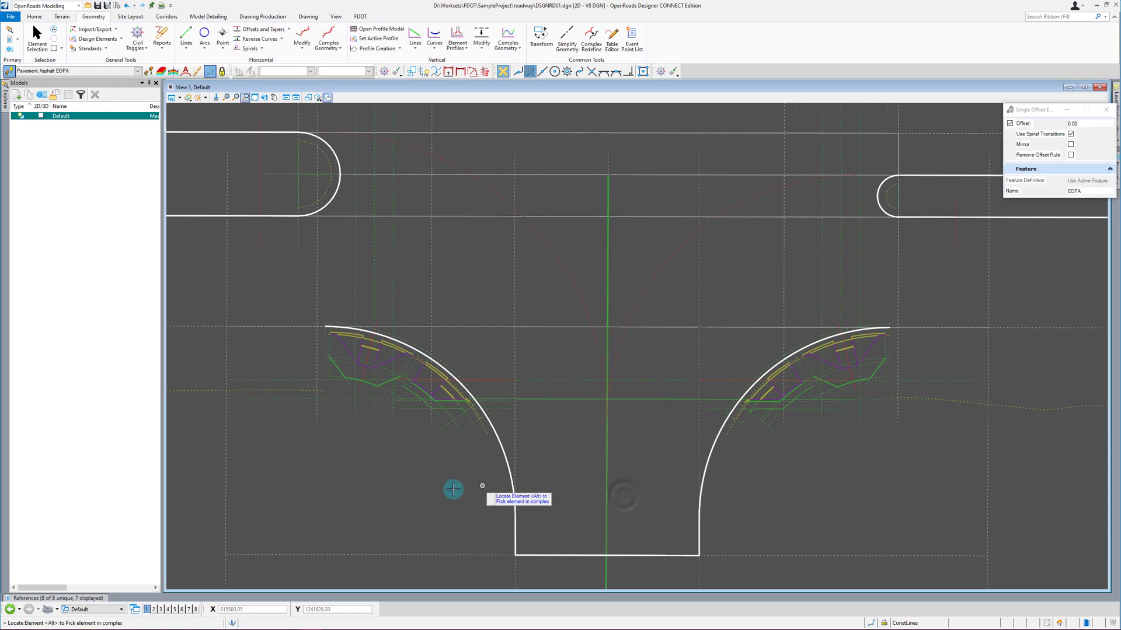
pyautogui.scroll(-5, 490, 502)
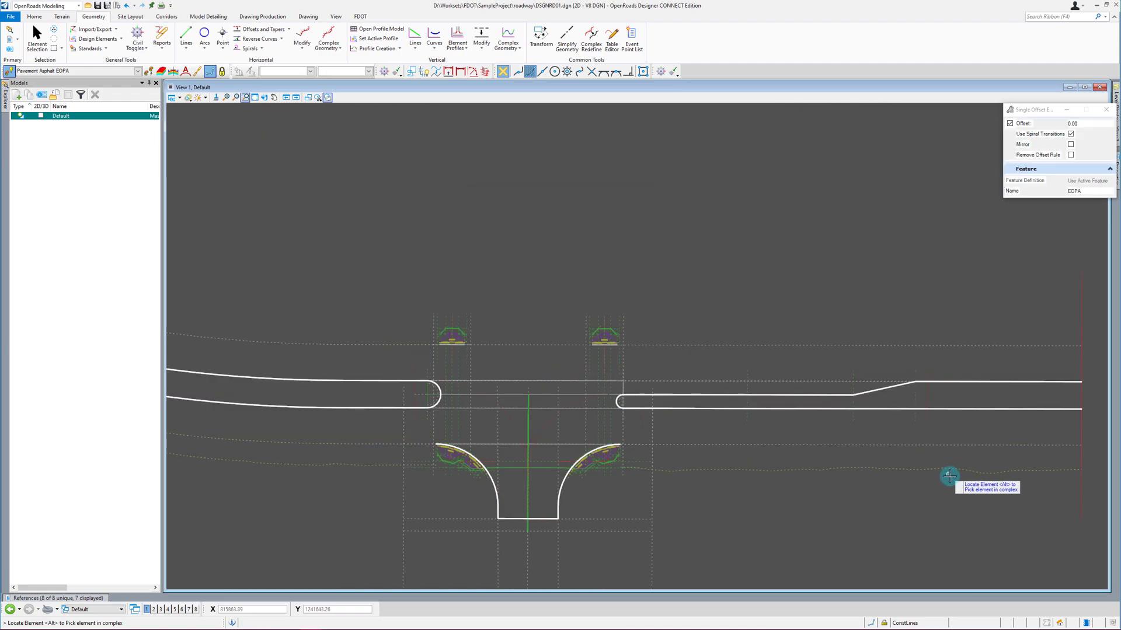
# Step: Create a zero-offset partial EOPA line along the lower outer construction line, from the red line at the curve's start to the side street's near return
pyautogui.scroll(-2, 946, 475)
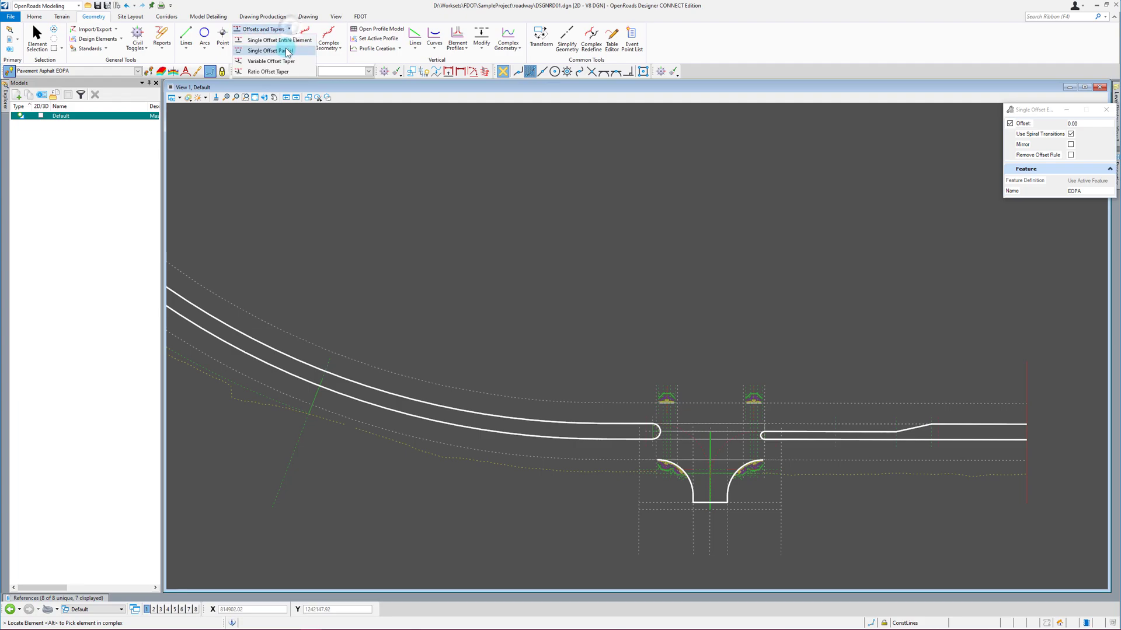
pyautogui.click(287, 52)
pyautogui.scroll(-2, 471, 438)
pyautogui.scroll(4, 333, 282)
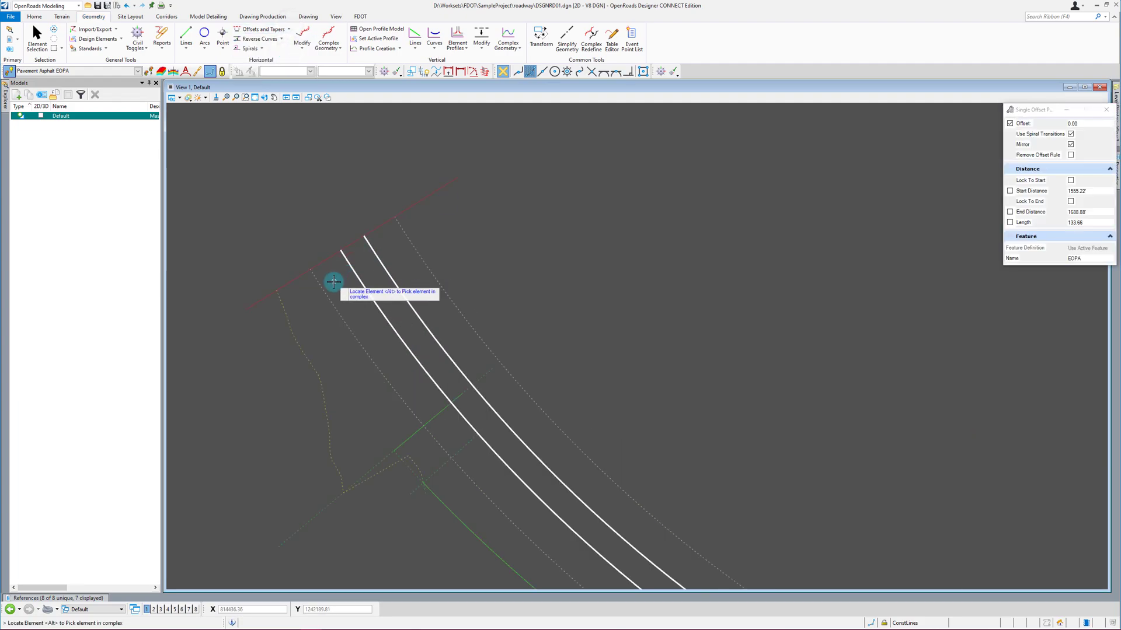
pyautogui.click(310, 282)
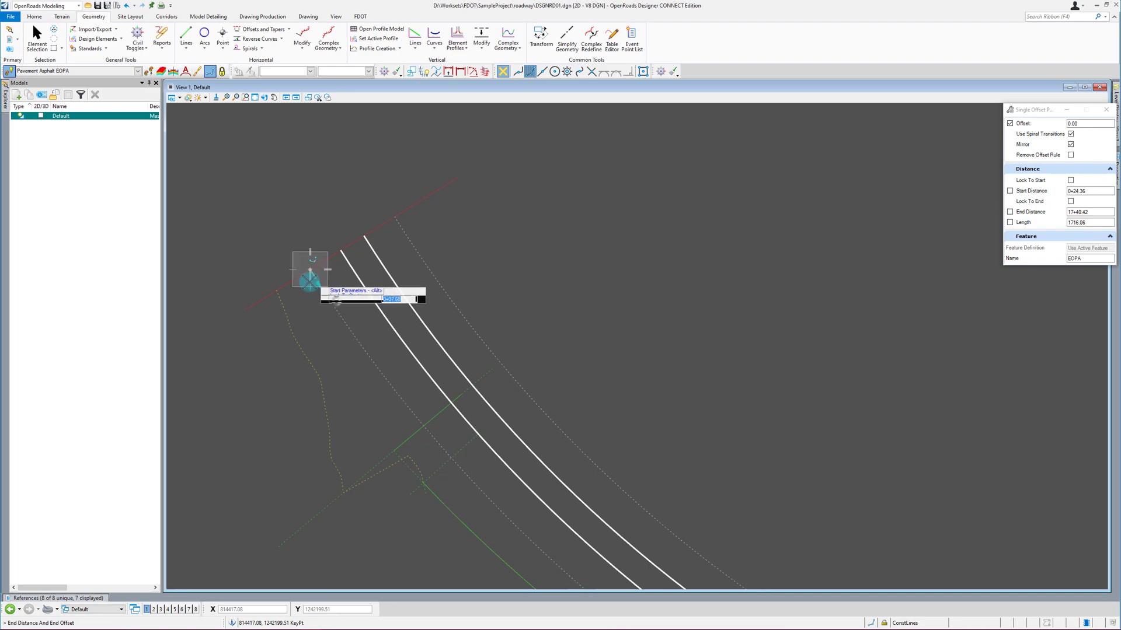
pyautogui.scroll(-3, 310, 282)
pyautogui.scroll(3, 751, 522)
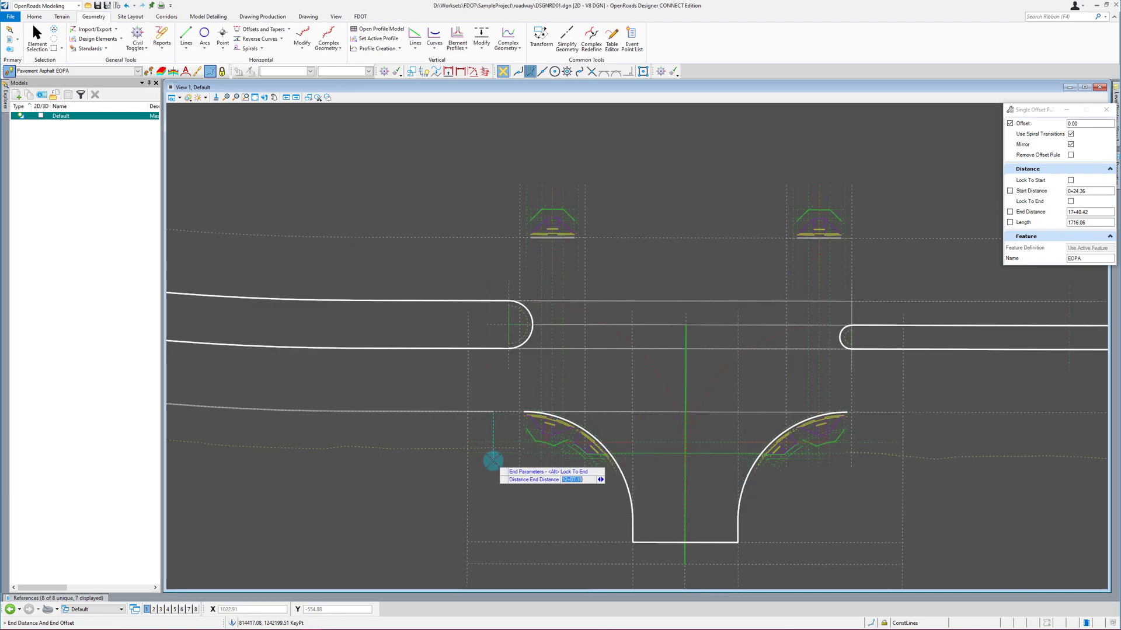
pyautogui.scroll(3, 492, 461)
pyautogui.scroll(2, 549, 341)
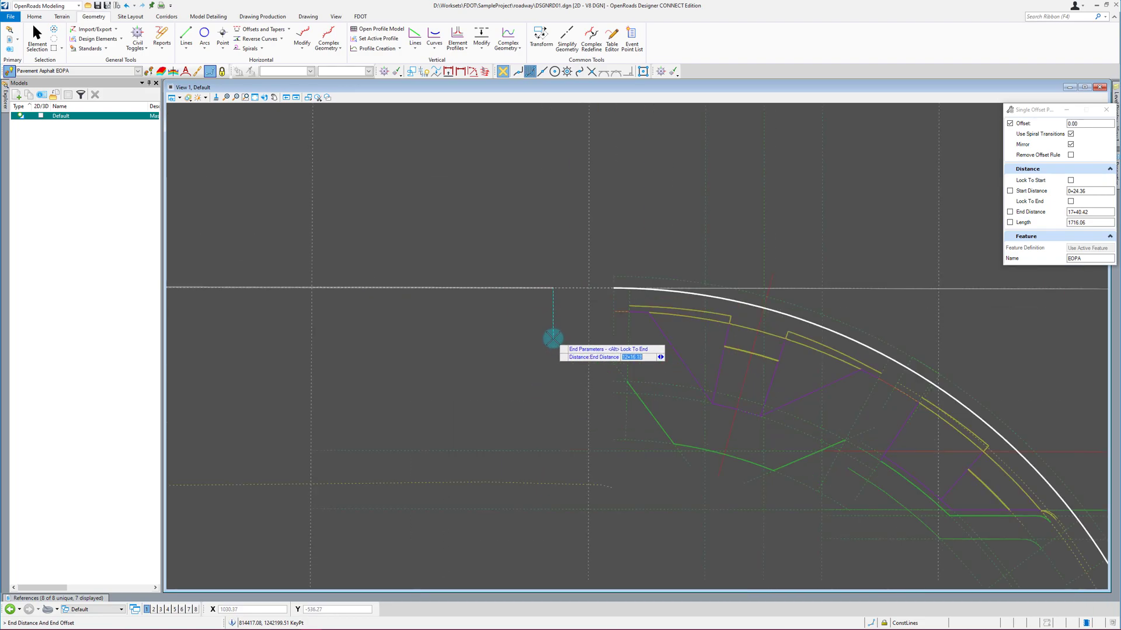
pyautogui.scroll(2, 578, 315)
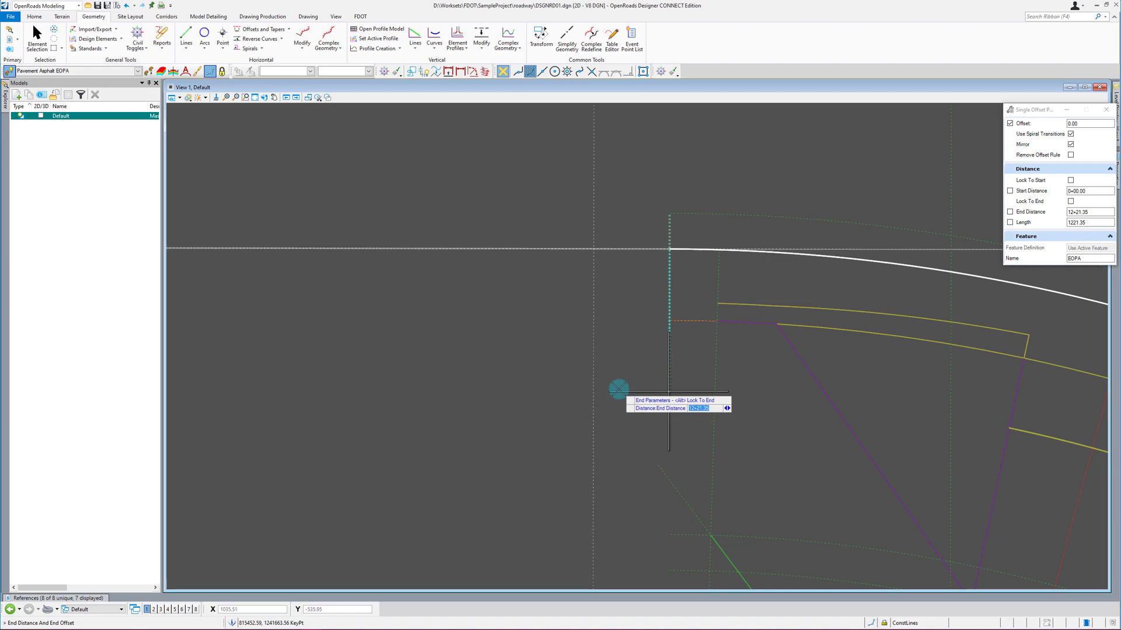
pyautogui.click(619, 389)
pyautogui.scroll(-6, 375, 353)
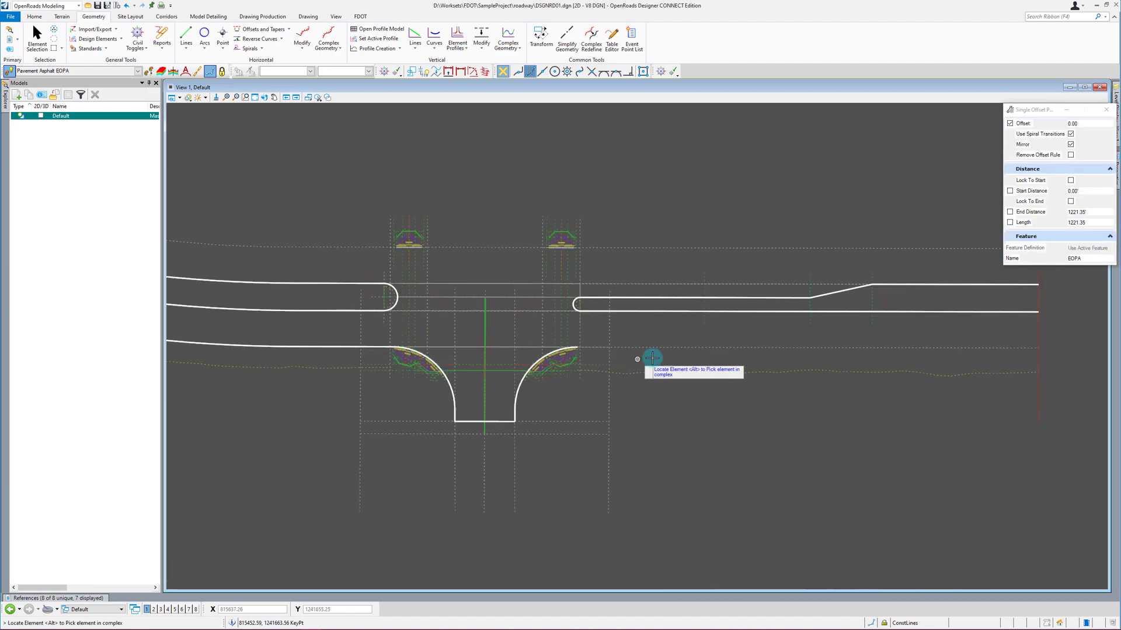
# Step: Create a zero-offset partial EOPA line along the lower outer construction line, from the side street's far return to the red end line
pyautogui.click(688, 348)
pyautogui.scroll(4, 597, 355)
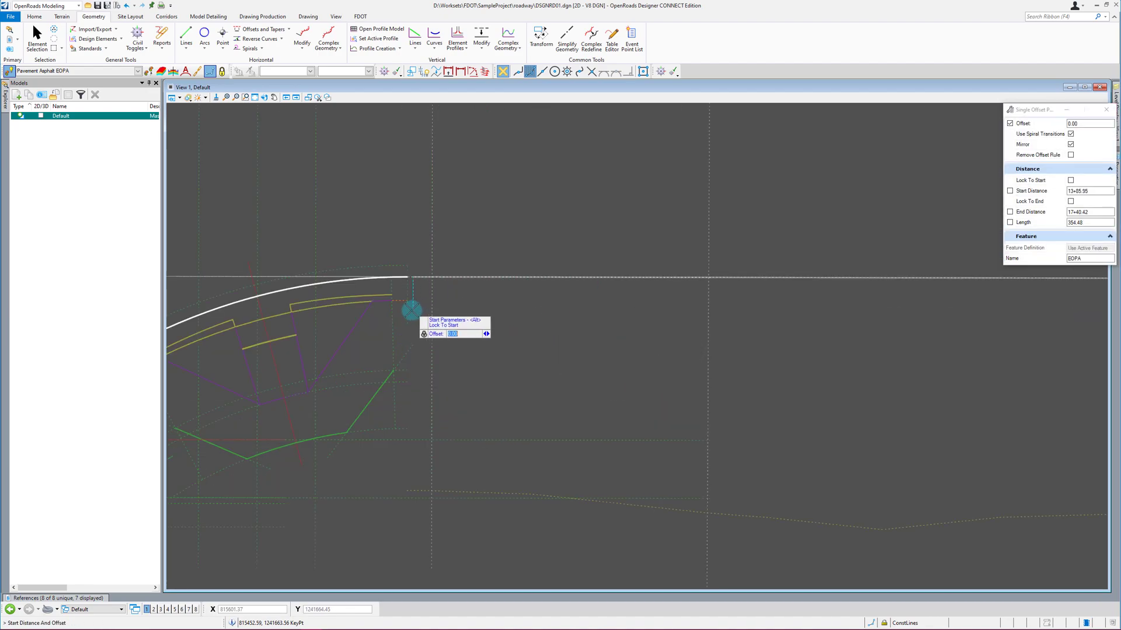
pyautogui.click(571, 333)
pyautogui.scroll(-3, 344, 327)
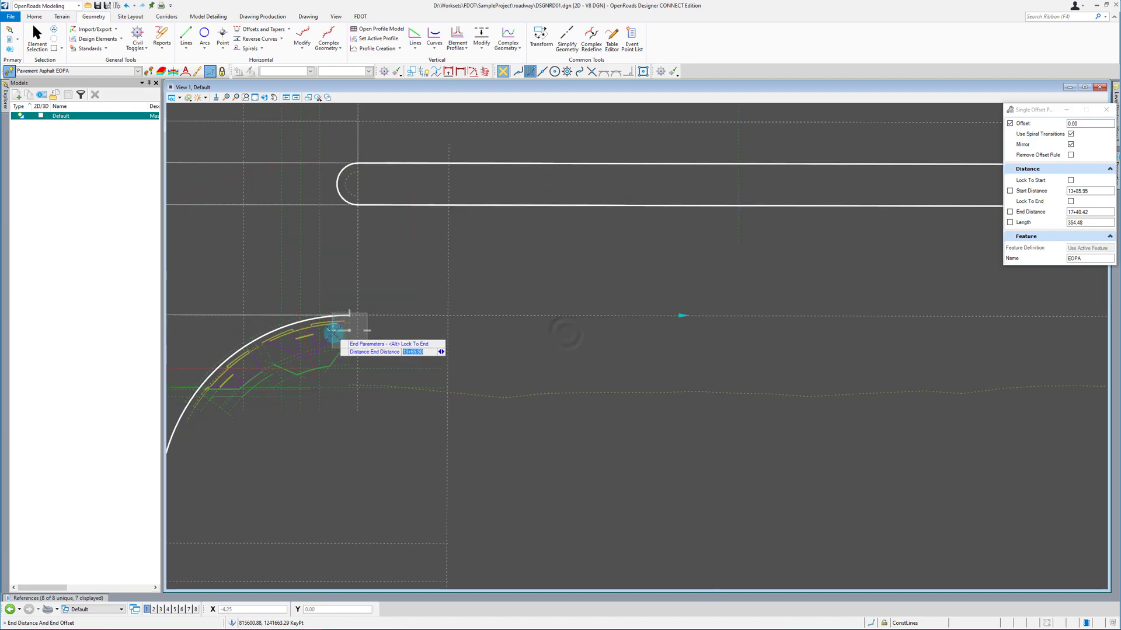
pyautogui.scroll(-2, 339, 329)
pyautogui.scroll(-2, 583, 337)
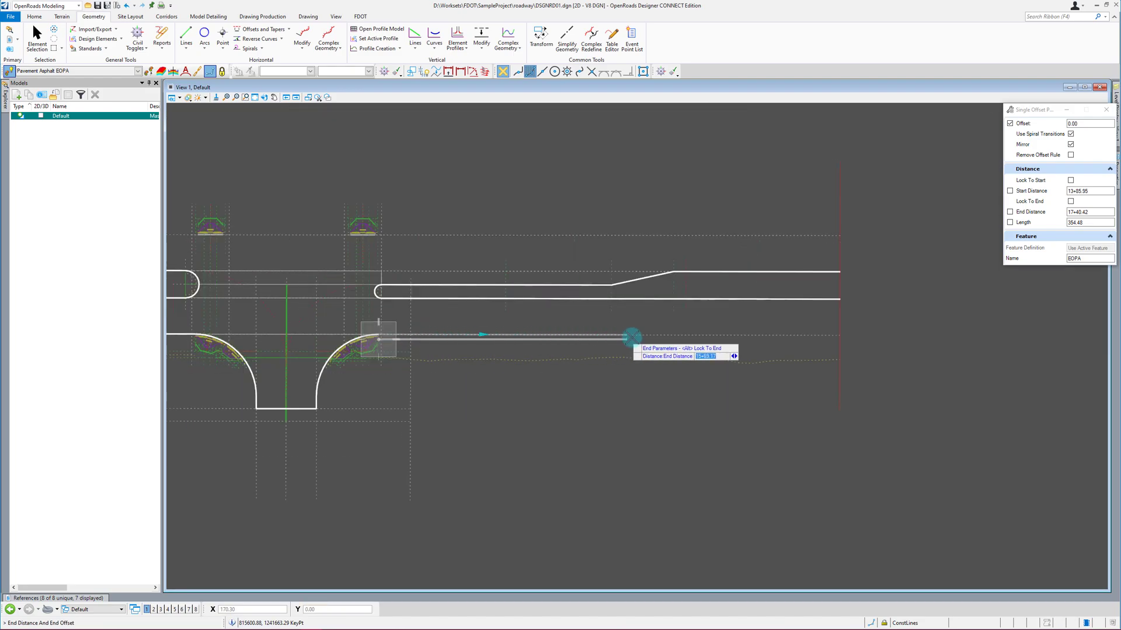
pyautogui.click(811, 337)
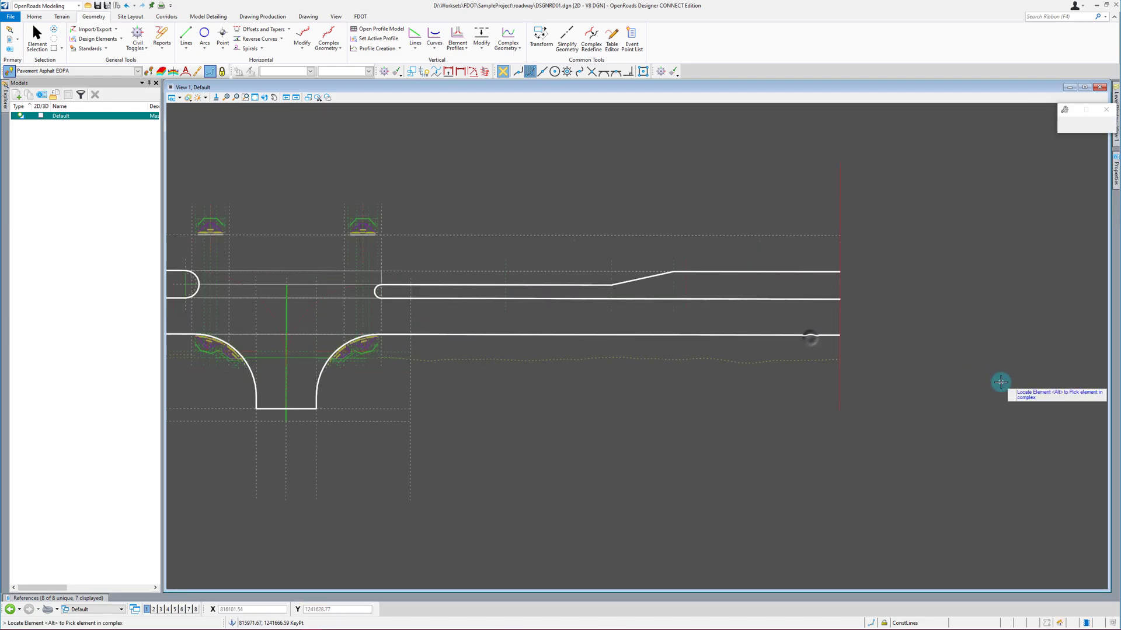
# Step: Create a zero-offset partial EOPA line along the upper outer construction line, from the curve's red start line to the corridor's red end line
pyautogui.scroll(-5, 1000, 383)
pyautogui.scroll(4, 862, 370)
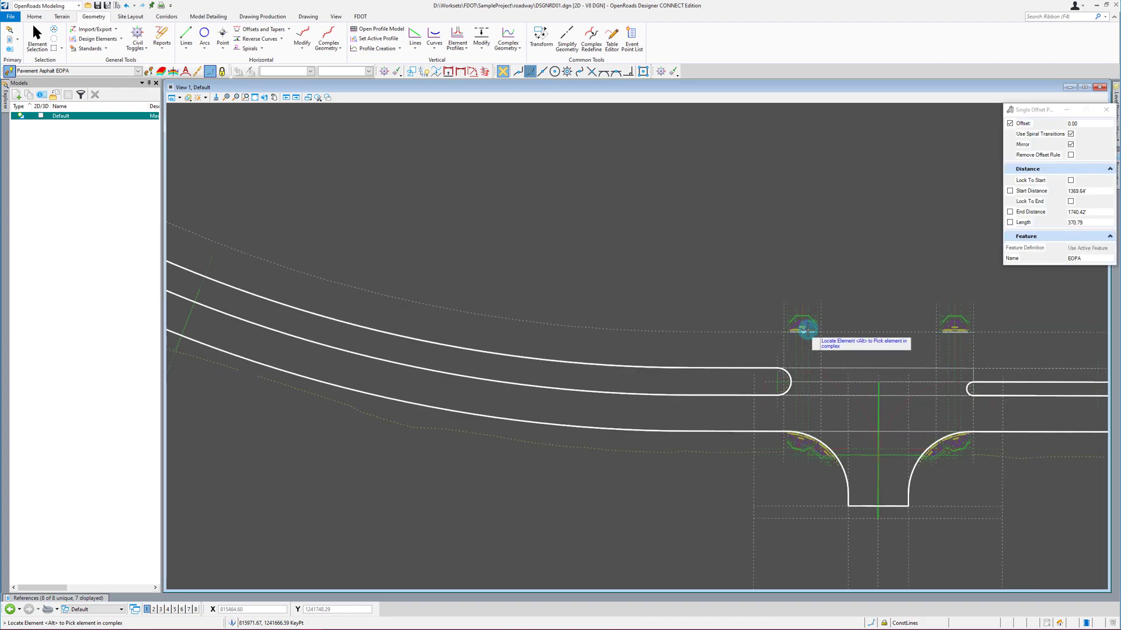
pyautogui.scroll(3, 805, 330)
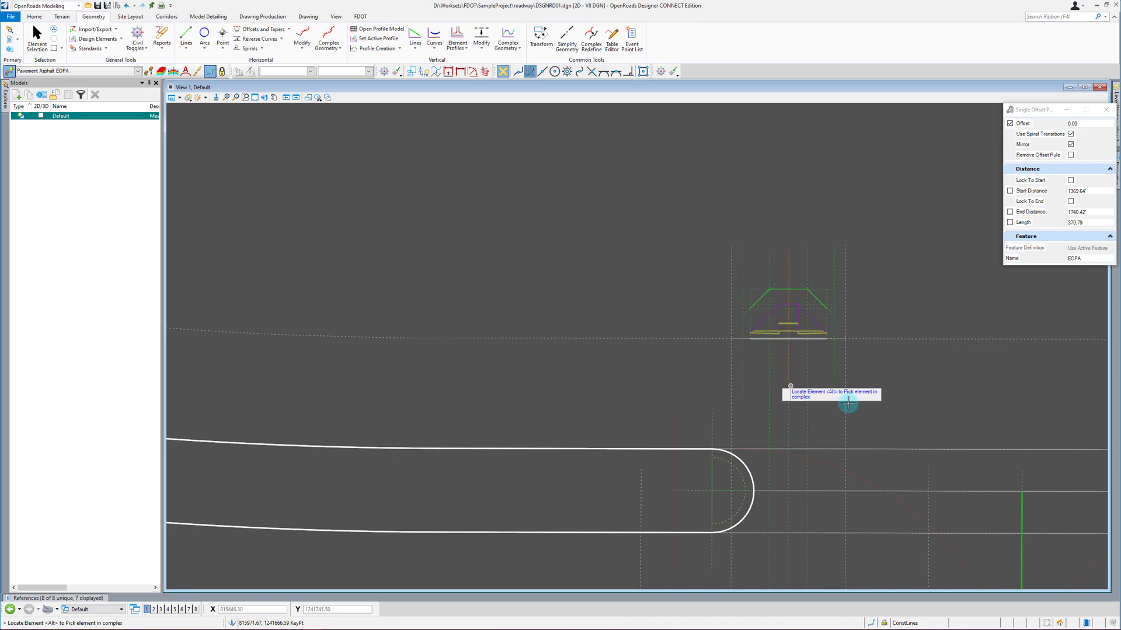
pyautogui.scroll(-3, 801, 387)
pyautogui.click(670, 331)
pyautogui.scroll(4, 668, 330)
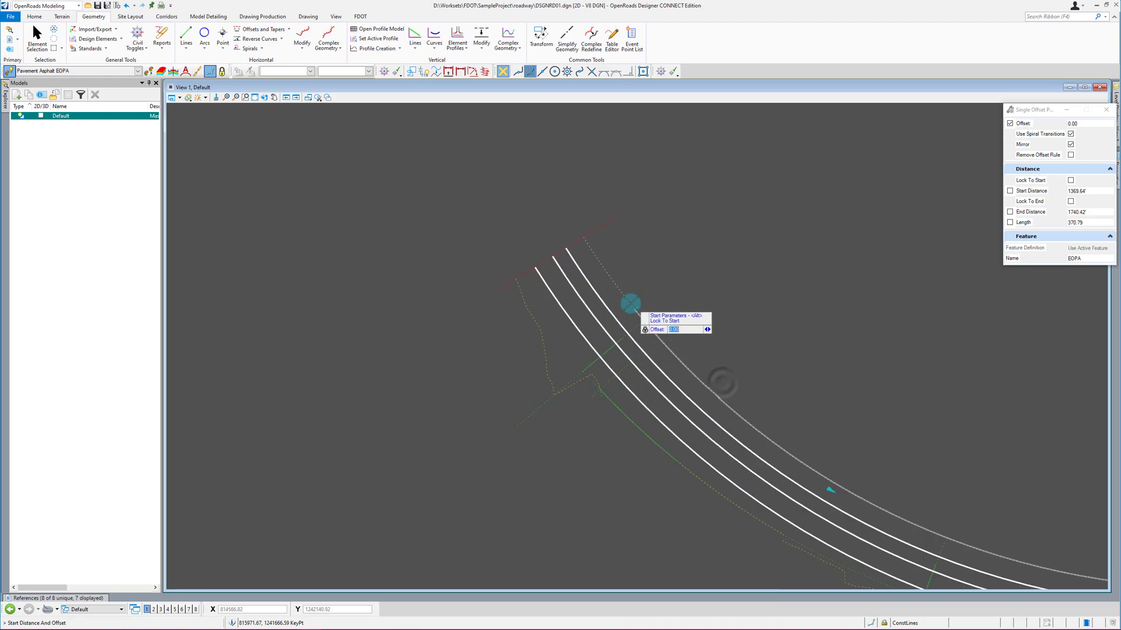
pyautogui.click(571, 282)
pyautogui.scroll(-4, 433, 309)
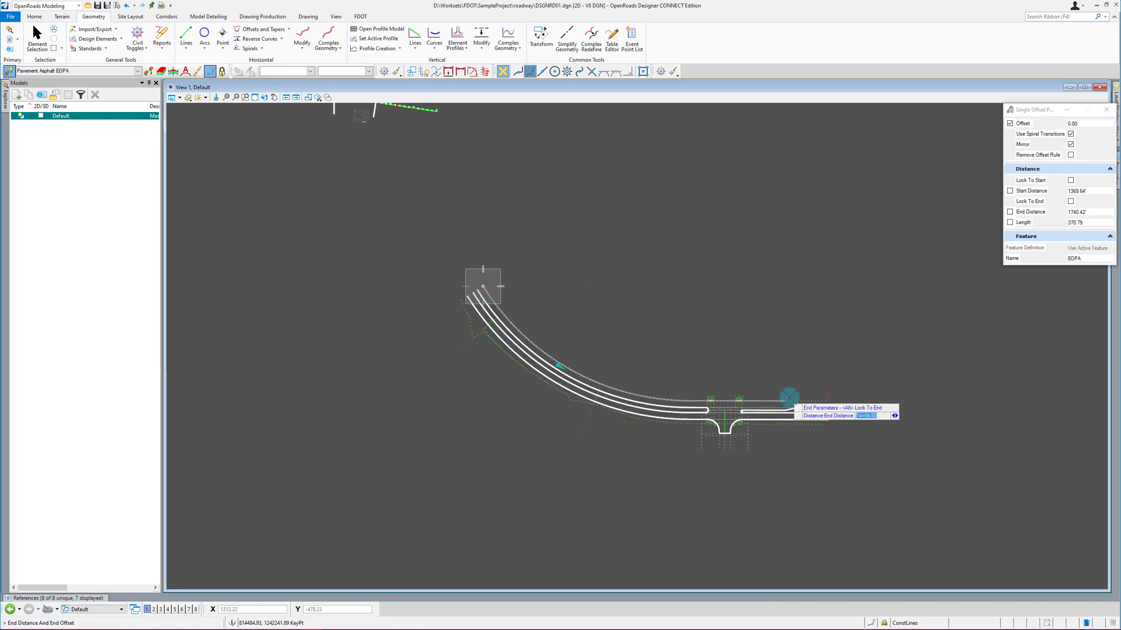
pyautogui.scroll(5, 802, 402)
pyautogui.click(815, 339)
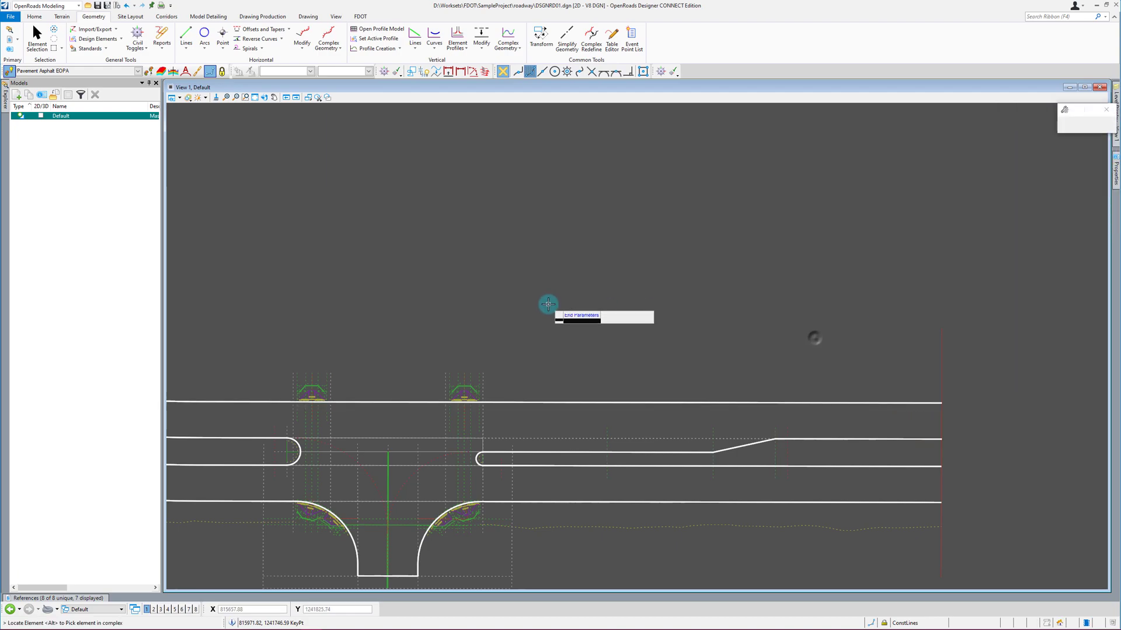
# Step: Make Curb Gutter Type F the active feature by matching the yellow curb line in the ramp at the side street's near return
pyautogui.scroll(-3, 992, 420)
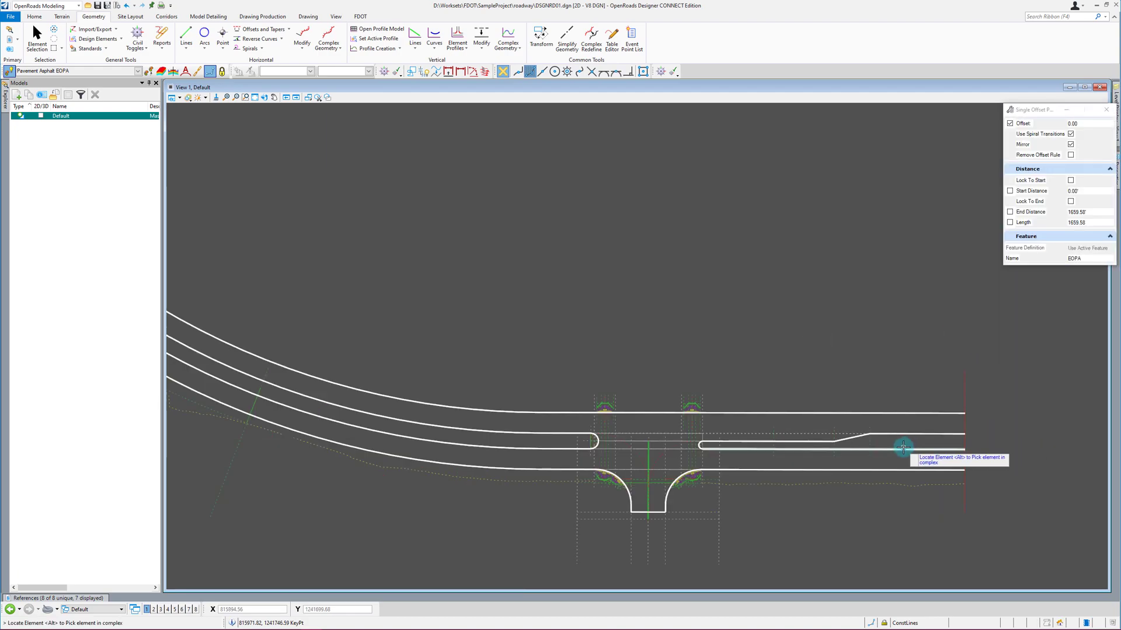
pyautogui.scroll(-3, 931, 463)
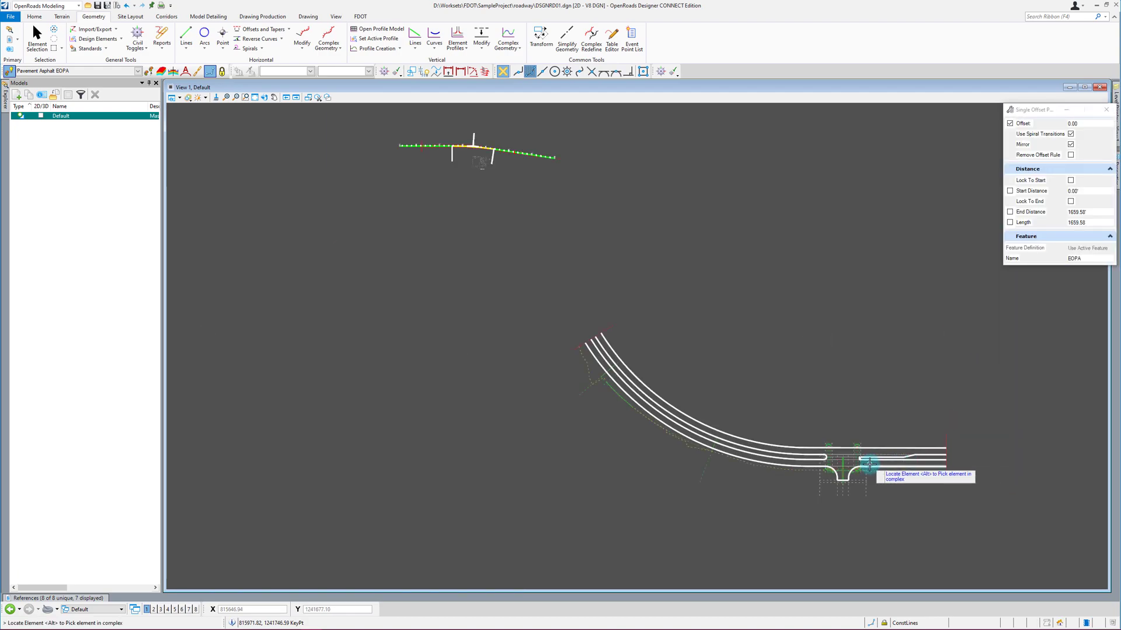
pyautogui.scroll(4, 869, 465)
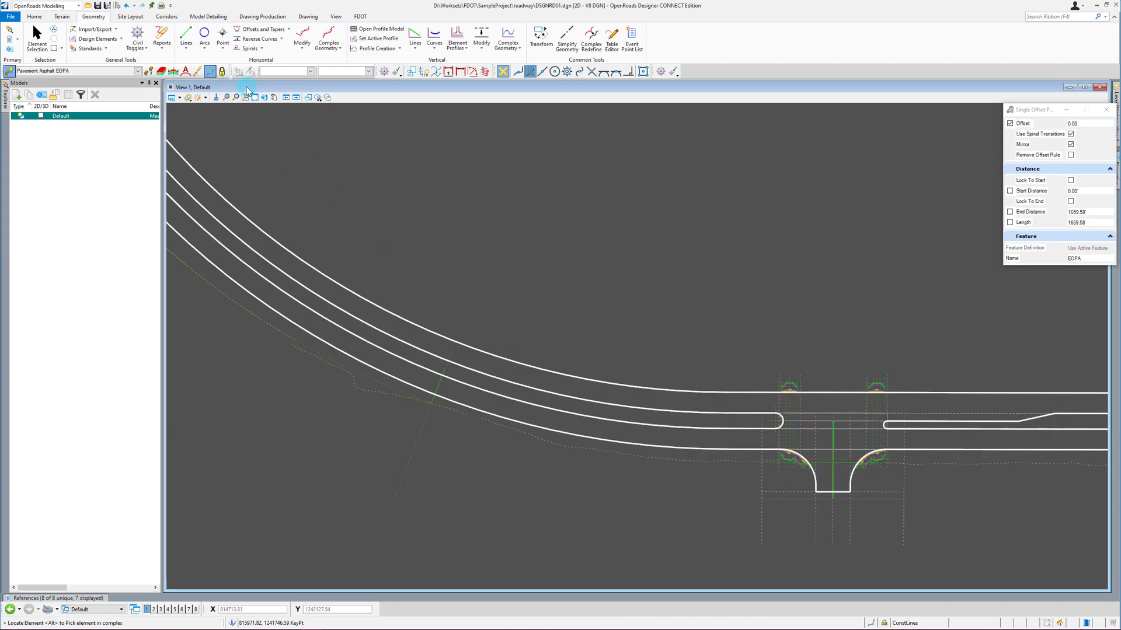
pyautogui.click(149, 71)
pyautogui.scroll(8, 820, 472)
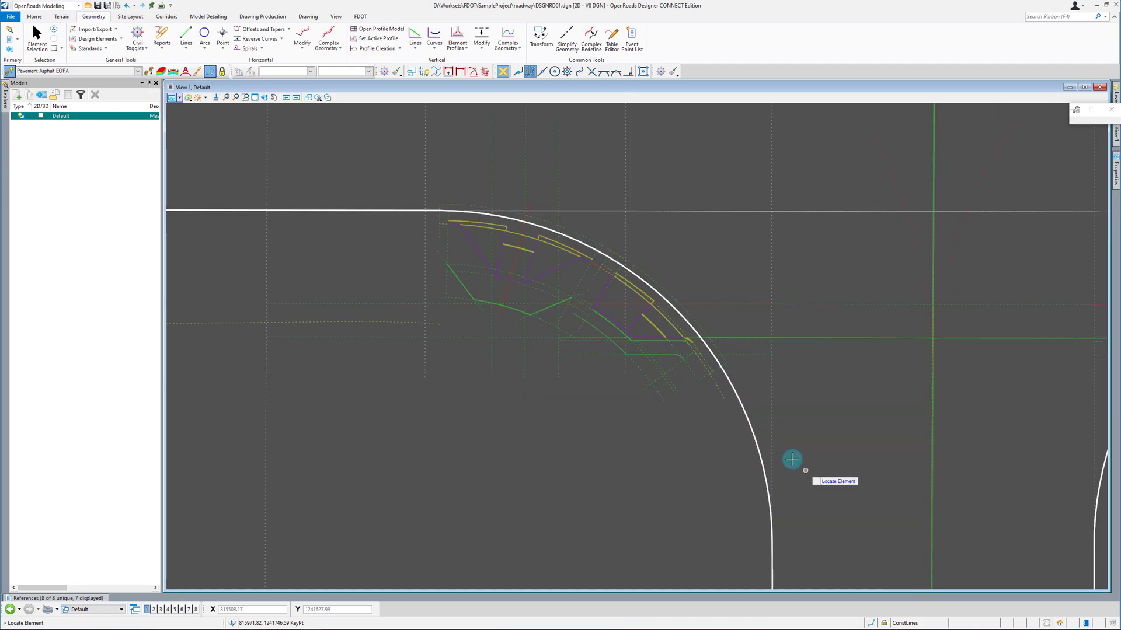
pyautogui.scroll(2, 629, 297)
pyautogui.click(642, 279)
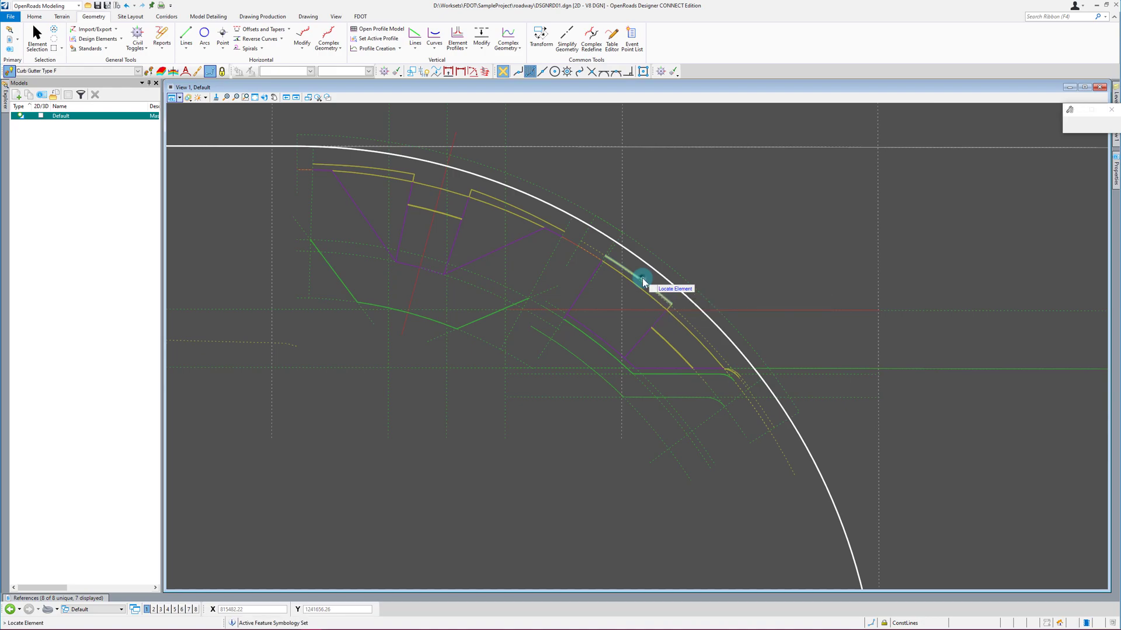
# Step: Offset the lower outer EOPA line along the curve 1.50 ft outward as Curb Gutter Type F with Single Offset Entire Element, without mirroring
pyautogui.scroll(-8, 887, 484)
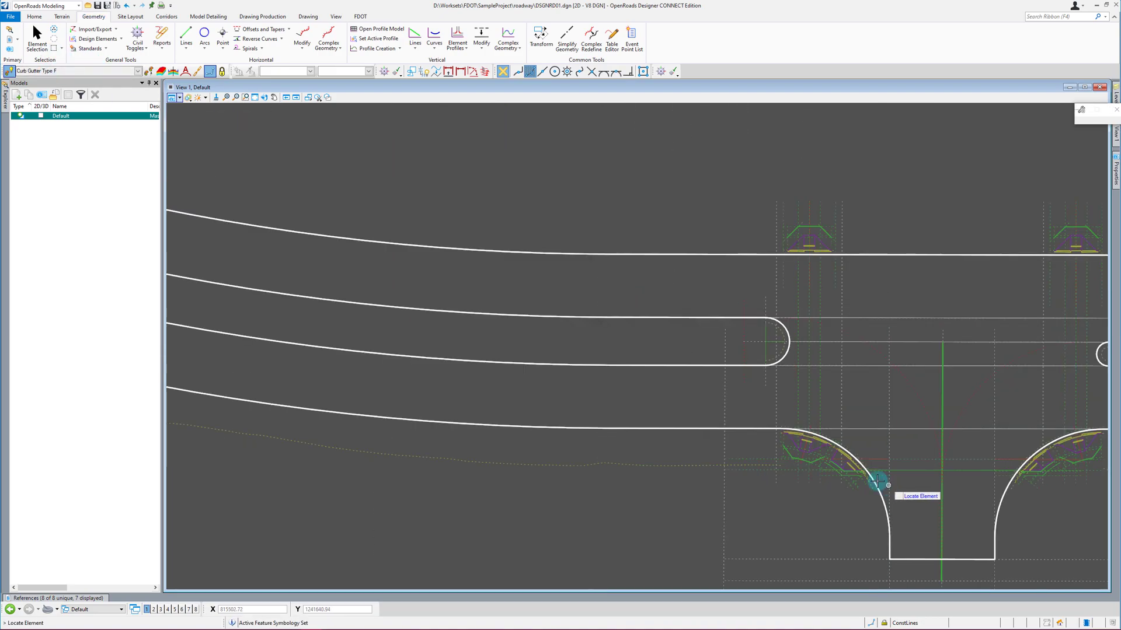
pyautogui.click(296, 39)
pyautogui.scroll(-3, 963, 511)
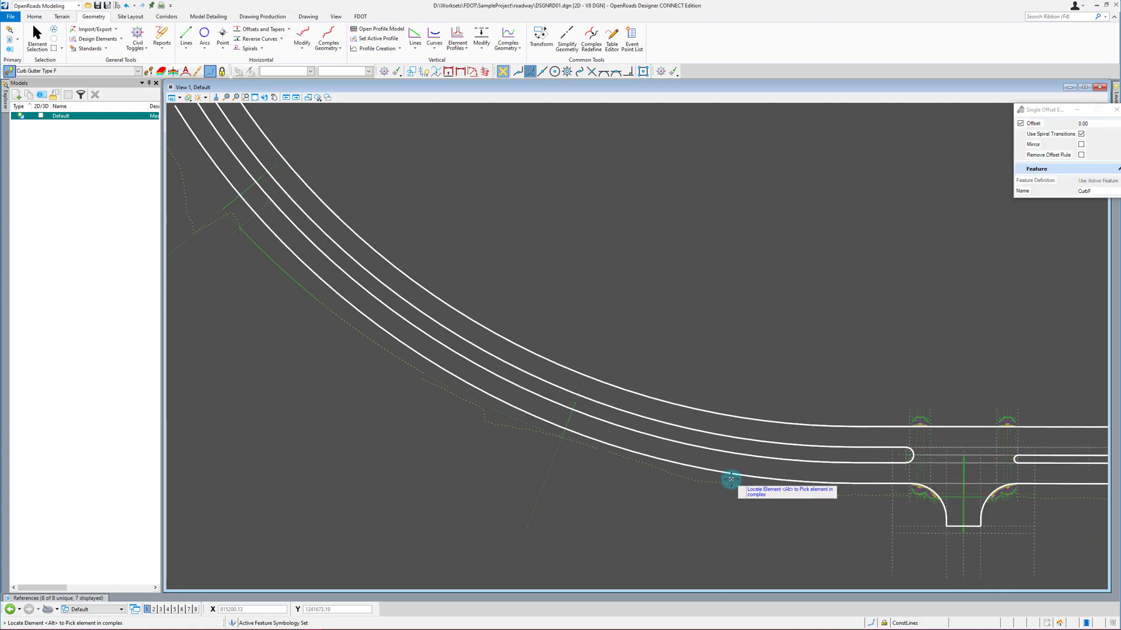
pyautogui.scroll(-2, 729, 479)
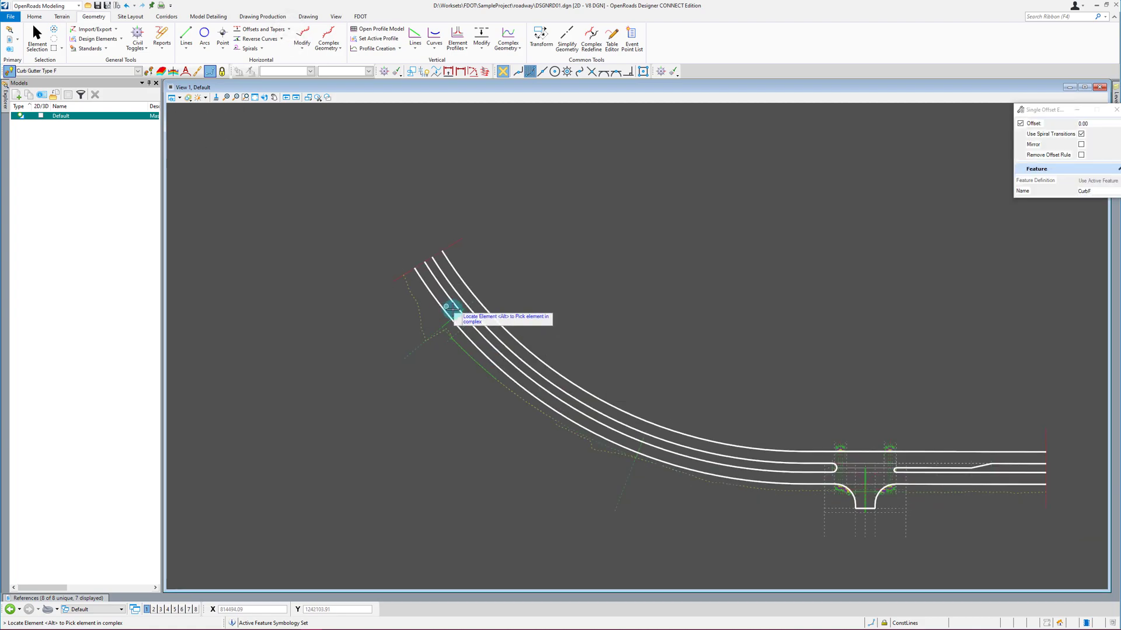
pyautogui.scroll(1, 450, 388)
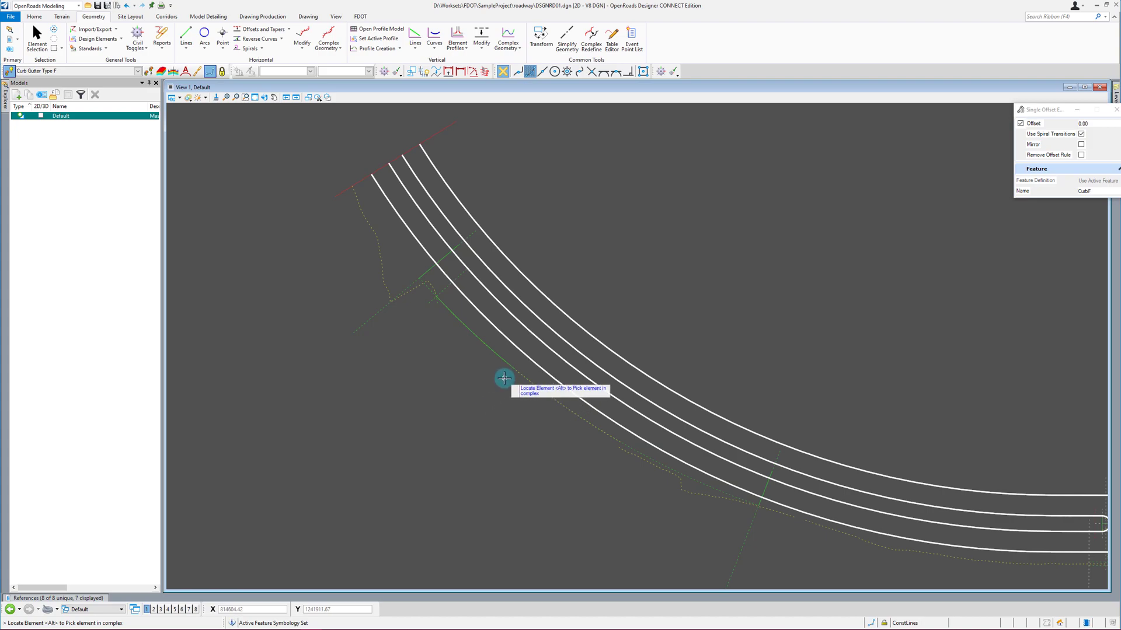
pyautogui.click(511, 344)
pyautogui.scroll(1, 502, 347)
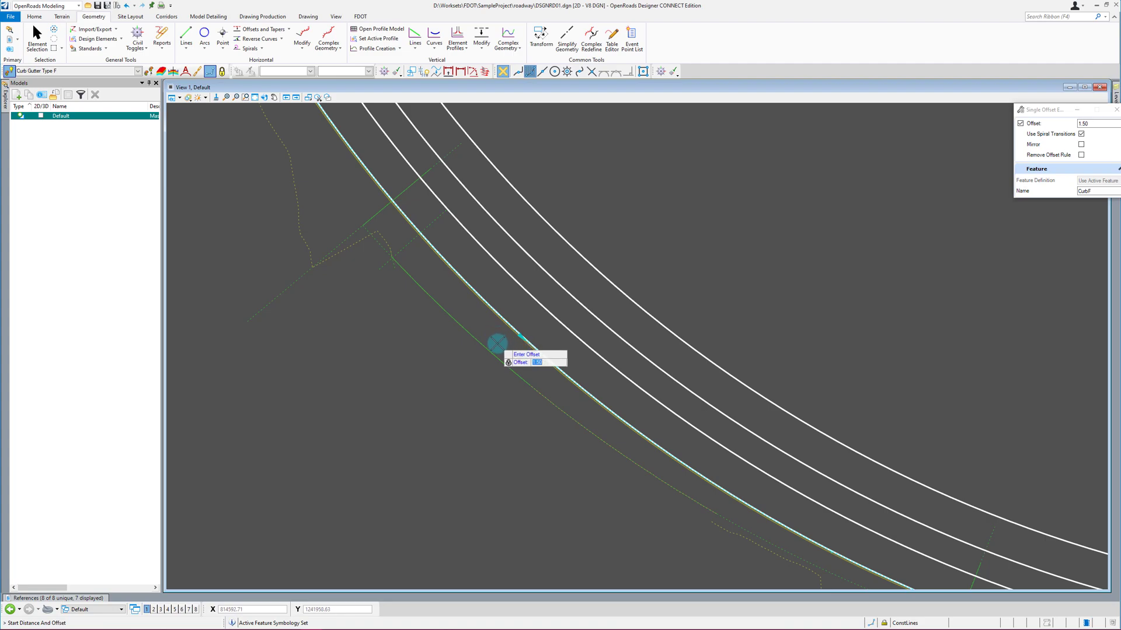
pyautogui.click(508, 338)
pyautogui.click(500, 337)
pyautogui.scroll(-1, 368, 276)
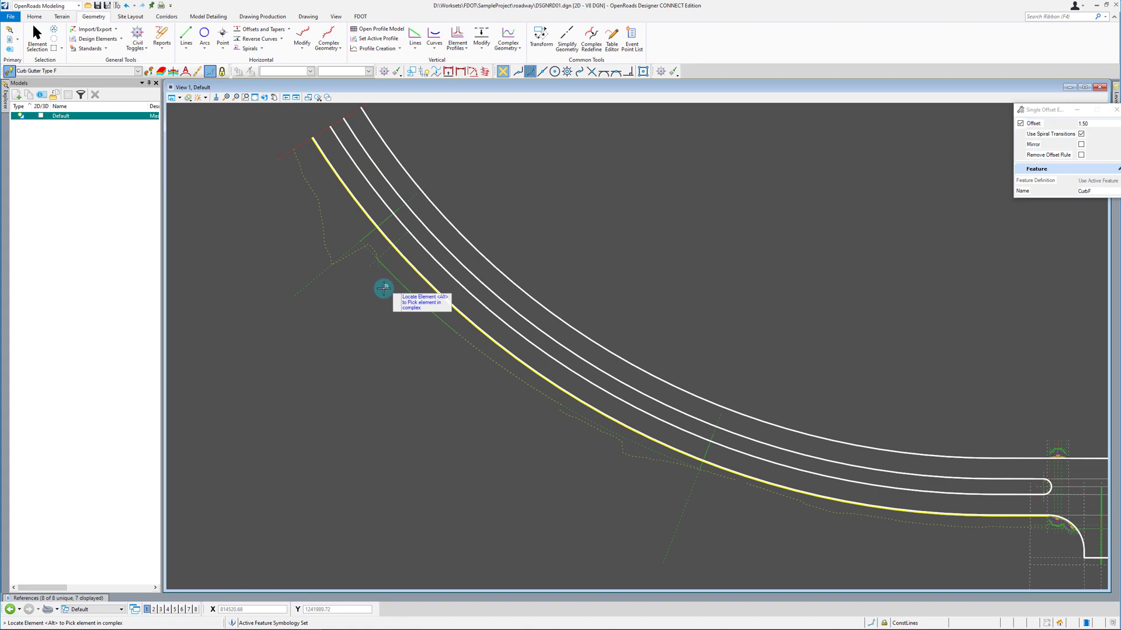
# Step: Offset the lower outer EOPA line beyond the side street's far return 1.50 ft outward as Curb Gutter Type F
pyautogui.scroll(-2, 386, 286)
pyautogui.scroll(3, 759, 421)
pyautogui.scroll(3, 725, 395)
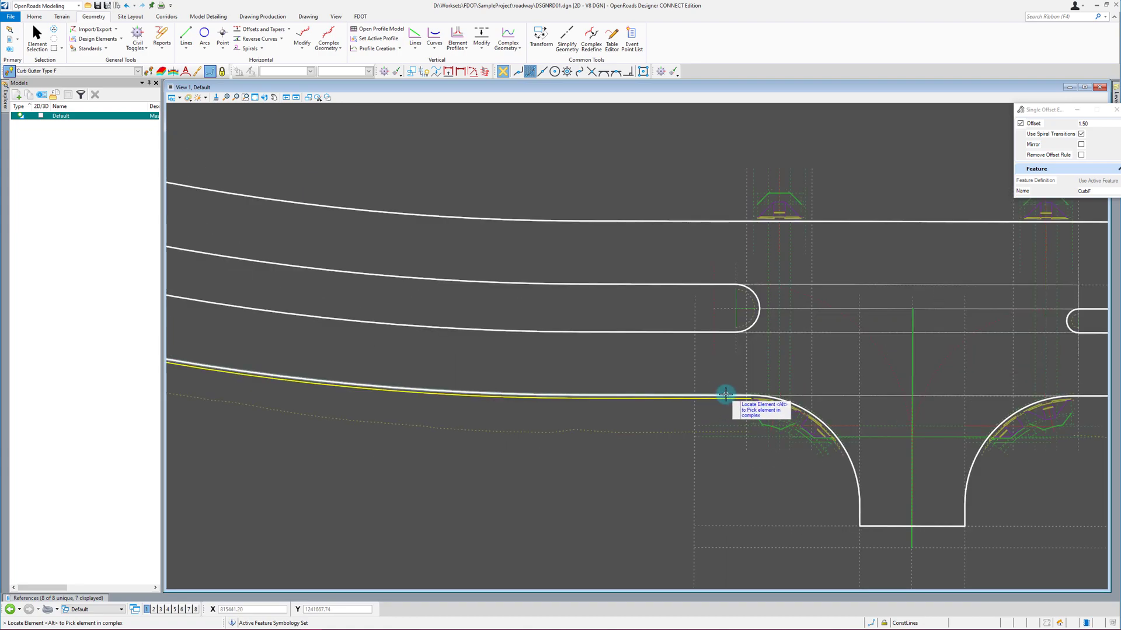
pyautogui.scroll(-2, 505, 409)
pyautogui.scroll(2, 984, 416)
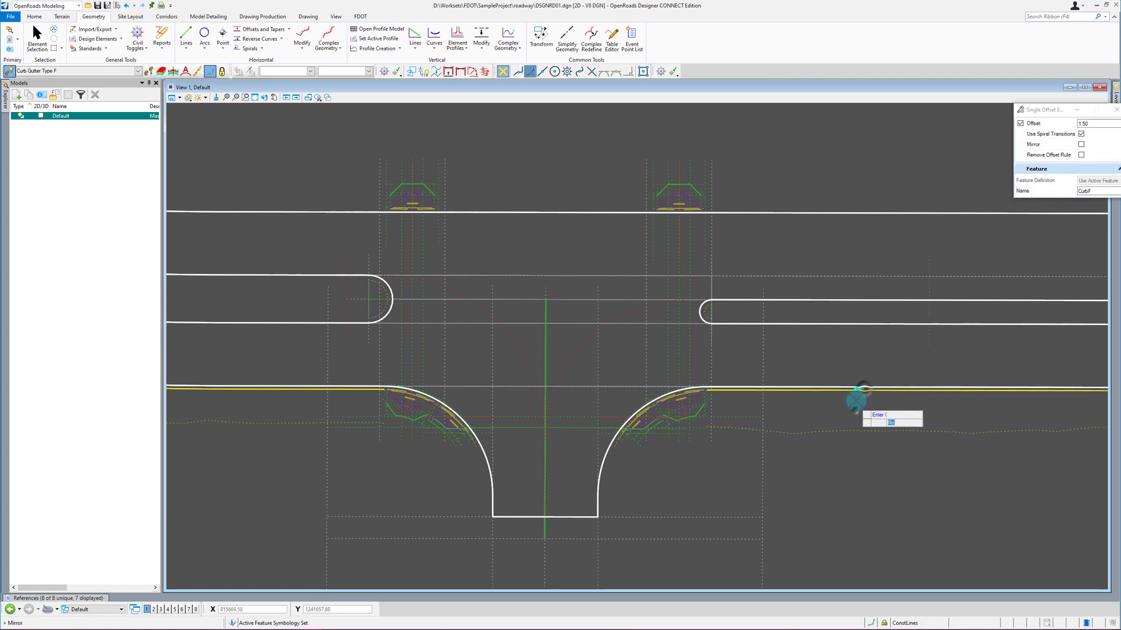
pyautogui.scroll(-2, 836, 483)
pyautogui.click(826, 331)
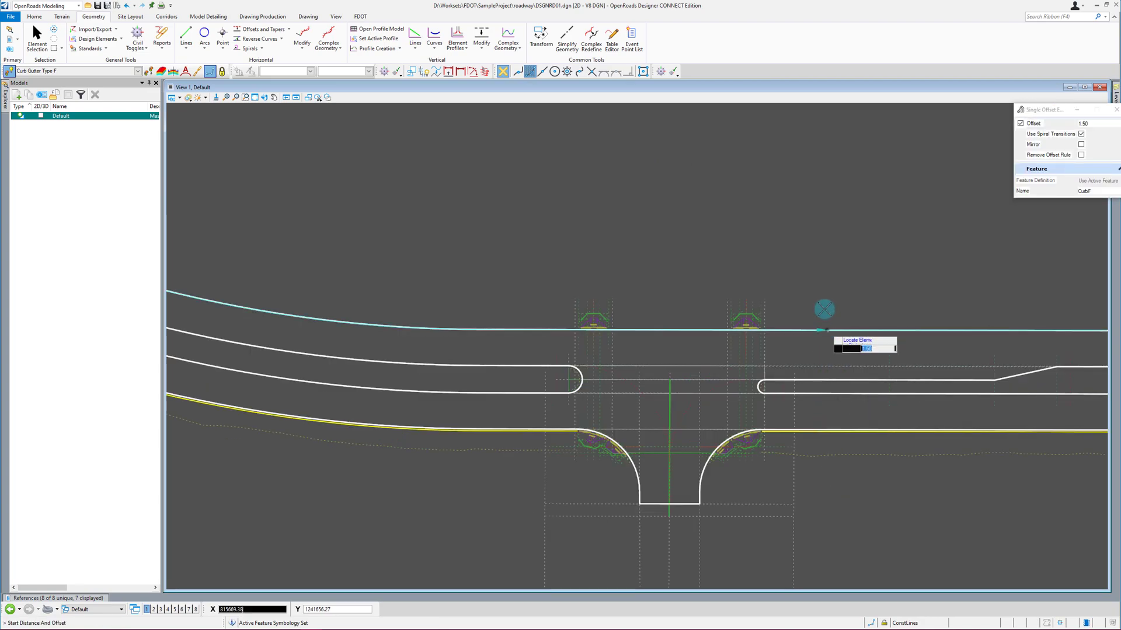
pyautogui.scroll(4, 818, 316)
pyautogui.rightClick(787, 371)
# Step: Create a Curb Gutter Type F partial offset 1.50 ft outside the upper EOPA line, from its start to the first curb ramp's near gutter end
pyautogui.scroll(-3, 868, 343)
pyautogui.scroll(2, 677, 325)
pyautogui.scroll(3, 938, 377)
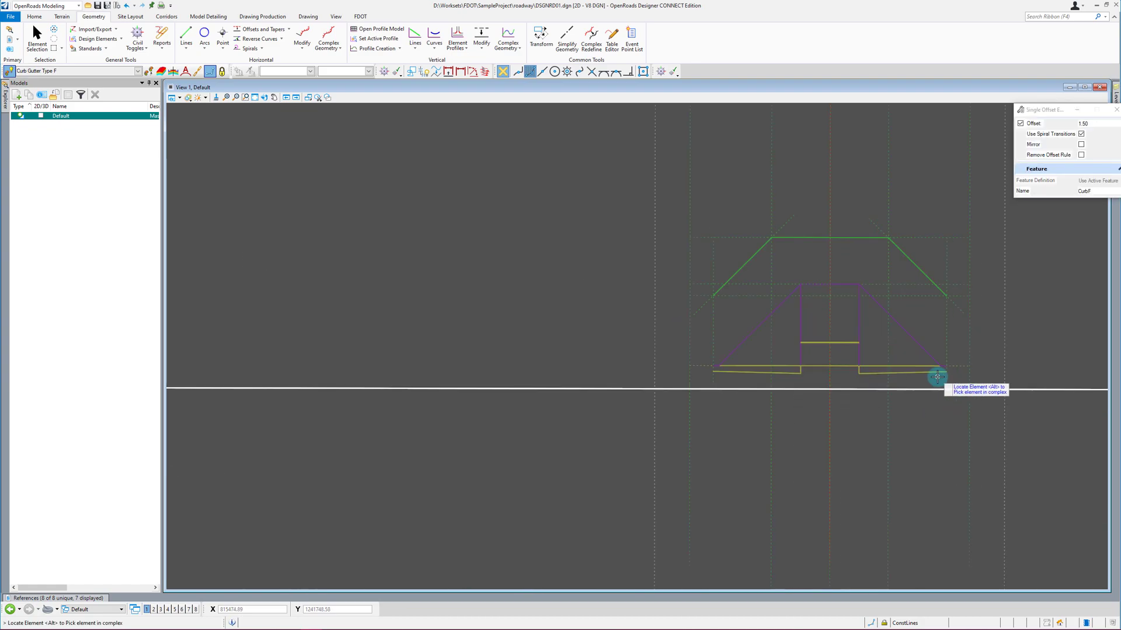
pyautogui.scroll(2, 713, 372)
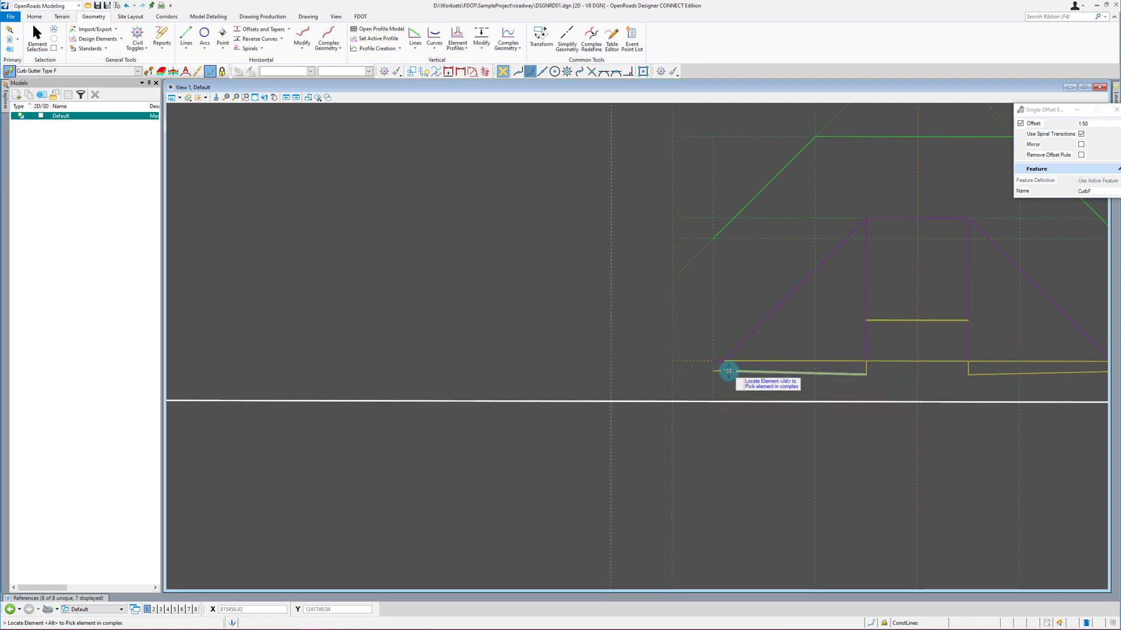
pyautogui.scroll(-2, 937, 352)
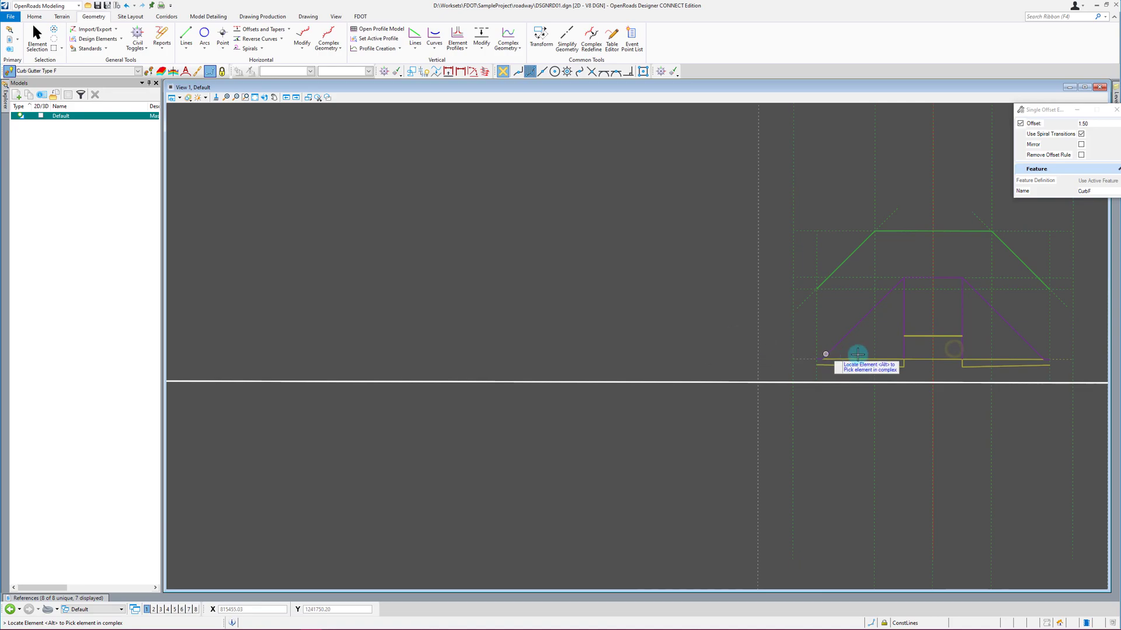
pyautogui.scroll(-4, 969, 367)
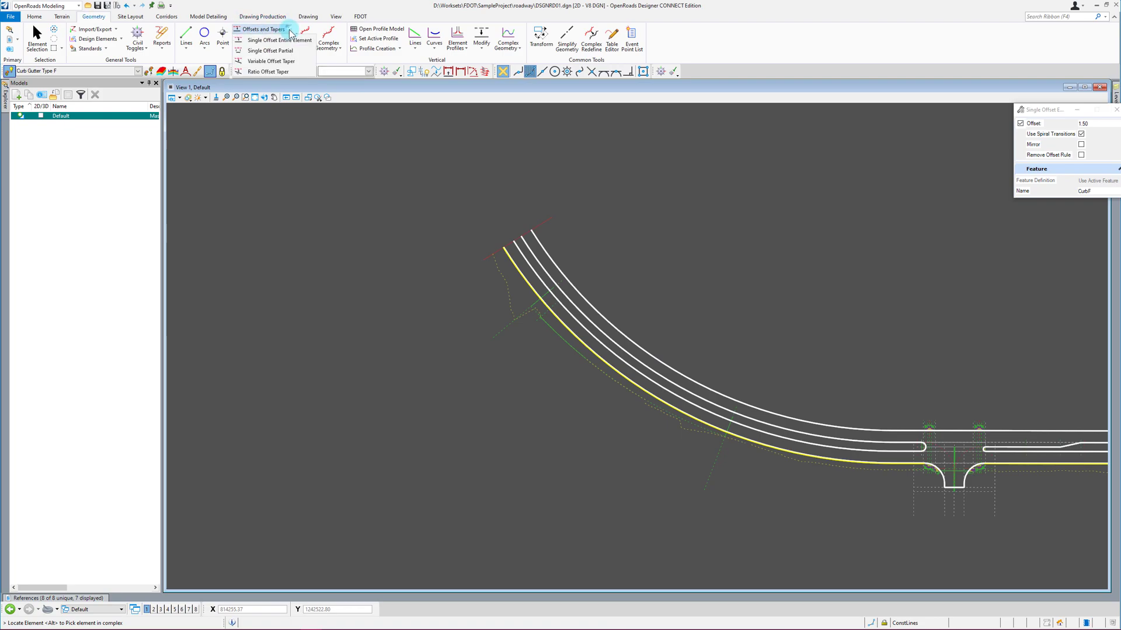
pyautogui.click(287, 52)
pyautogui.click(540, 239)
pyautogui.scroll(5, 539, 240)
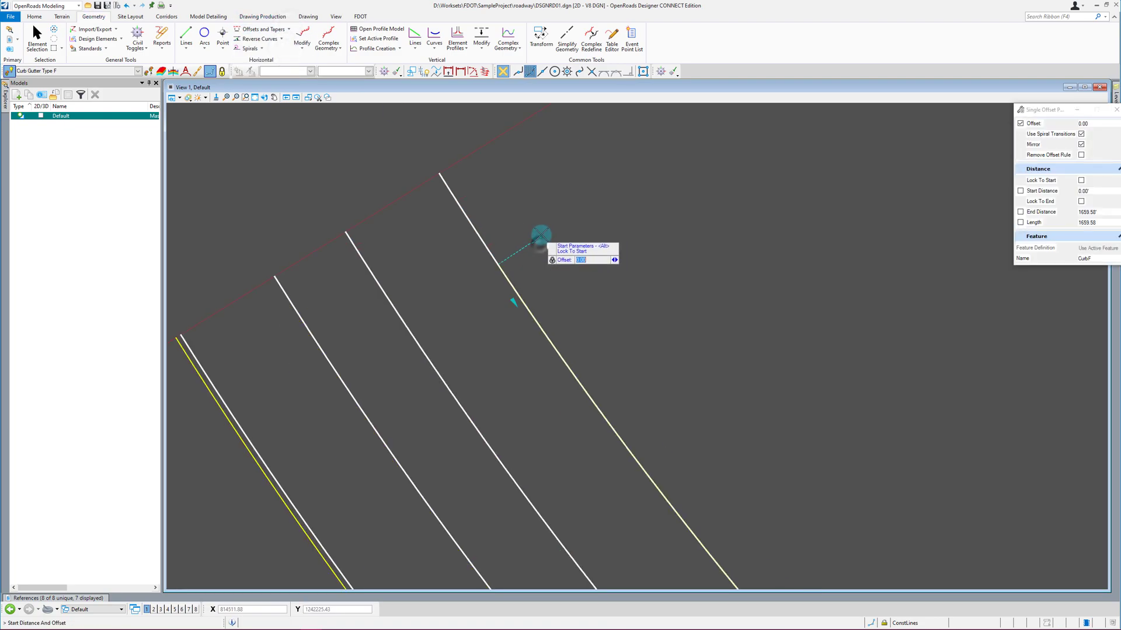
pyautogui.write('1.56')
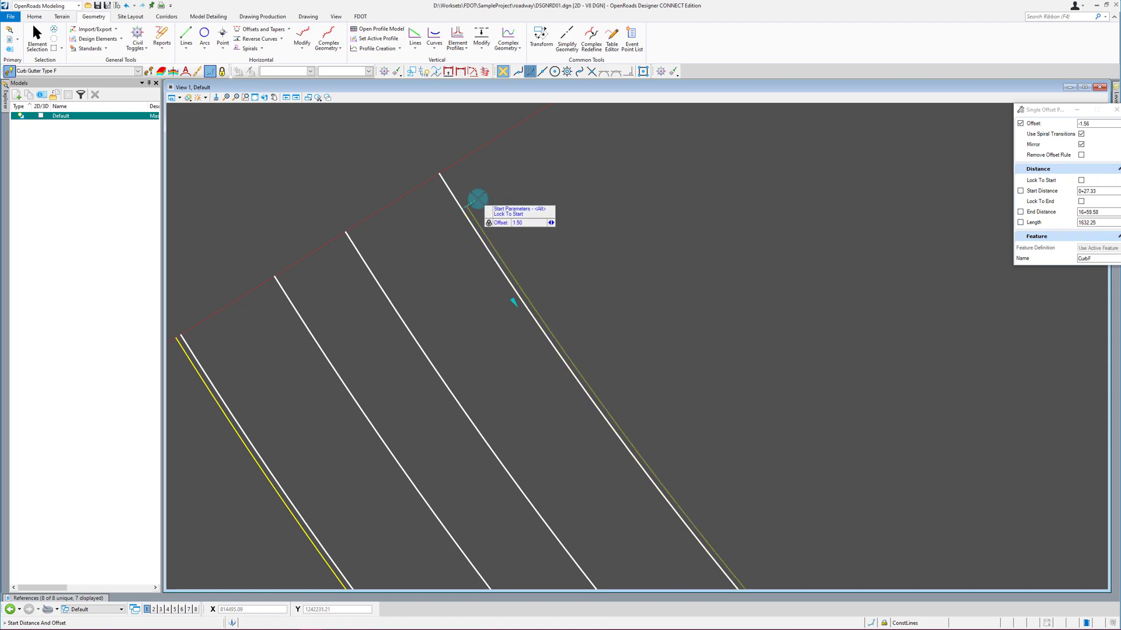
pyautogui.middleClick(449, 186)
pyautogui.click(503, 188)
pyautogui.scroll(-9, 327, 197)
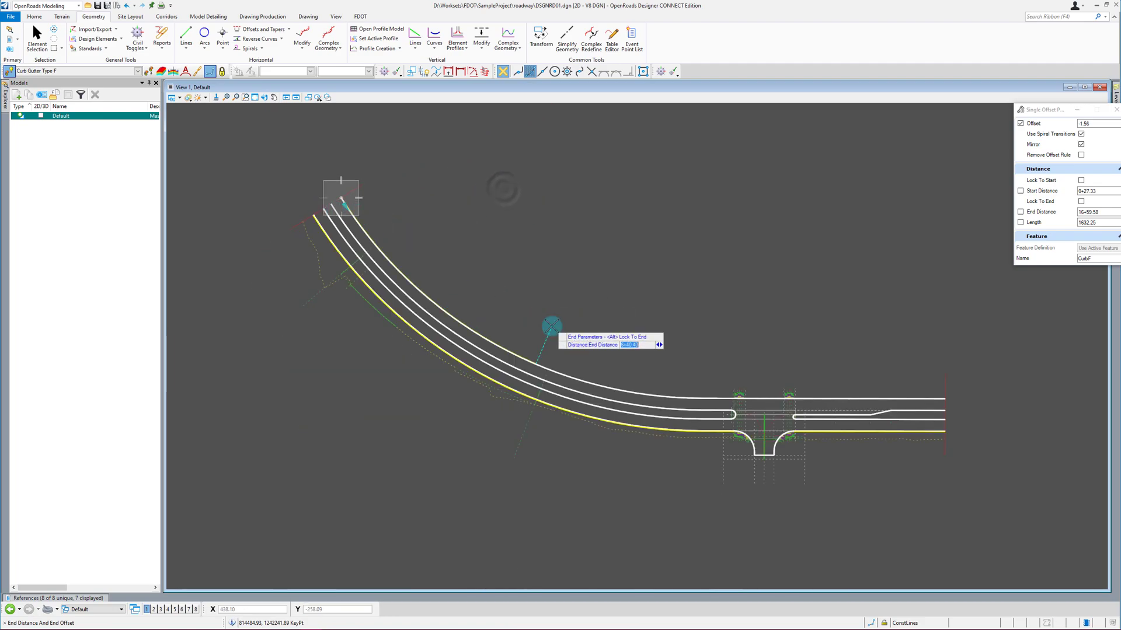
pyautogui.scroll(8, 733, 408)
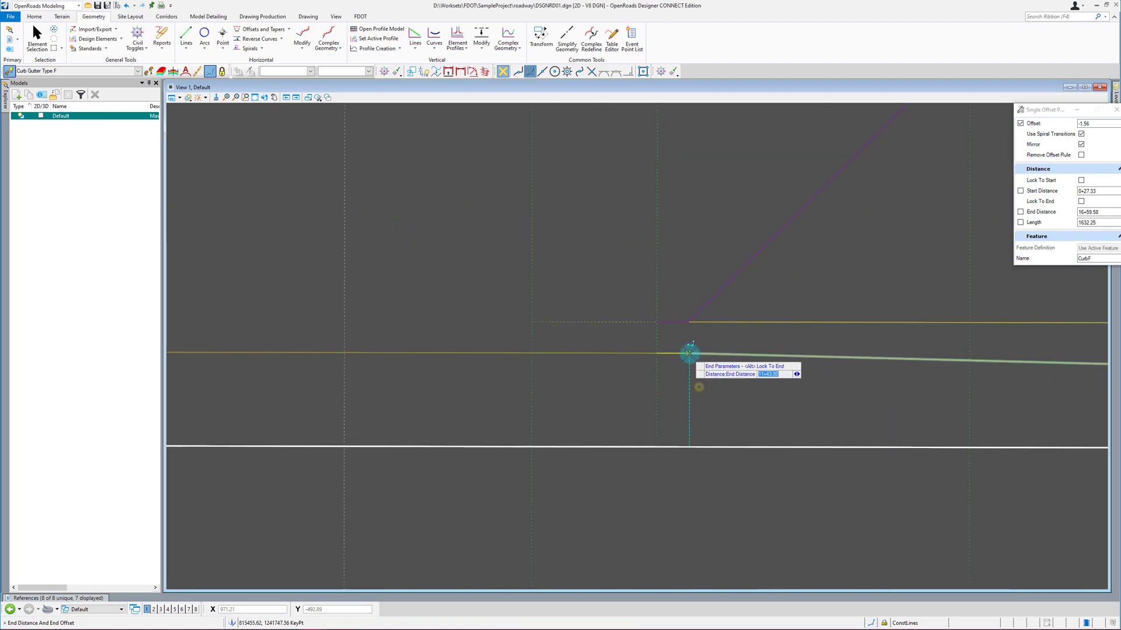
pyautogui.middleClick(736, 365)
pyautogui.click(722, 364)
pyautogui.scroll(-3, 474, 371)
pyautogui.click(556, 384)
pyautogui.scroll(-2, 553, 380)
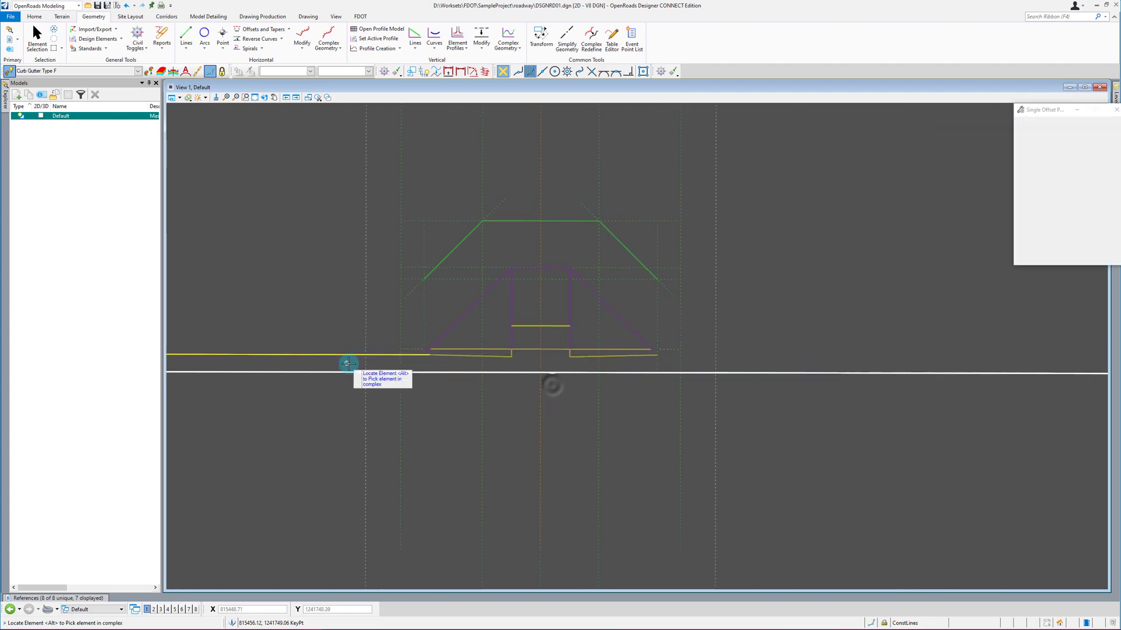
# Step: Create a Curb Gutter Type F partial offset 1.50 ft outside the upper EOPA line, between the first ramp's far and second ramp's near gutter ends
pyautogui.click(747, 374)
pyautogui.scroll(3, 657, 359)
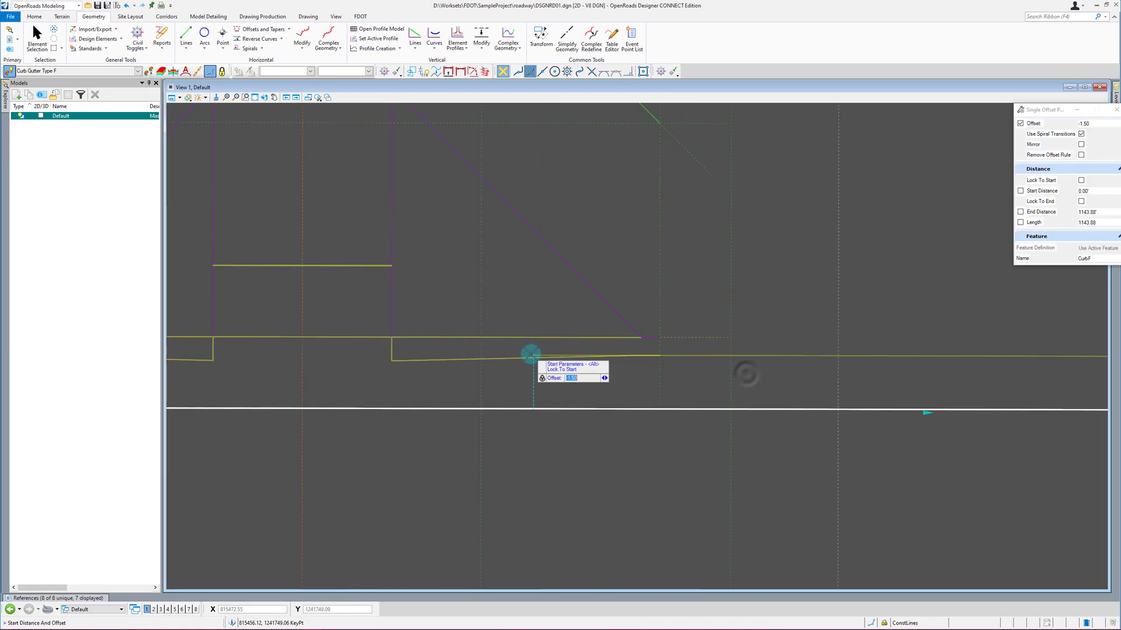
pyautogui.click(641, 354)
pyautogui.scroll(-3, 642, 359)
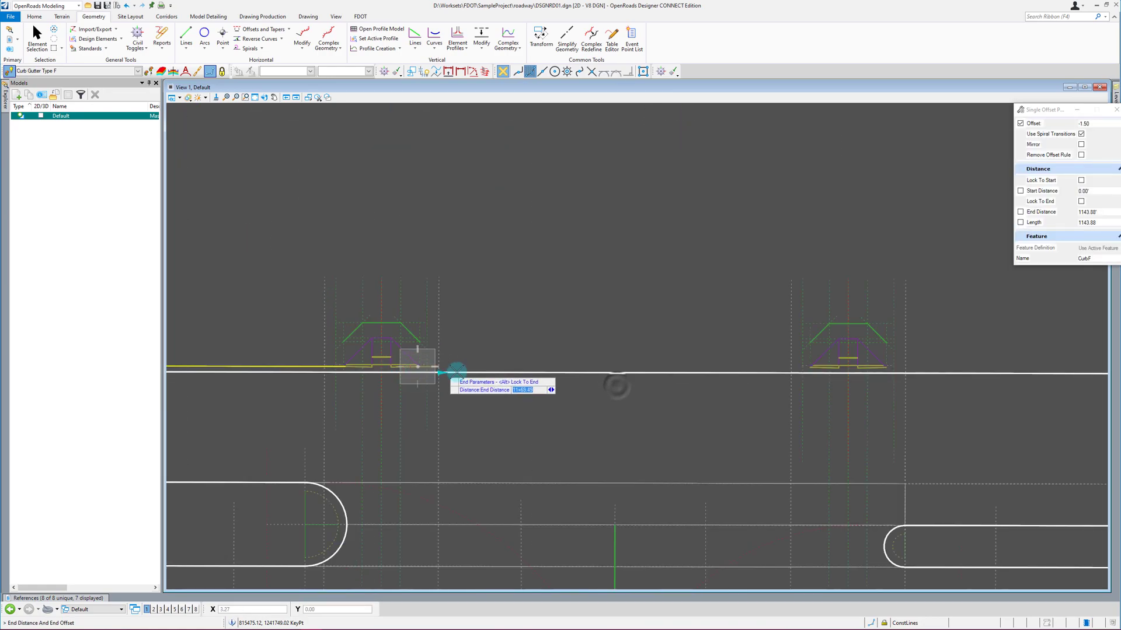
pyautogui.scroll(3, 824, 371)
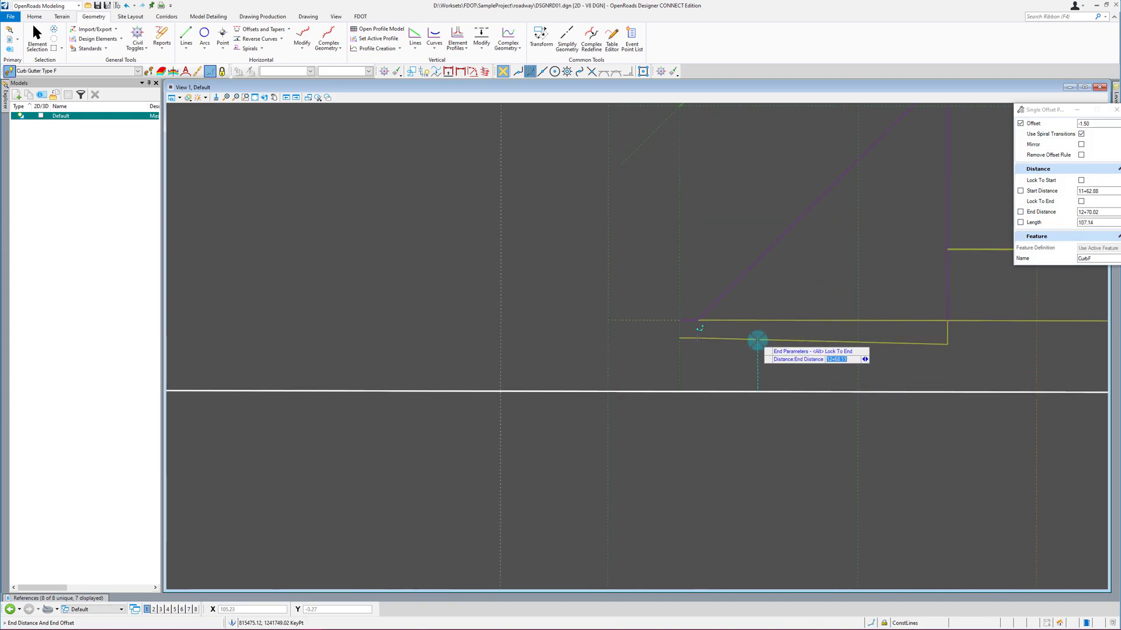
pyautogui.click(418, 363)
# Step: Create a Curb Gutter Type F partial offset 1.50 ft outside the upper EOPA line, from the second ramp's far gutter end to the line's end
pyautogui.scroll(-3, 418, 363)
pyautogui.click(841, 372)
pyautogui.scroll(3, 717, 353)
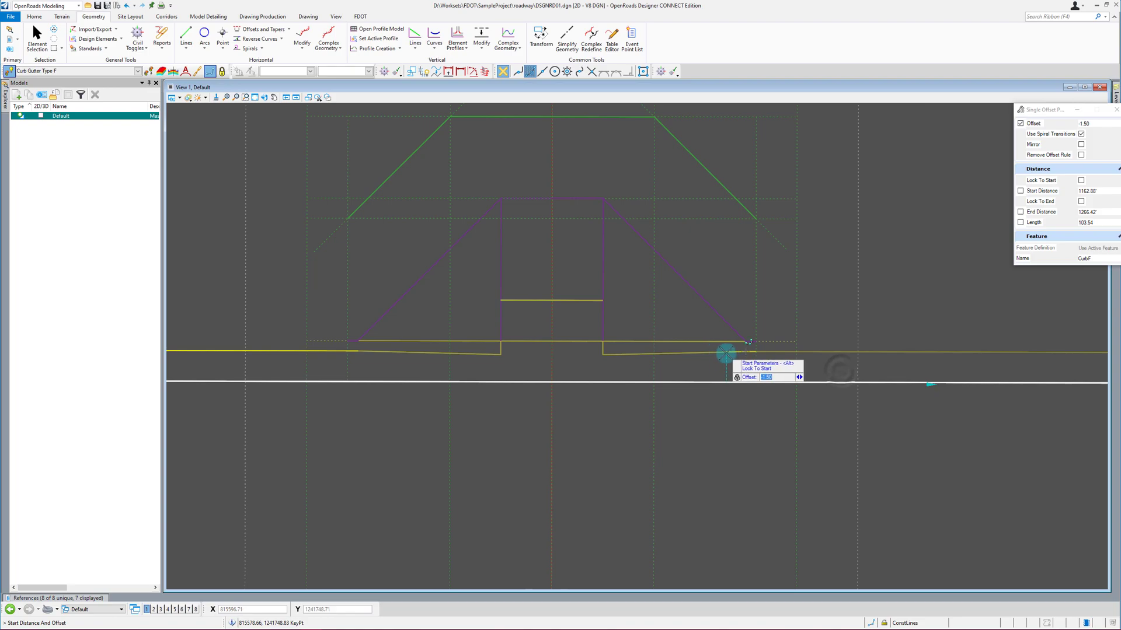
pyautogui.click(725, 354)
pyautogui.scroll(-3, 445, 362)
pyautogui.click(748, 361)
pyautogui.scroll(-5, 550, 356)
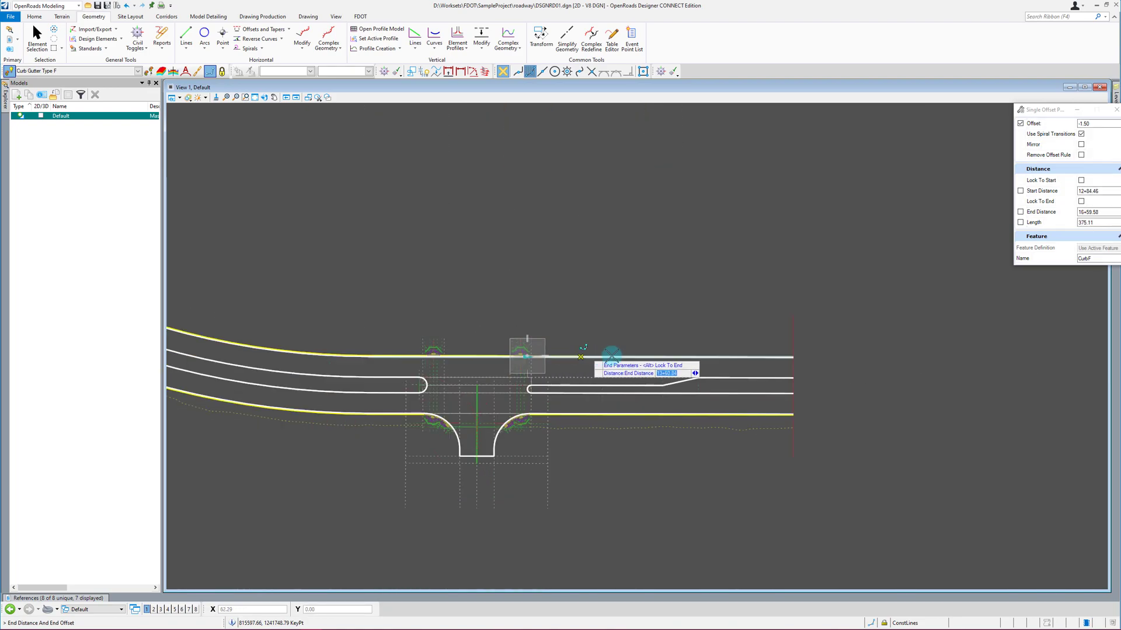
pyautogui.click(764, 359)
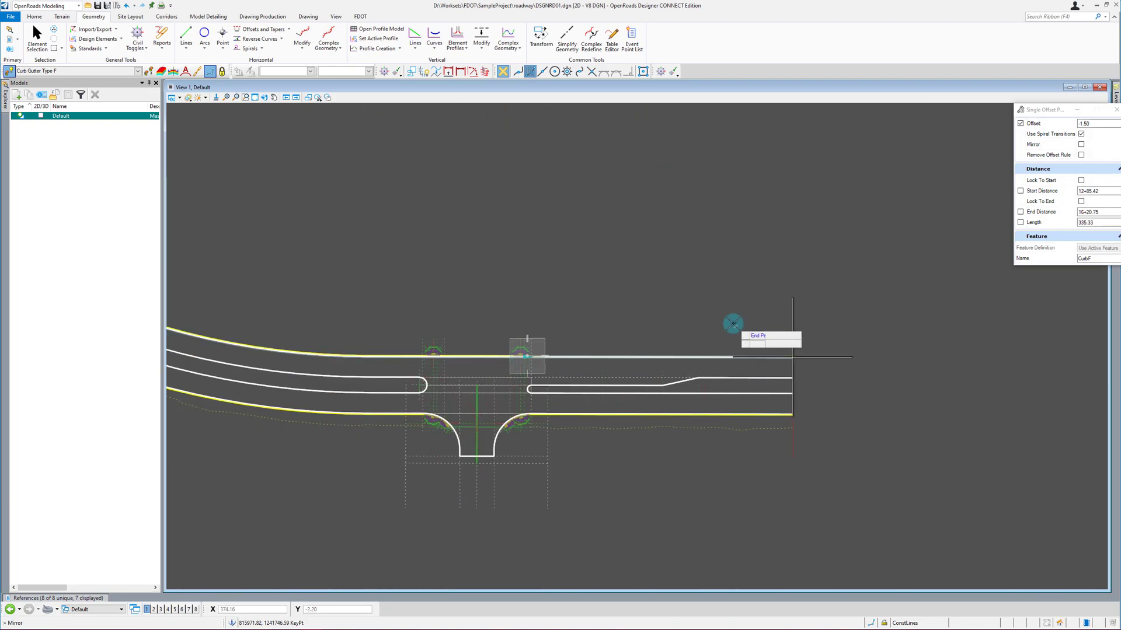
pyautogui.scroll(-2, 870, 397)
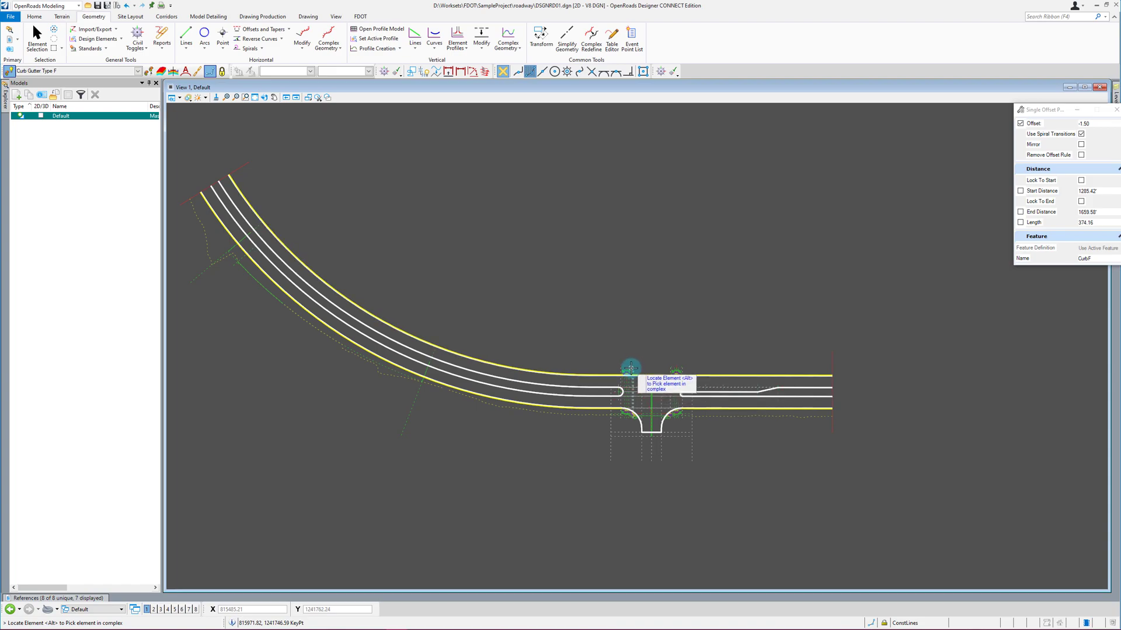
# Step: Trace the first upper curb ramp's gutter and curb lines as Curb Gutter Type F with Single Offset Entire Element at 0.00 offset
pyautogui.scroll(8, 620, 376)
pyautogui.scroll(4, 588, 351)
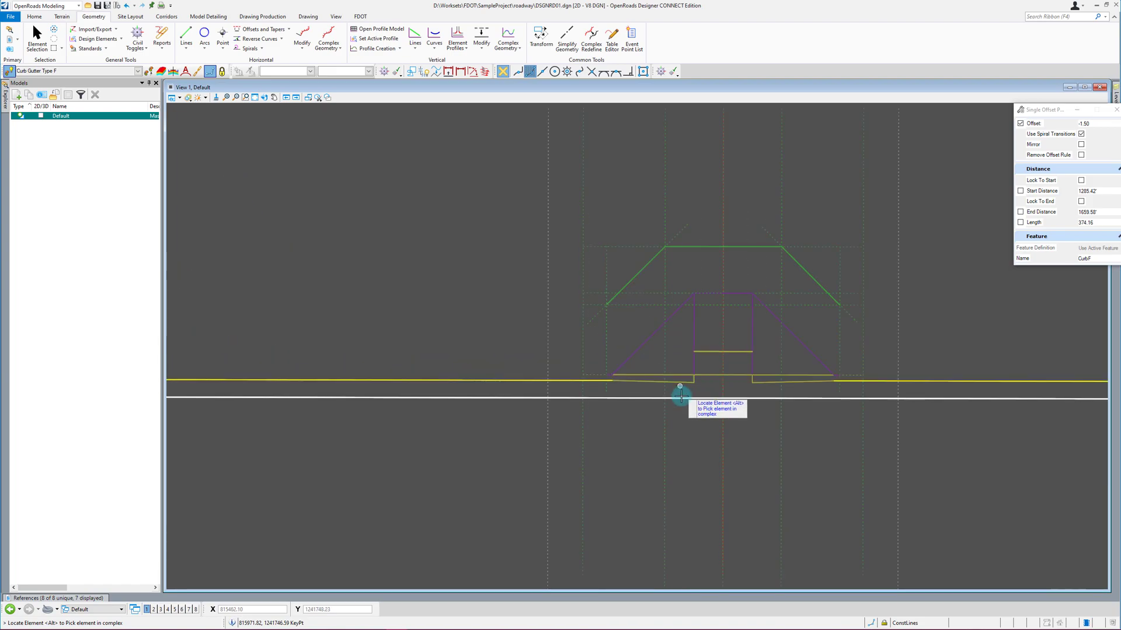
pyautogui.click(288, 40)
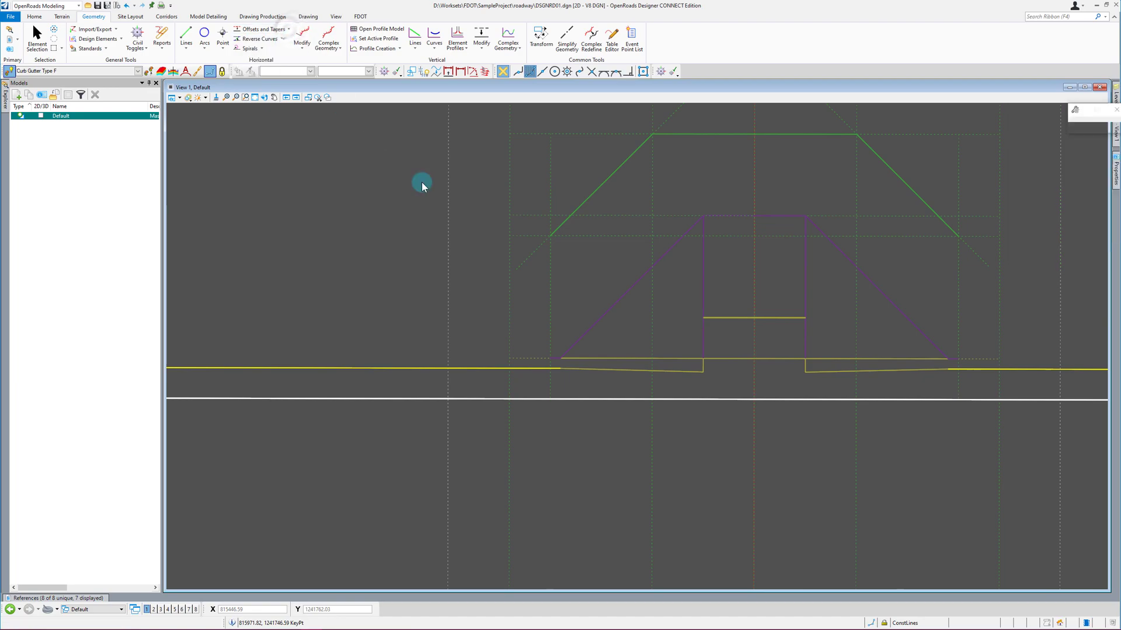
pyautogui.click(608, 369)
pyautogui.click(649, 373)
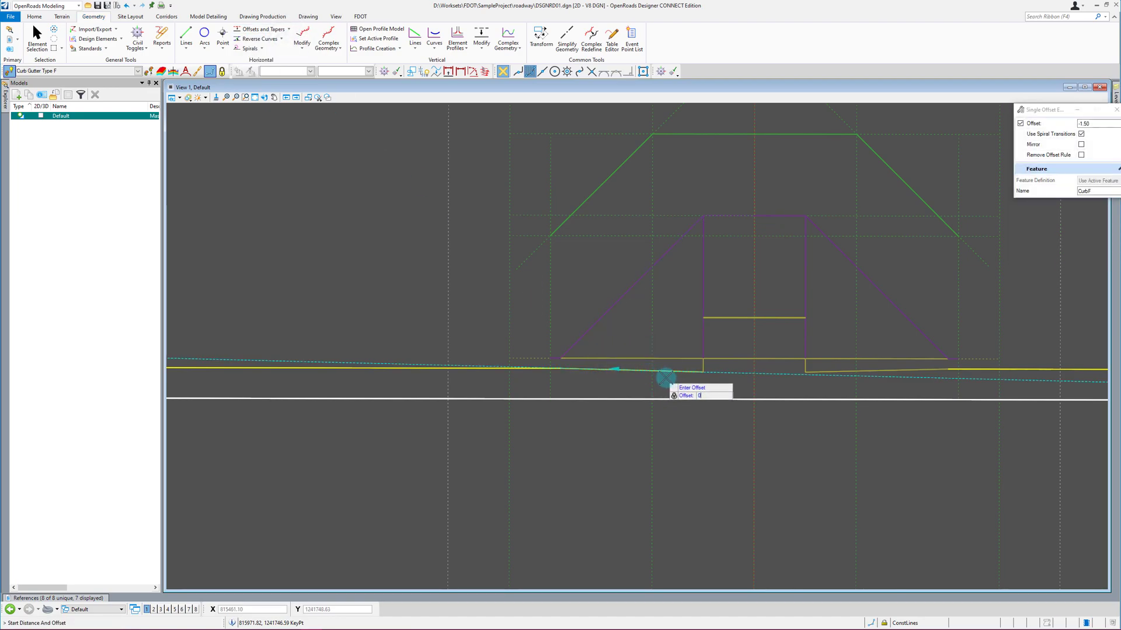
pyautogui.scroll(2, 666, 385)
pyautogui.click(667, 385)
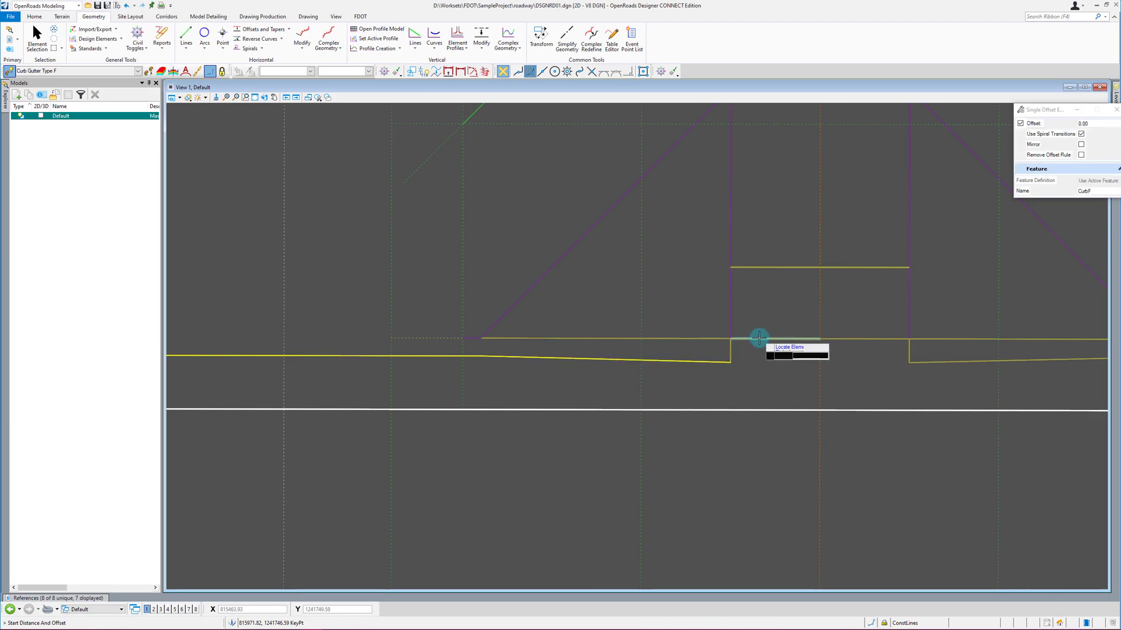
pyautogui.click(781, 356)
pyautogui.click(837, 338)
pyautogui.click(850, 364)
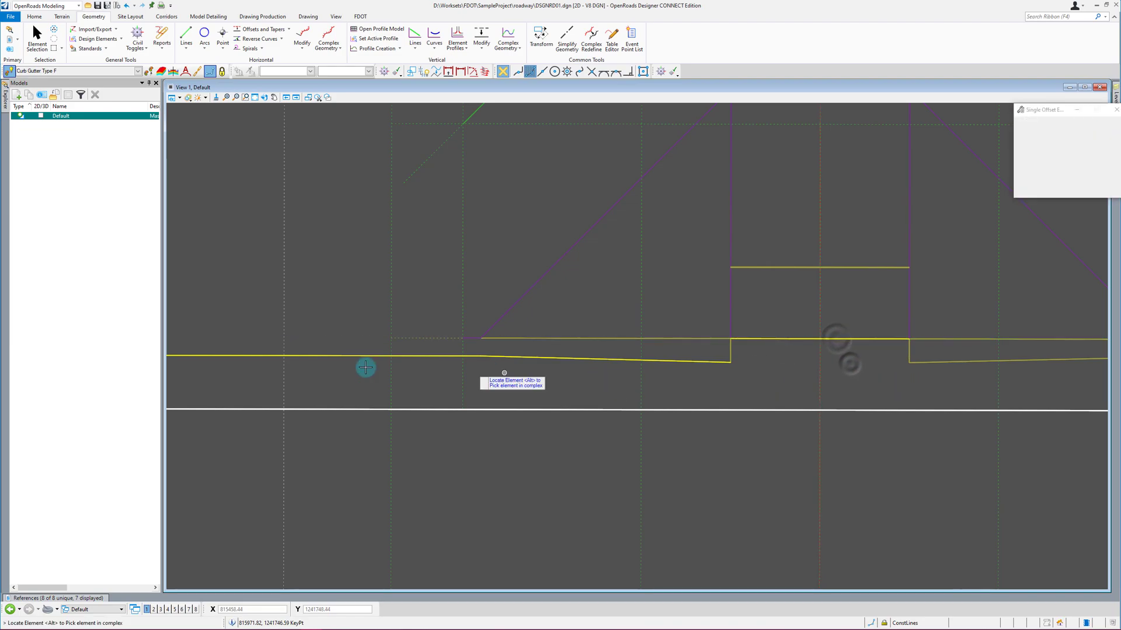
pyautogui.scroll(-2, 398, 367)
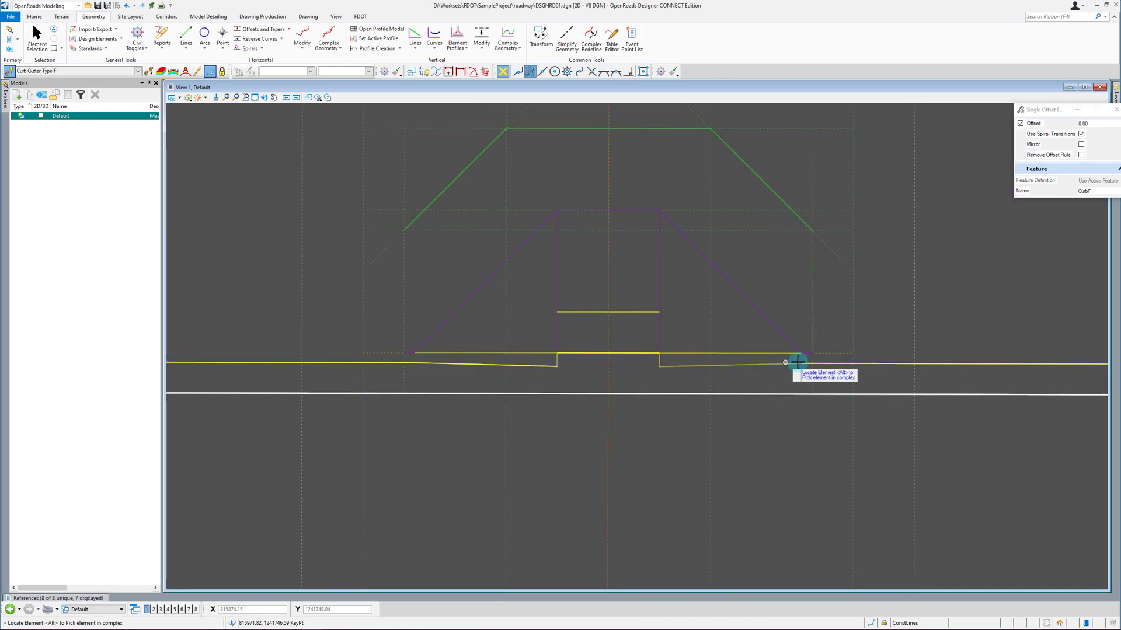
pyautogui.scroll(2, 677, 373)
# Step: Trace the second upper curb ramp's gutter and curb lines as Curb Gutter Type F at 0.00 offset
pyautogui.scroll(-4, 656, 377)
pyautogui.scroll(6, 758, 389)
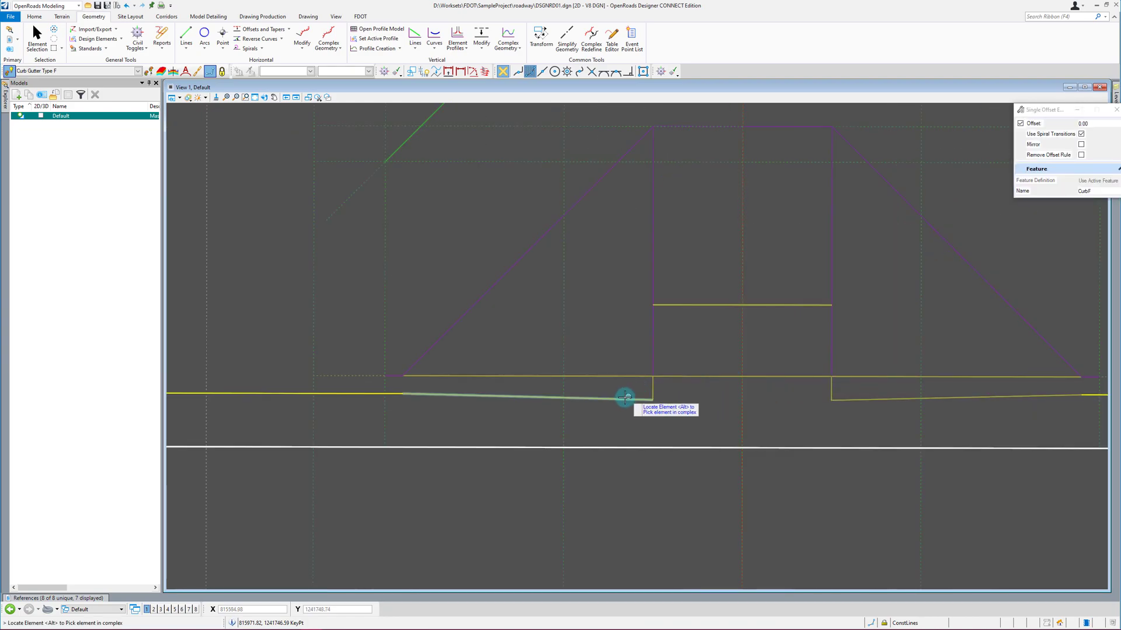
pyautogui.click(750, 377)
pyautogui.rightClick(773, 401)
pyautogui.click(856, 397)
pyautogui.rightClick(855, 422)
pyautogui.scroll(-3, 918, 318)
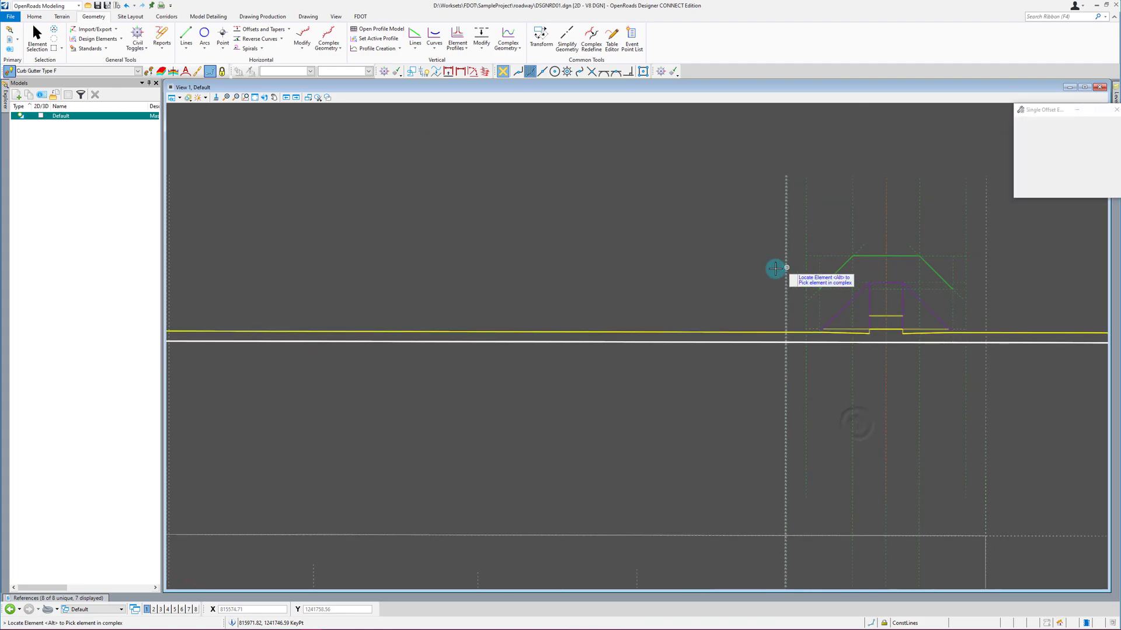
# Step: Trace the curb lines of both ramps in the side street's near return as Curb Gutter Type F at 0.00 offset
pyautogui.scroll(-2, 772, 272)
pyautogui.scroll(5, 523, 504)
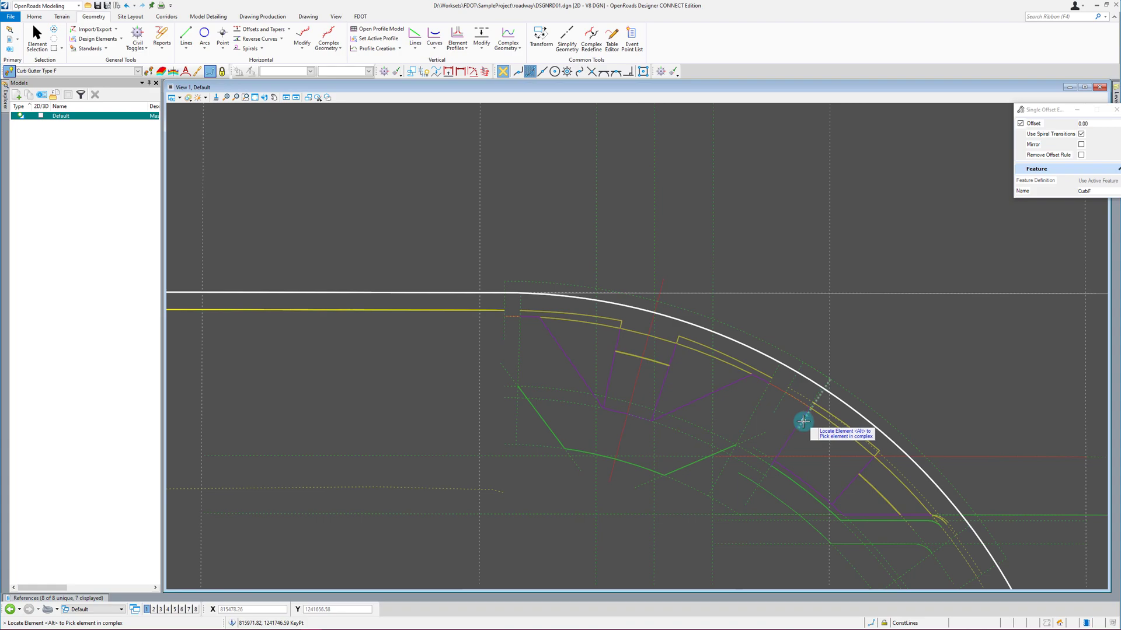
pyautogui.scroll(2, 629, 313)
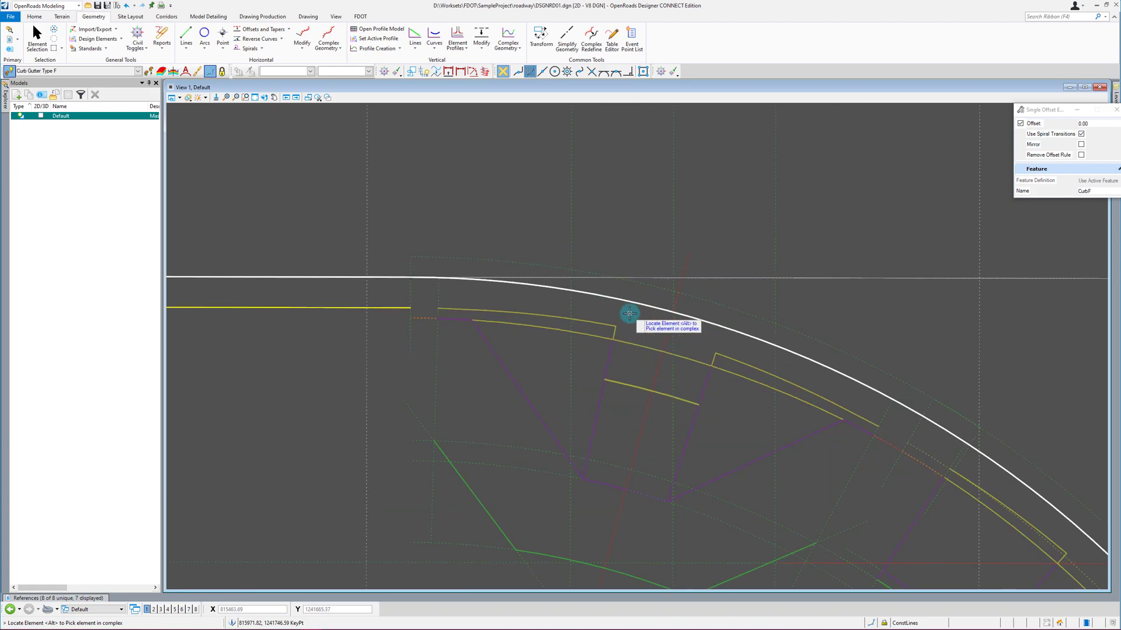
pyautogui.click(589, 310)
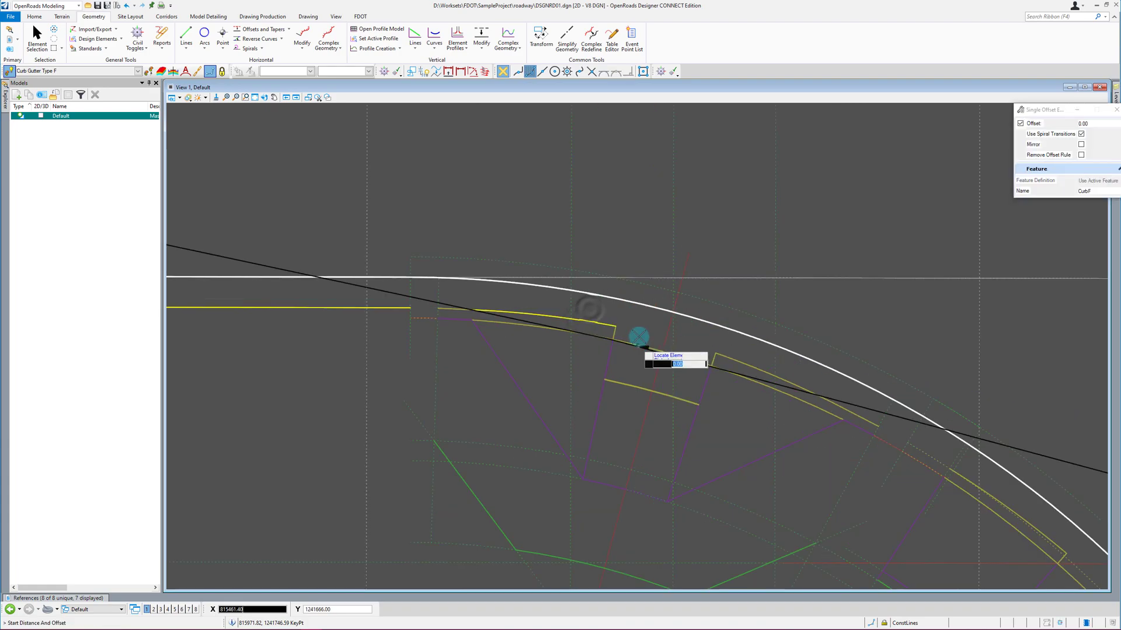
pyautogui.click(737, 353)
pyautogui.scroll(-1, 577, 289)
pyautogui.scroll(3, 642, 268)
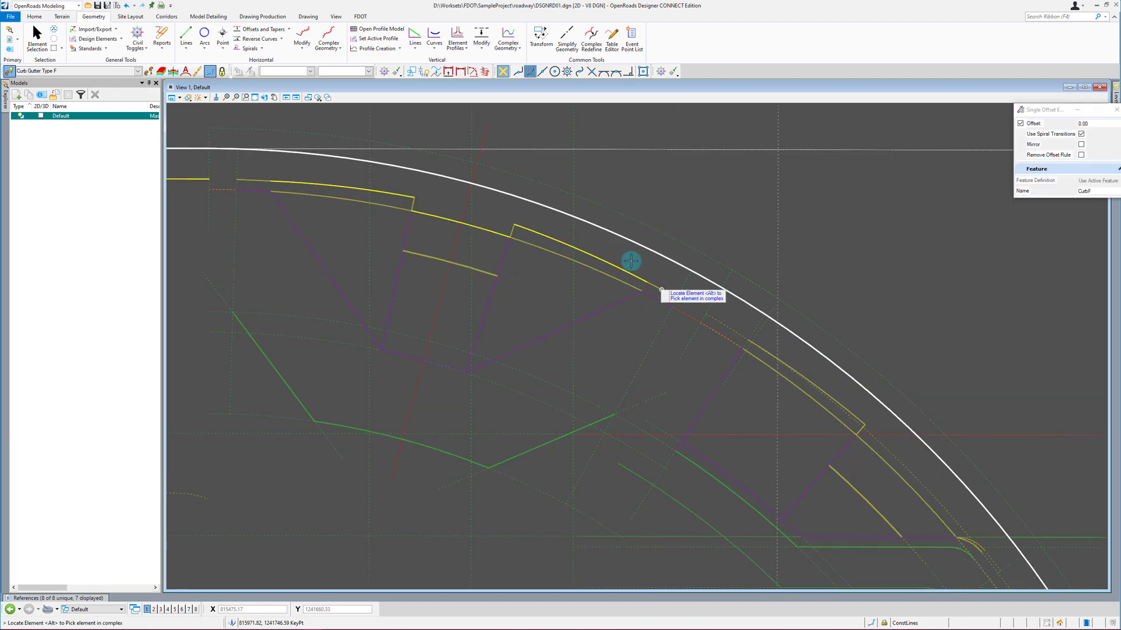
pyautogui.click(699, 282)
pyautogui.click(724, 334)
pyautogui.scroll(5, 943, 535)
pyautogui.scroll(-5, 762, 344)
# Step: Create a Curb Gutter Type F partial offset 1.50 ft outside the near return, from its side street end to the closest ramp's curb end
pyautogui.click(290, 30)
pyautogui.click(280, 51)
pyautogui.scroll(-2, 562, 250)
pyautogui.scroll(3, 446, 168)
pyautogui.click(447, 193)
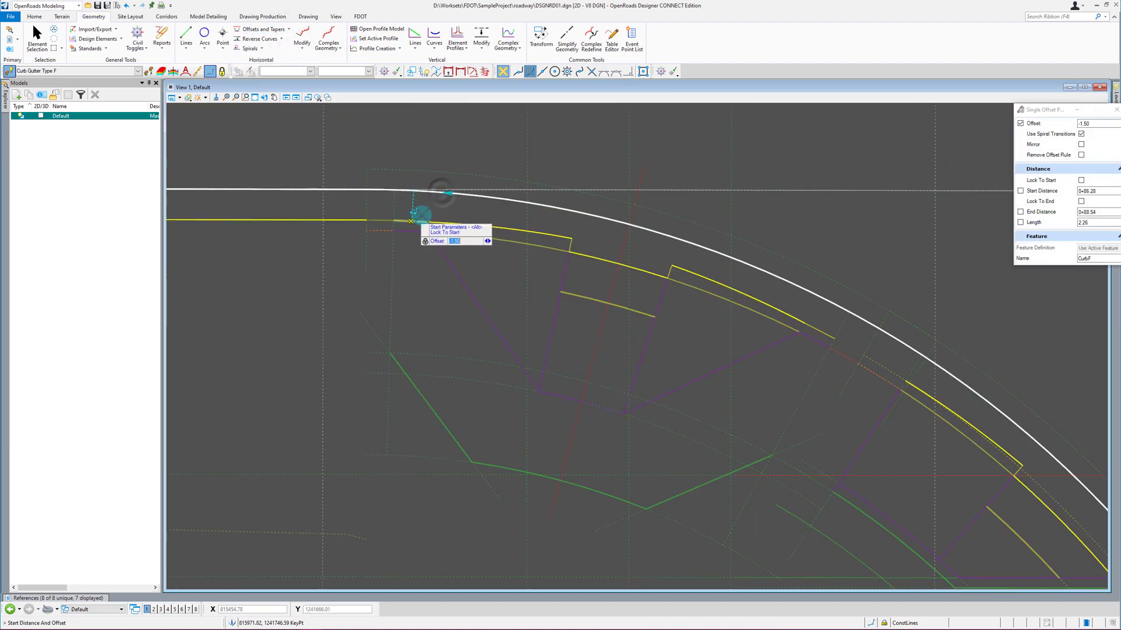
pyautogui.scroll(-4, 514, 251)
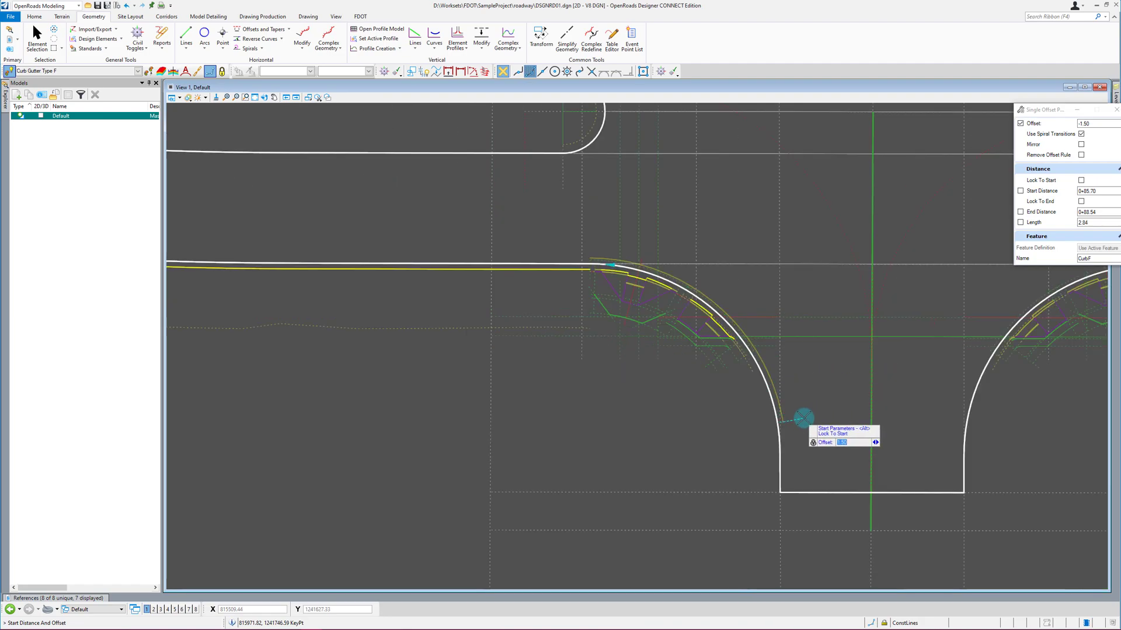
pyautogui.scroll(2, 709, 466)
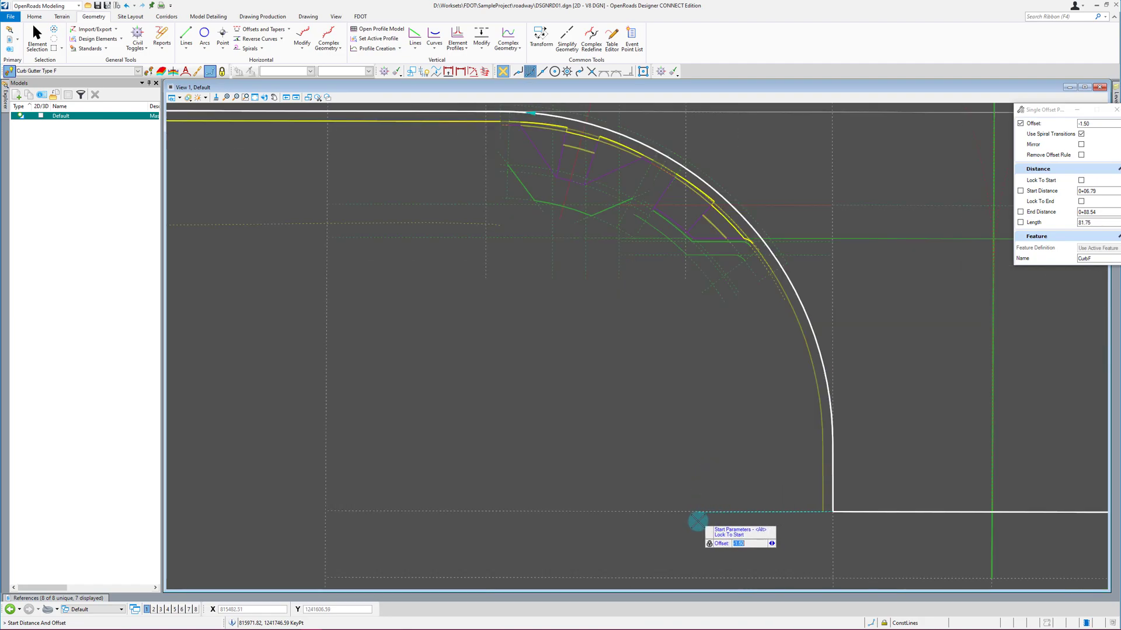
pyautogui.click(795, 537)
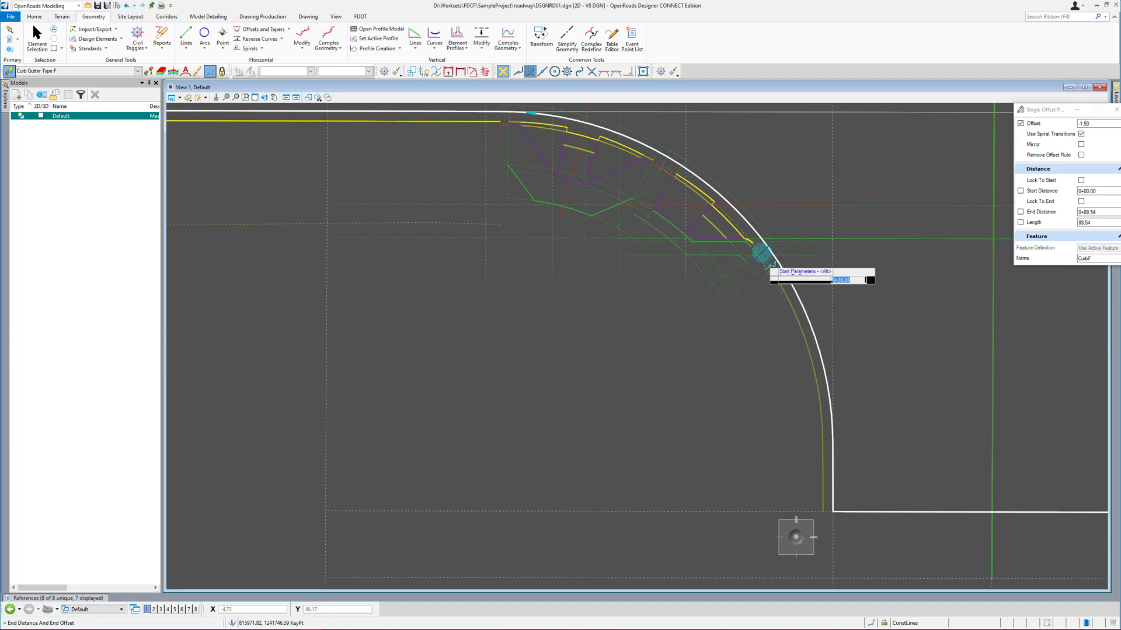
pyautogui.scroll(3, 795, 534)
pyautogui.click(701, 412)
pyautogui.click(655, 430)
# Step: Bridge the gap between the near return's two ramps with a Curb Gutter Type F partial offset 1.50 ft outside the EOPA line
pyautogui.scroll(-2, 885, 497)
pyautogui.scroll(-3, 885, 496)
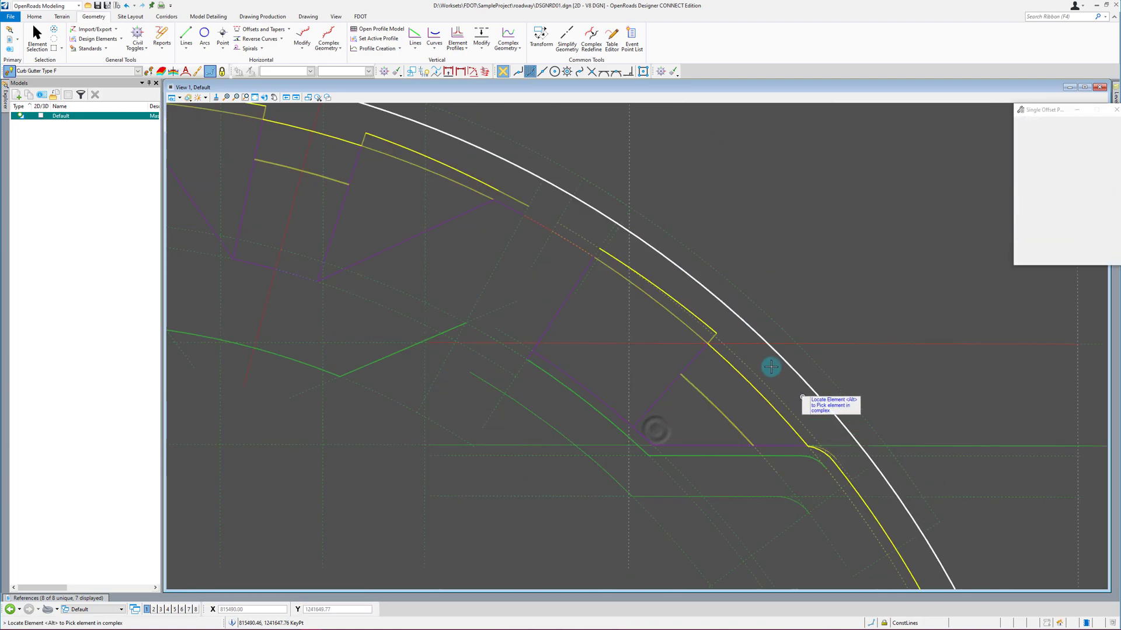
pyautogui.click(664, 253)
pyautogui.scroll(3, 583, 229)
pyautogui.scroll(3, 608, 263)
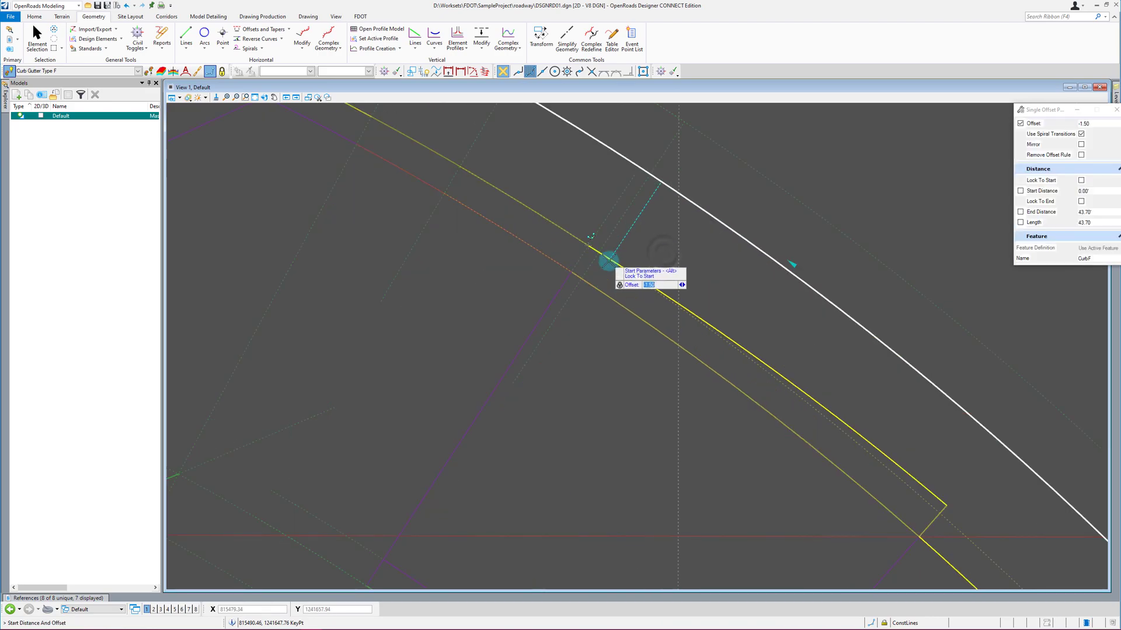
pyautogui.click(609, 263)
pyautogui.scroll(-3, 776, 429)
pyautogui.scroll(3, 478, 209)
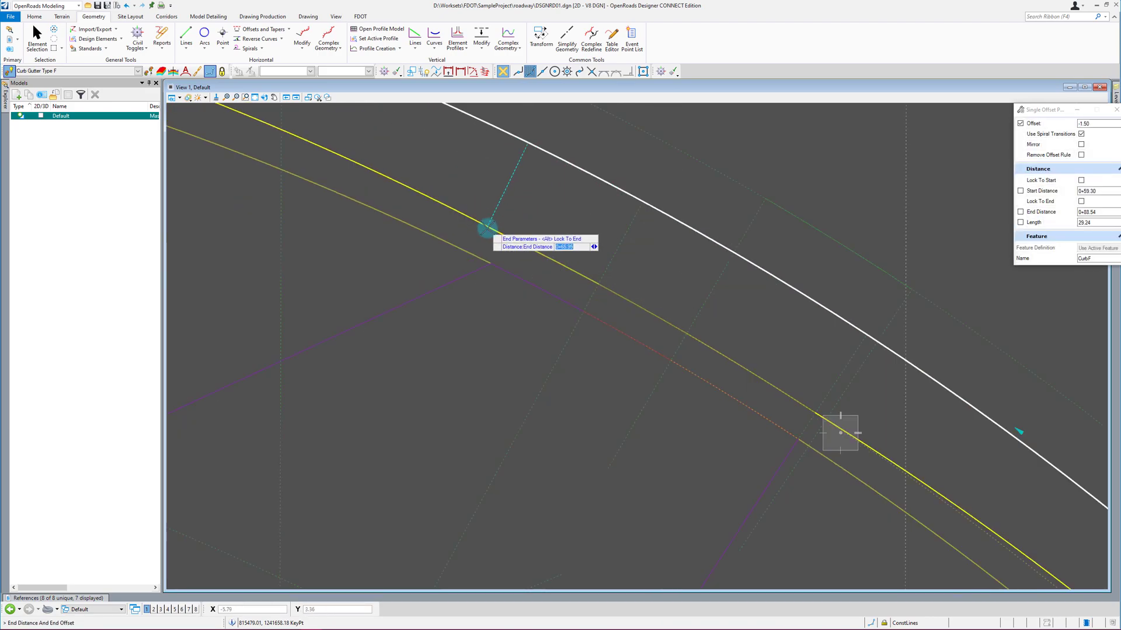
pyautogui.click(491, 211)
pyautogui.click(565, 220)
pyautogui.scroll(-3, 762, 442)
# Step: Connect the near return's first ramp gutter to the mainline curb with a Curb Gutter Type F partial offset of 1.50 ft
pyautogui.click(357, 255)
pyautogui.click(325, 285)
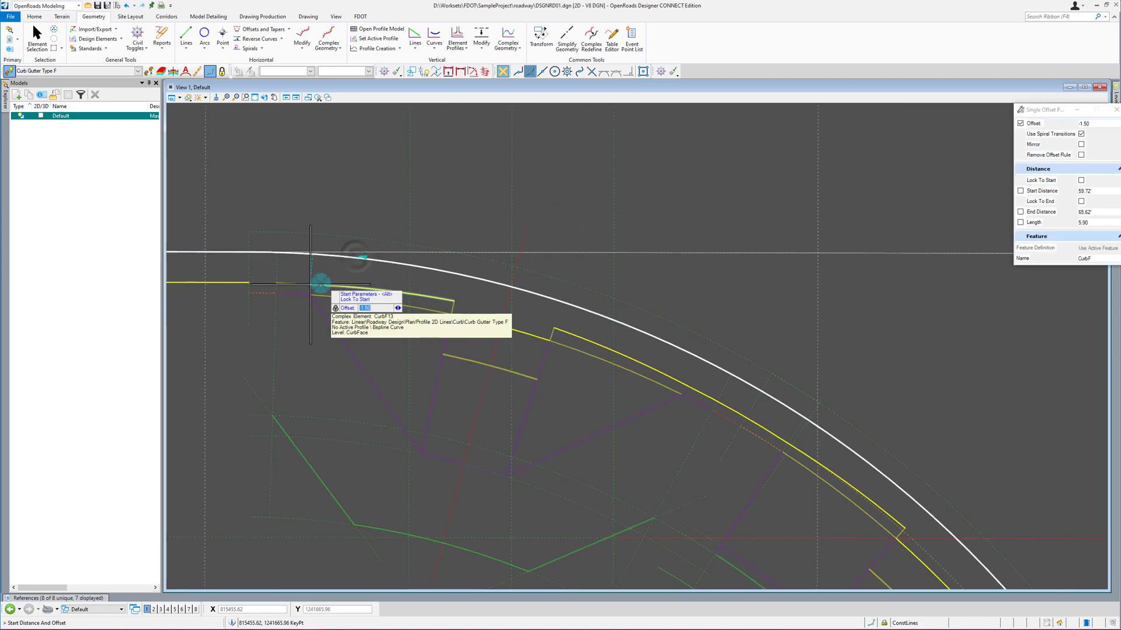
pyautogui.scroll(3, 324, 287)
pyautogui.click(190, 246)
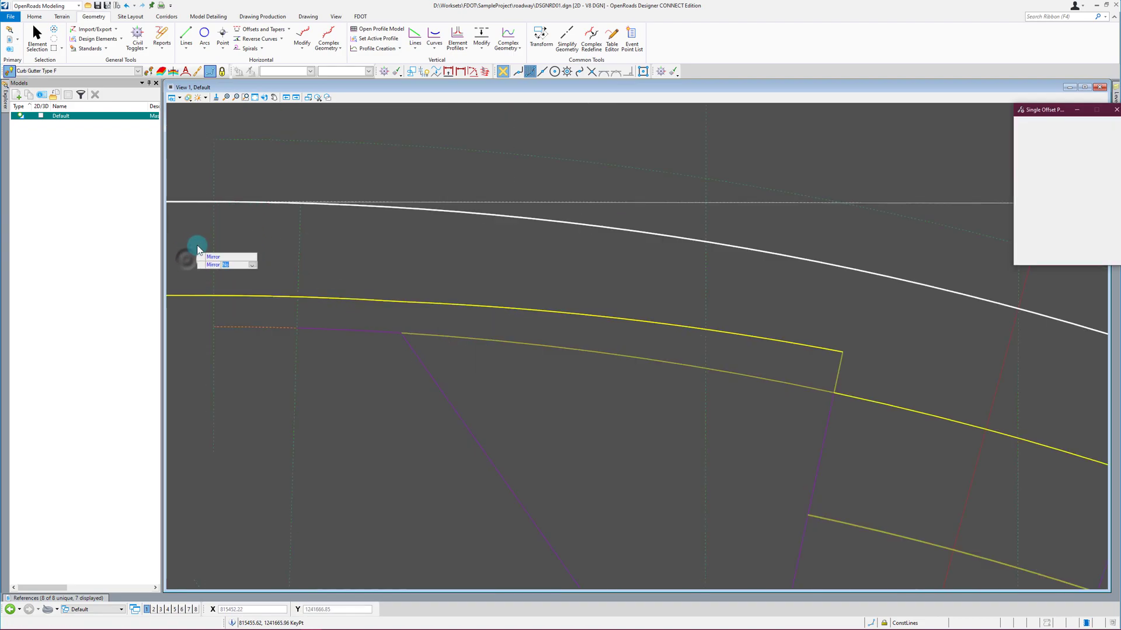
pyautogui.scroll(-4, 491, 176)
pyautogui.scroll(-1, 307, 219)
pyautogui.scroll(-2, 308, 218)
# Step: Create a Curb Gutter Type F partial offset 1.50 ft outside the far return, from its side street end to the closest ramp's curb end
pyautogui.scroll(5, 633, 258)
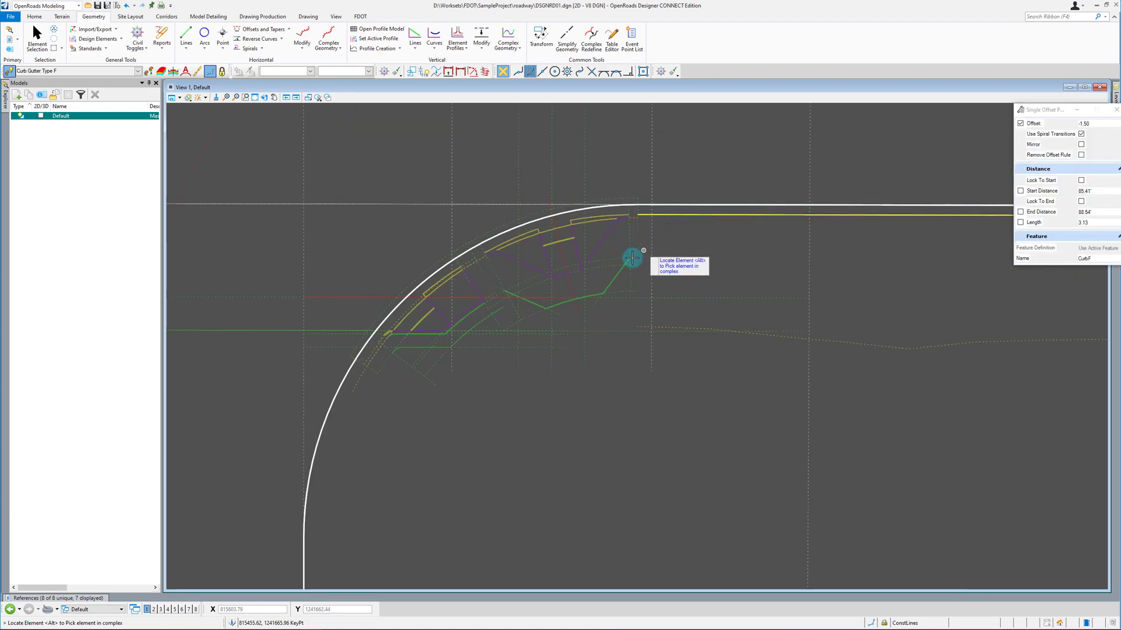
pyautogui.click(330, 402)
pyautogui.scroll(-3, 332, 399)
pyautogui.click(367, 416)
pyautogui.scroll(5, 362, 332)
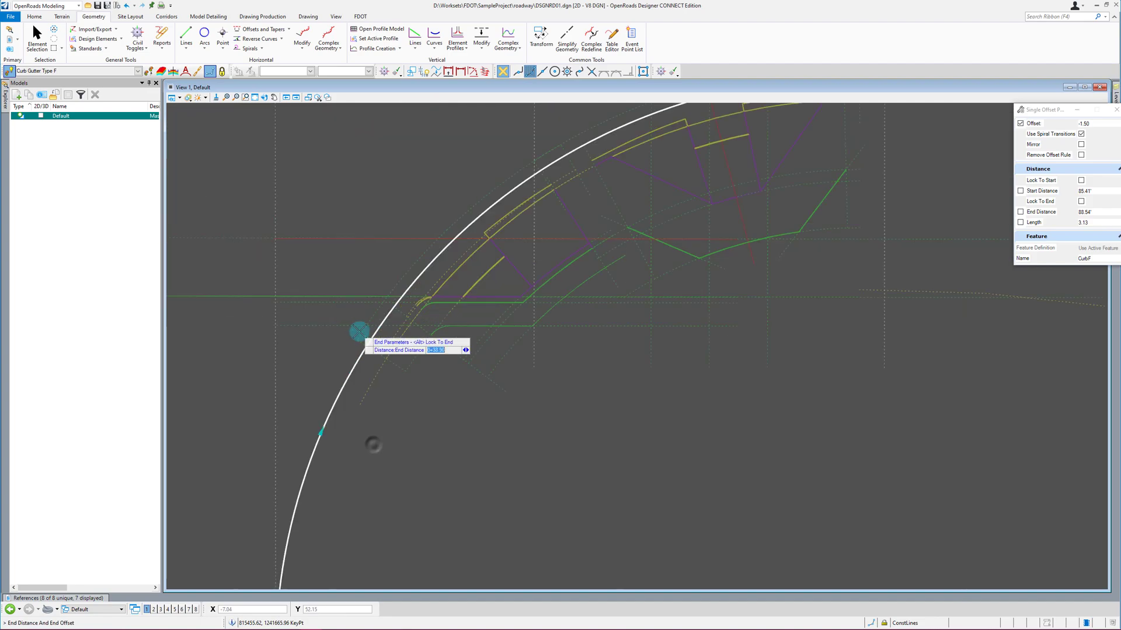
pyautogui.scroll(2, 485, 279)
pyautogui.click(478, 277)
pyautogui.click(530, 319)
pyautogui.scroll(-3, 490, 432)
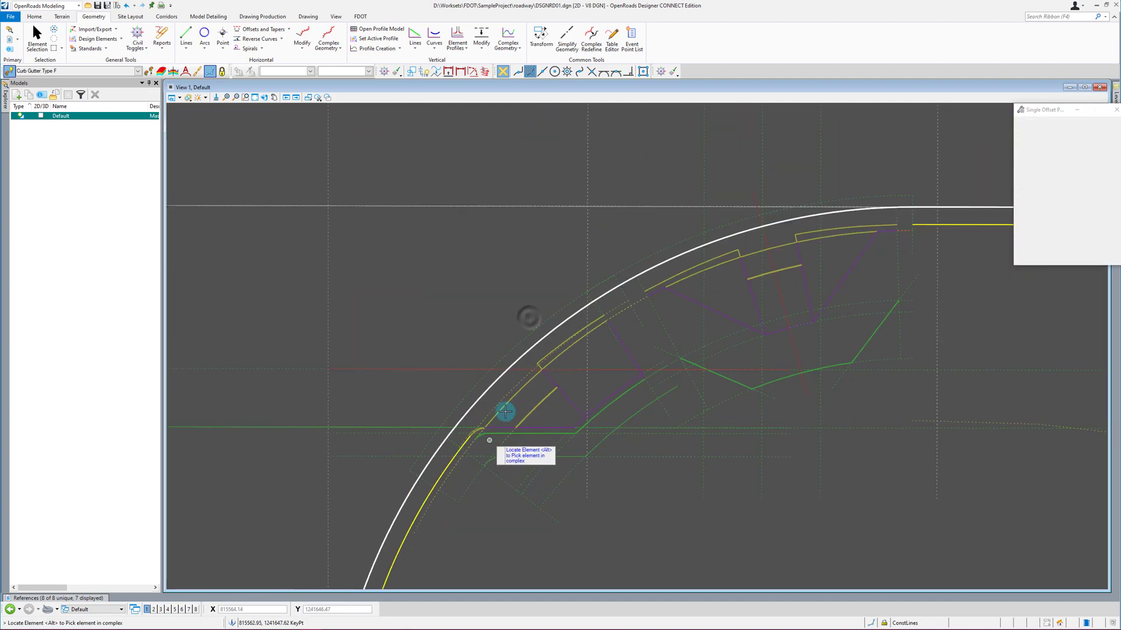
# Step: Bridge the gap between the far return's two ramps with a Curb Gutter Type F partial offset 1.50 ft outside the EOPA line, without mirroring
pyautogui.scroll(3, 654, 266)
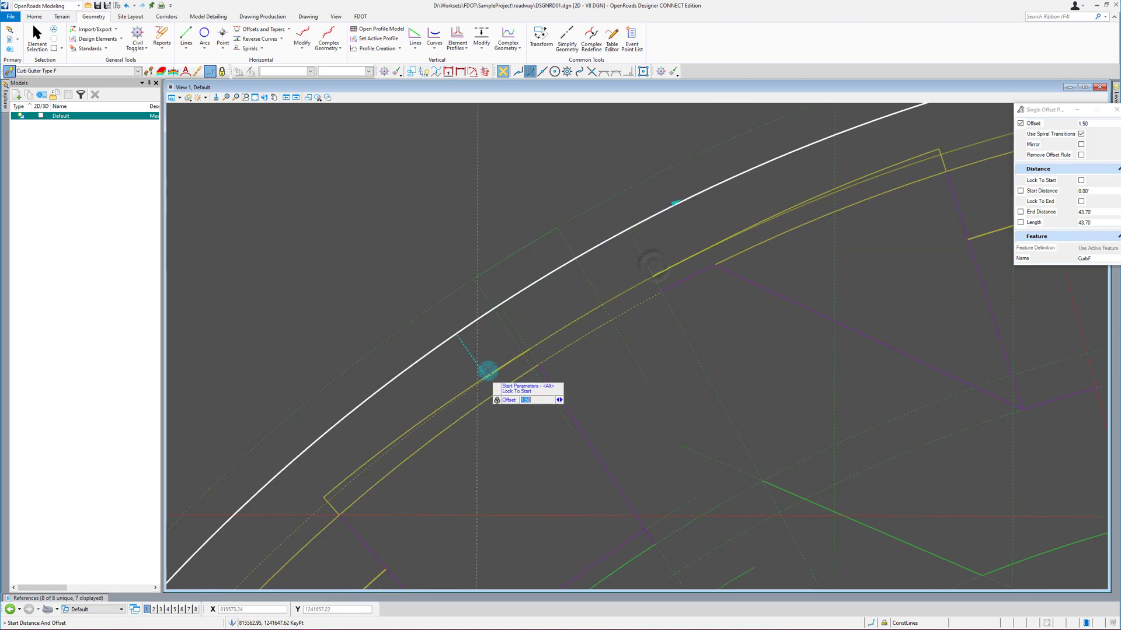
pyautogui.click(503, 358)
pyautogui.click(507, 360)
pyautogui.scroll(-2, 442, 402)
pyautogui.scroll(2, 522, 356)
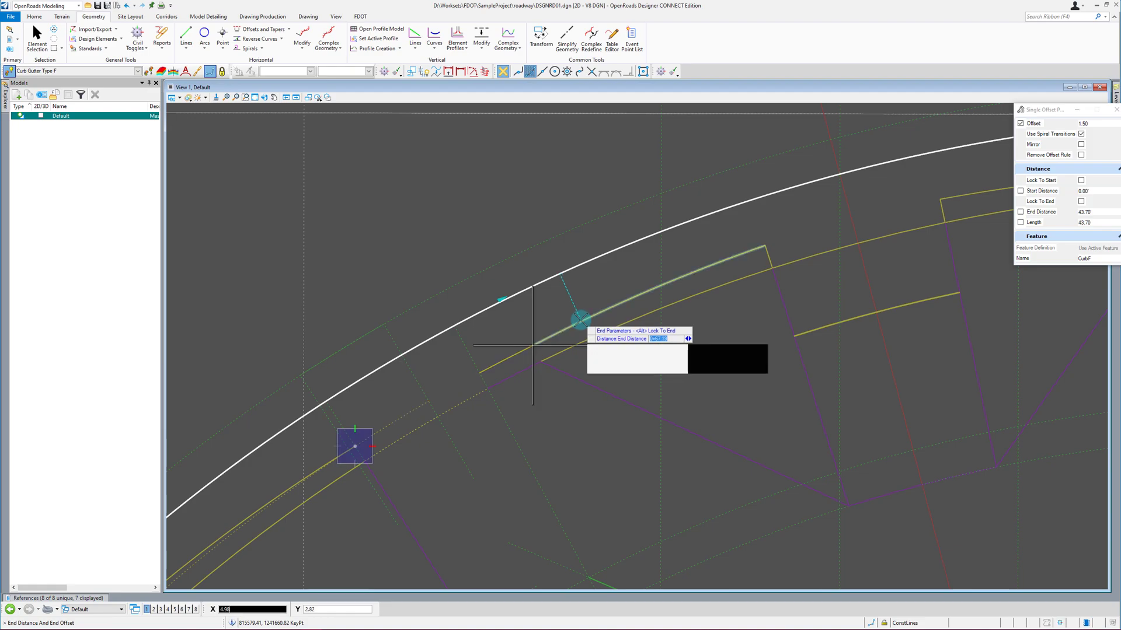
pyautogui.click(533, 345)
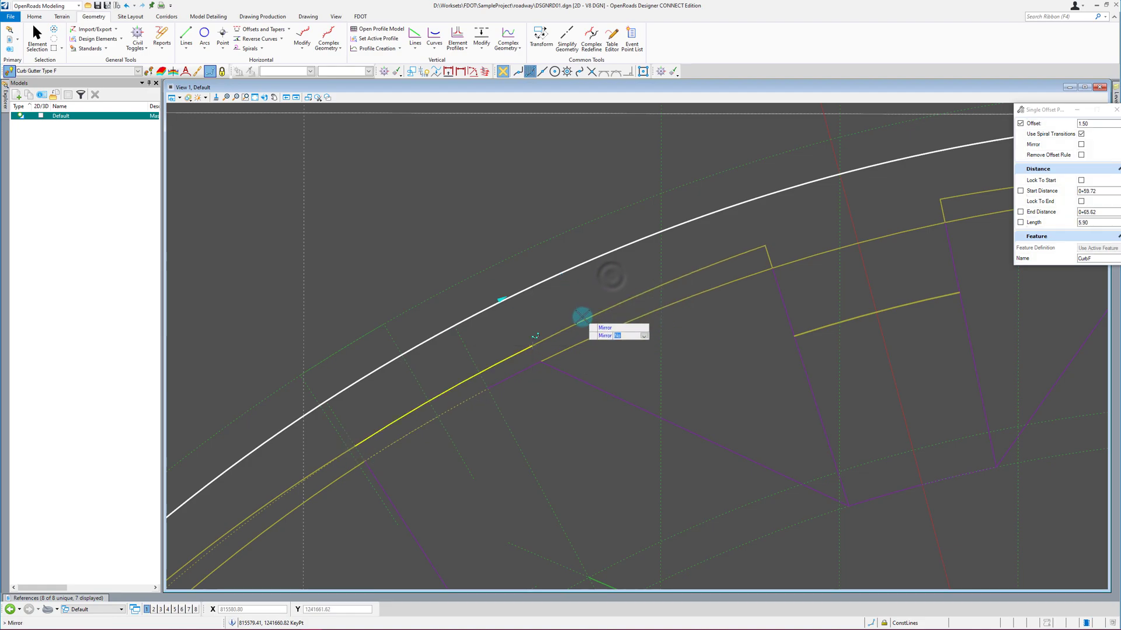
pyautogui.click(429, 397)
# Step: Connect the far return's last ramp gutter to the mainline curb with a Curb Gutter Type F partial offset of 1.50 ft
pyautogui.scroll(-3, 430, 398)
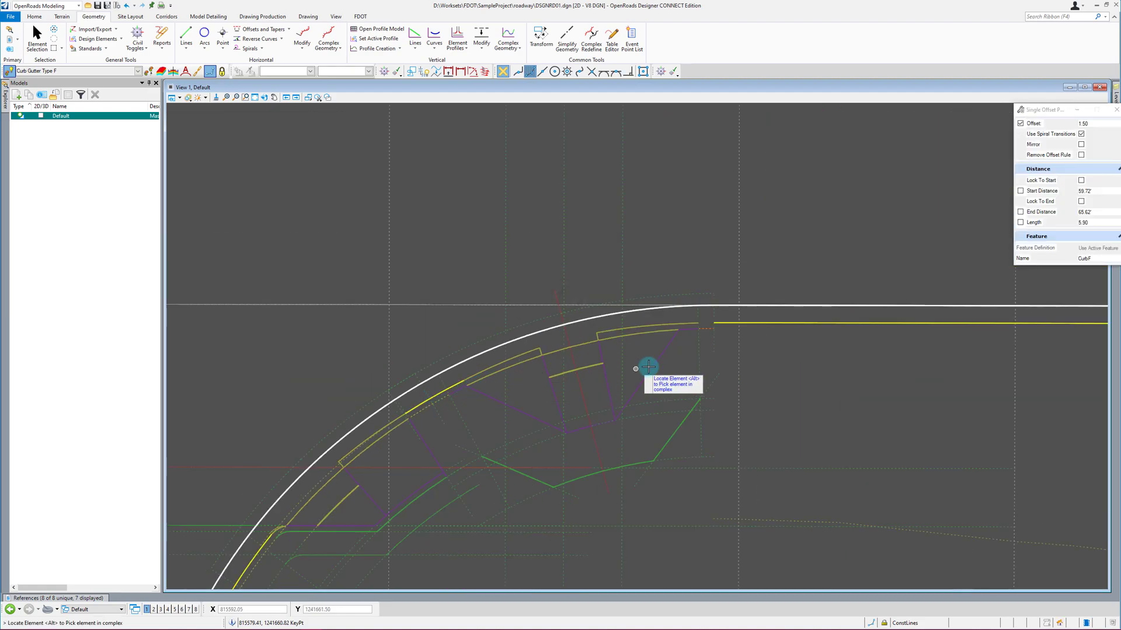
pyautogui.scroll(4, 706, 315)
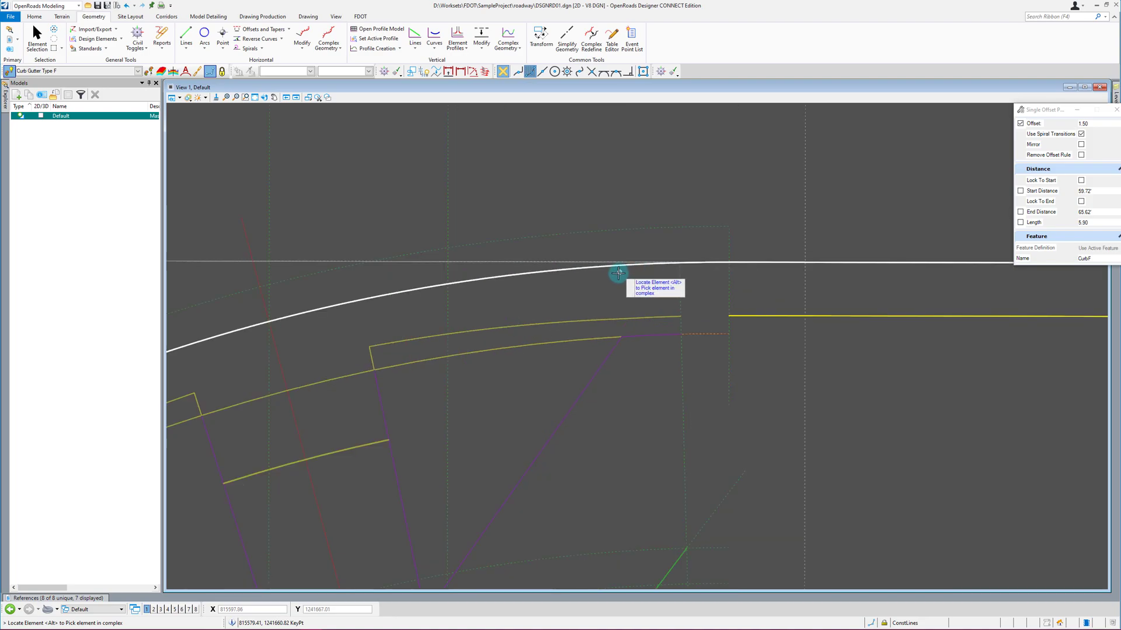
pyautogui.click(621, 290)
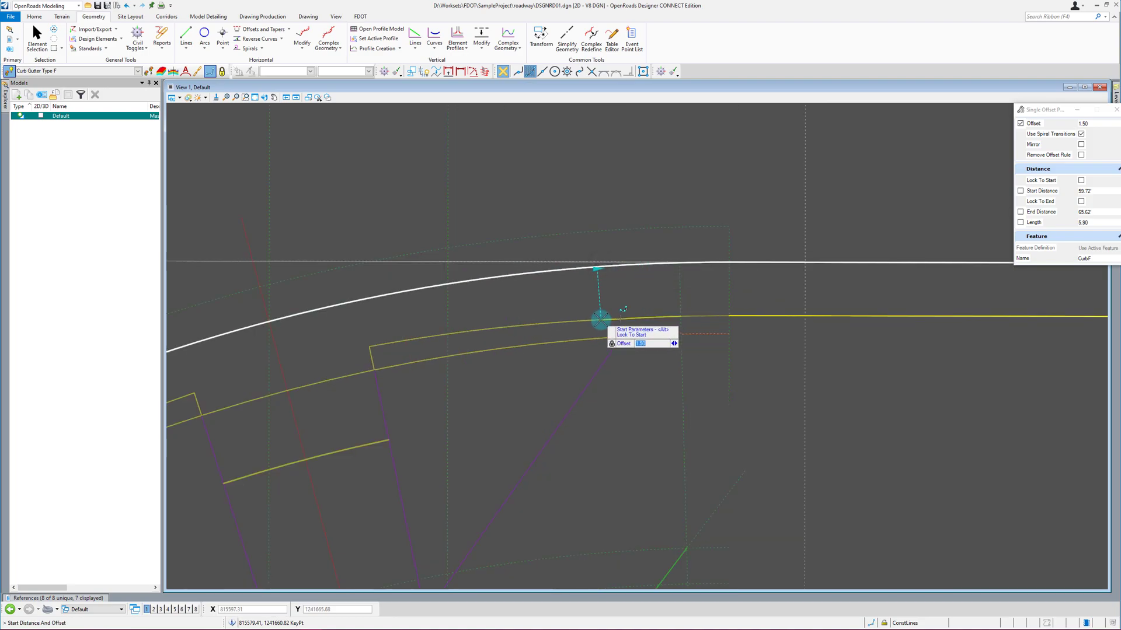
pyautogui.click(635, 297)
pyautogui.click(728, 388)
pyautogui.click(759, 369)
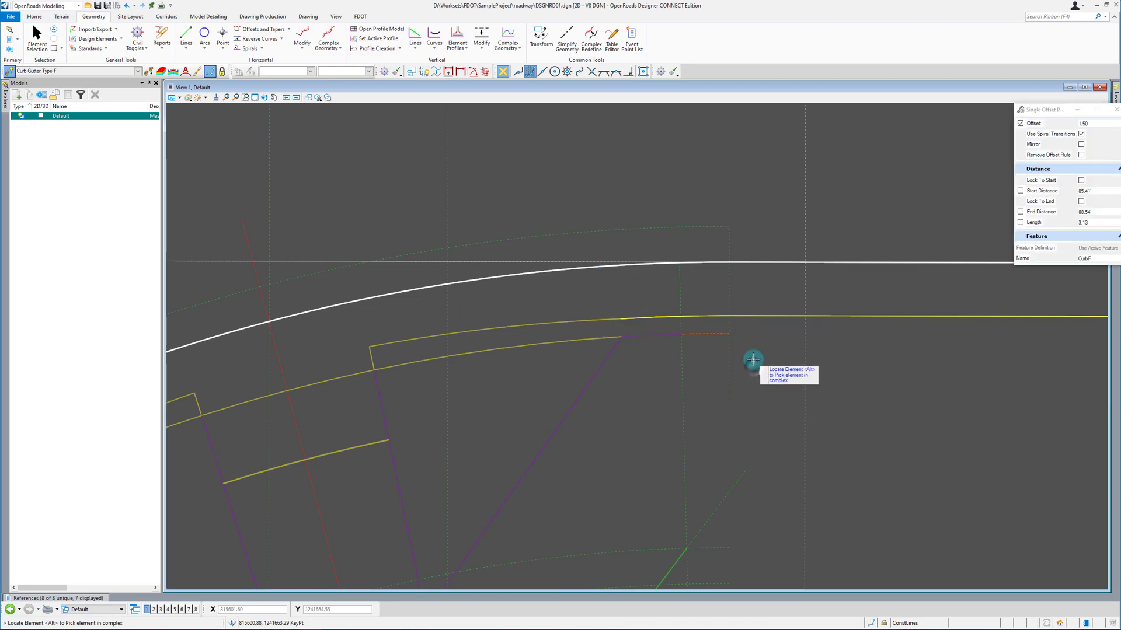
# Step: Offset the curb lines of the first ramp on the right-hand curb return by 0.00 using the Curb Gutter Type F feature
pyautogui.press('Escape')
pyautogui.scroll(-3, 864, 295)
pyautogui.scroll(-2, 684, 246)
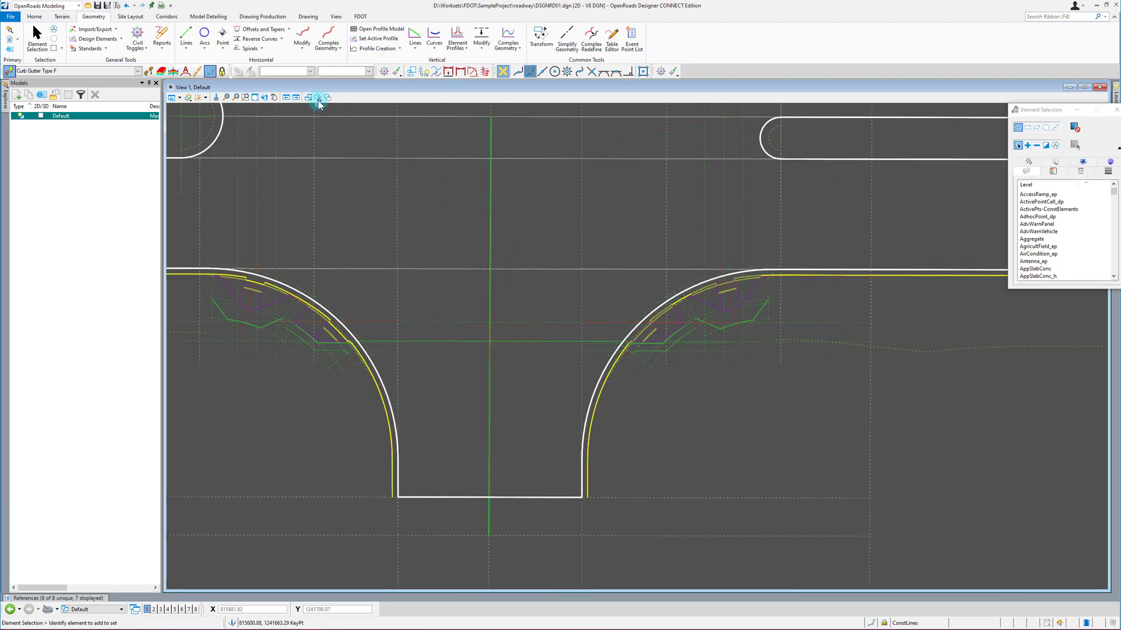
pyautogui.click(272, 40)
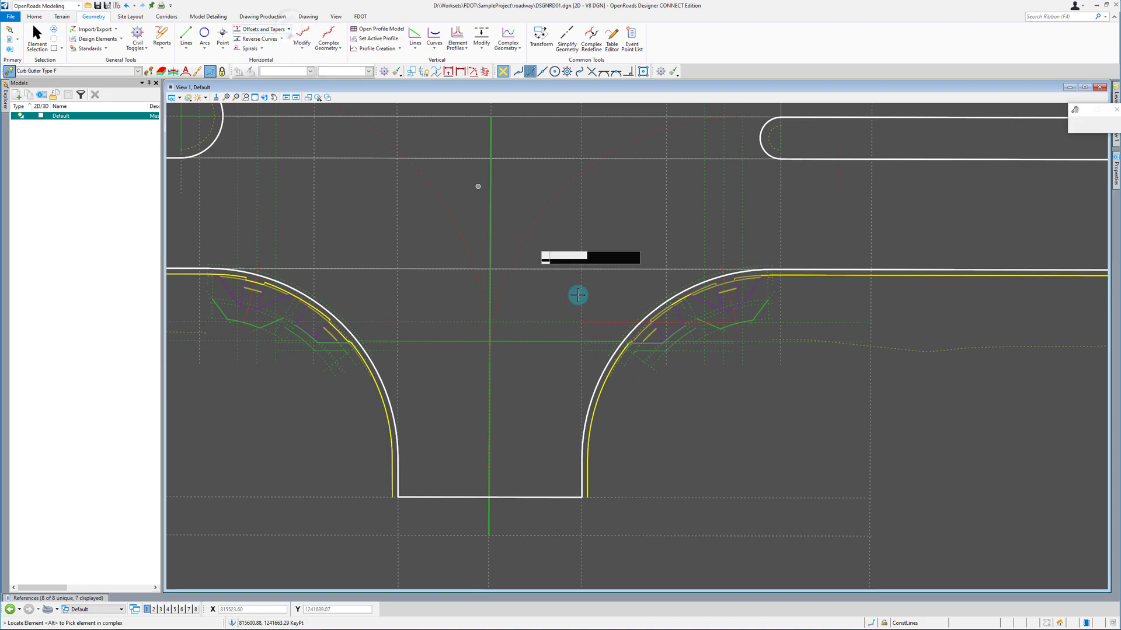
pyautogui.scroll(5, 633, 346)
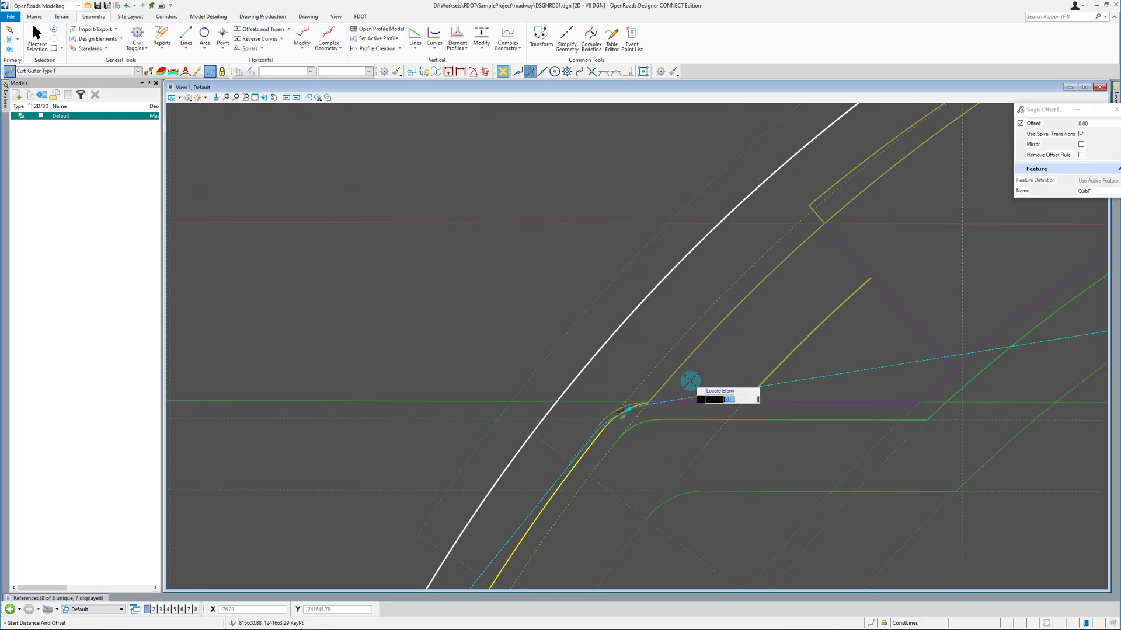
pyautogui.click(825, 190)
pyautogui.click(794, 188)
pyautogui.scroll(-2, 452, 423)
pyautogui.scroll(1, 705, 277)
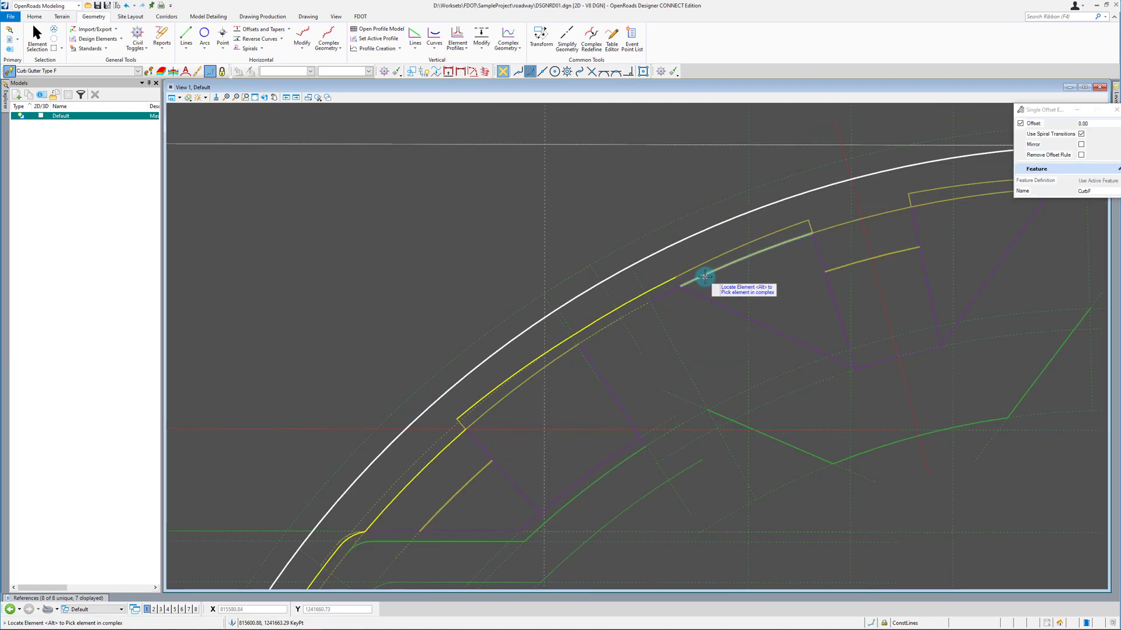
# Step: Offset the remaining curb lines around the second ramp on the right-hand curb return by 0.00 as Curb Gutter Type F
pyautogui.click(843, 221)
pyautogui.click(920, 184)
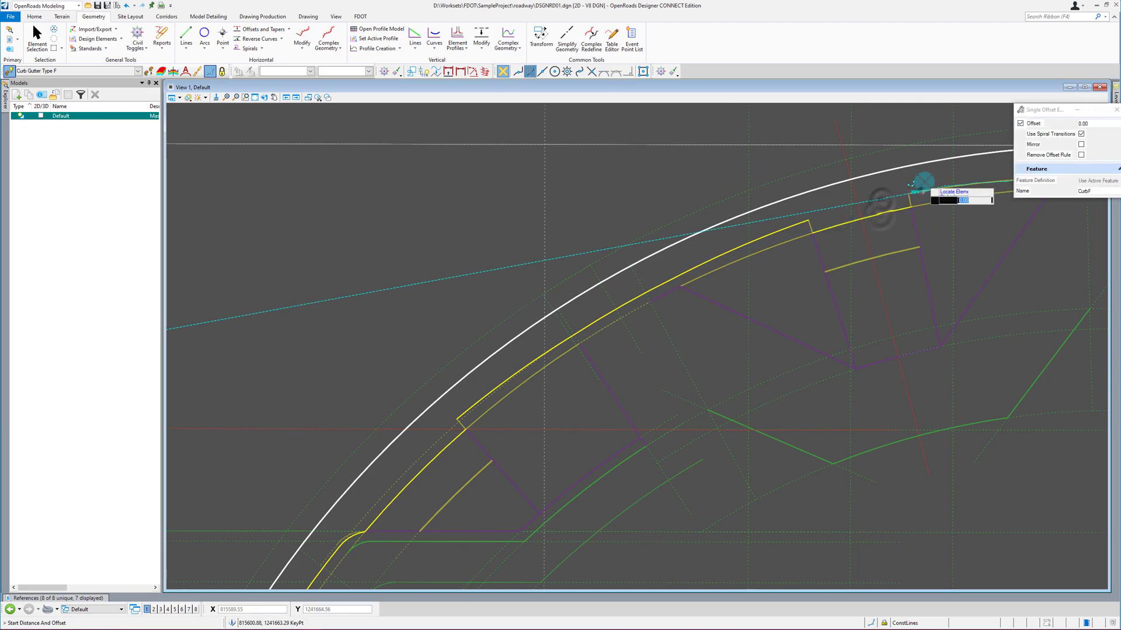
pyautogui.scroll(-3, 623, 320)
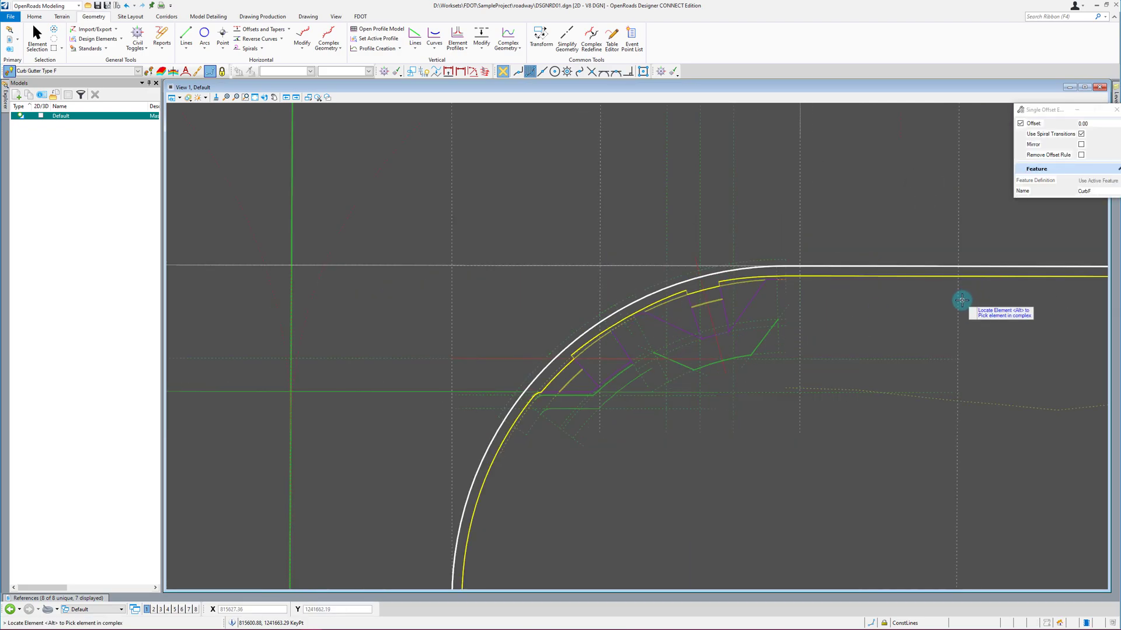
pyautogui.scroll(-3, 1010, 356)
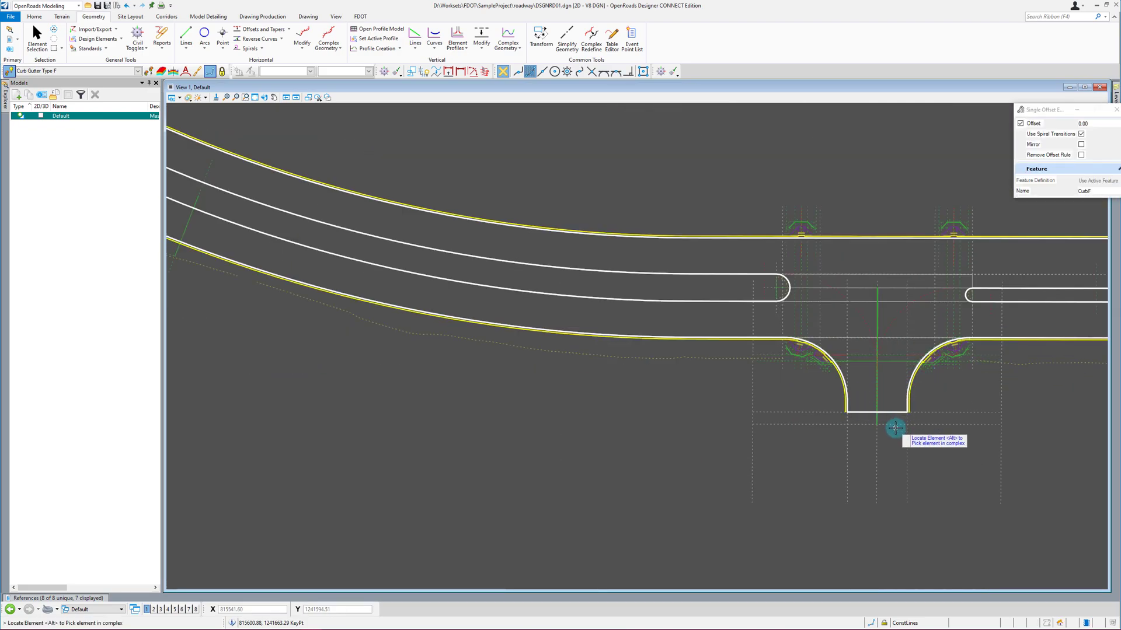
pyautogui.scroll(-4, 893, 429)
pyautogui.scroll(2, 932, 422)
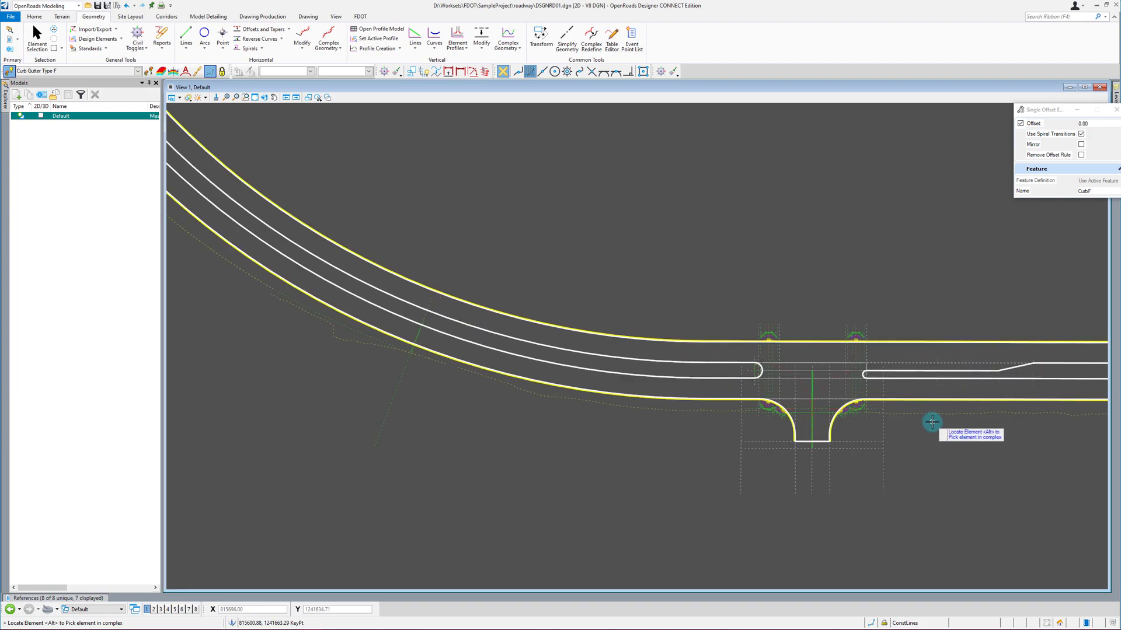
pyautogui.scroll(2, 931, 422)
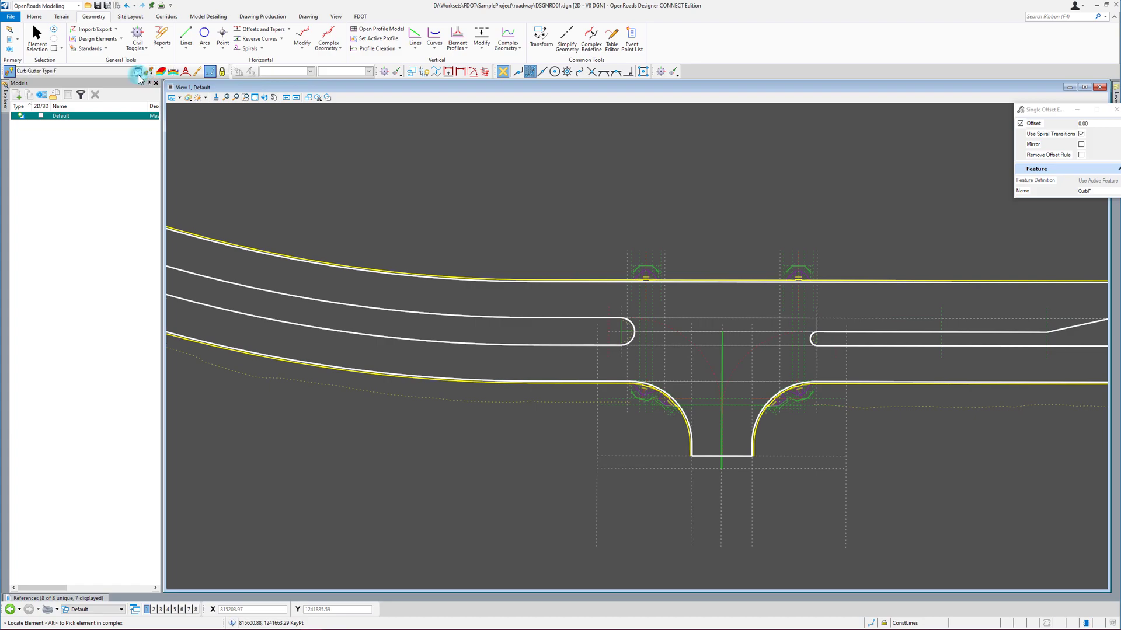
# Step: Change the active feature definition to Curb Gutter Type E
pyautogui.click(138, 72)
pyautogui.click(109, 122)
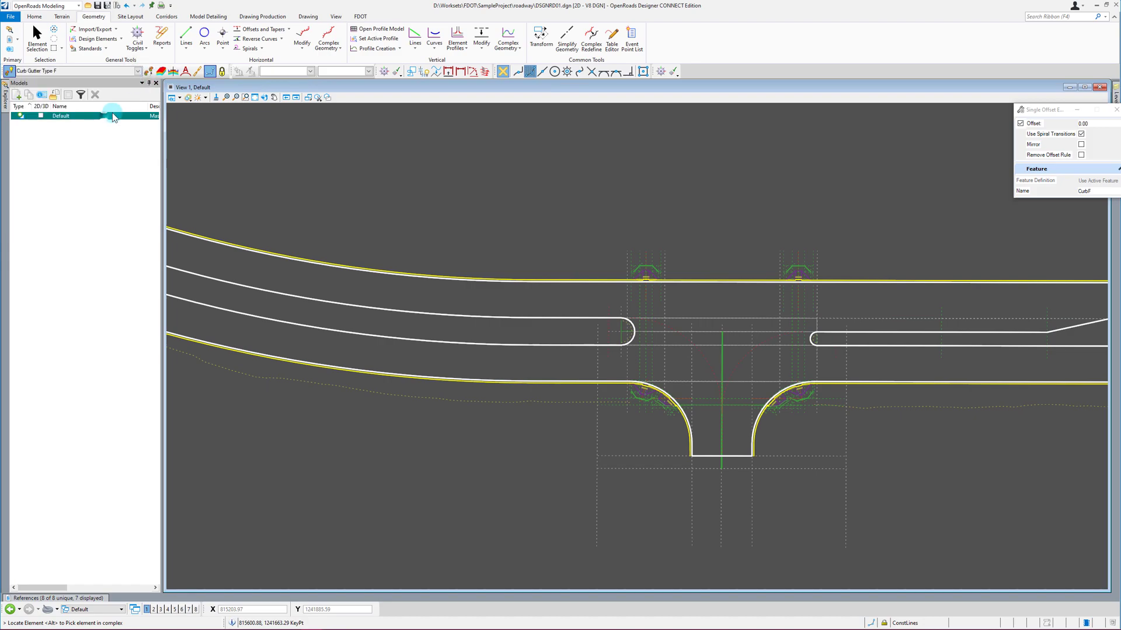
pyautogui.click(151, 69)
pyautogui.click(138, 71)
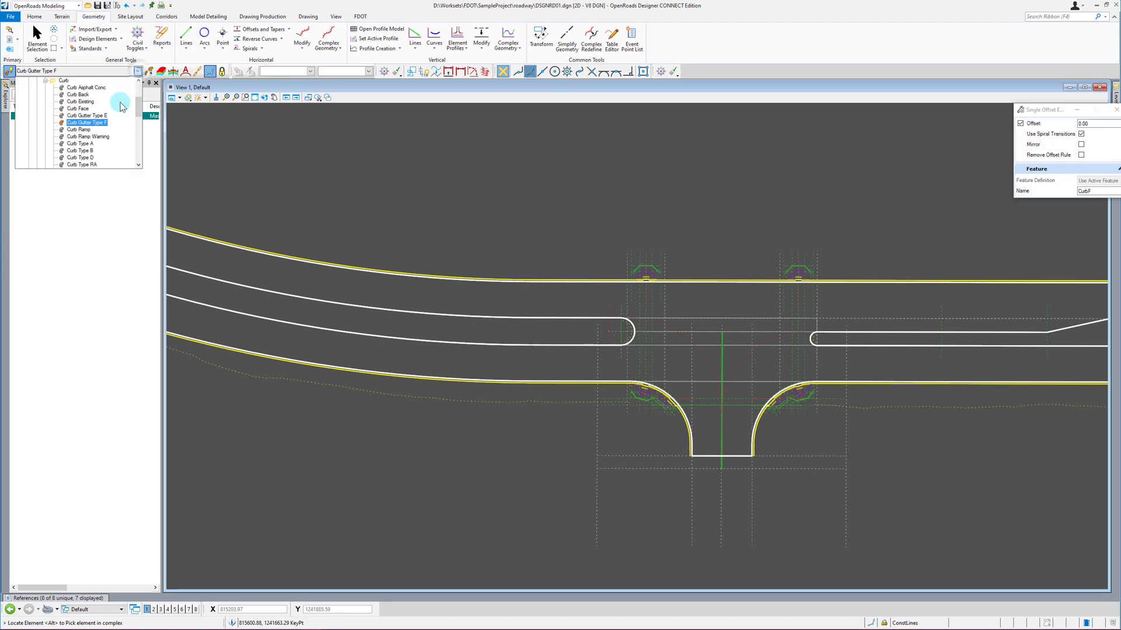
pyautogui.click(105, 121)
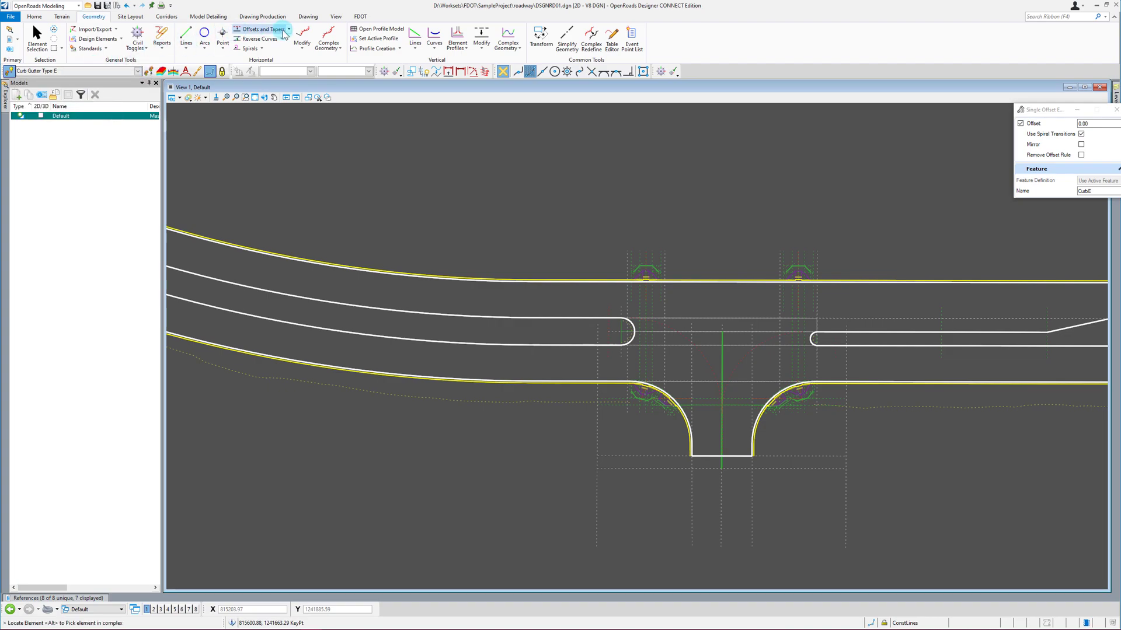
# Step: Offset the left median's two long edges and its rounded nose 1.50 inward as Curb Gutter Type E
pyautogui.click(292, 42)
pyautogui.scroll(1, 777, 362)
pyautogui.scroll(-2, 835, 382)
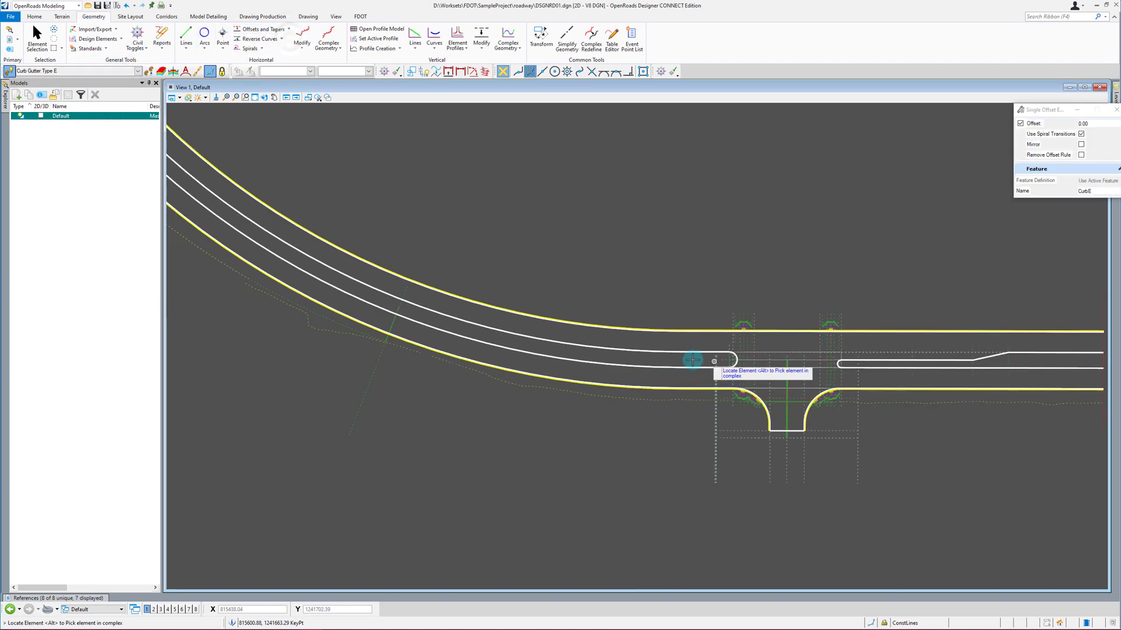
pyautogui.scroll(1, 651, 365)
pyautogui.click(641, 368)
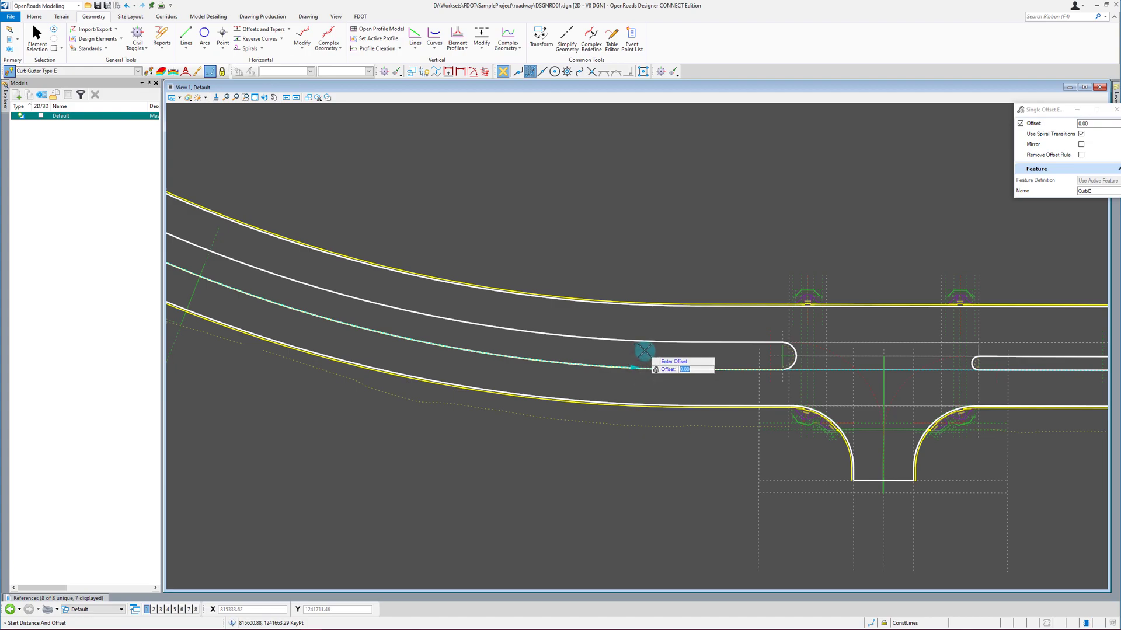
pyautogui.click(644, 349)
pyautogui.scroll(2, 782, 348)
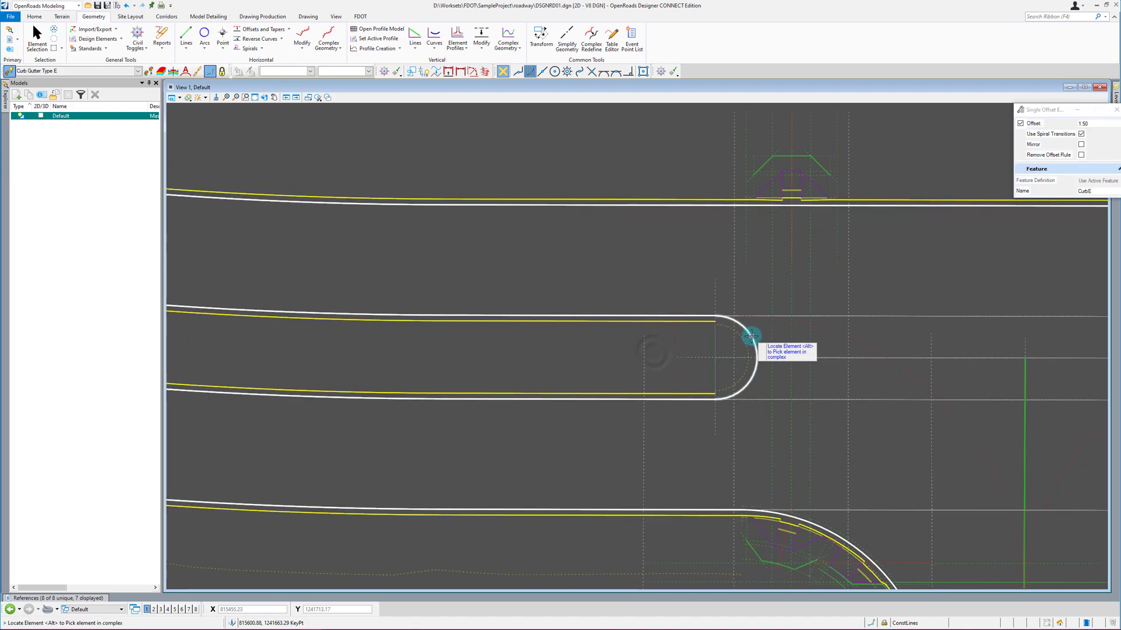
pyautogui.scroll(-3, 356, 353)
# Step: Offset the right median's rounded nose and its straight upper and lower edges 1.50 inward as Curb Gutter Type E
pyautogui.scroll(3, 702, 358)
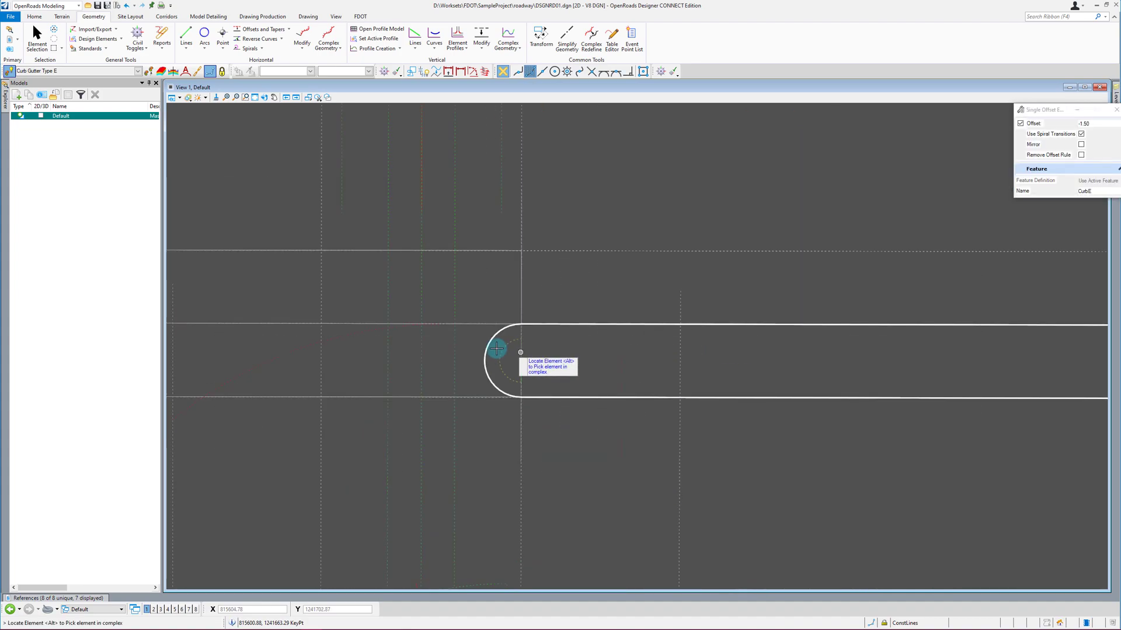
pyautogui.click(566, 349)
pyautogui.click(573, 330)
pyautogui.click(572, 325)
pyautogui.click(572, 365)
pyautogui.click(573, 366)
pyautogui.click(568, 398)
pyautogui.click(568, 369)
pyautogui.click(568, 366)
# Step: Offset the right median's taper and the straight upper edge beyond it 1.50 inward as Curb Gutter Type E
pyautogui.scroll(-3, 335, 391)
pyautogui.scroll(1, 637, 381)
pyautogui.scroll(2, 636, 381)
pyautogui.click(617, 349)
pyautogui.click(631, 385)
pyautogui.click(755, 361)
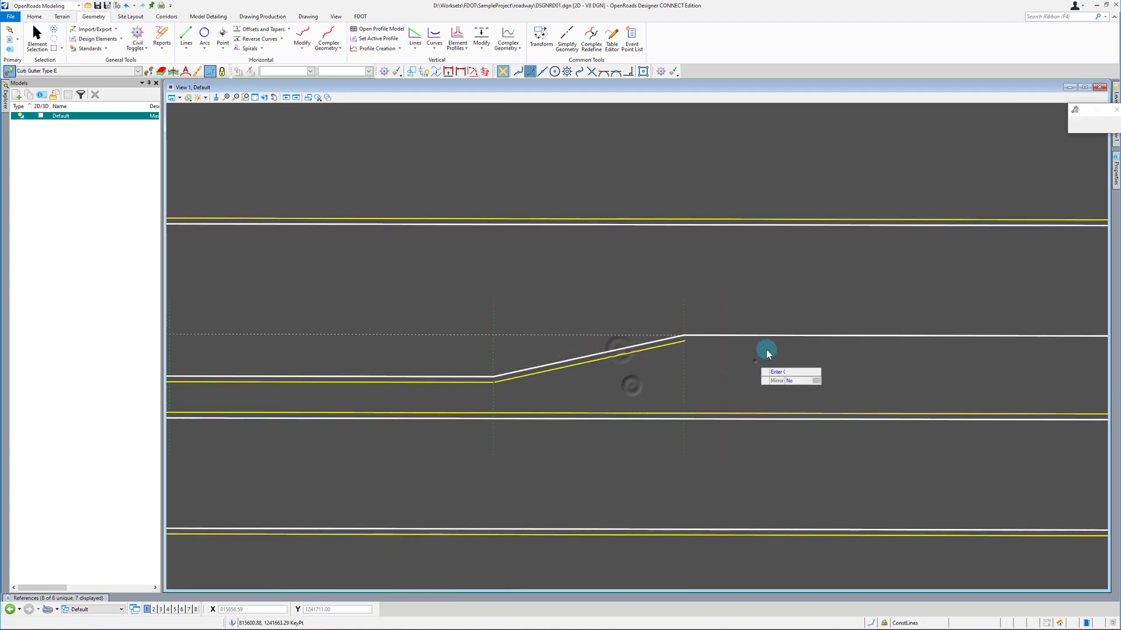
pyautogui.click(771, 335)
pyautogui.click(772, 374)
pyautogui.click(773, 375)
pyautogui.press('Escape')
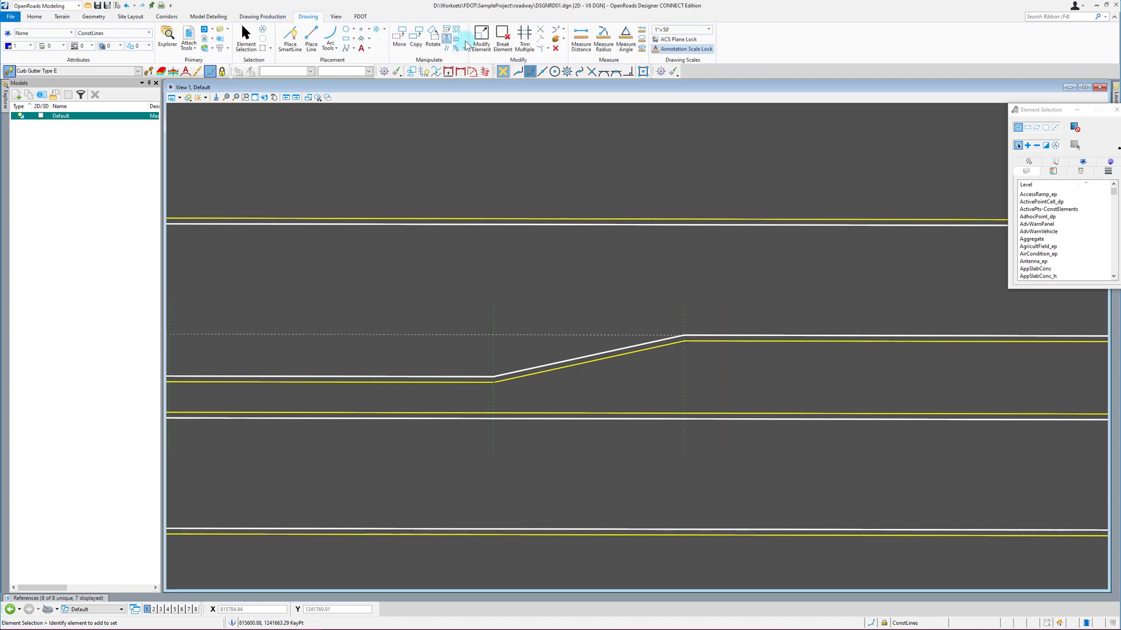
# Step: Trim the offset Type E curb lines to their intersections at both ends of the right median's taper
pyautogui.click(541, 32)
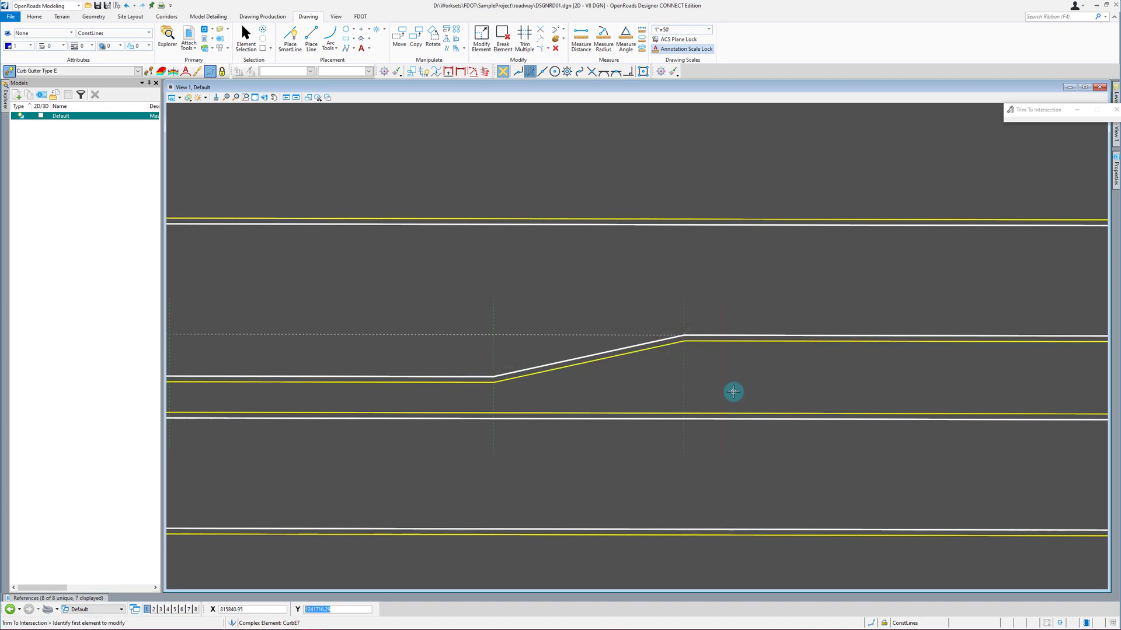
pyautogui.press('Escape')
pyautogui.scroll(-5, 914, 357)
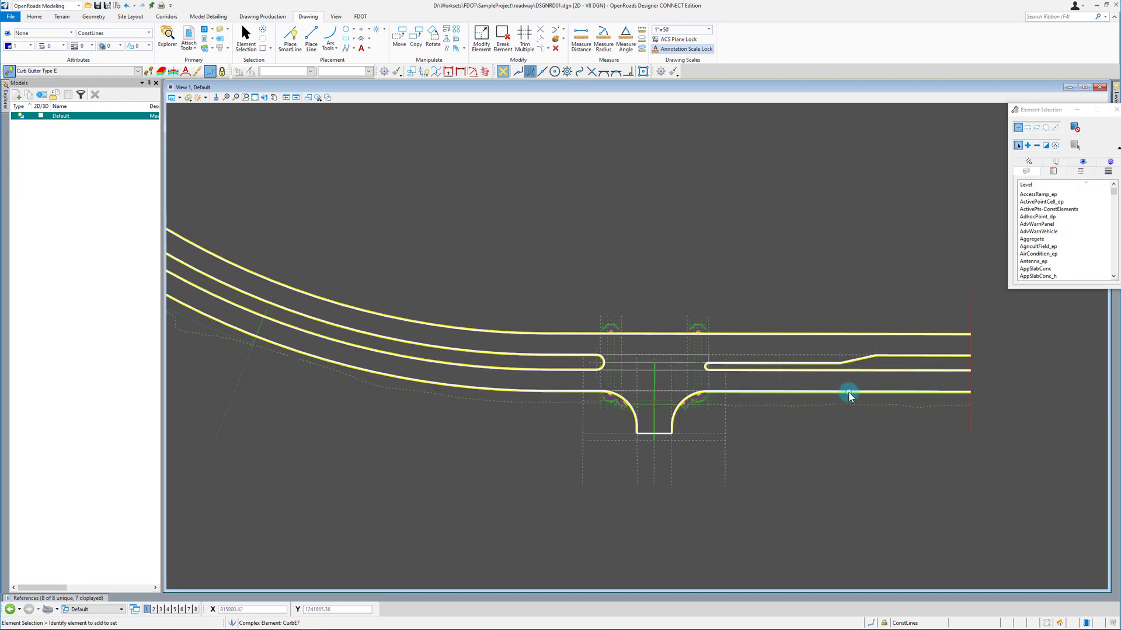
# Step: Set the feature definition to Curb Back and offset the left median's lower Type E curb line 0.75 inward without mirroring
pyautogui.click(138, 71)
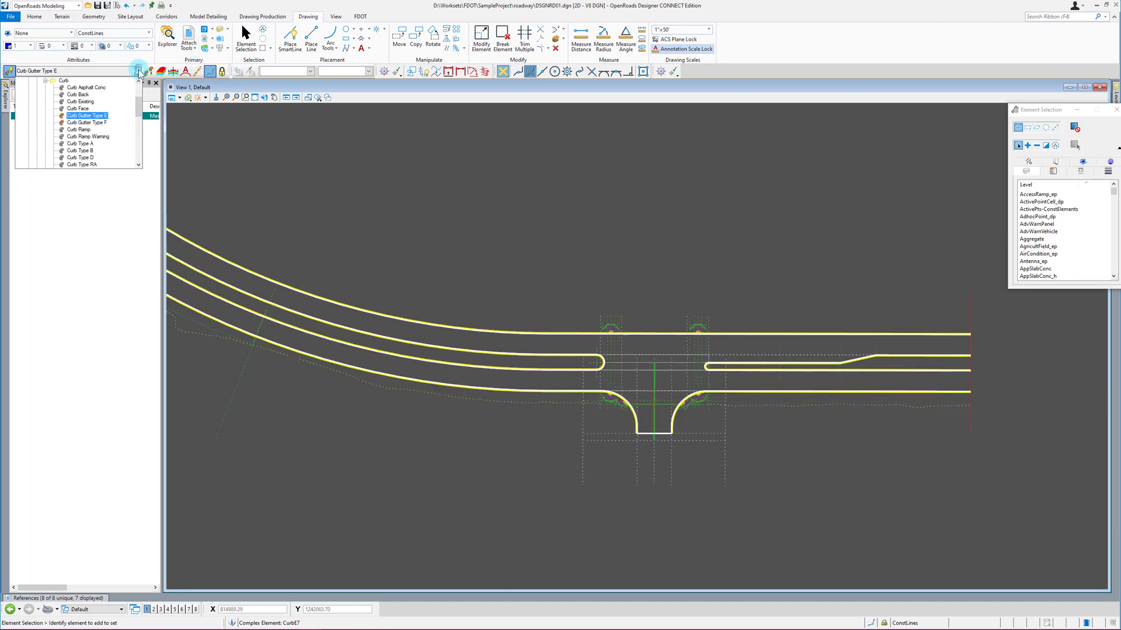
pyautogui.click(78, 95)
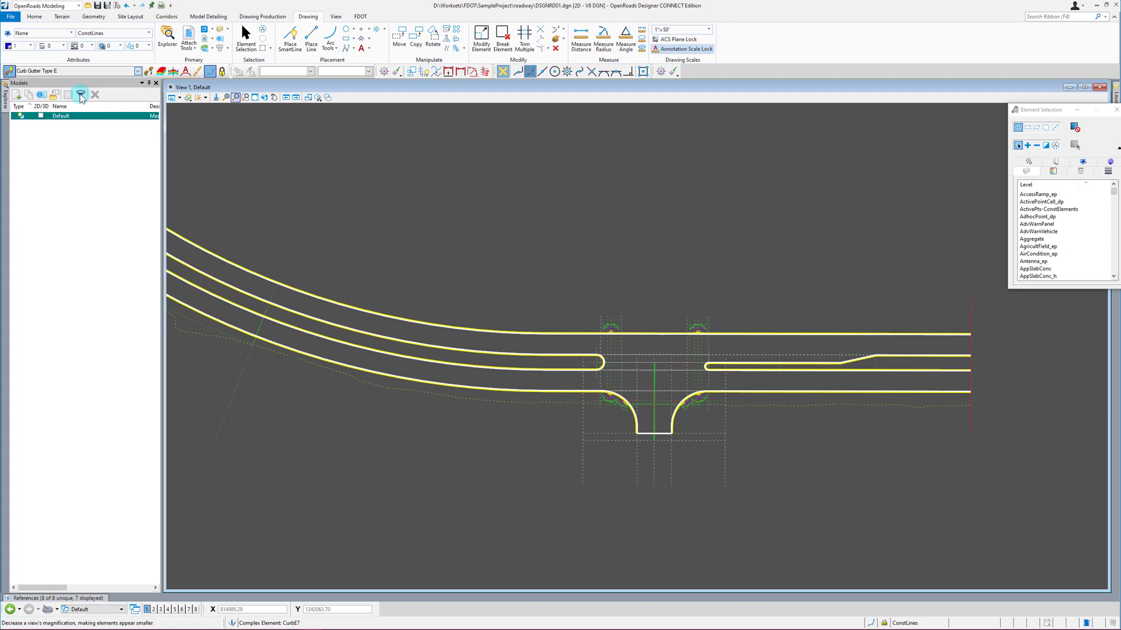
pyautogui.click(95, 18)
pyautogui.click(286, 31)
pyautogui.click(289, 31)
pyautogui.click(291, 41)
pyautogui.scroll(4, 379, 362)
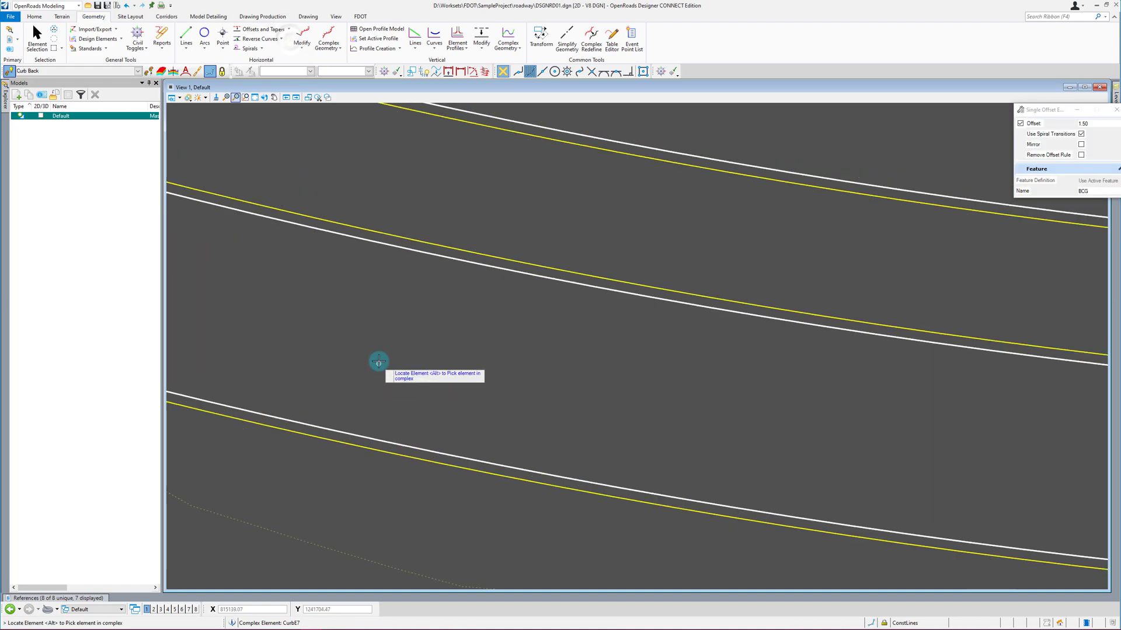
pyautogui.click(423, 241)
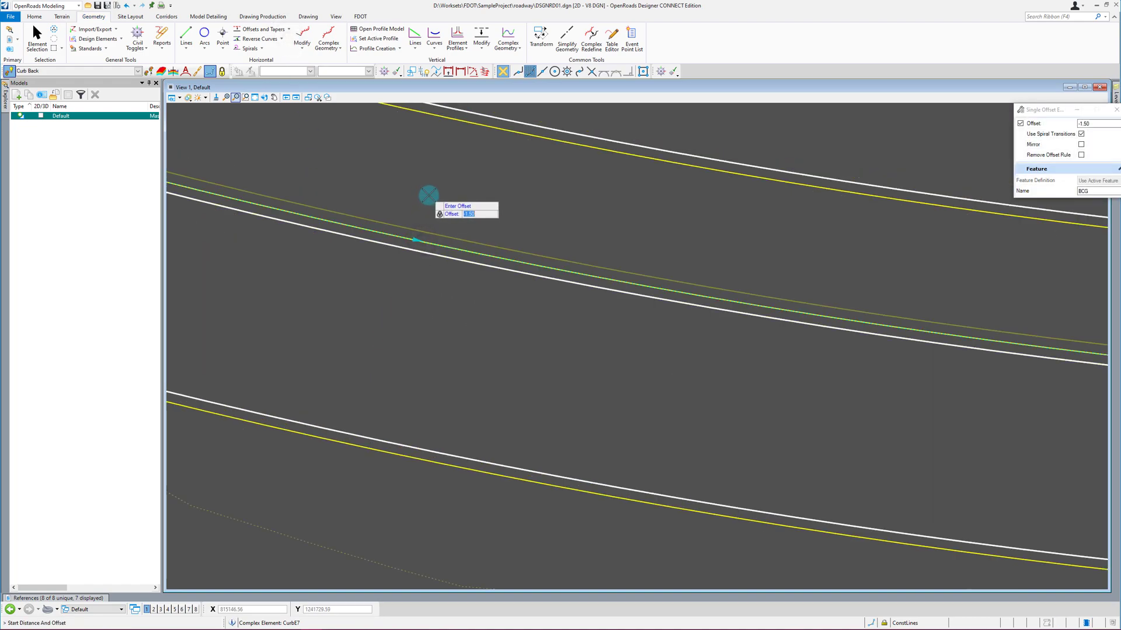
pyautogui.press('Return')
pyautogui.click(435, 182)
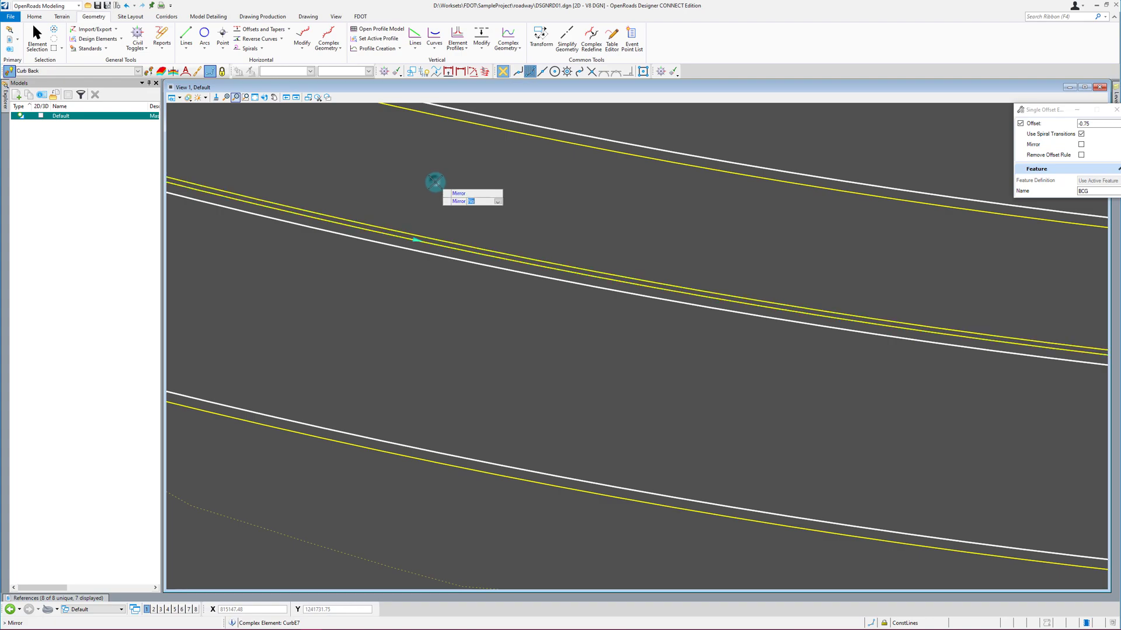
pyautogui.click(435, 183)
# Step: Offset the left median's upper and nose Type E curb lines 0.75 inward as Curb Back
pyautogui.scroll(-2, 620, 423)
pyautogui.click(632, 266)
pyautogui.click(620, 286)
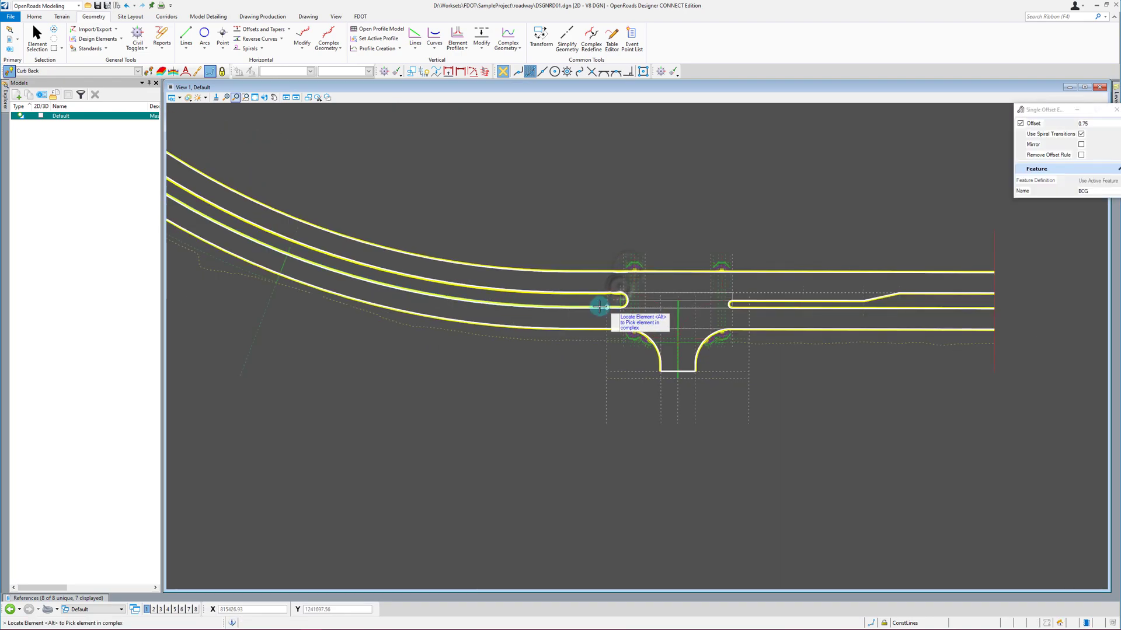
pyautogui.scroll(3, 616, 299)
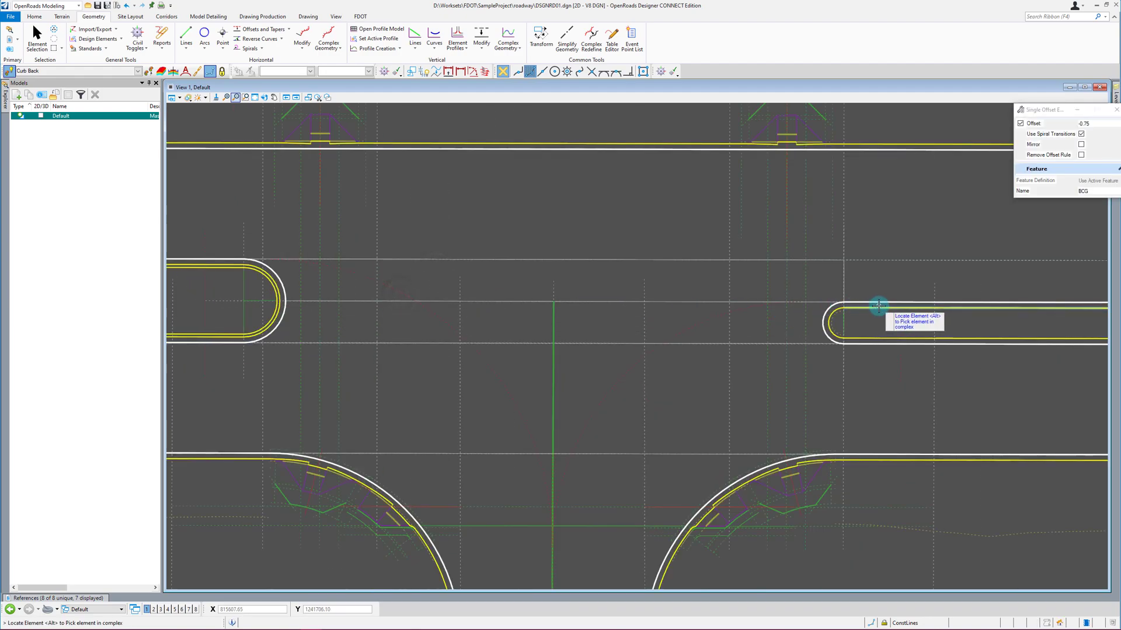
# Step: Offset the right median's nose, straight and taper Type E curb lines 0.75 inward as Curb Back
pyautogui.scroll(3, 876, 305)
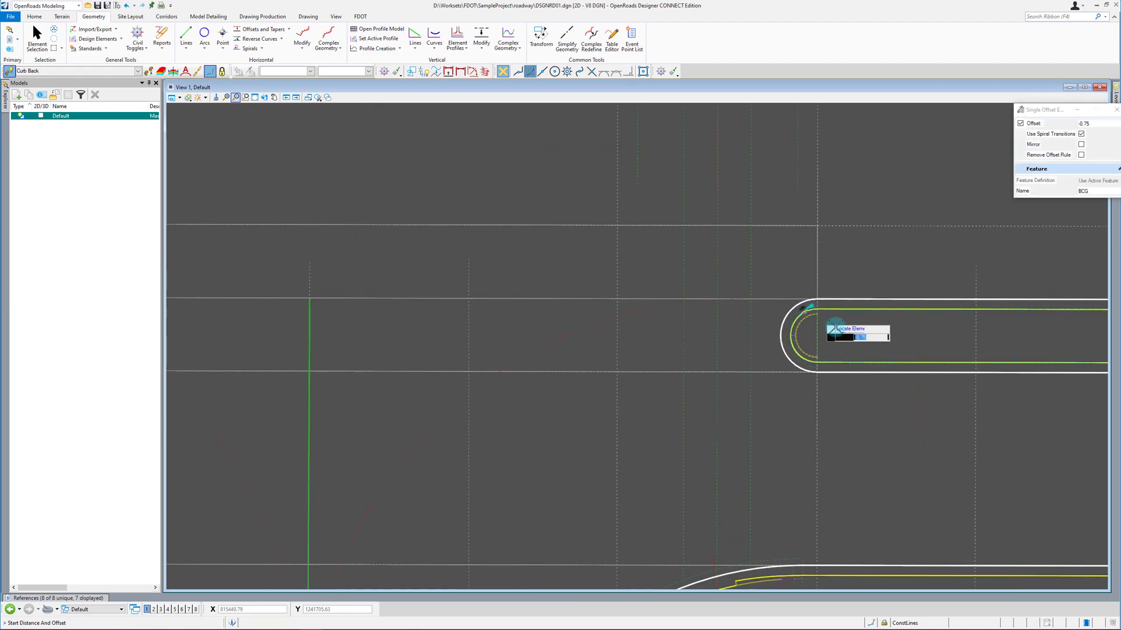
pyautogui.click(845, 350)
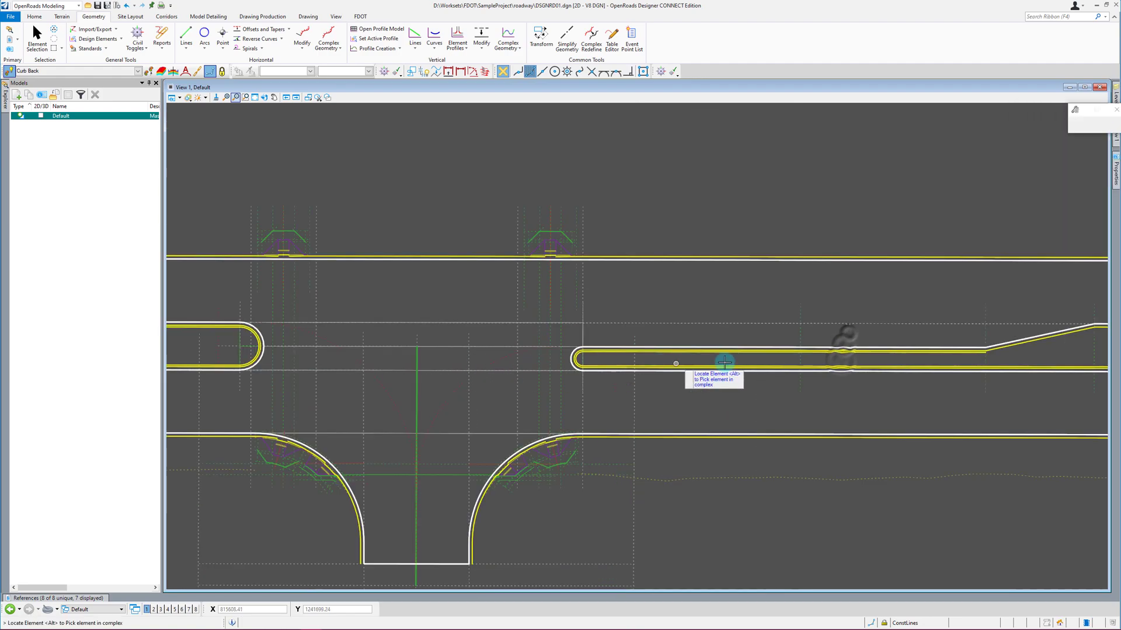
pyautogui.scroll(3, 1053, 351)
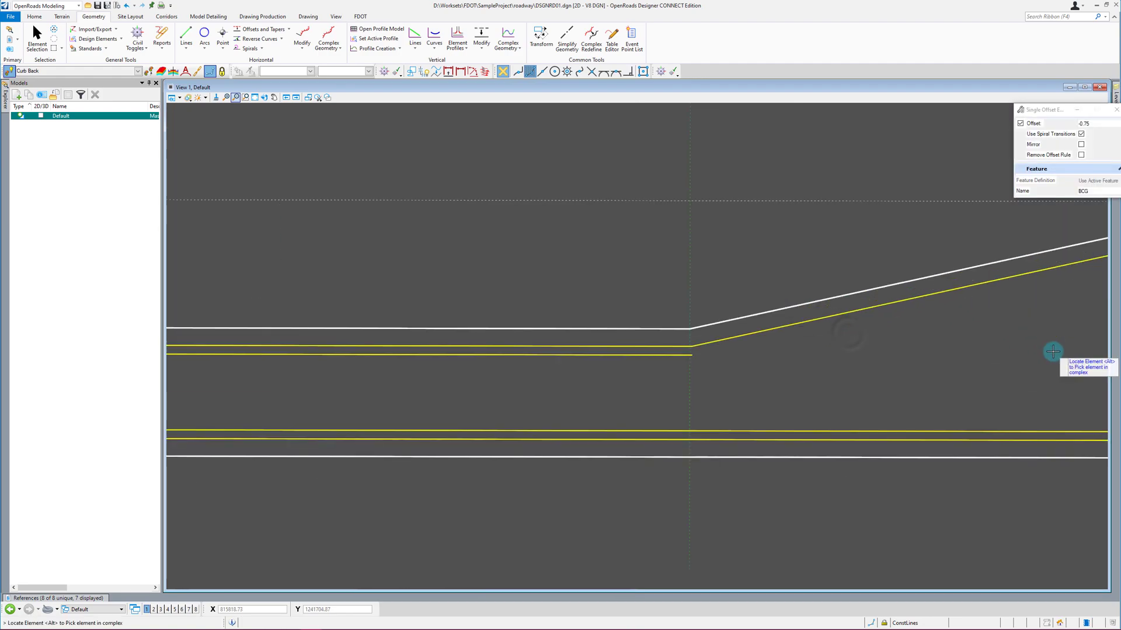
pyautogui.click(870, 306)
pyautogui.click(903, 353)
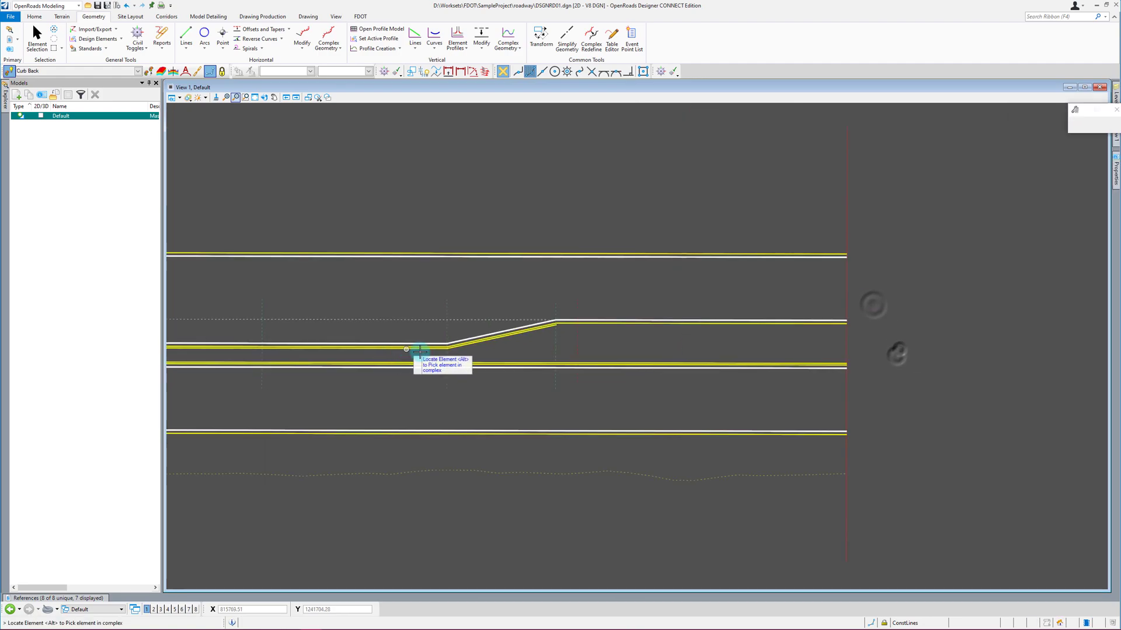
pyautogui.scroll(3, 609, 318)
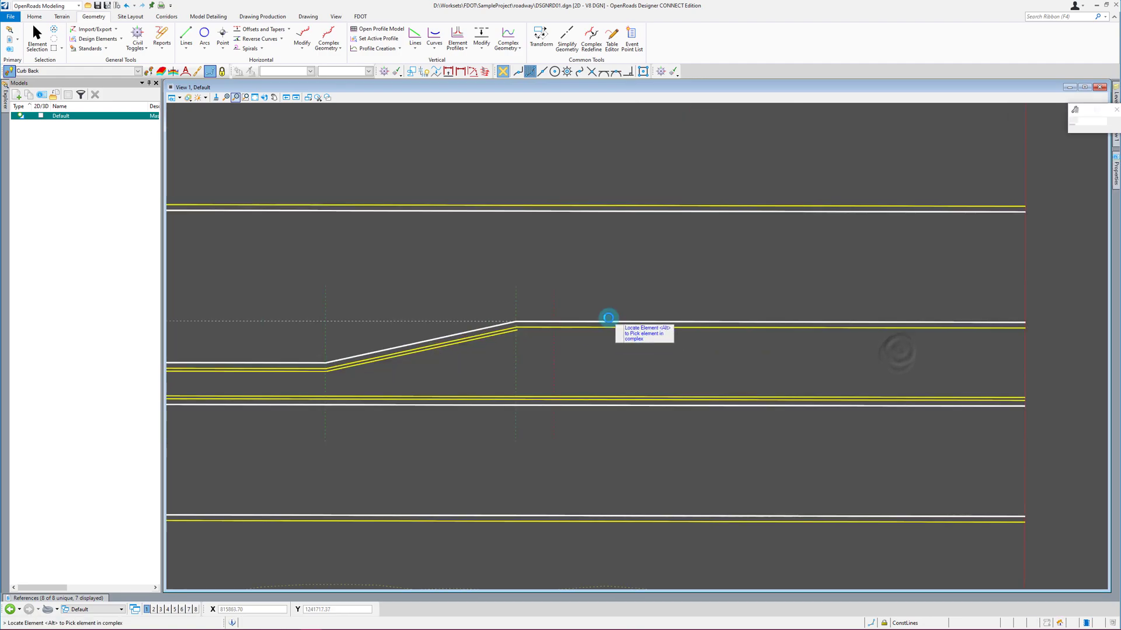
pyautogui.click(608, 318)
pyautogui.click(594, 348)
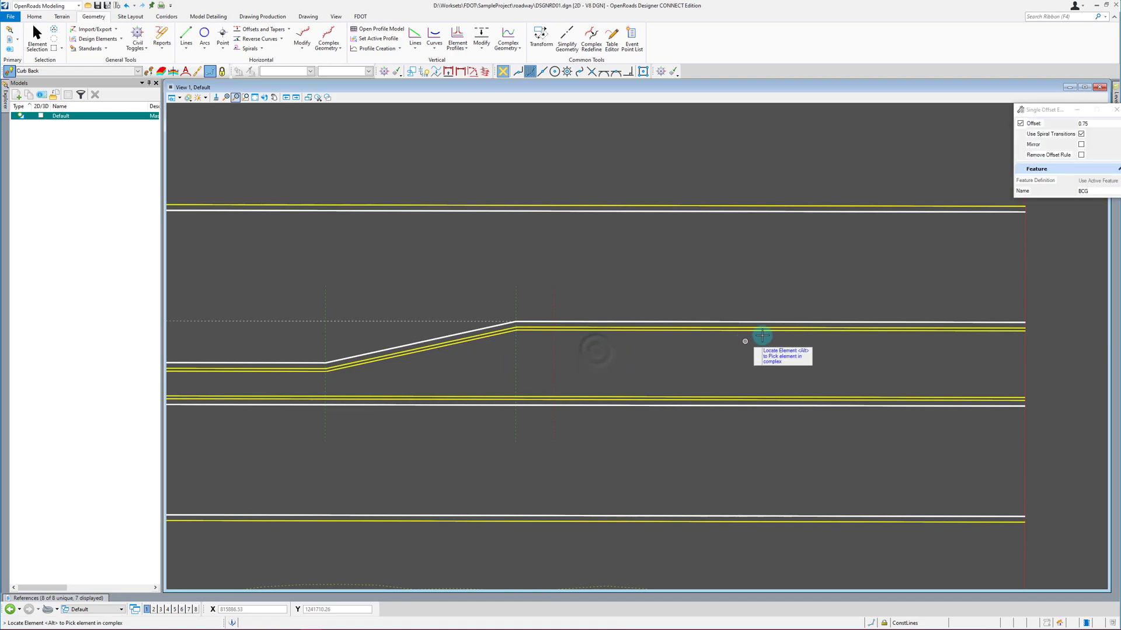
pyautogui.press('Escape')
# Step: Trim the offset Curb Back lines to their intersections at both ends of the right median's taper
pyautogui.click(320, 20)
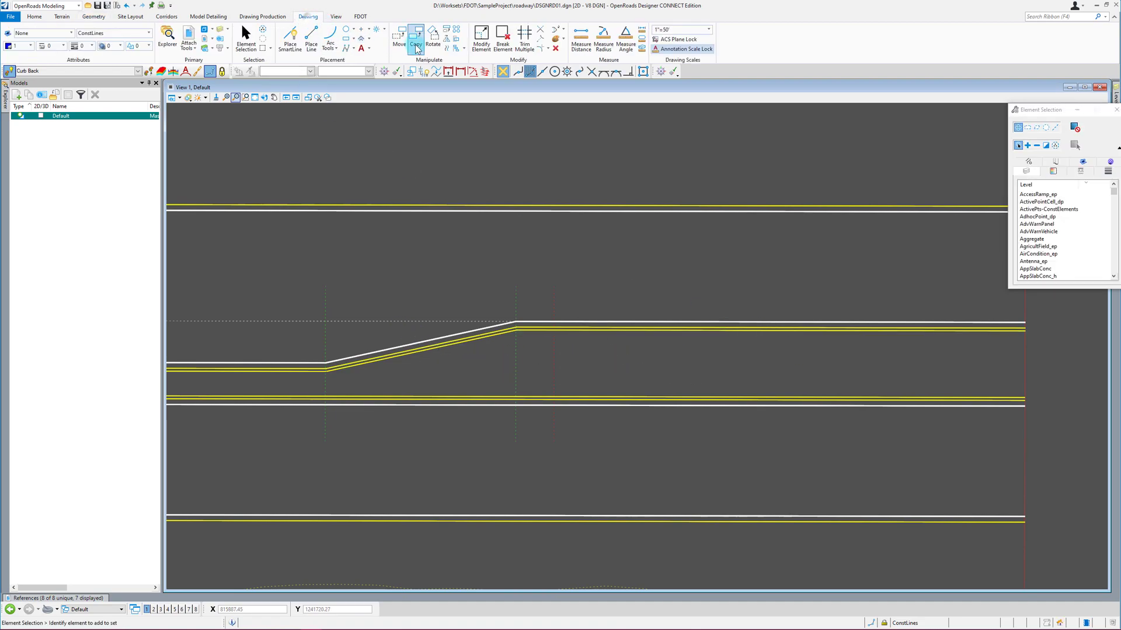
pyautogui.click(308, 371)
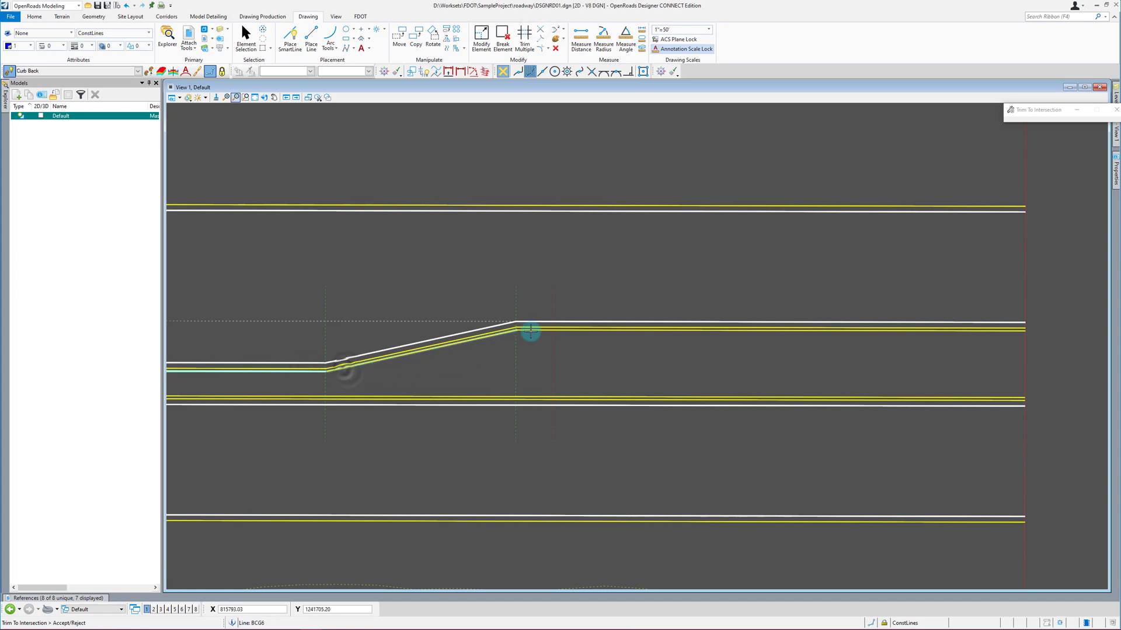
pyautogui.click(510, 338)
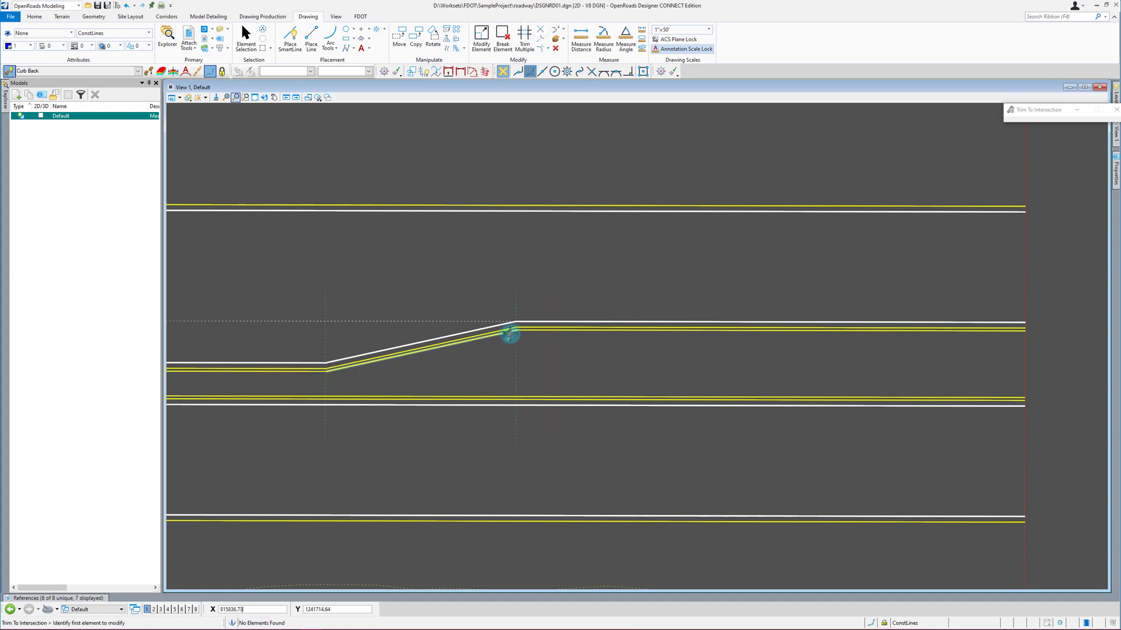
pyautogui.click(530, 331)
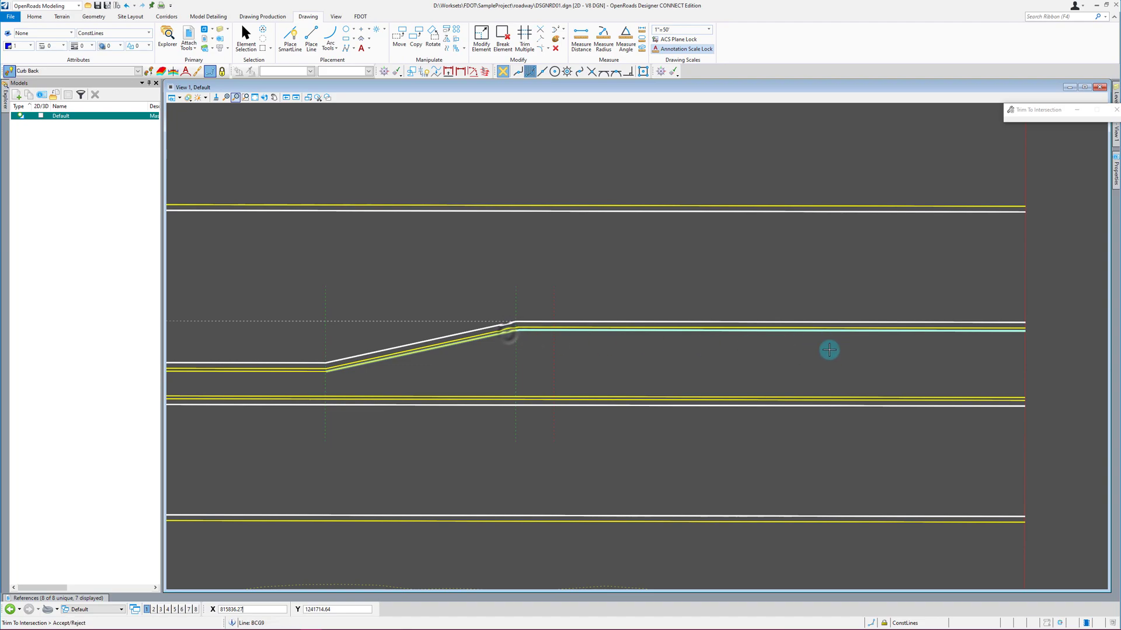
pyautogui.click(664, 368)
pyautogui.press('Escape')
pyautogui.scroll(-5, 840, 337)
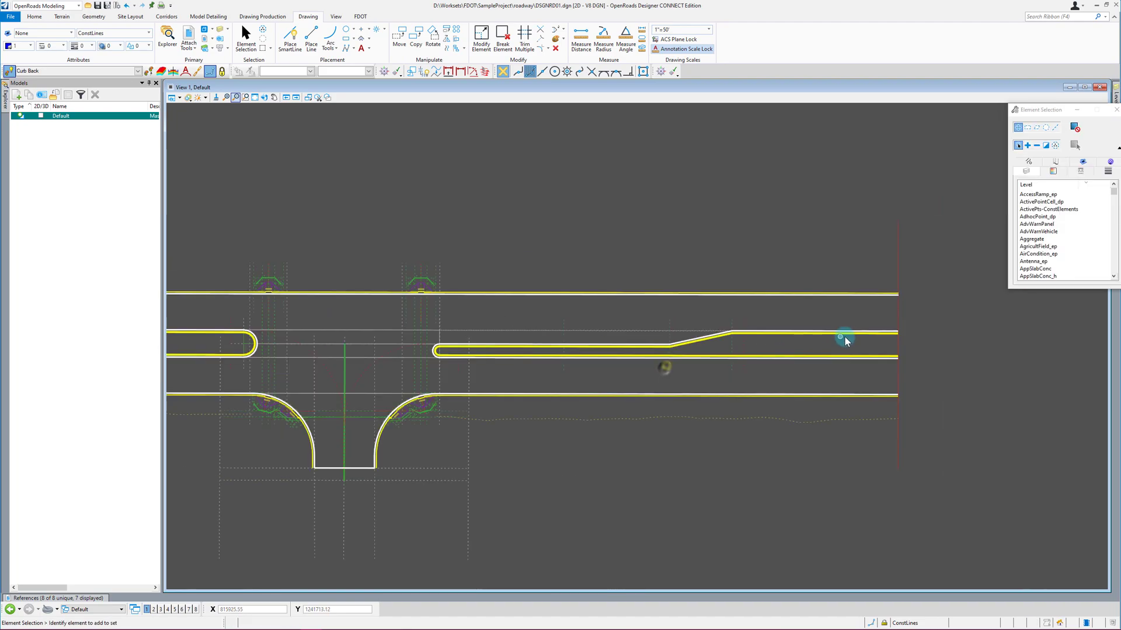
# Step: Offset the lower roadway's Type F curb line left of the intersection 0.50 outward as Curb Back
pyautogui.scroll(5, 287, 426)
pyautogui.scroll(-3, 501, 408)
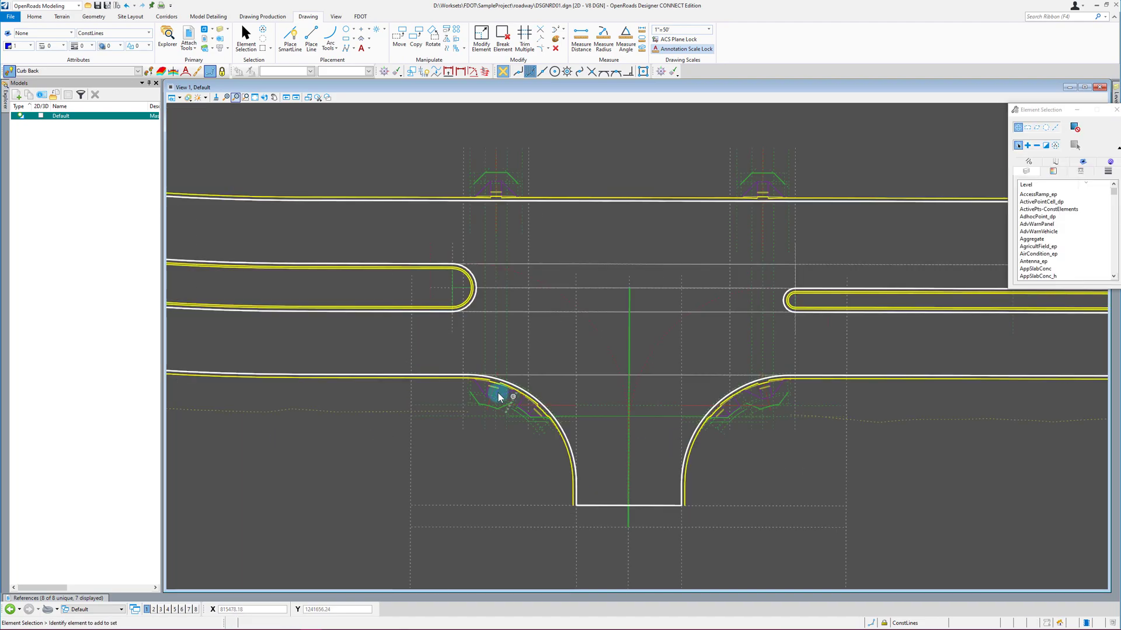
pyautogui.scroll(3, 443, 392)
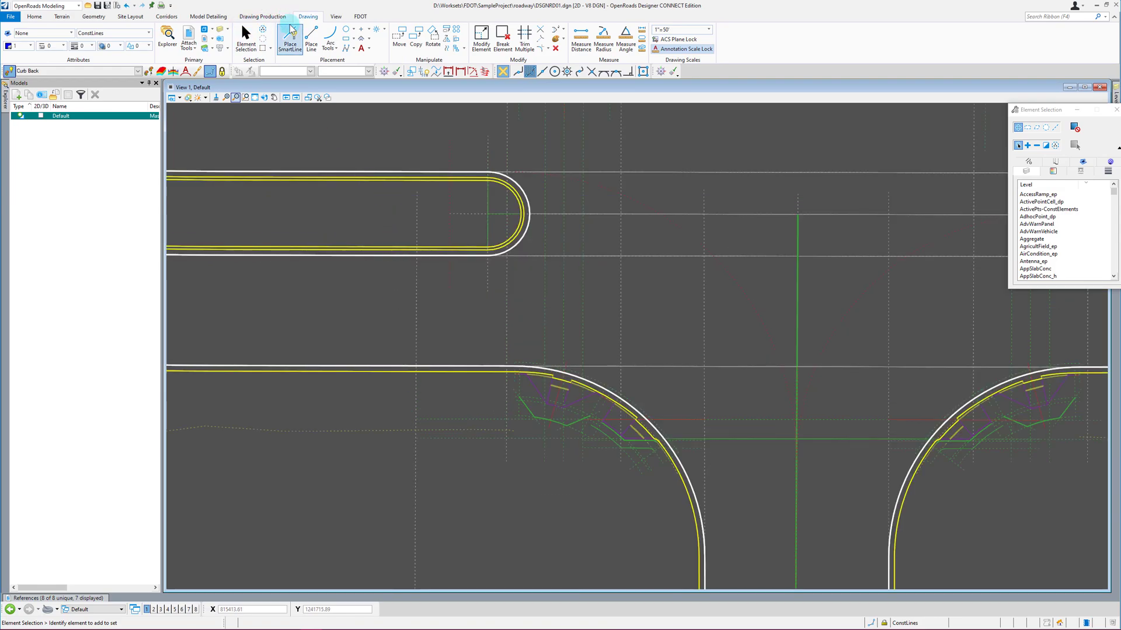
pyautogui.click(94, 16)
pyautogui.click(286, 29)
pyautogui.click(288, 40)
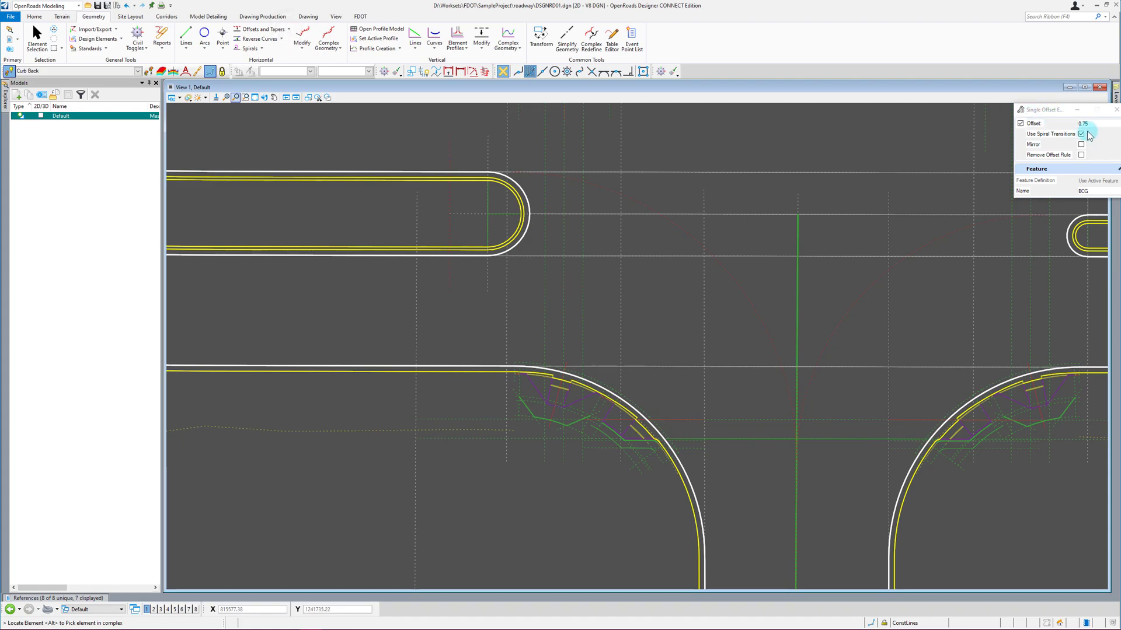
pyautogui.scroll(-2, 856, 386)
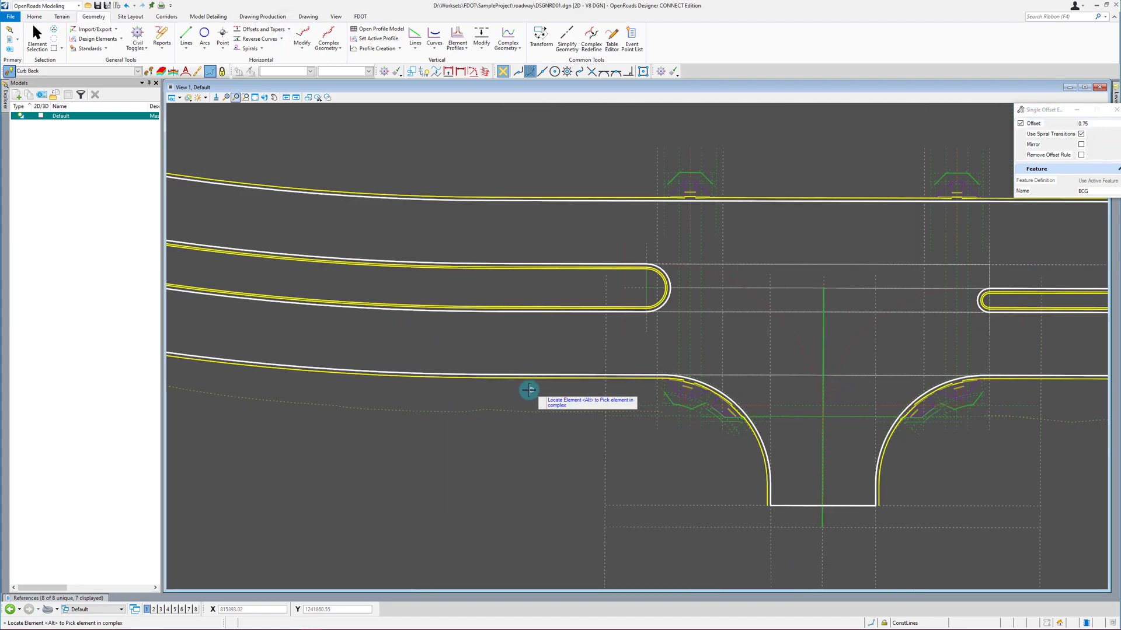
pyautogui.click(510, 384)
pyautogui.scroll(2, 508, 389)
pyautogui.write('.5')
pyautogui.press('Return')
pyautogui.click(500, 397)
pyautogui.click(498, 397)
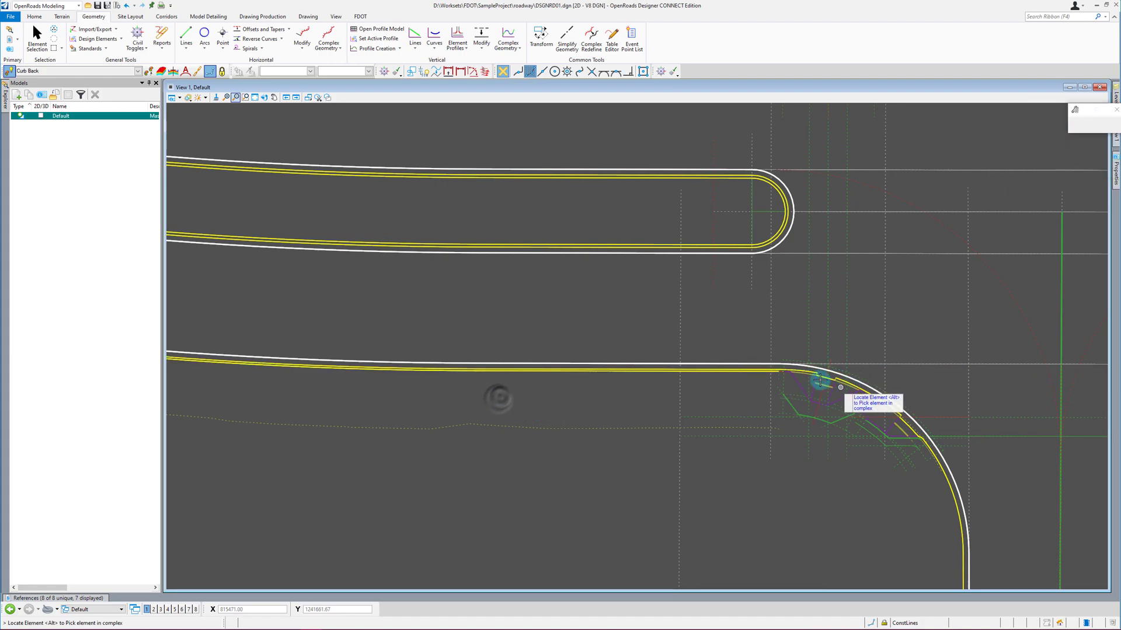
# Step: Offset the lower roadway's straight Type F curb line right of the intersection 0.50 outward as Curb Back
pyautogui.scroll(-5, 760, 395)
pyautogui.scroll(5, 765, 397)
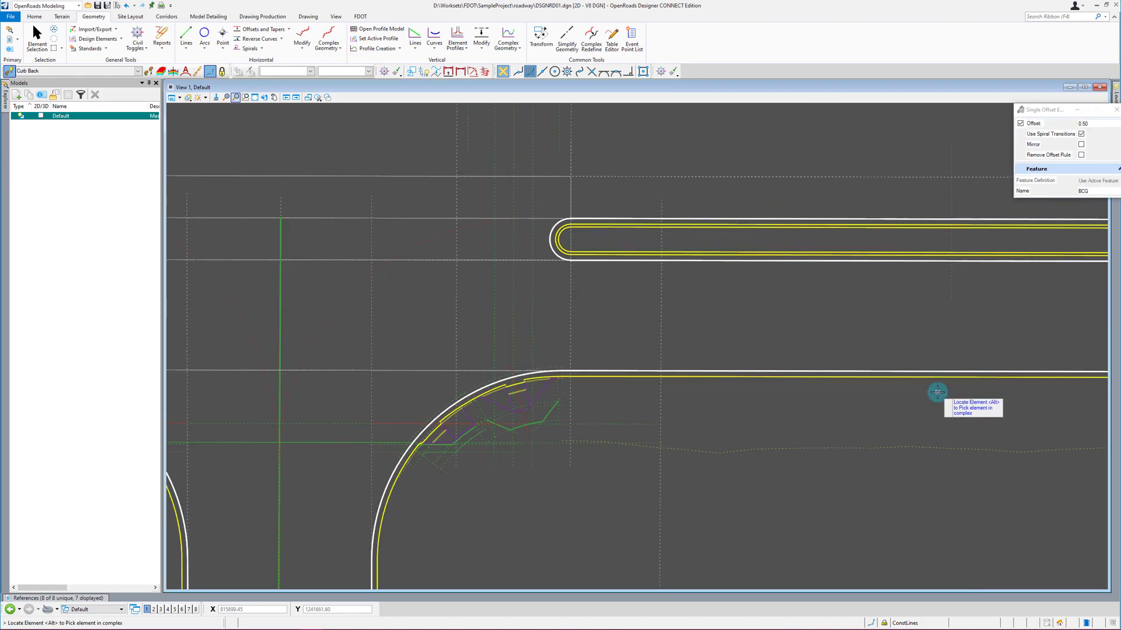
pyautogui.click(826, 384)
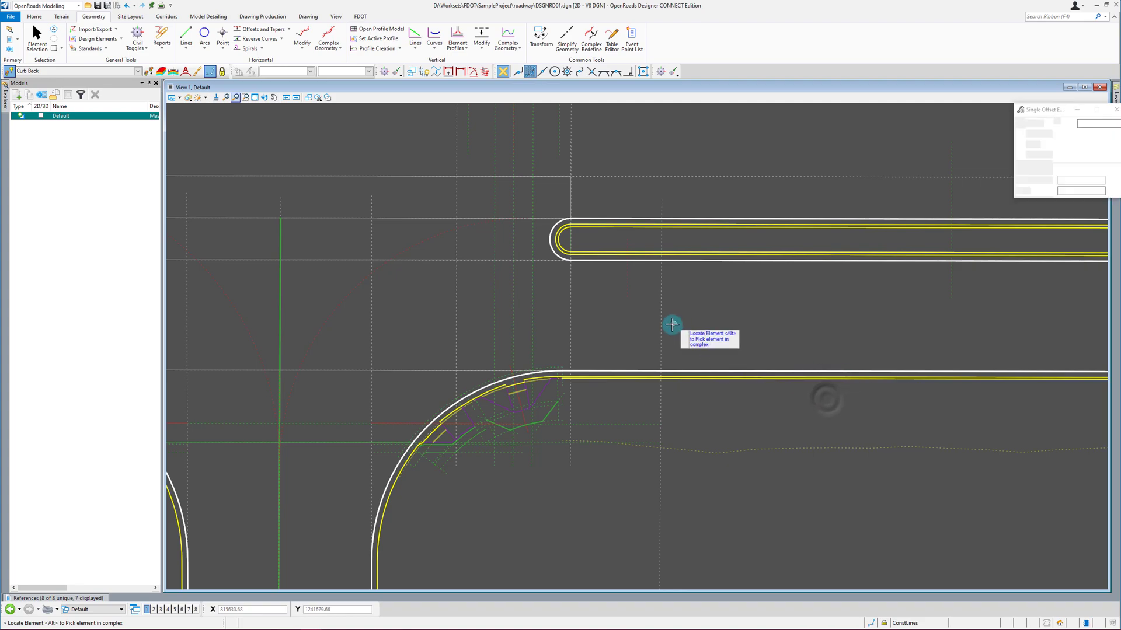
# Step: Offset the lower Type F curb segments of both curb returns, beyond the ramps, 0.50 outward as Curb Back
pyautogui.scroll(-1, 673, 324)
pyautogui.scroll(2, 295, 460)
pyautogui.click(555, 310)
pyautogui.click(504, 354)
pyautogui.click(502, 357)
pyautogui.click(965, 315)
pyautogui.click(1004, 343)
pyautogui.click(1002, 339)
# Step: Offset the short Type F curb arcs adjoining the curb ramps 0.50 outward as Curb Back
pyautogui.scroll(3, 449, 178)
pyautogui.click(486, 229)
pyautogui.click(470, 276)
pyautogui.click(448, 290)
pyautogui.scroll(-2, 790, 405)
pyautogui.scroll(2, 356, 233)
pyautogui.click(340, 224)
pyautogui.click(346, 274)
pyautogui.click(347, 273)
# Step: Offset the left return's upper ramp back line and its two short curb edges at 0.00 as Curb Back
pyautogui.click(435, 245)
pyautogui.click(431, 266)
pyautogui.click(431, 266)
pyautogui.click(507, 250)
pyautogui.click(523, 244)
pyautogui.click(529, 245)
pyautogui.click(605, 276)
pyautogui.click(618, 279)
pyautogui.click(618, 279)
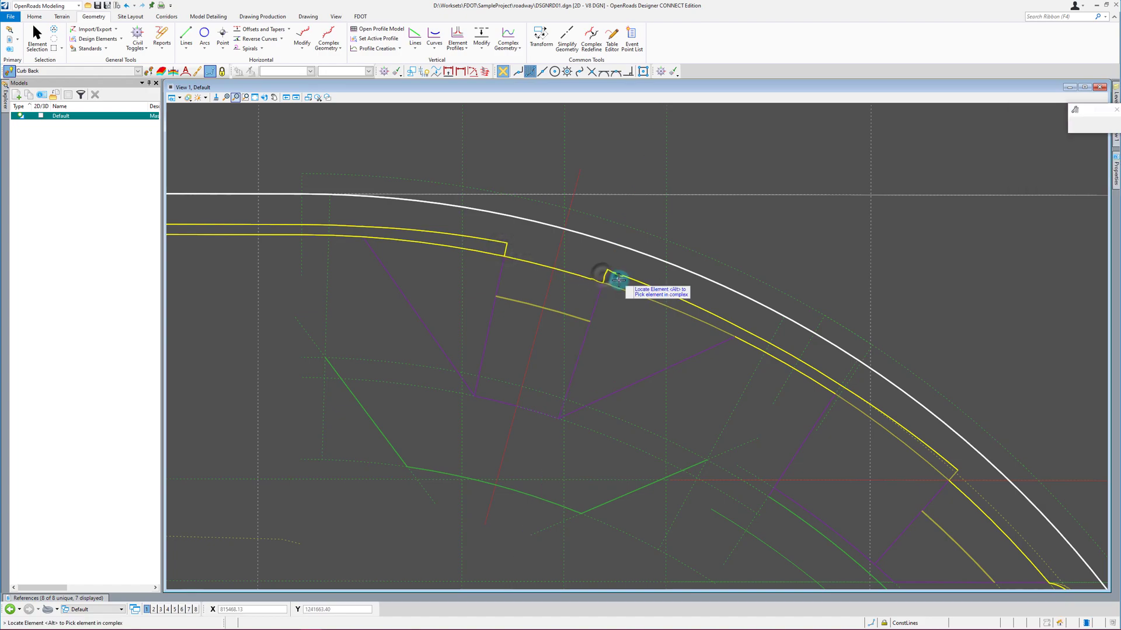
# Step: Offset the back line at the left return's lower curb ramp at 0.00 as Curb Back
pyautogui.scroll(-2, 449, 235)
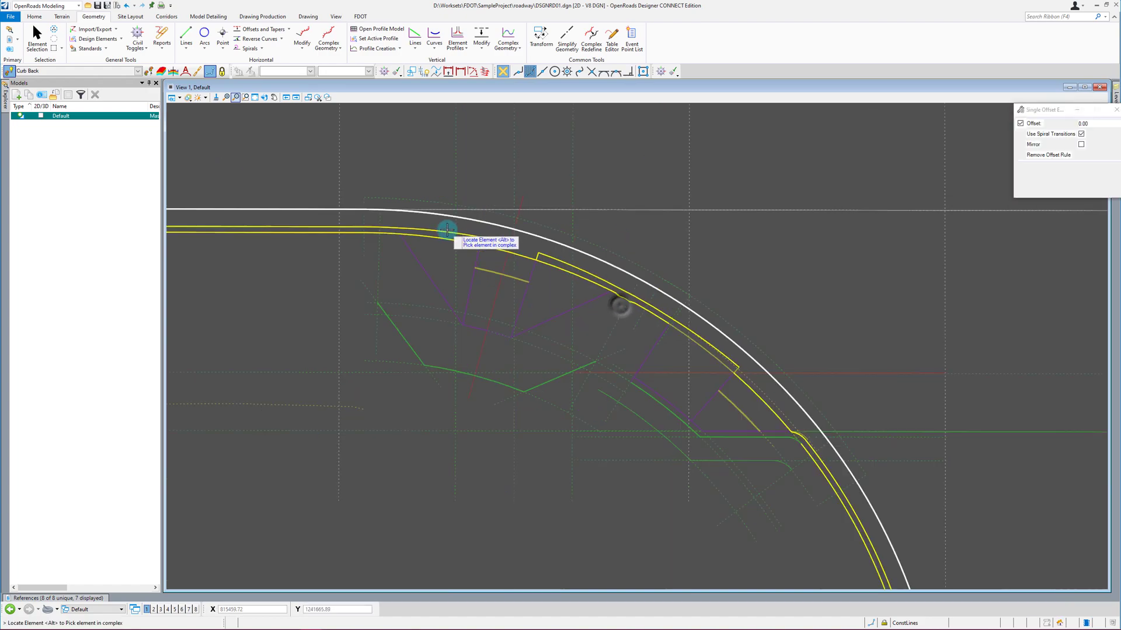
pyautogui.scroll(1, 724, 363)
pyautogui.click(718, 366)
pyautogui.click(802, 296)
pyautogui.click(803, 294)
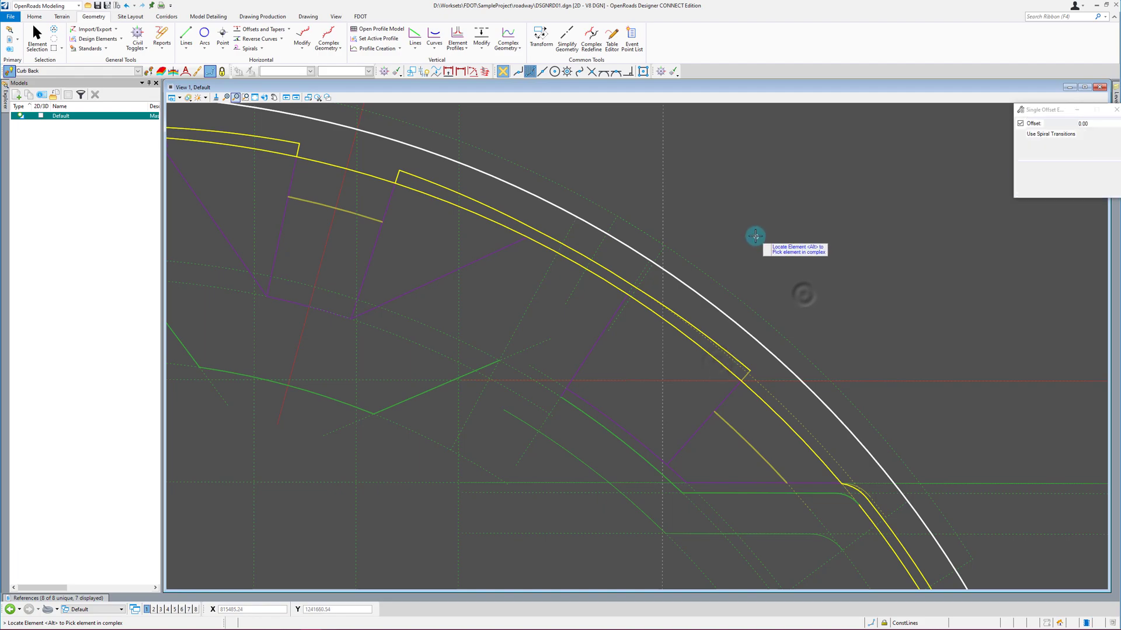
pyautogui.scroll(-1, 739, 277)
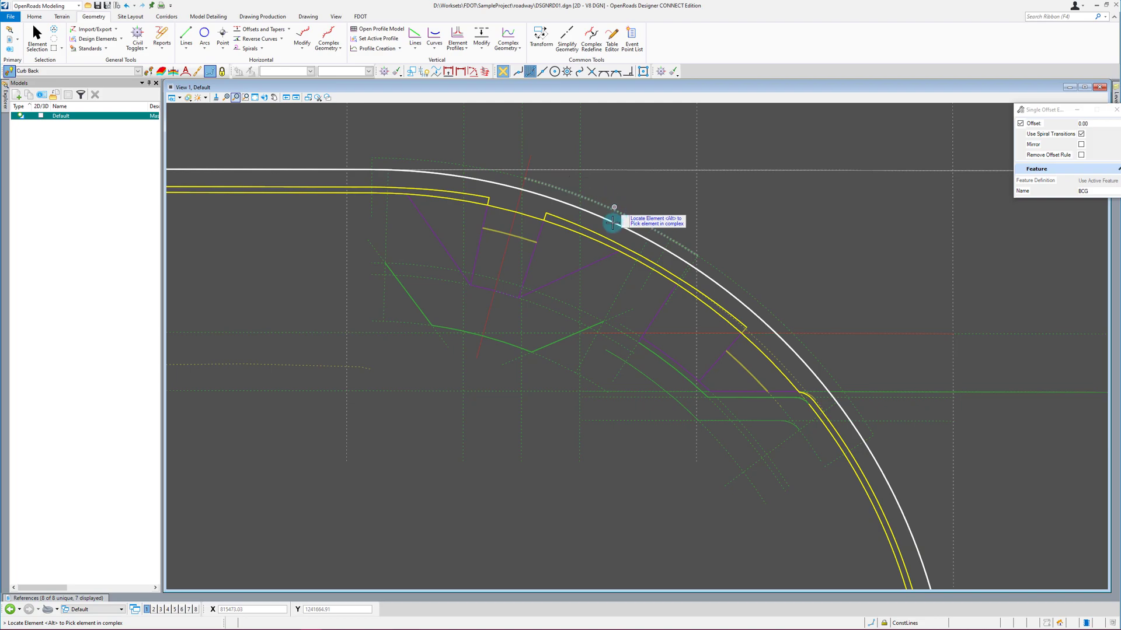
pyautogui.scroll(-2, 615, 213)
pyautogui.scroll(2, 708, 388)
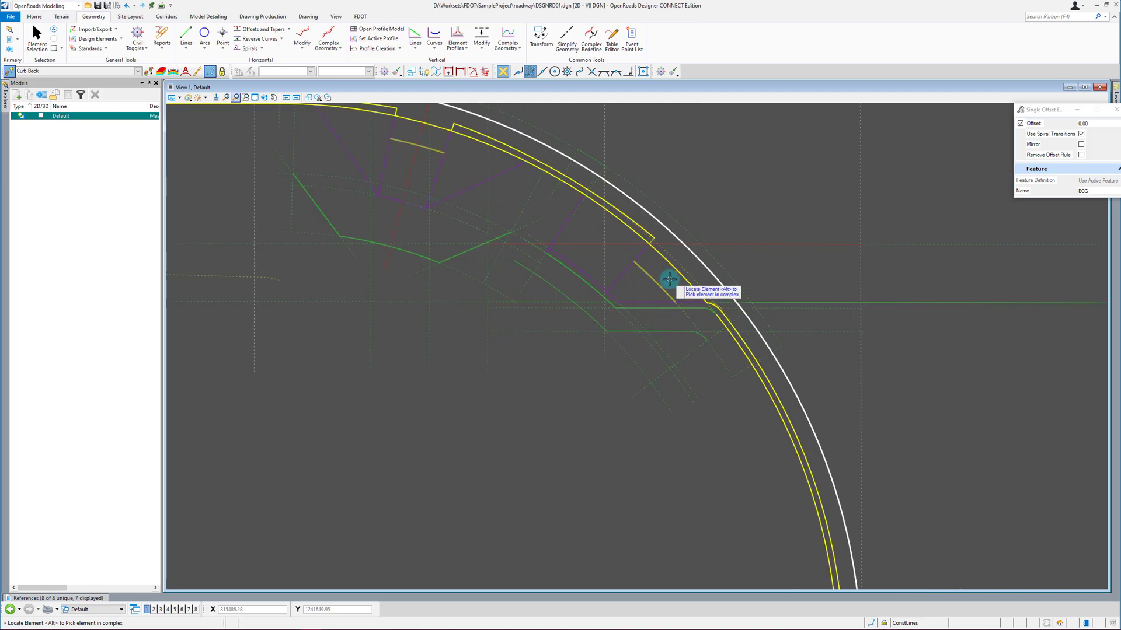
pyautogui.scroll(2, 645, 245)
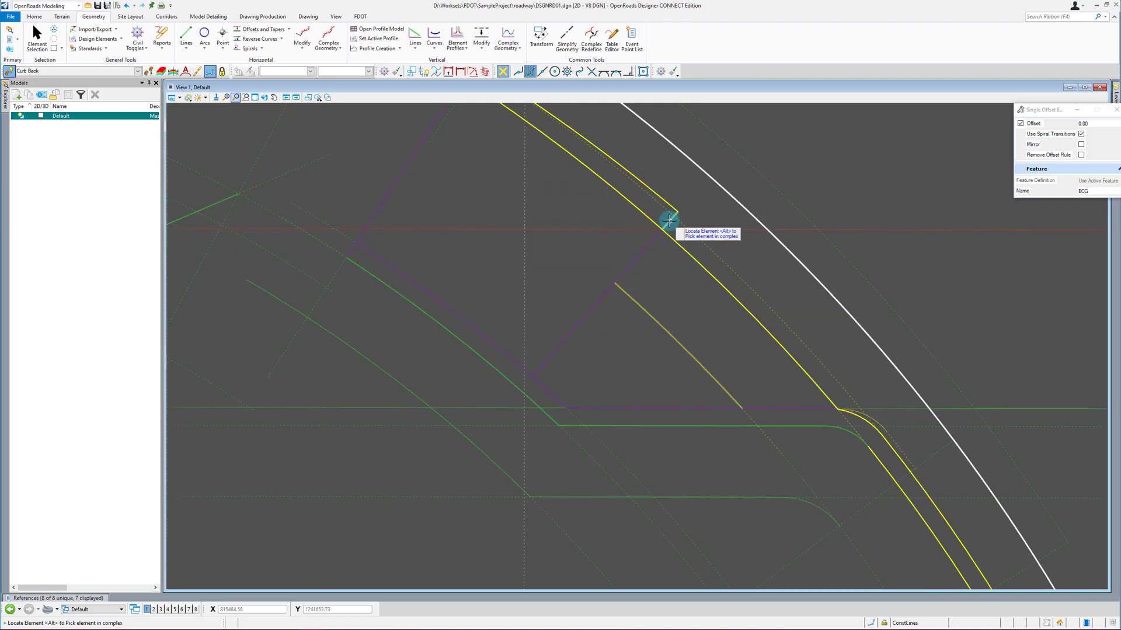
pyautogui.scroll(-2, 797, 225)
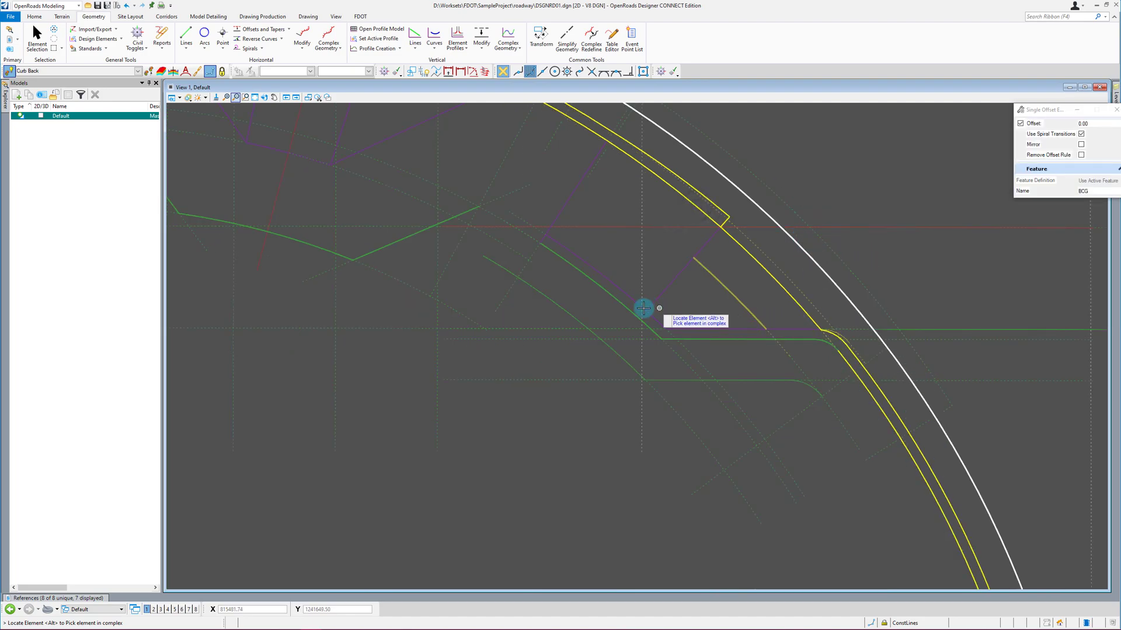
pyautogui.scroll(-2, 767, 410)
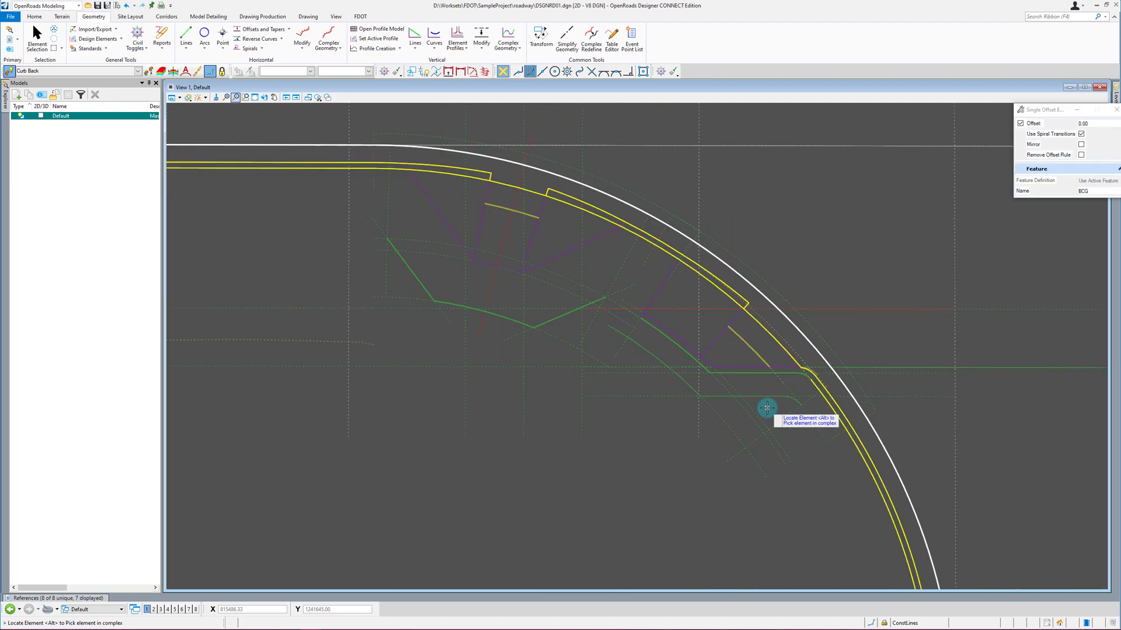
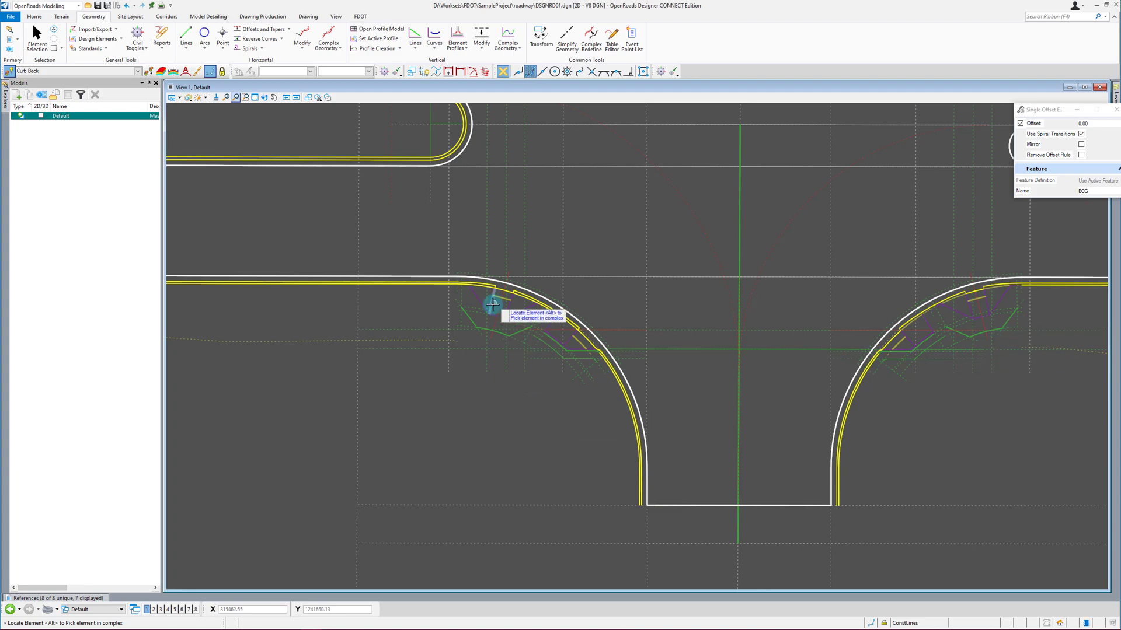
# Step: Offset the back lines at the right return's lower and upper curb ramps at 0.00 as Curb Back
pyautogui.scroll(4, 473, 315)
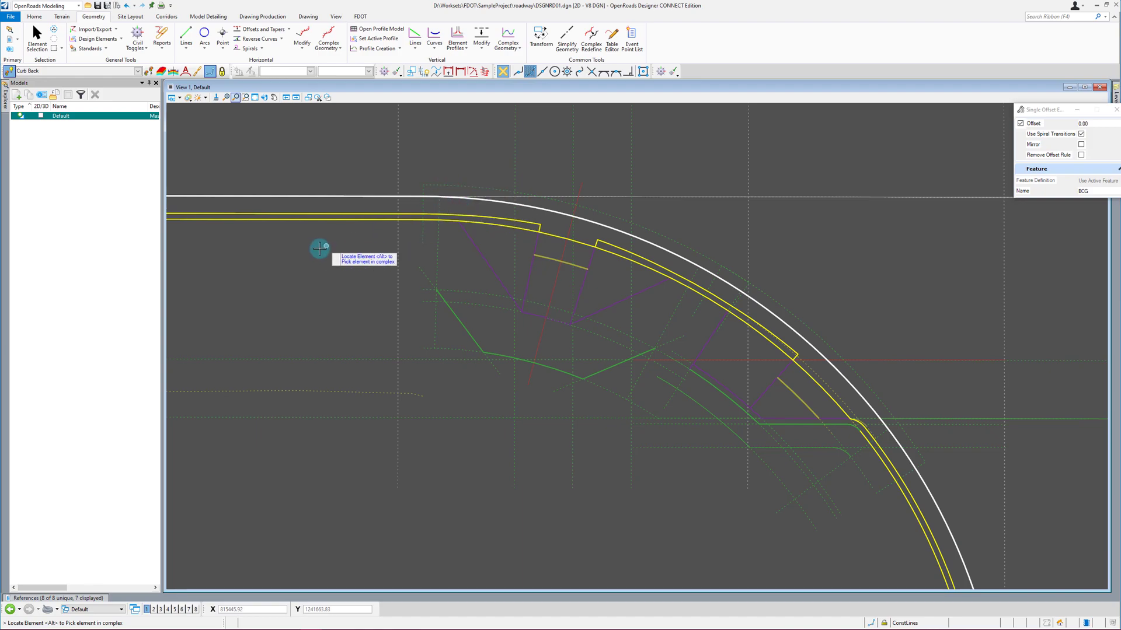
pyautogui.scroll(-2, 303, 266)
pyautogui.scroll(2, 781, 299)
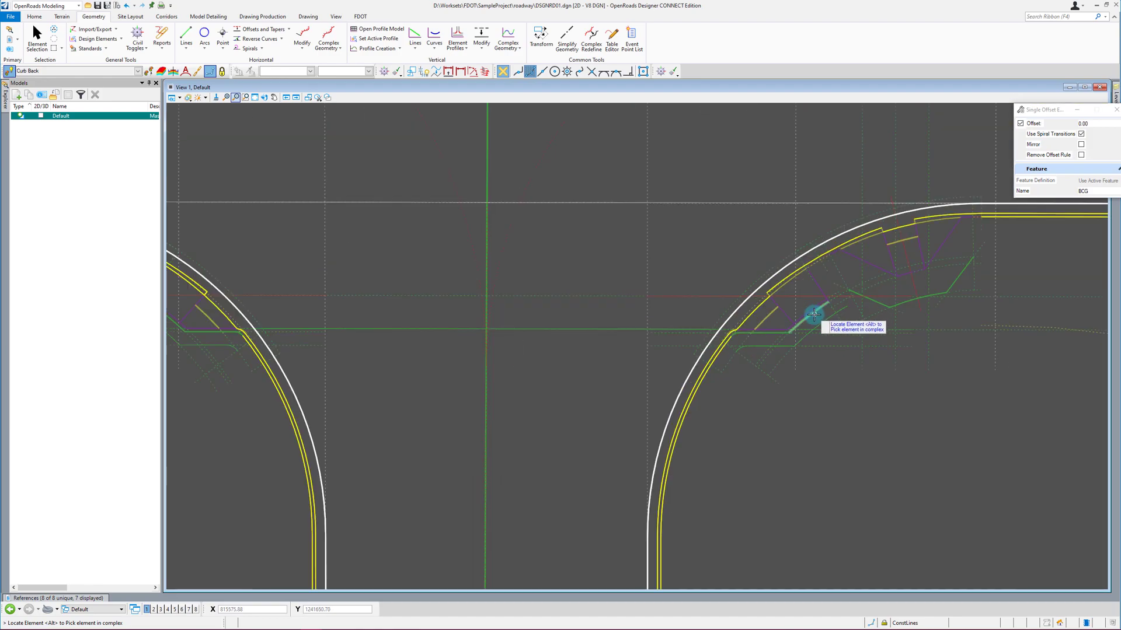
pyautogui.scroll(2, 790, 295)
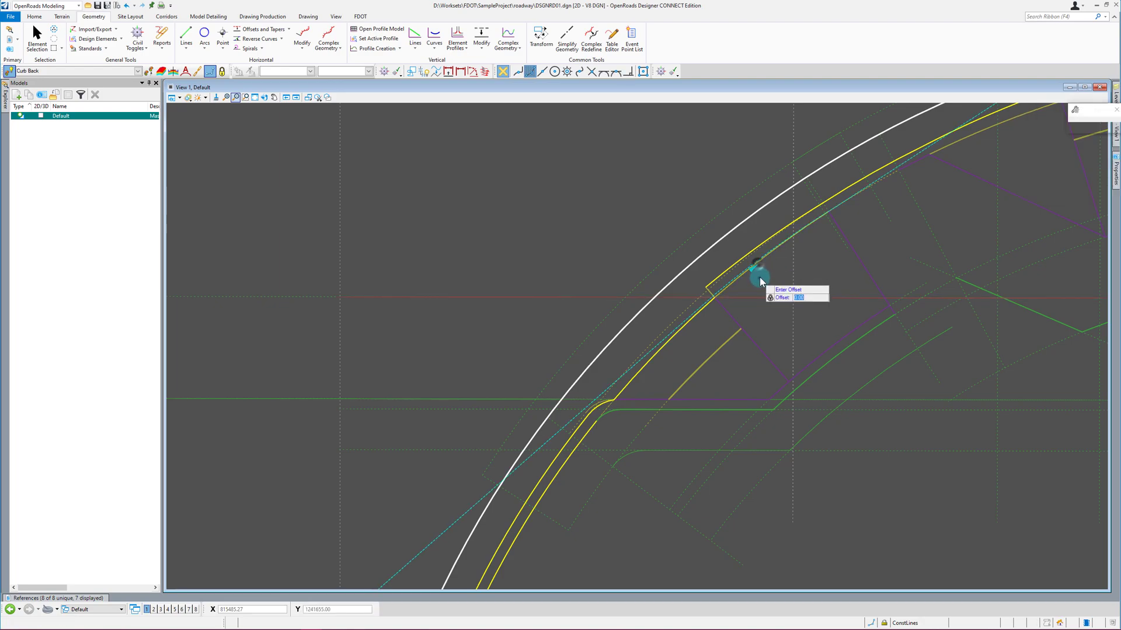
pyautogui.scroll(-1, 806, 243)
pyautogui.scroll(1, 823, 203)
pyautogui.click(839, 199)
pyautogui.click(861, 192)
pyautogui.click(861, 192)
# Step: Offset the short curb edge and flare back line at the right return's upper ramp at 0.00 as Curb Back
pyautogui.scroll(-1, 701, 297)
pyautogui.scroll(2, 943, 167)
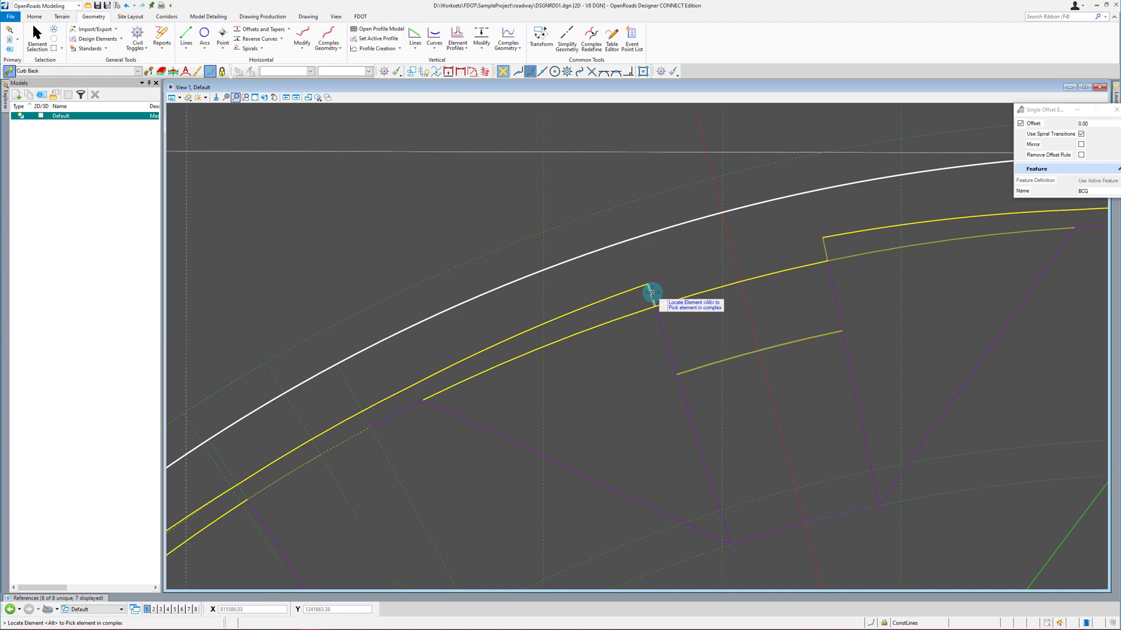
pyautogui.click(826, 246)
pyautogui.click(831, 247)
pyautogui.click(836, 247)
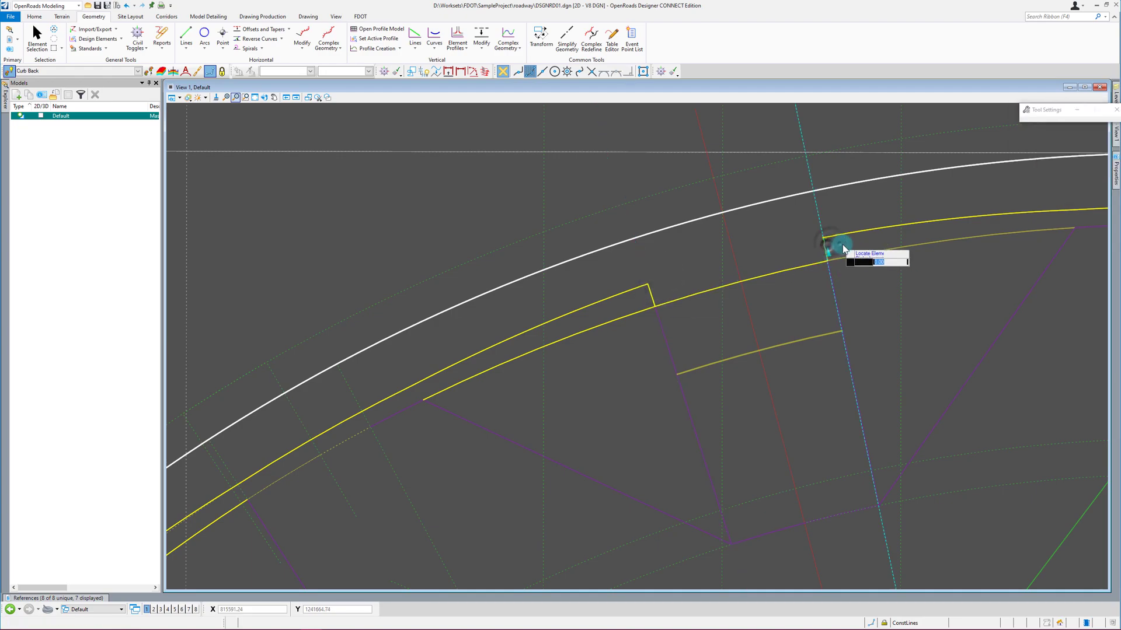
pyautogui.click(854, 249)
pyautogui.click(852, 247)
pyautogui.click(852, 247)
# Step: Offset the Type F curb arc between the right return's two ramps 0.50 outward as Curb Back
pyautogui.scroll(-5, 656, 302)
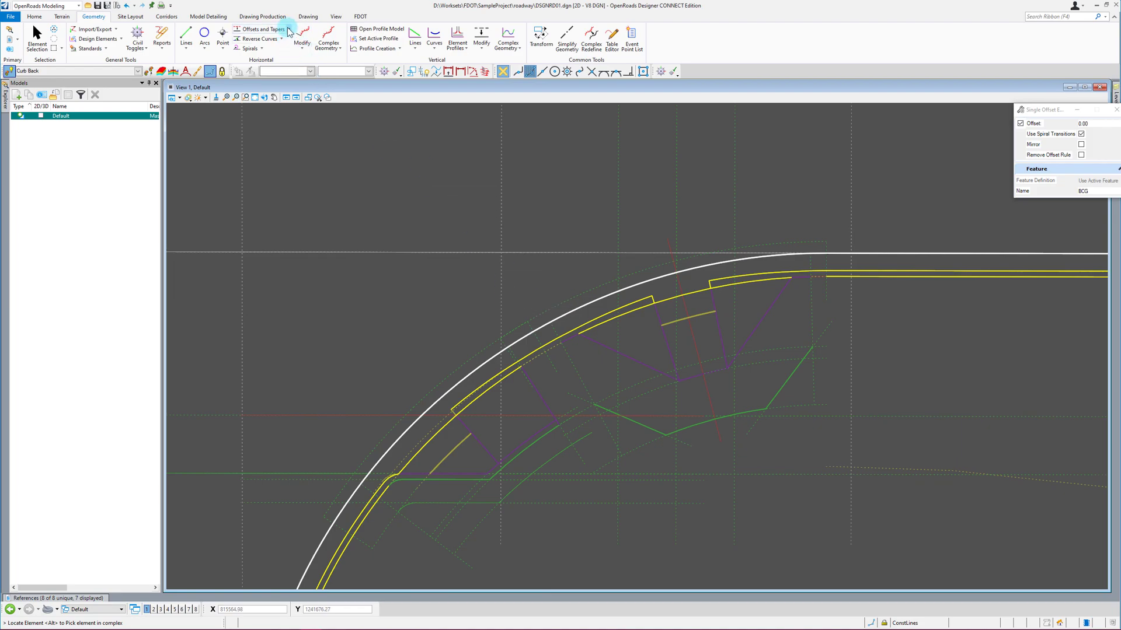
pyautogui.scroll(2, 607, 347)
pyautogui.click(548, 324)
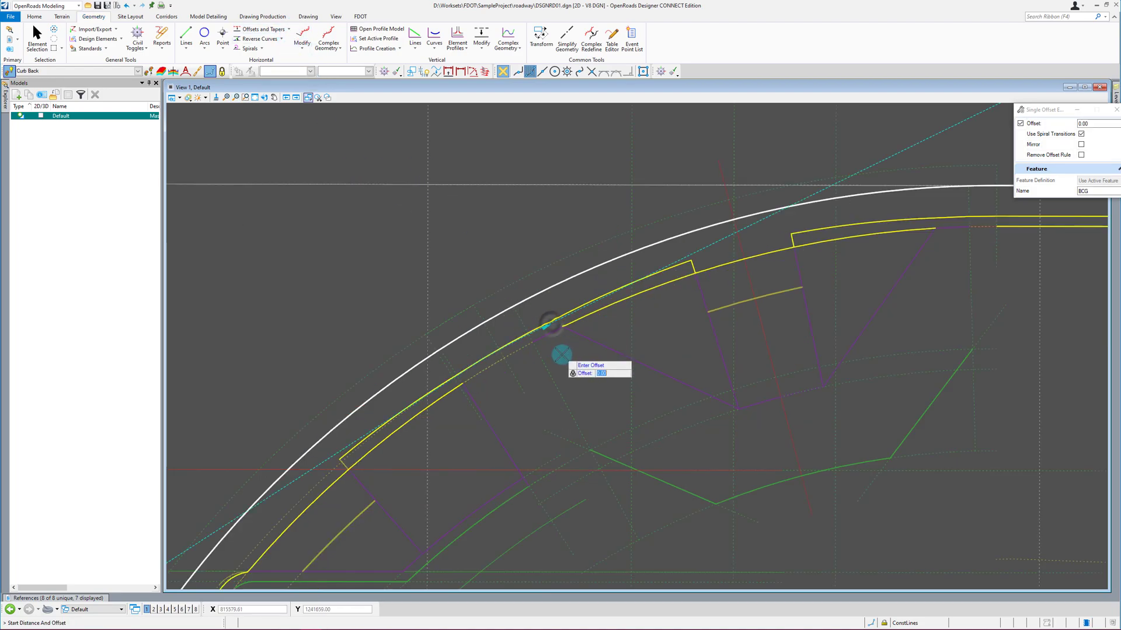
pyautogui.write('.5')
pyautogui.press('Return')
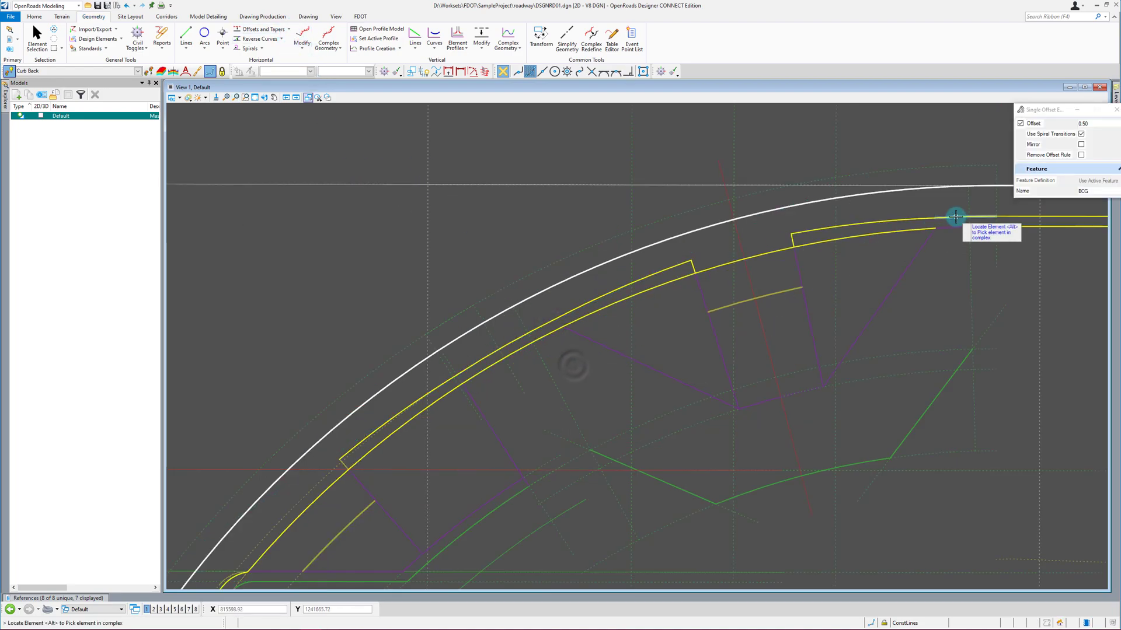
# Step: Offset the short curb edge at the right return's lower ramp at 0.00 as Curb Back
pyautogui.scroll(-2, 951, 255)
pyautogui.scroll(4, 550, 401)
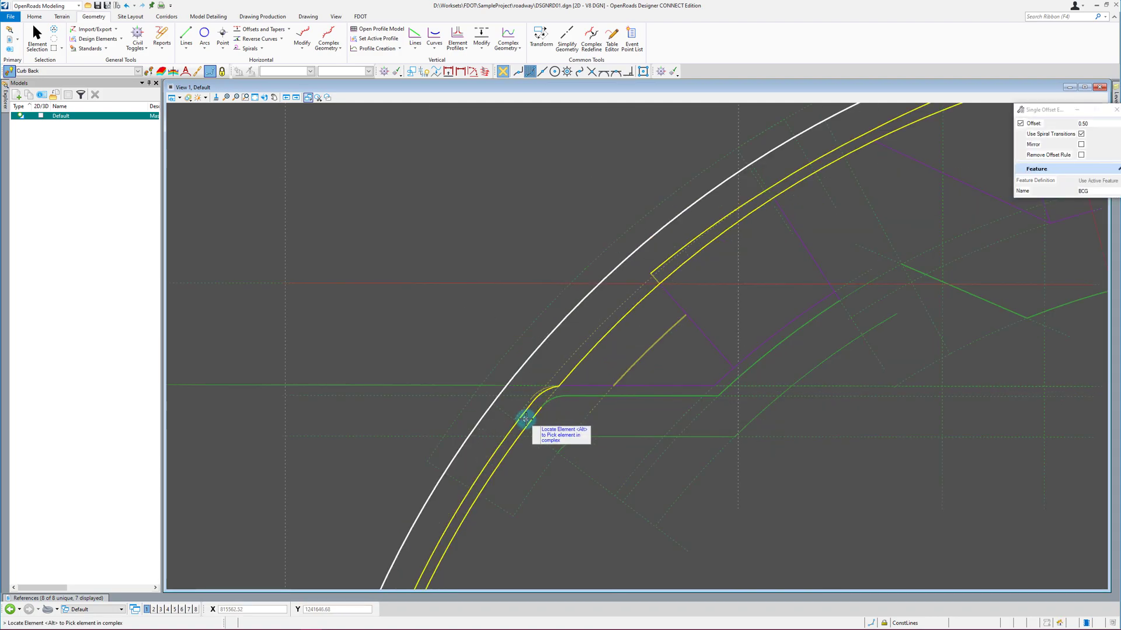
pyautogui.click(761, 174)
pyautogui.write('0.50')
pyautogui.press('Return')
pyautogui.click(775, 175)
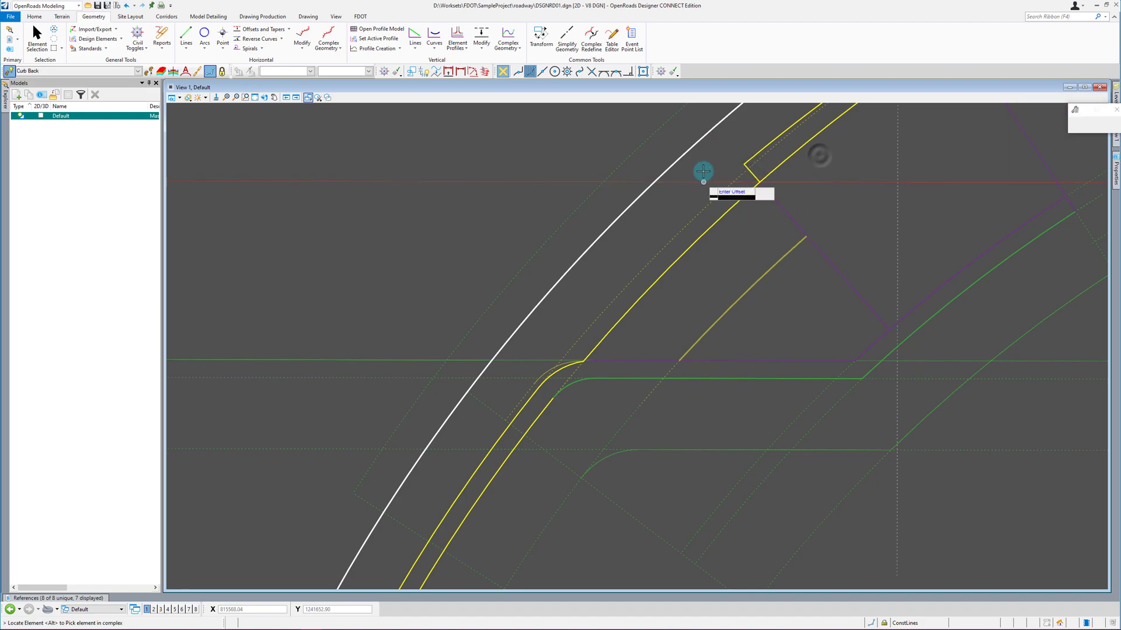
# Step: Try to offset the back line of the left curb ramp on the roadway's upper edge at 0.00 as Curb Back
pyautogui.scroll(-3, 683, 362)
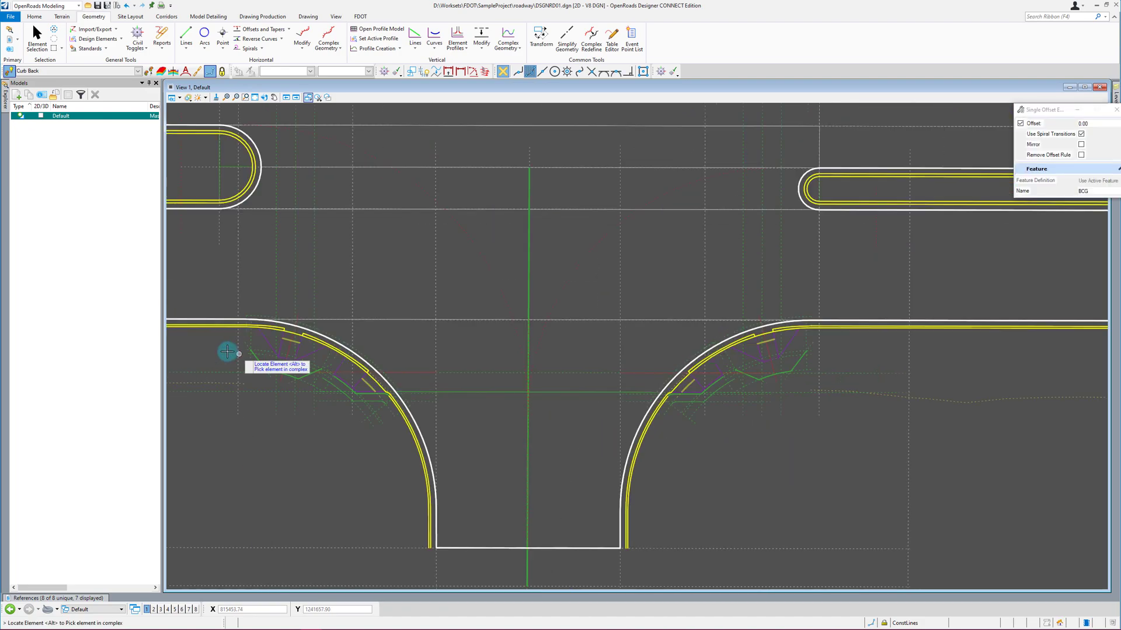
pyautogui.scroll(-2, 608, 453)
pyautogui.scroll(5, 377, 170)
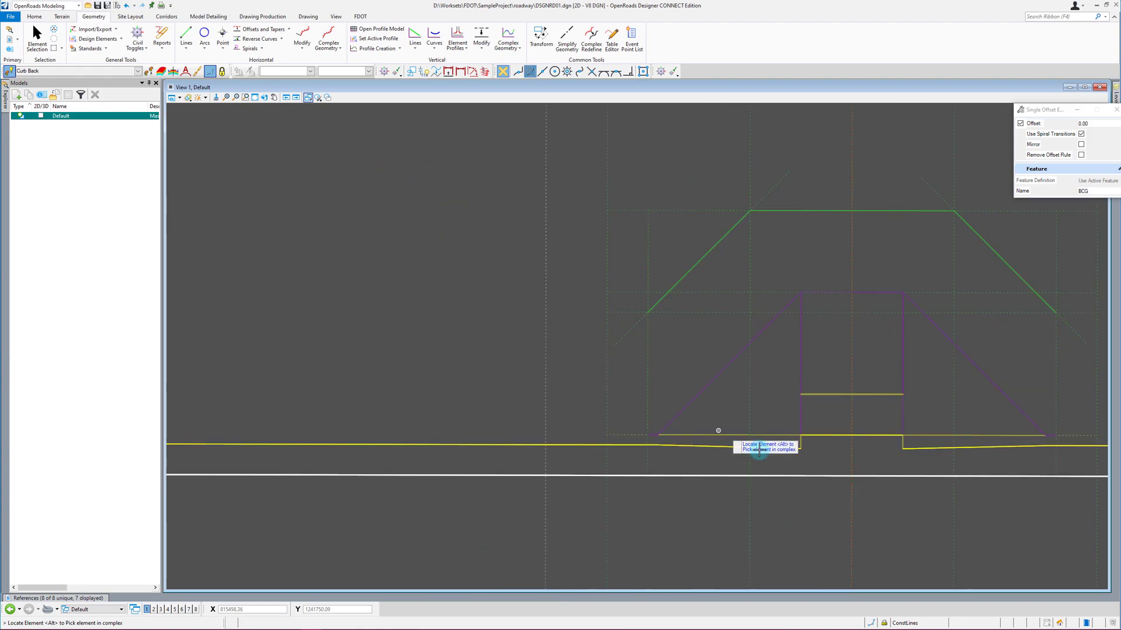
pyautogui.click(720, 433)
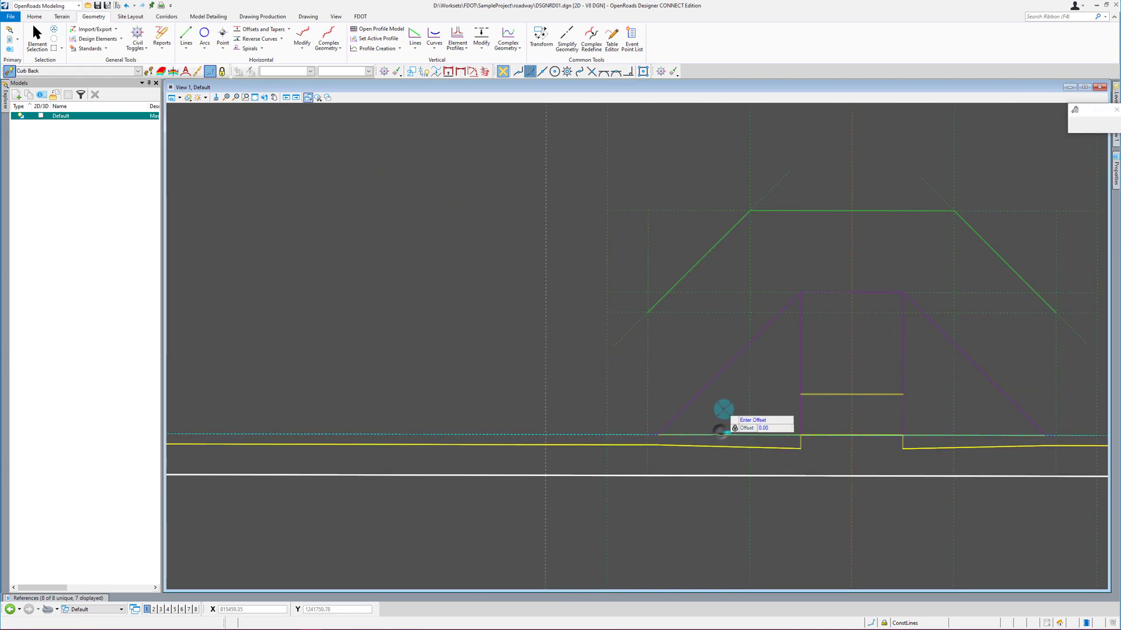
pyautogui.click(951, 425)
pyautogui.hotkey('ctrl', 'z')
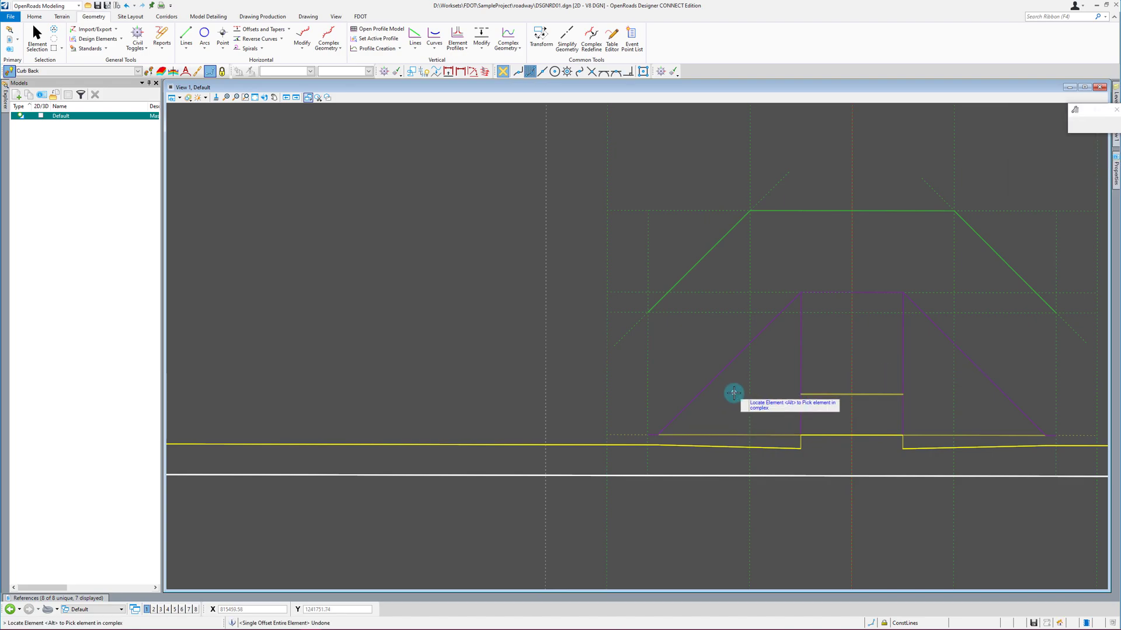
pyautogui.press('Escape')
pyautogui.click(289, 30)
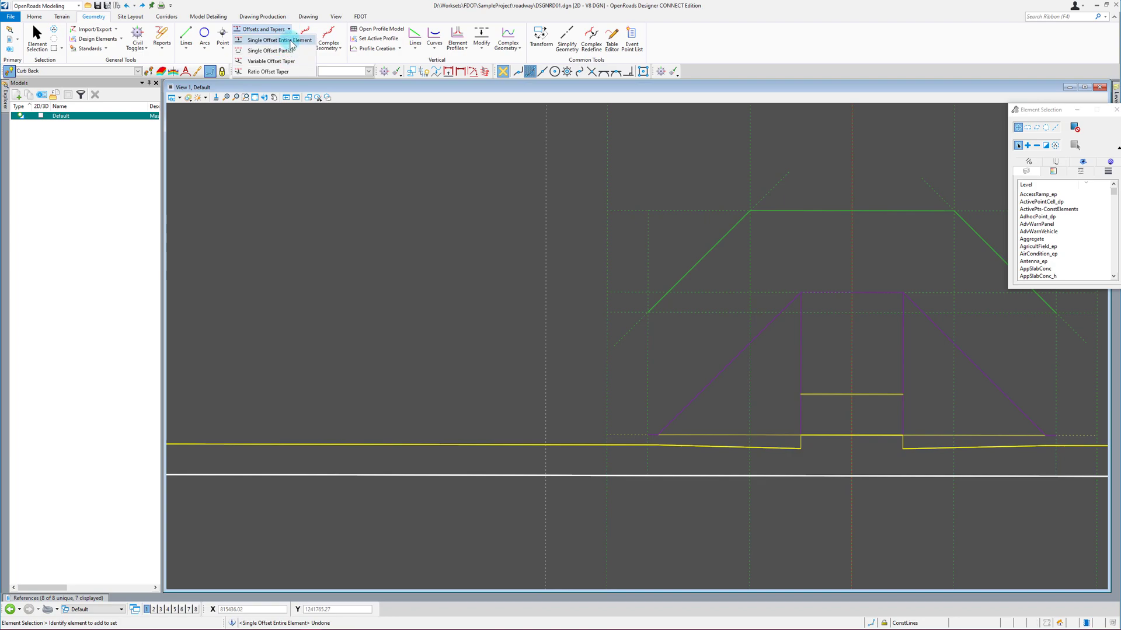
pyautogui.click(568, 412)
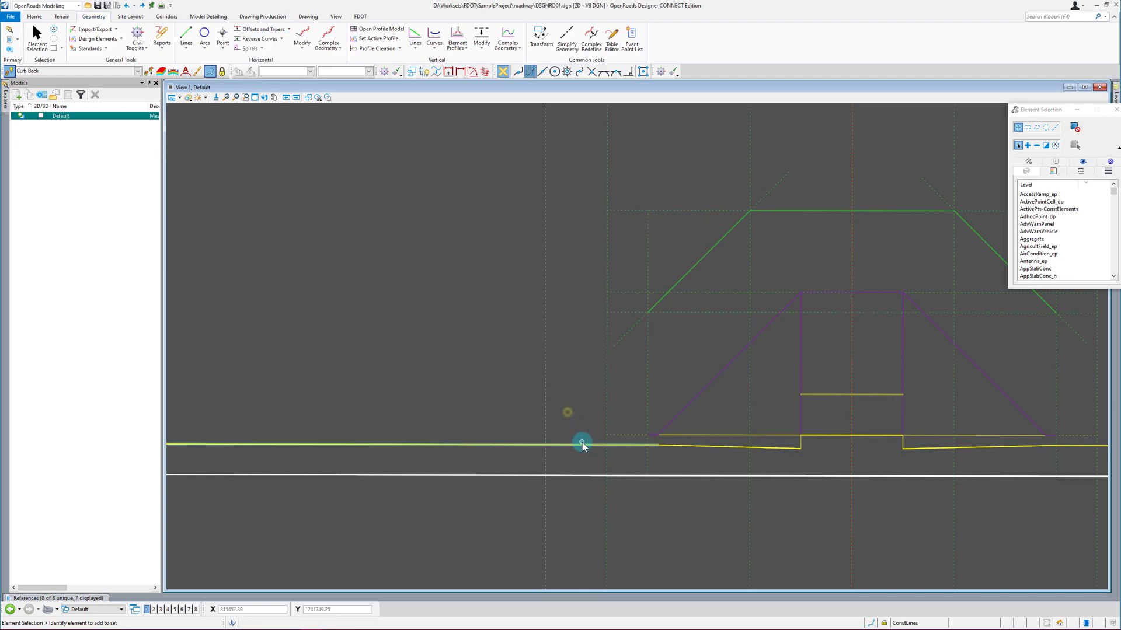
pyautogui.click(601, 445)
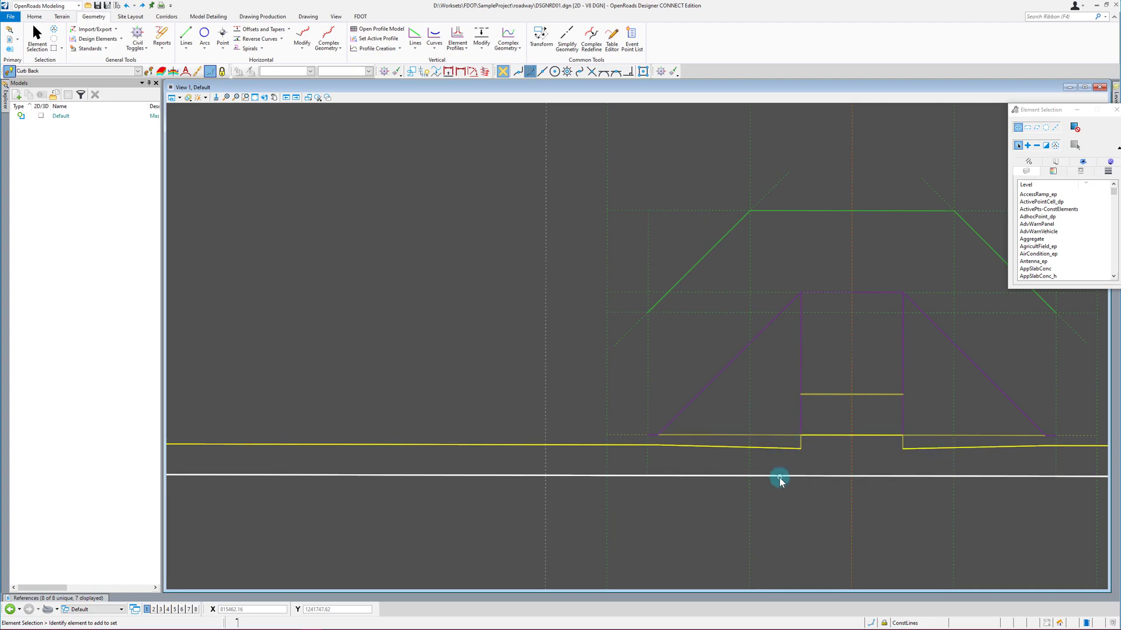
# Step: Partially offset the roadway's upper edge line at -2.00 as Curb Back, from the roadway's left start to the left ramp's near corner
pyautogui.click(287, 30)
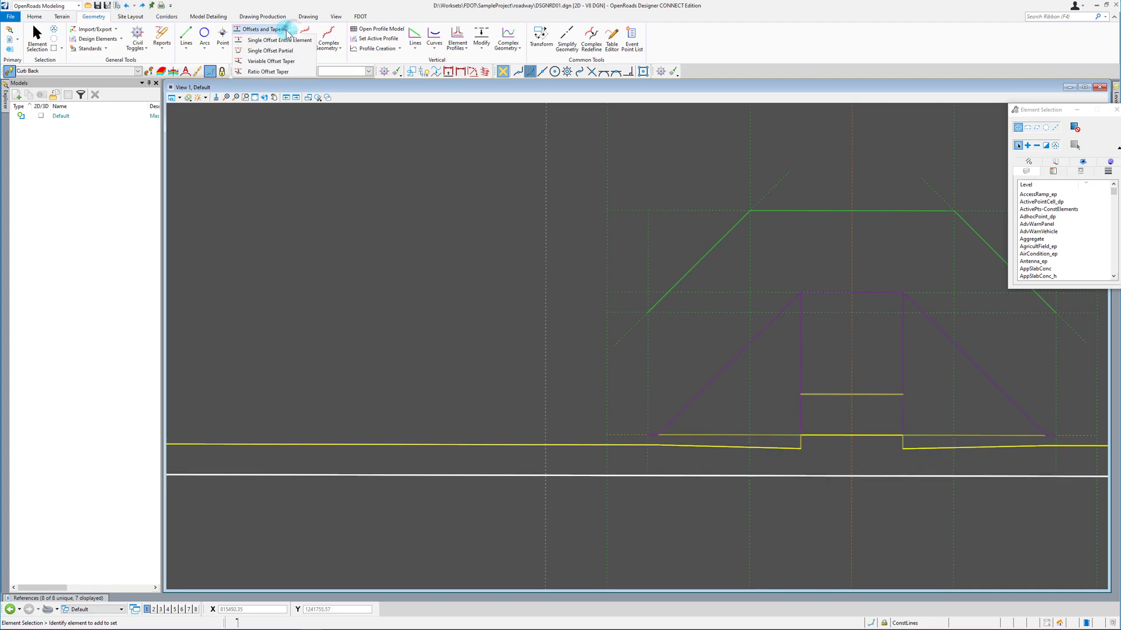
pyautogui.click(282, 52)
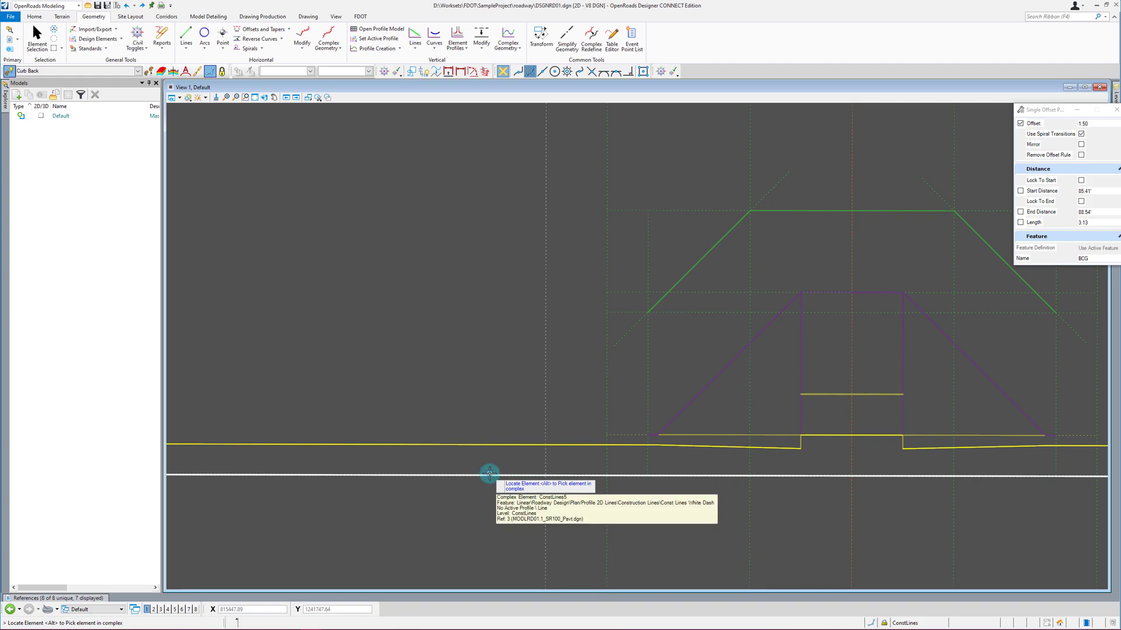
pyautogui.scroll(-2, 674, 477)
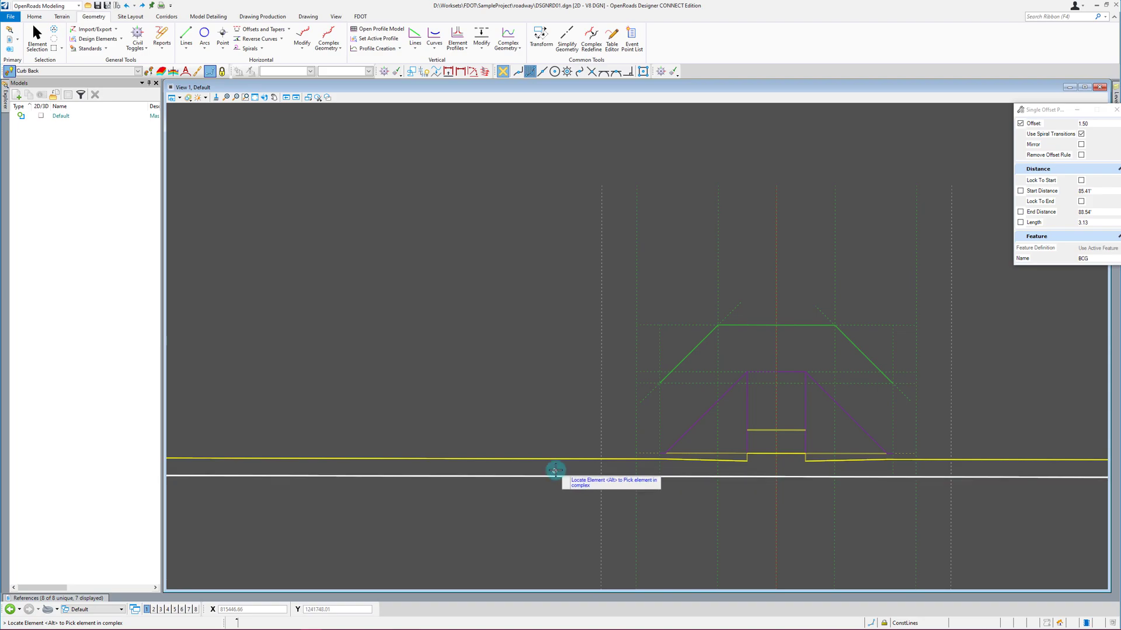
pyautogui.click(515, 476)
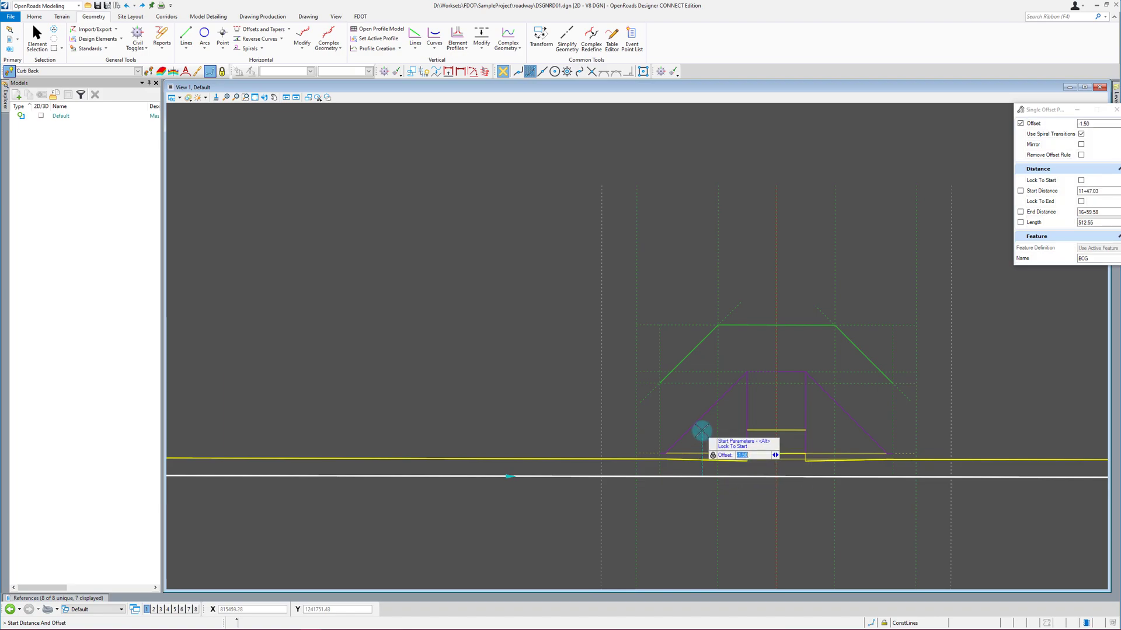
pyautogui.scroll(-4, 701, 432)
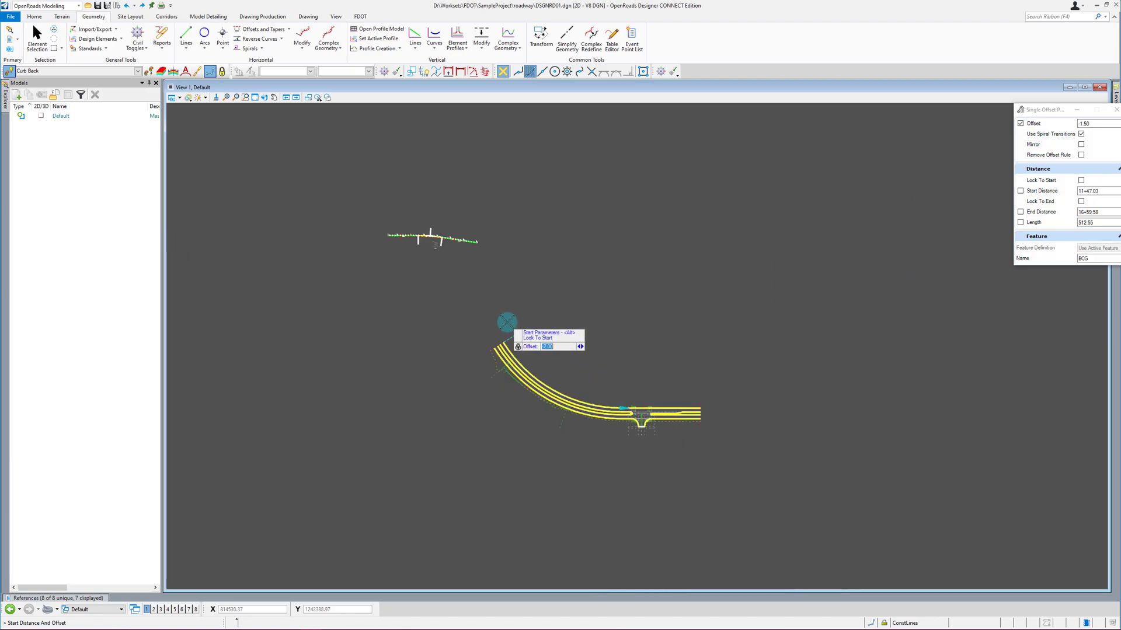
pyautogui.click(507, 322)
pyautogui.scroll(5, 633, 410)
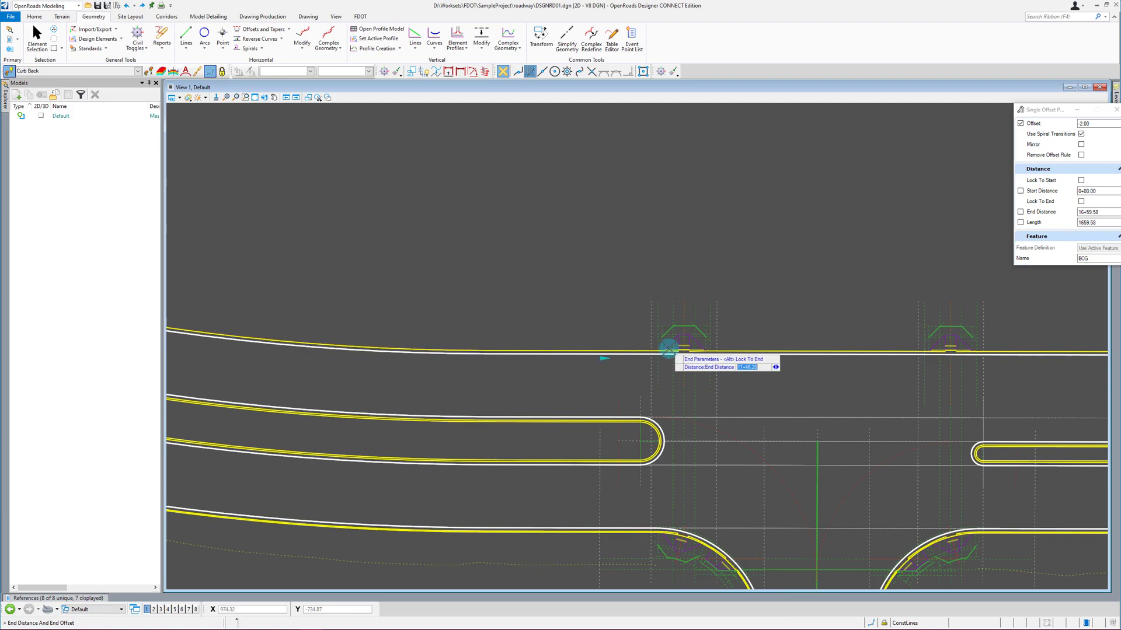
pyautogui.scroll(4, 668, 348)
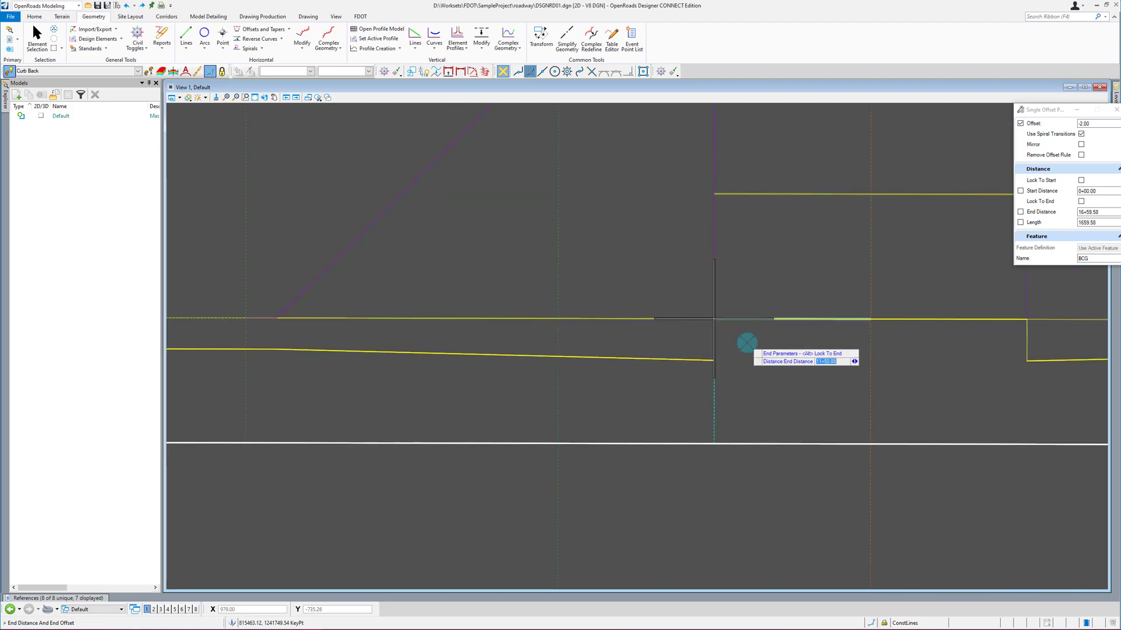
pyautogui.click(370, 395)
pyautogui.scroll(-3, 458, 395)
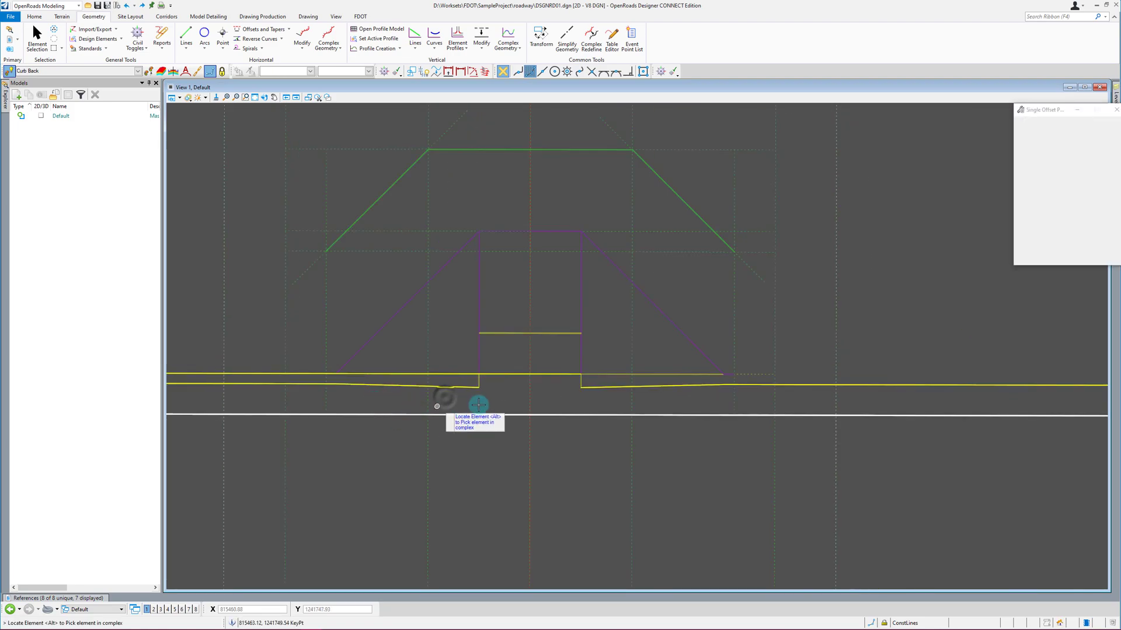
# Step: Partially offset the upper edge line at -2.00 as Curb Back between the left ramp's right corner and the right ramp's left corner
pyautogui.click(607, 413)
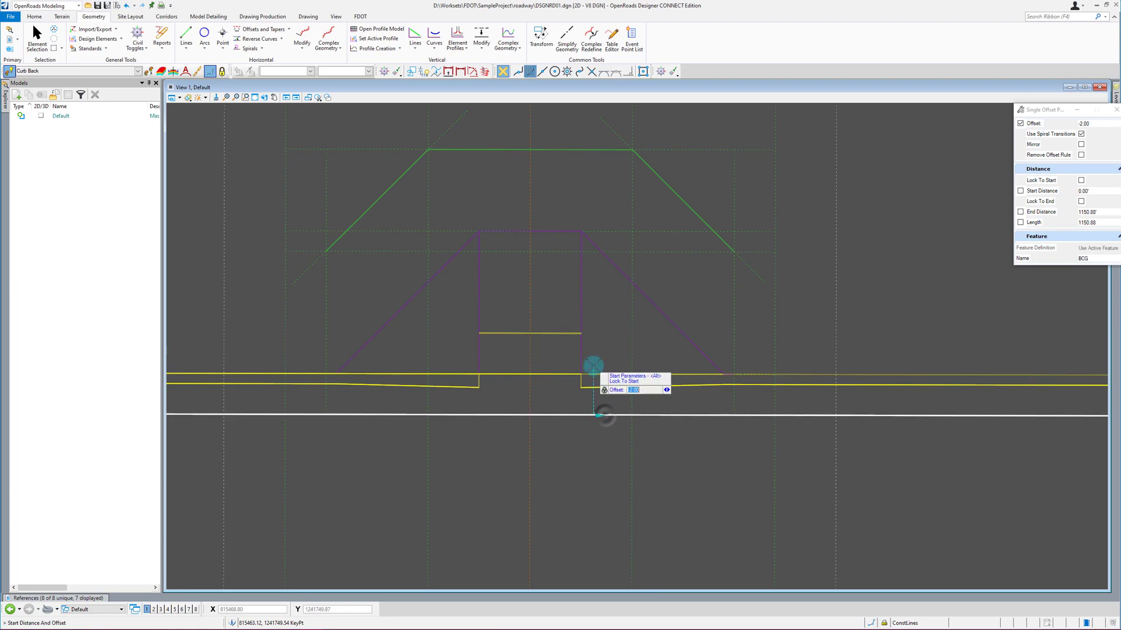
pyautogui.click(580, 373)
pyautogui.scroll(-3, 338, 413)
pyautogui.scroll(5, 513, 426)
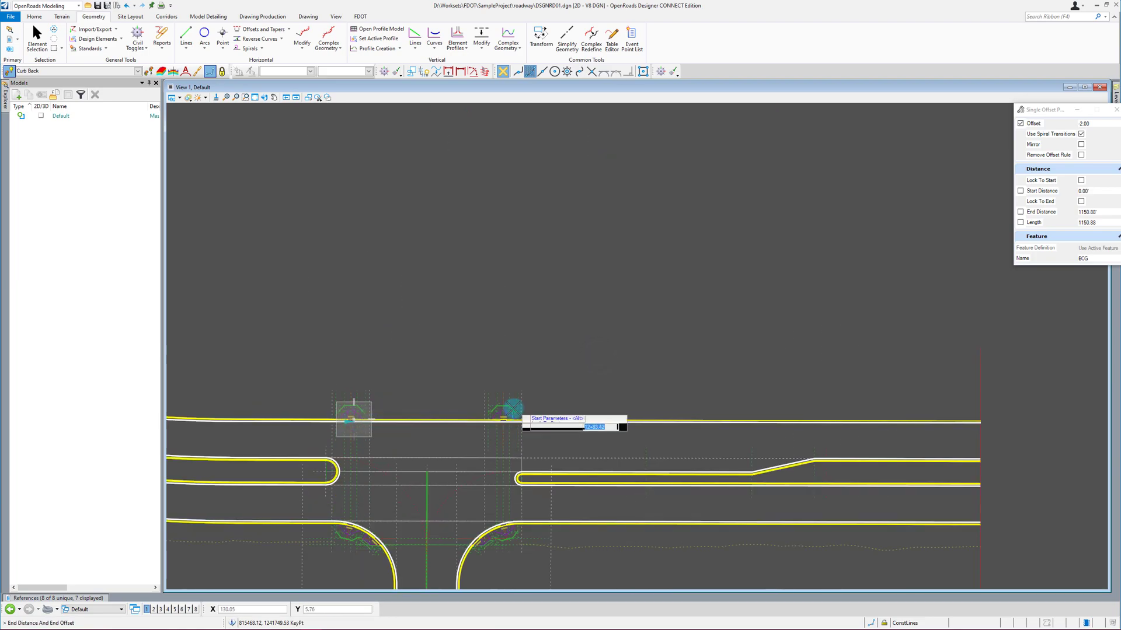
pyautogui.click(546, 405)
pyautogui.scroll(-2, 546, 406)
# Step: Partially offset the upper edge line at -2.00 as Curb Back from the right ramp's right corner to the roadway's right end
pyautogui.click(718, 419)
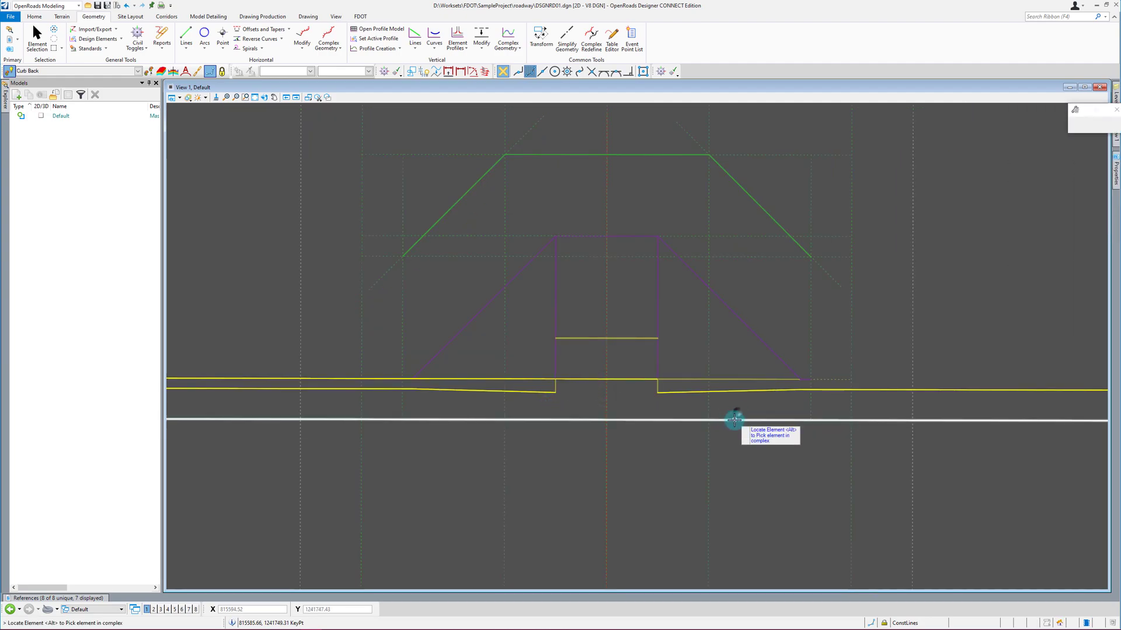
pyautogui.click(678, 362)
pyautogui.scroll(-5, 362, 420)
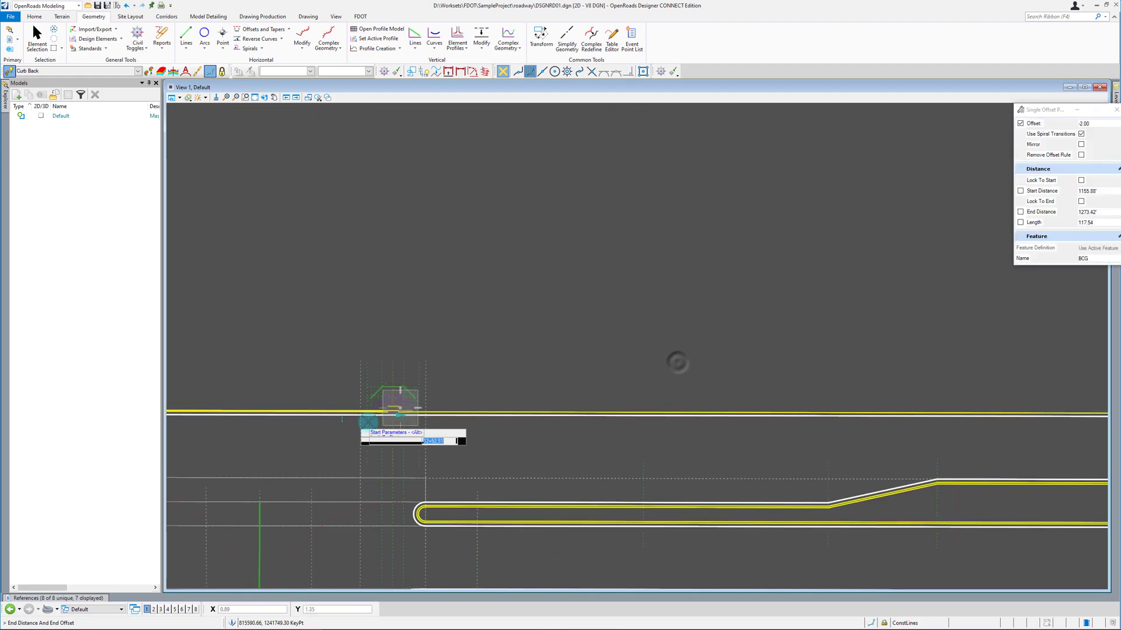
pyautogui.click(978, 368)
pyautogui.click(982, 371)
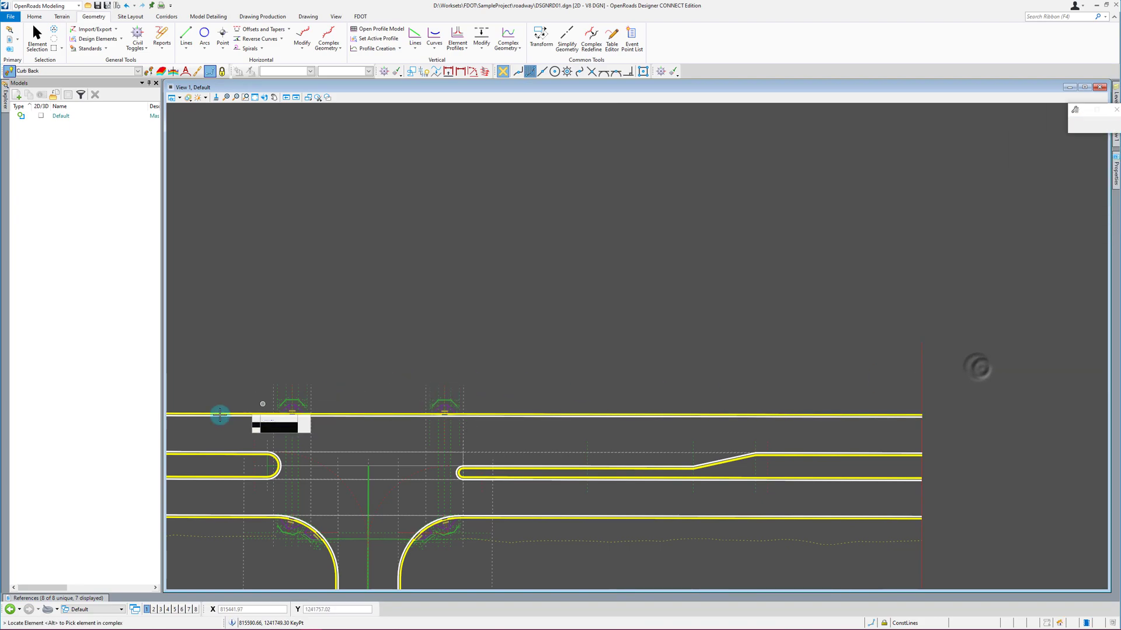
# Step: Offset the short curb edges at the curb ramps on the roadway's upper edge at 0.00 as Curb Back
pyautogui.scroll(5, 310, 412)
pyautogui.click(290, 31)
pyautogui.click(275, 39)
pyautogui.scroll(5, 441, 403)
pyautogui.click(440, 345)
pyautogui.click(463, 348)
pyautogui.click(465, 348)
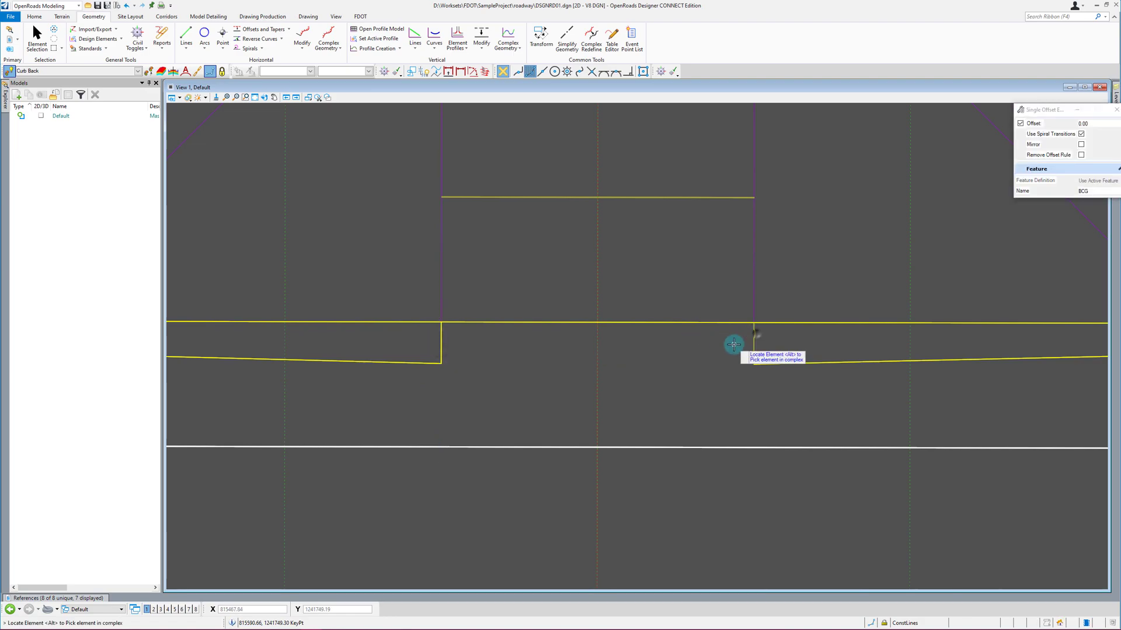
pyautogui.scroll(-5, 280, 418)
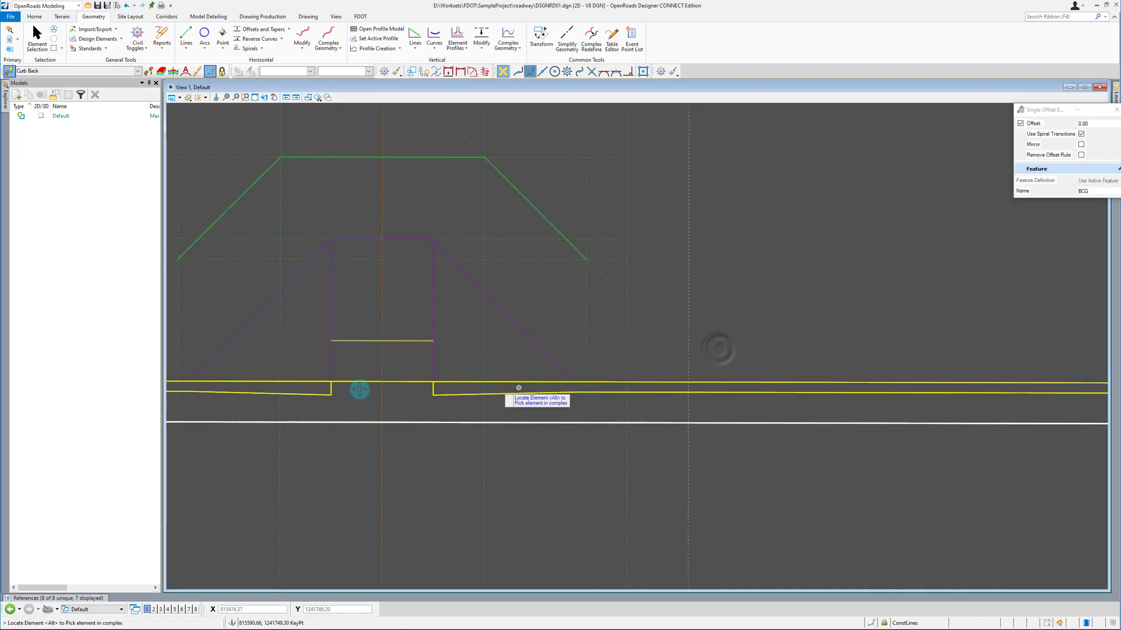
pyautogui.scroll(-2, 468, 380)
pyautogui.scroll(5, 828, 388)
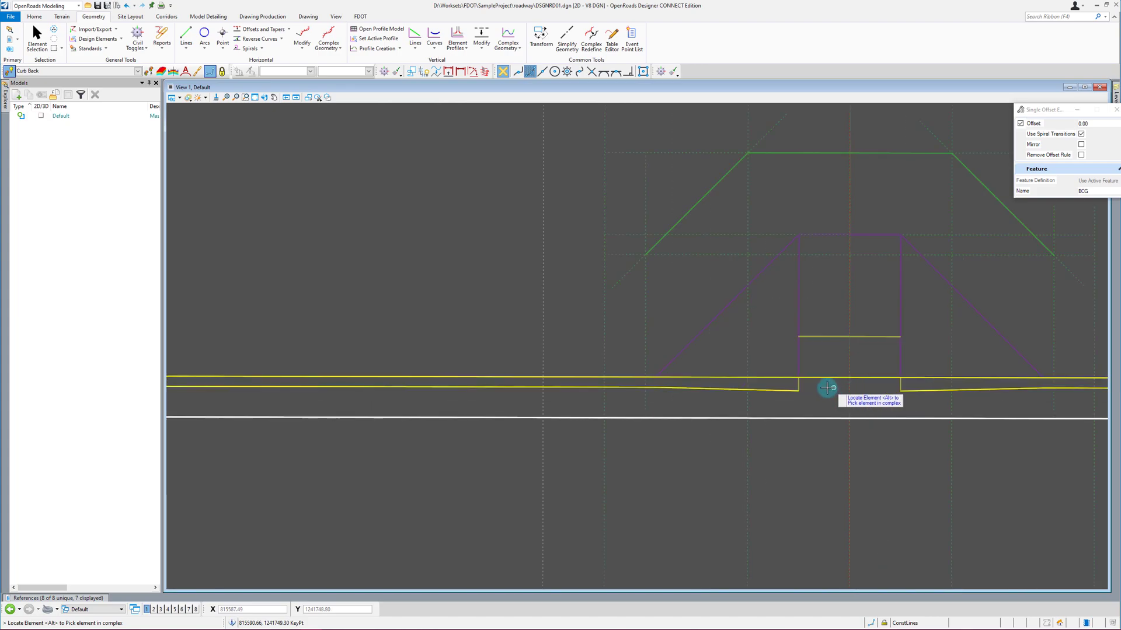
pyautogui.scroll(-3, 469, 314)
pyautogui.scroll(-3, 469, 314)
pyautogui.scroll(-3, 792, 305)
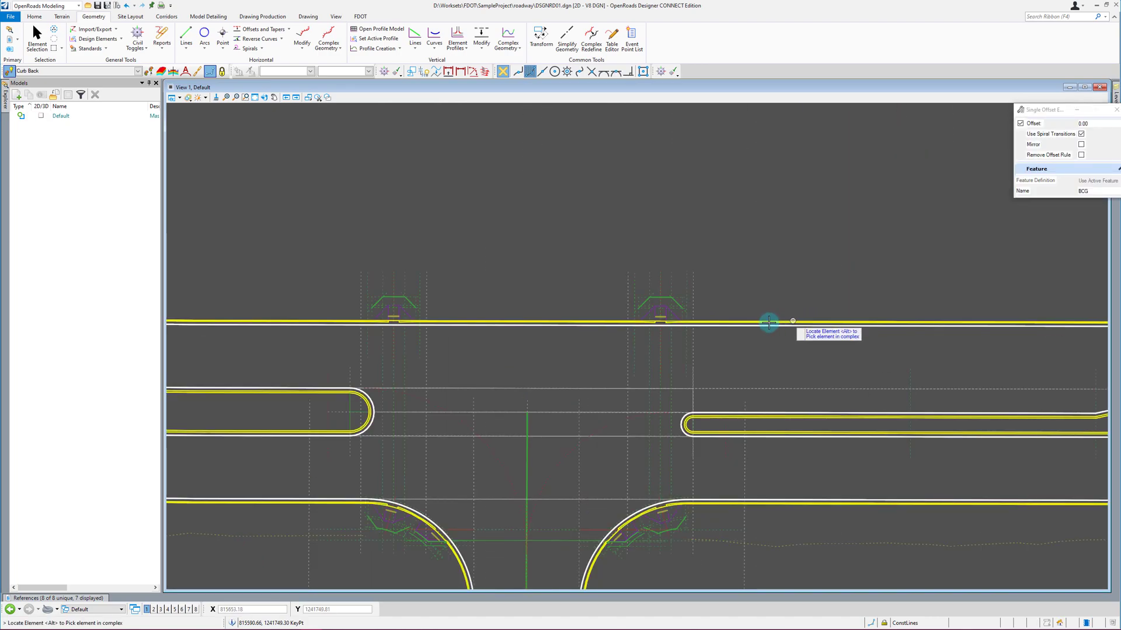
# Step: Make Sidewalk Back BSW the active feature by matching the green sidewalk line at the left return's ramp
pyautogui.scroll(2, 829, 306)
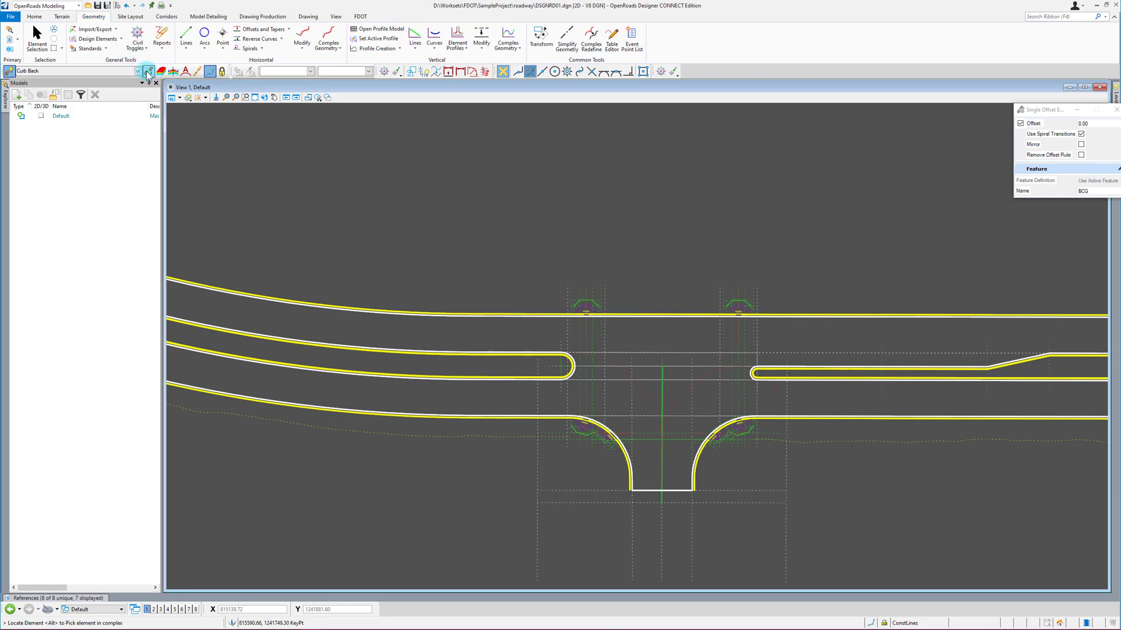
pyautogui.scroll(3, 584, 426)
pyautogui.click(532, 447)
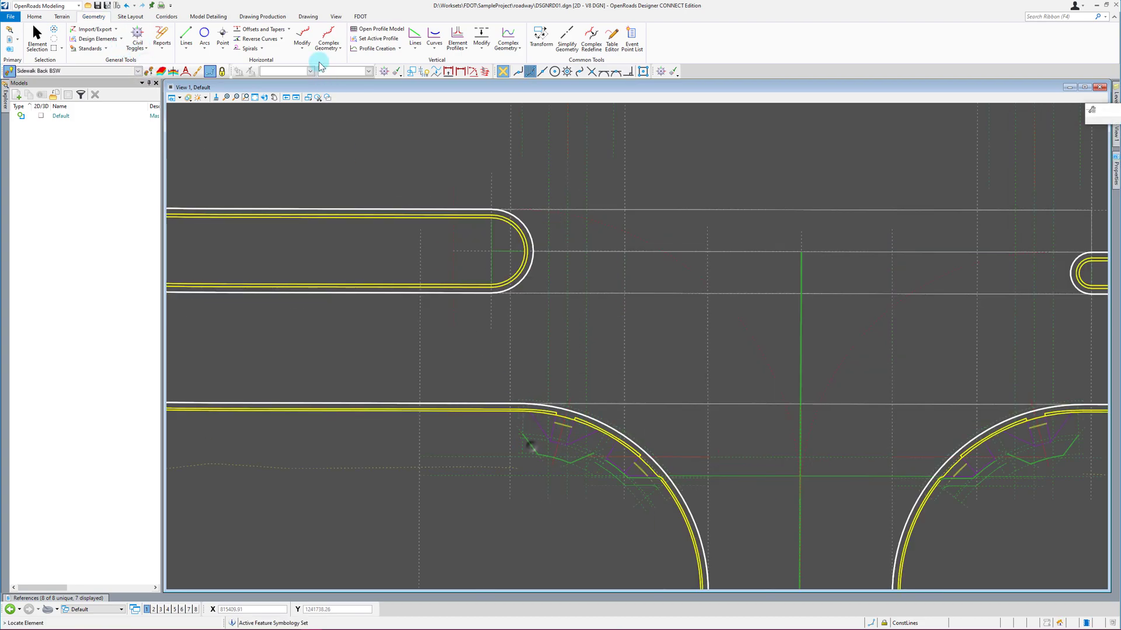
# Step: Offset the back-of-curb lines on the roadway's lower edge, on both sides of the side street, 6.00 outward as Sidewalk Back
pyautogui.click(288, 28)
pyautogui.click(294, 39)
pyautogui.scroll(-4, 1021, 460)
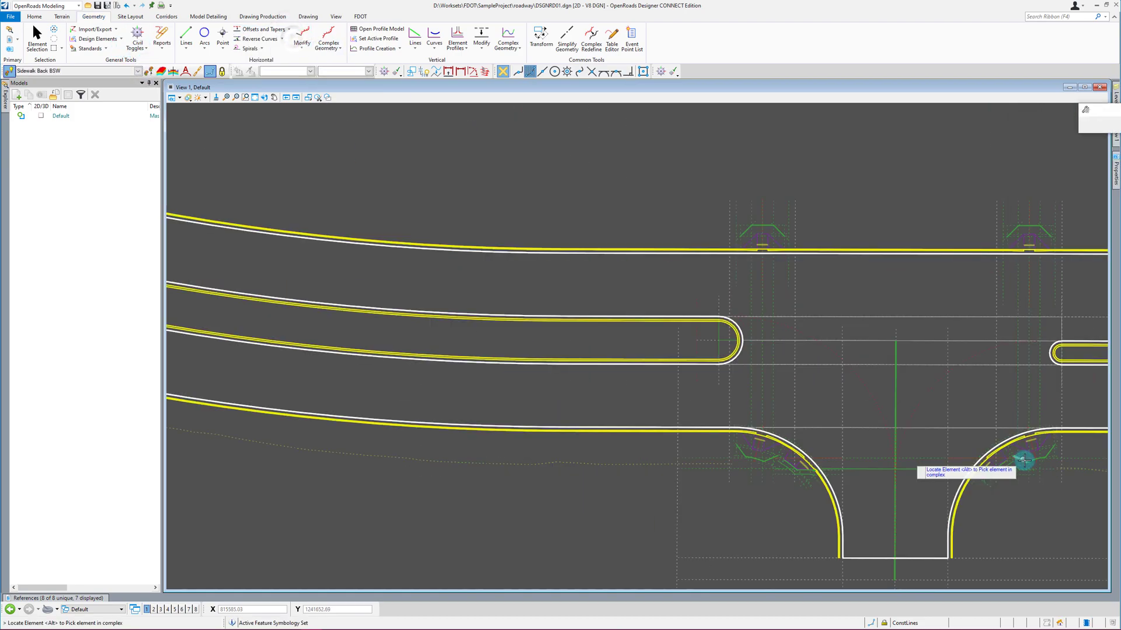
pyautogui.scroll(5, 741, 455)
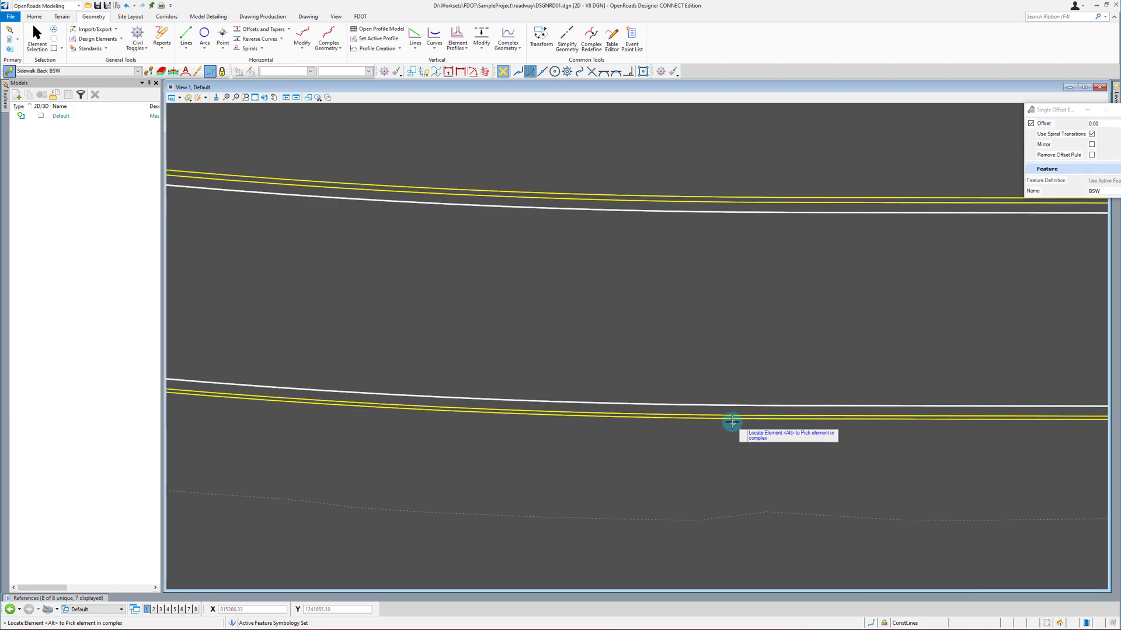
pyautogui.click(730, 420)
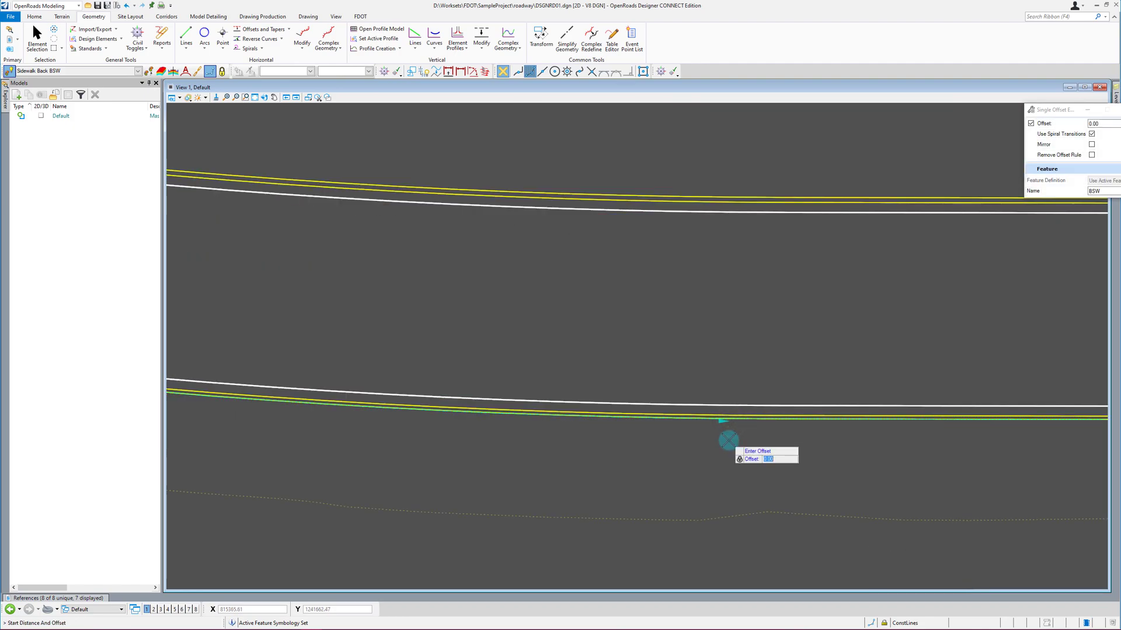
pyautogui.press('Return')
pyautogui.scroll(-3, 363, 427)
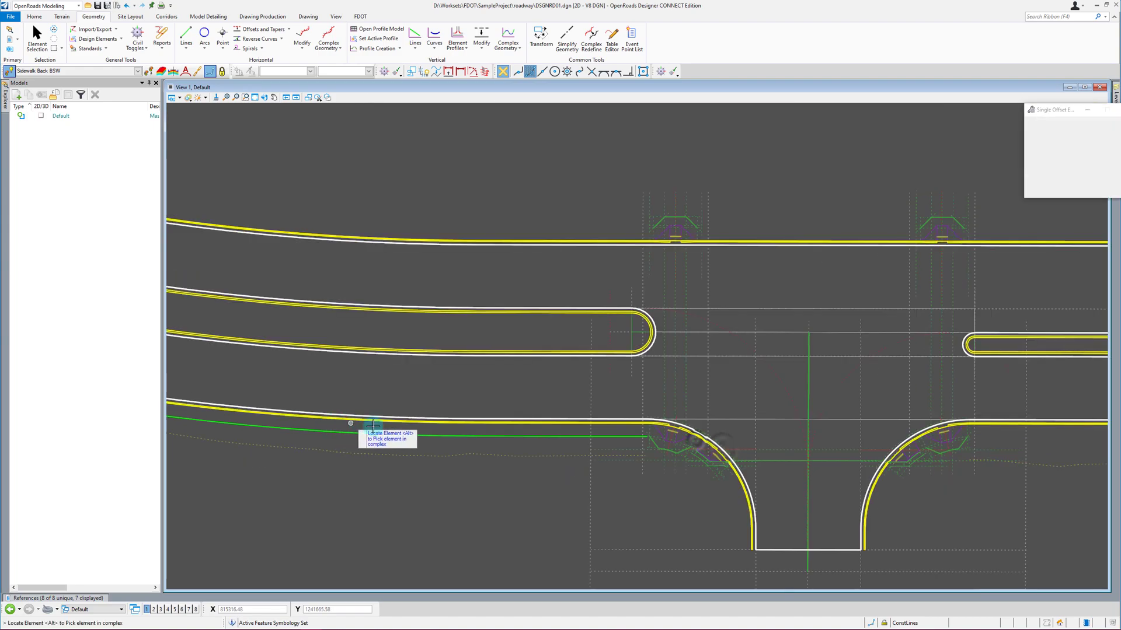
pyautogui.scroll(4, 1075, 424)
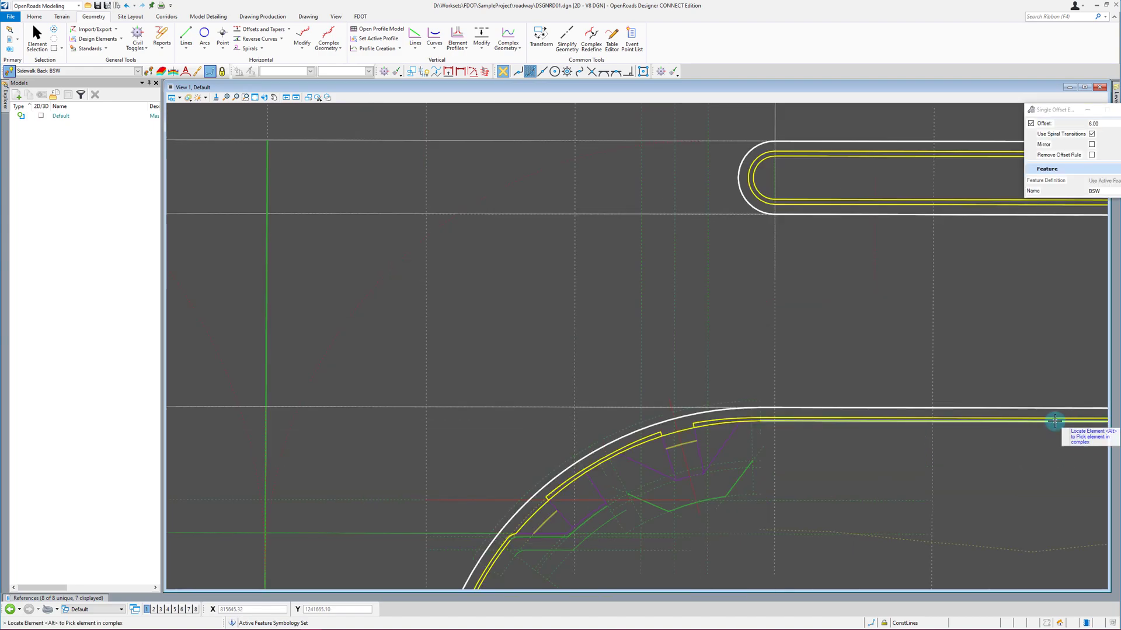
pyautogui.scroll(-4, 974, 440)
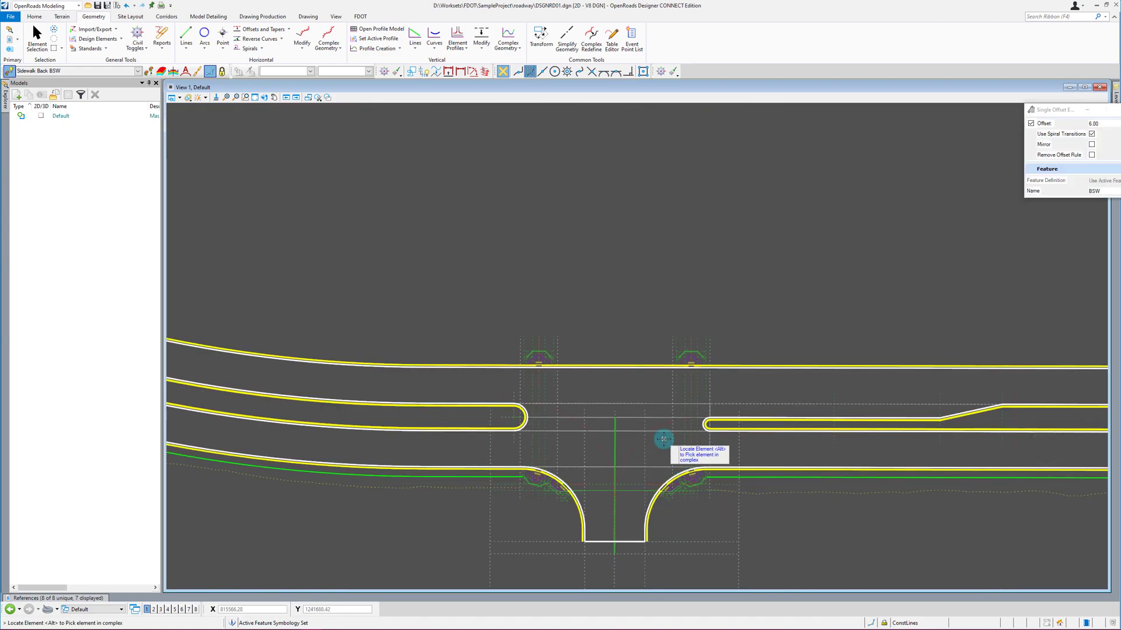
# Step: Try to offset the upper edge's back-of-curb line left of the left ramp at -6.00 as Sidewalk Back
pyautogui.scroll(3, 511, 385)
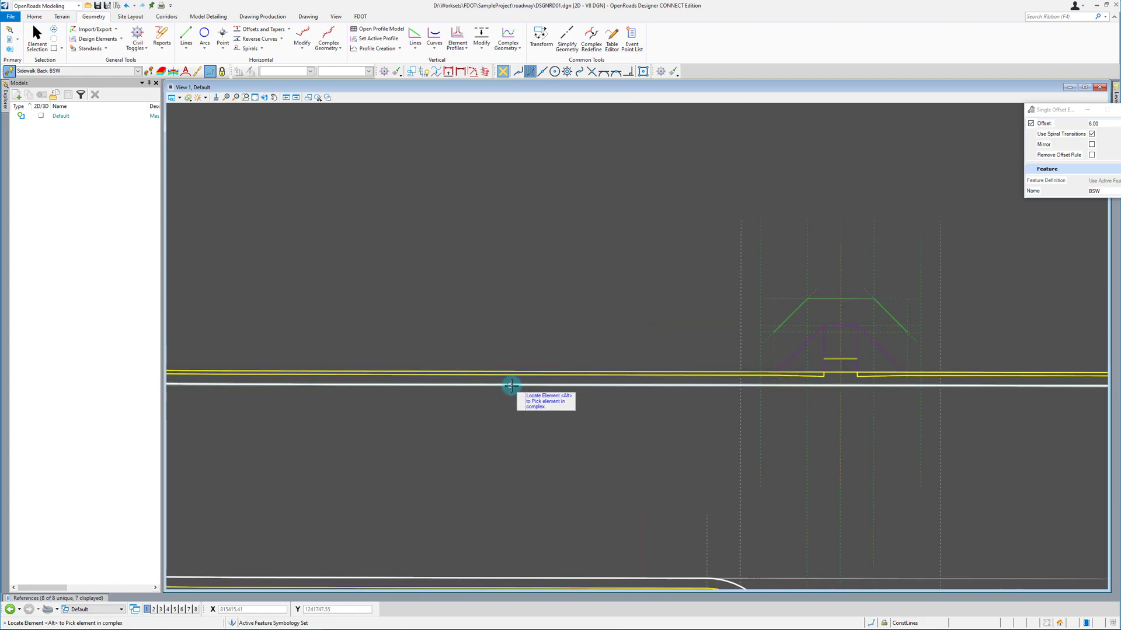
pyautogui.click(636, 371)
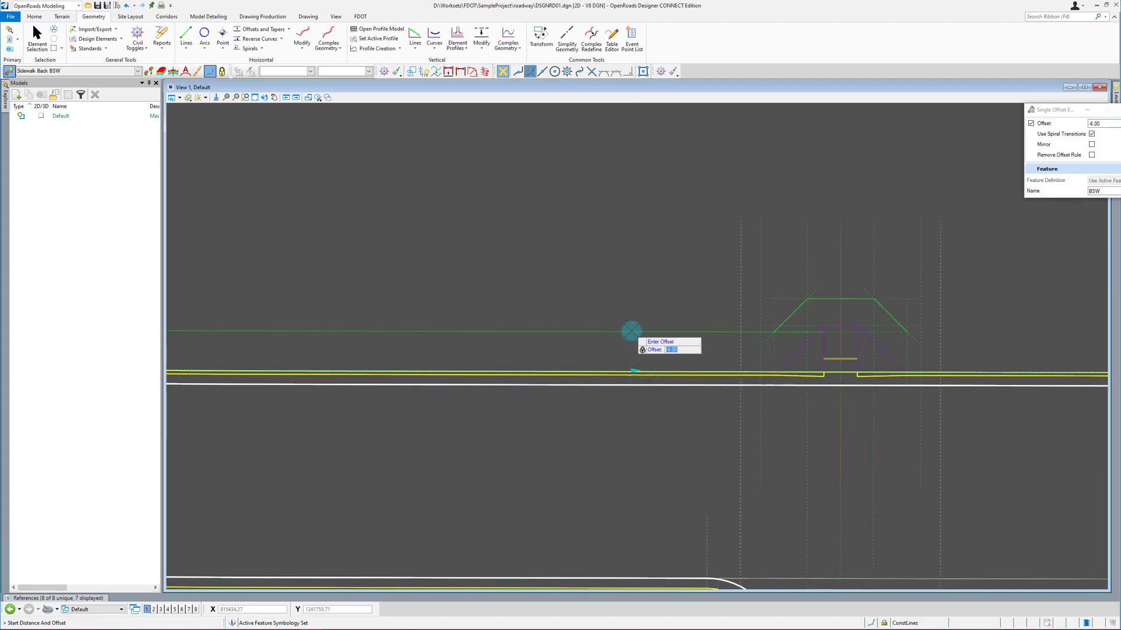
pyautogui.click(631, 331)
pyautogui.scroll(-4, 910, 379)
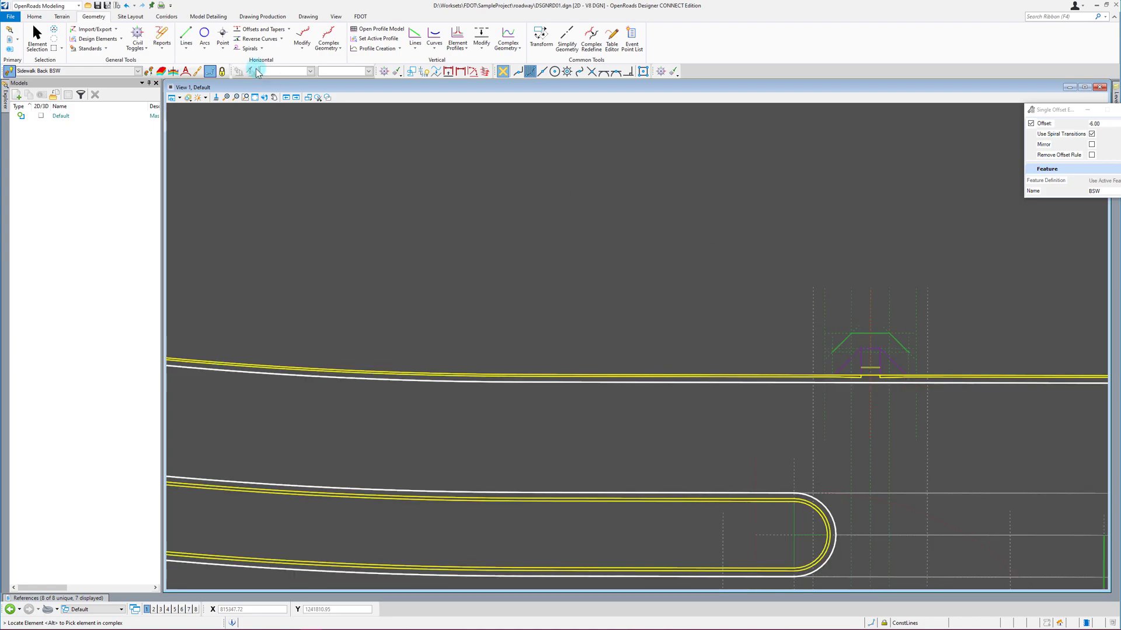
pyautogui.scroll(5, 861, 374)
pyautogui.press('Escape')
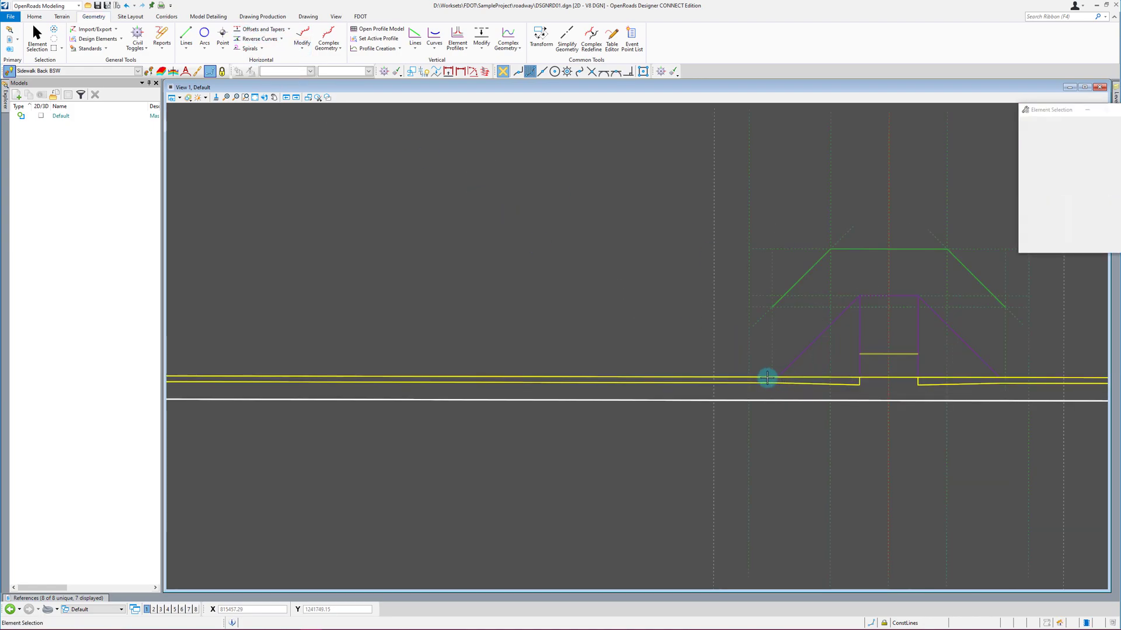
# Step: Inspect the curb face, back-of-curb and sidewalk back lines beside the left ramp on the roadway's upper edge
pyautogui.click(761, 377)
pyautogui.click(761, 383)
pyautogui.scroll(3, 761, 383)
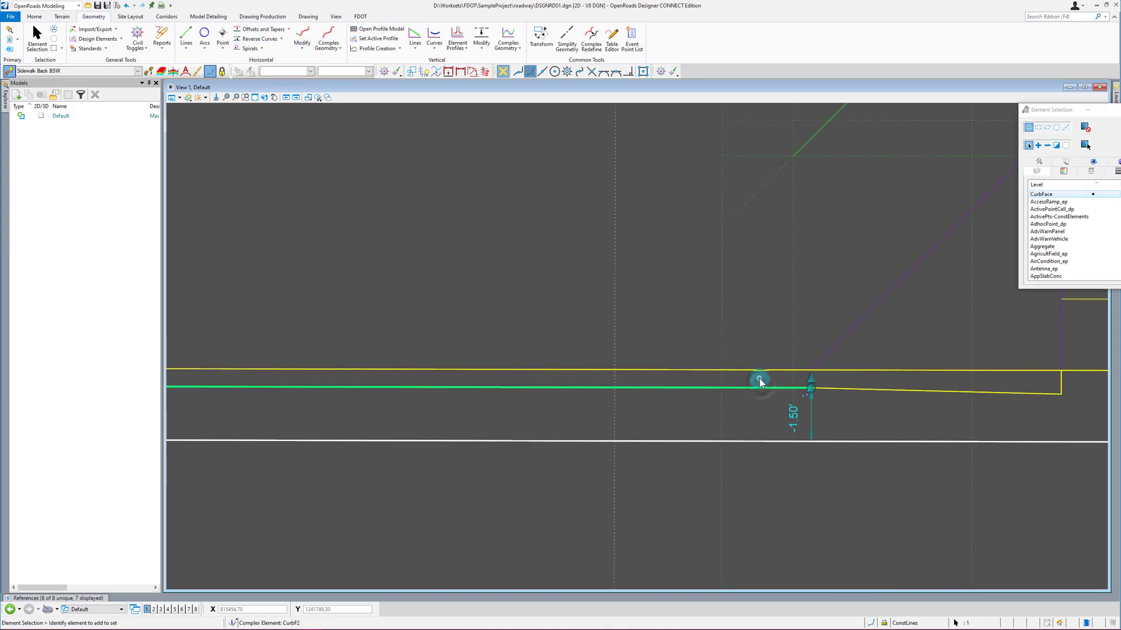
pyautogui.click(742, 366)
pyautogui.click(747, 391)
pyautogui.scroll(-3, 754, 406)
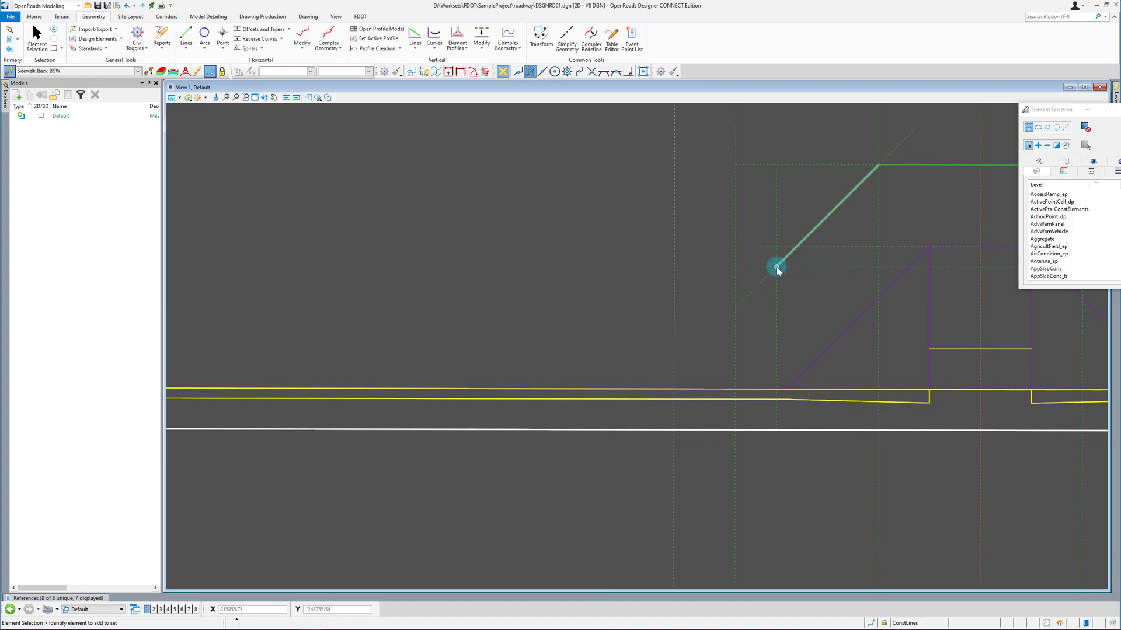
pyautogui.moveTo(776, 267)
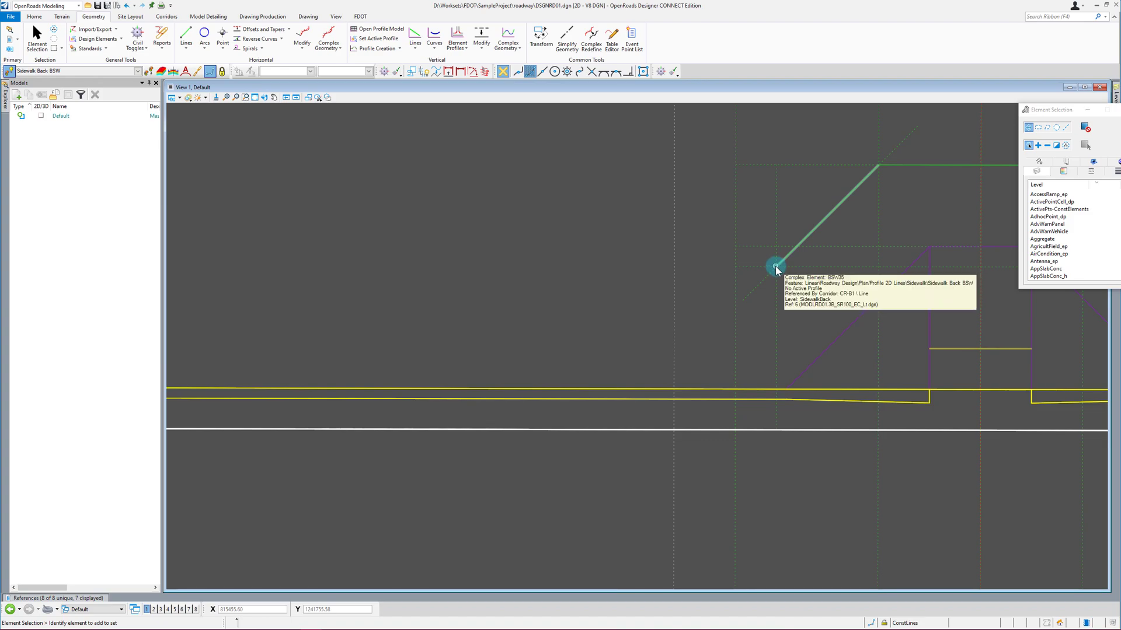
# Step: Check the curb face and back-of-curb elements beside the left ramp on the roadway's upper edge
pyautogui.click(754, 398)
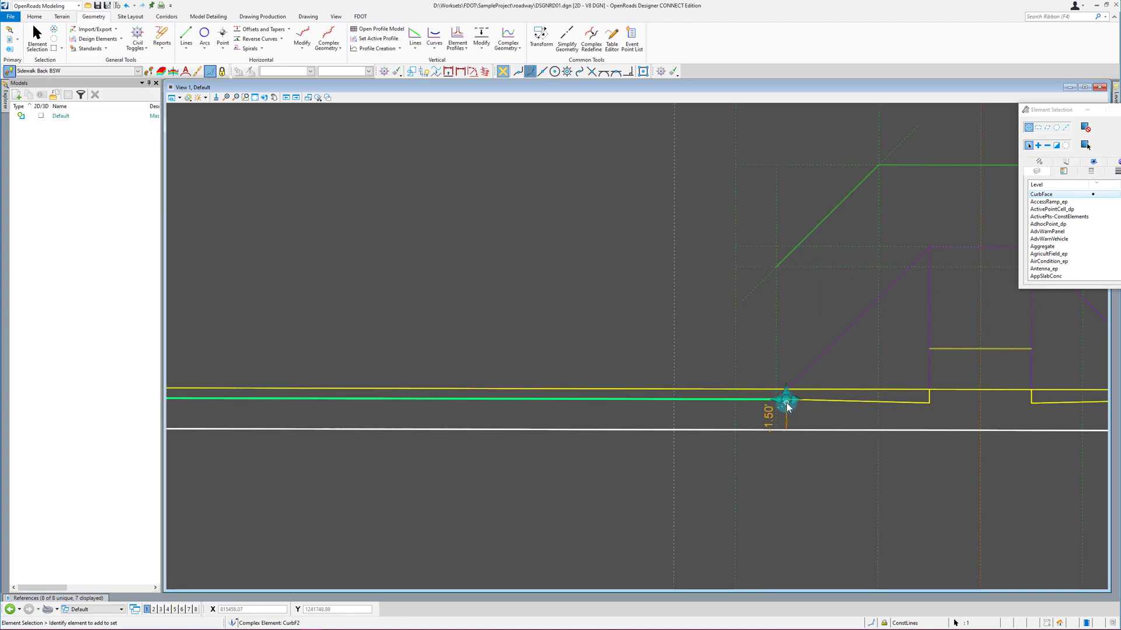
pyautogui.click(837, 368)
pyautogui.scroll(-2, 870, 359)
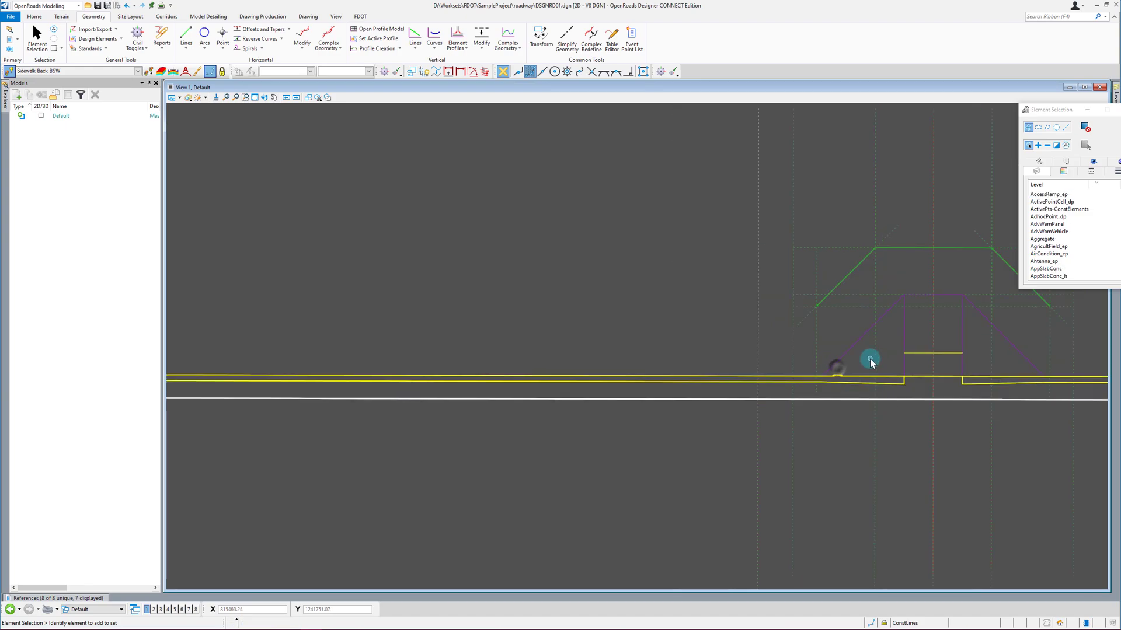
pyautogui.click(778, 377)
pyautogui.click(670, 460)
# Step: Partially offset the upper edge's back-of-curb line -6.00 as Sidewalk Back, from its start to the left ramp's sidewalk line
pyautogui.click(288, 29)
pyautogui.click(262, 48)
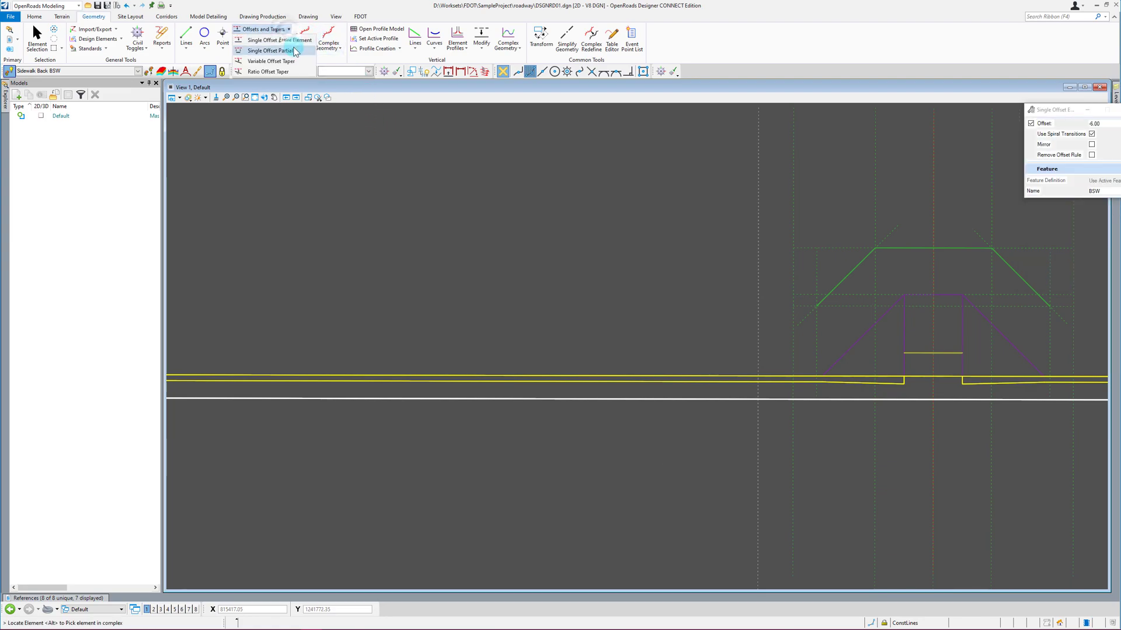
pyautogui.click(540, 375)
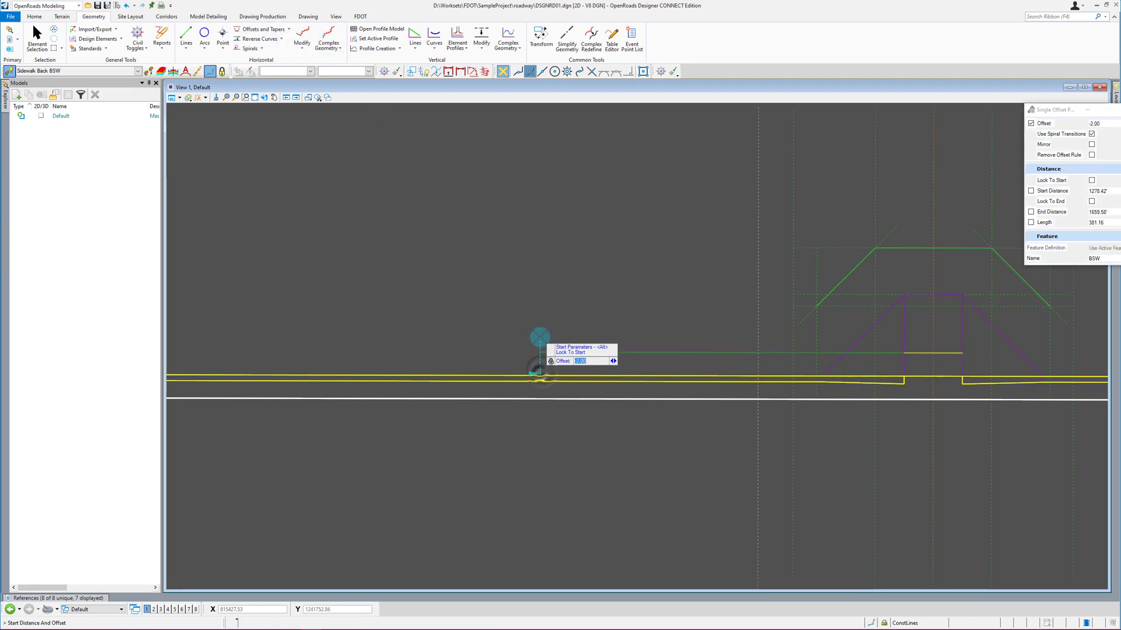
pyautogui.scroll(-5, 776, 380)
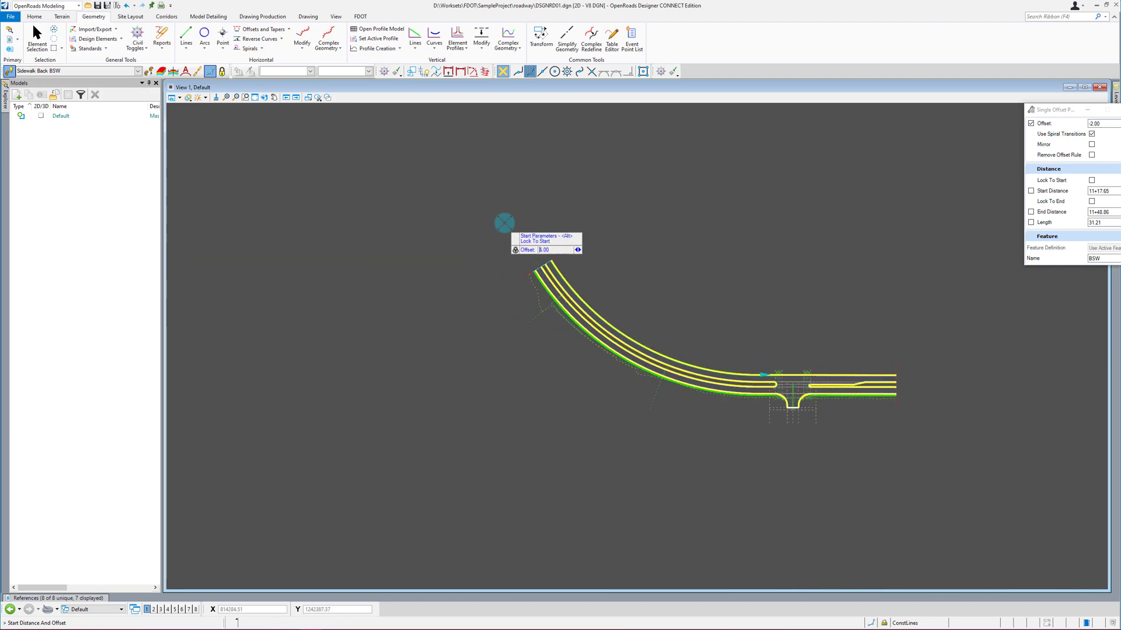
pyautogui.click(584, 188)
pyautogui.scroll(6, 759, 373)
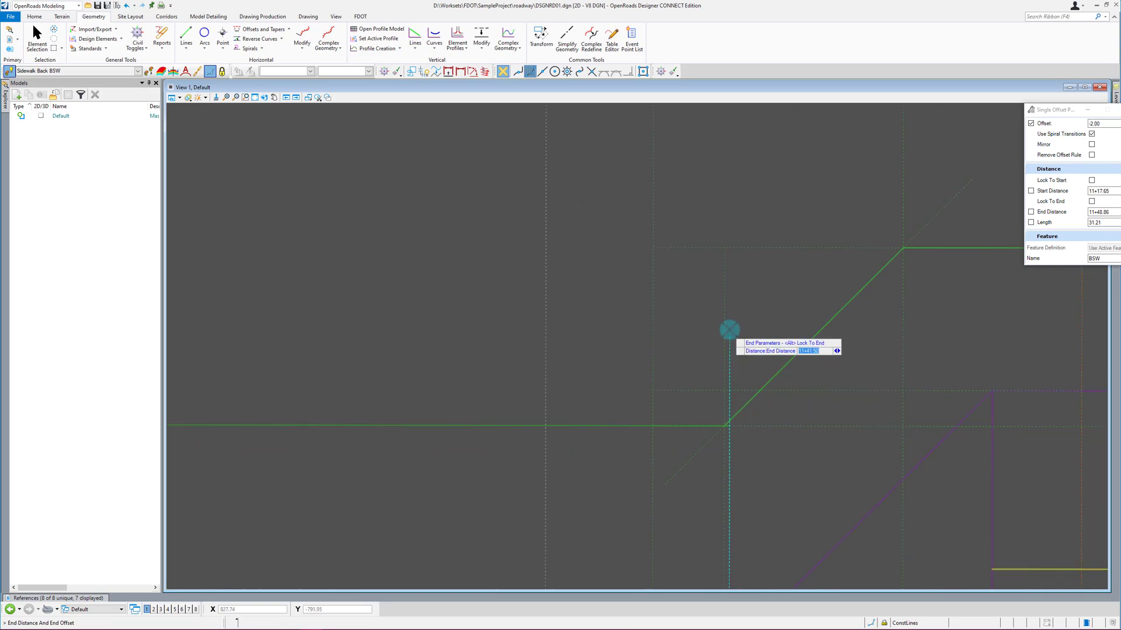
pyautogui.scroll(-2, 728, 321)
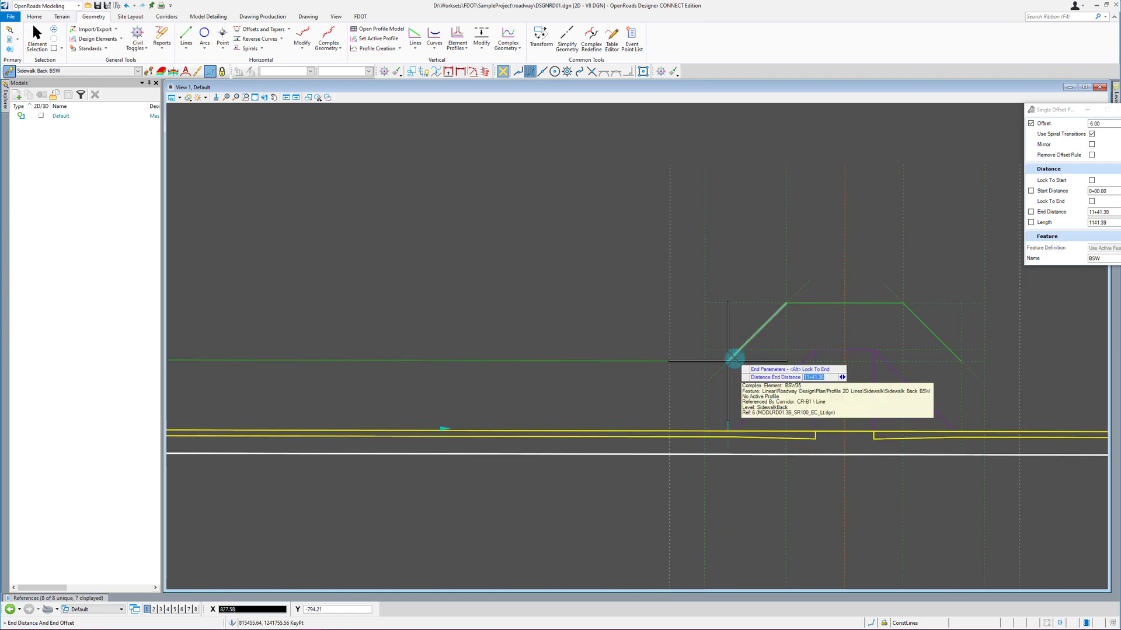
pyautogui.click(747, 310)
pyautogui.click(495, 325)
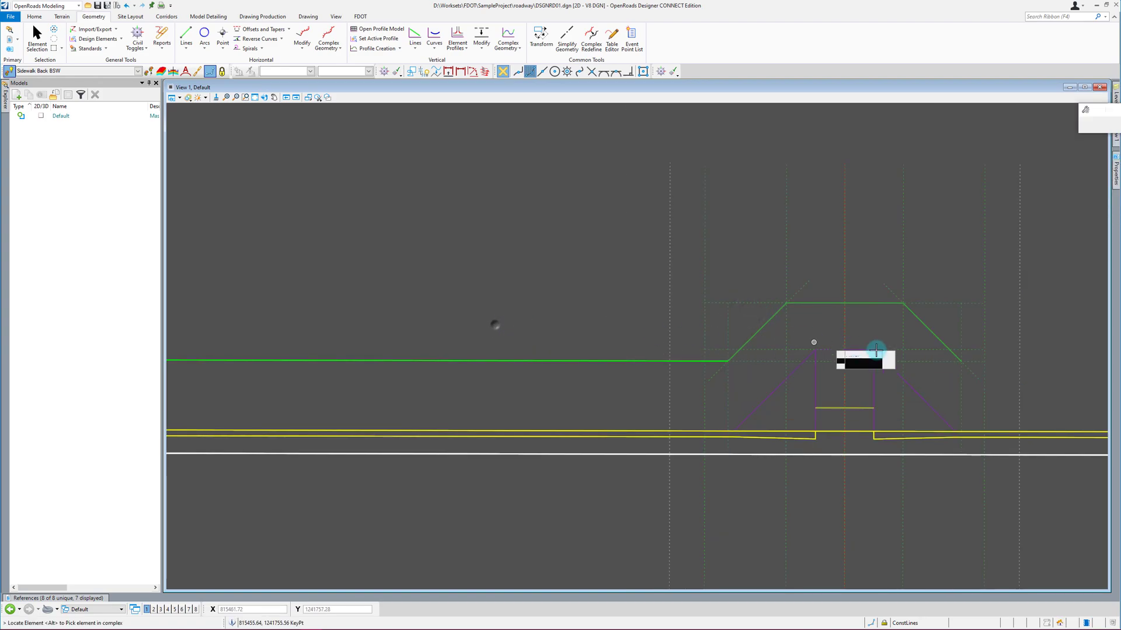
# Step: Partially offset the upper edge's back-of-curb line -6.00 between the ends of the two ramps' sidewalk lines
pyautogui.scroll(-3, 569, 337)
pyautogui.scroll(3, 894, 383)
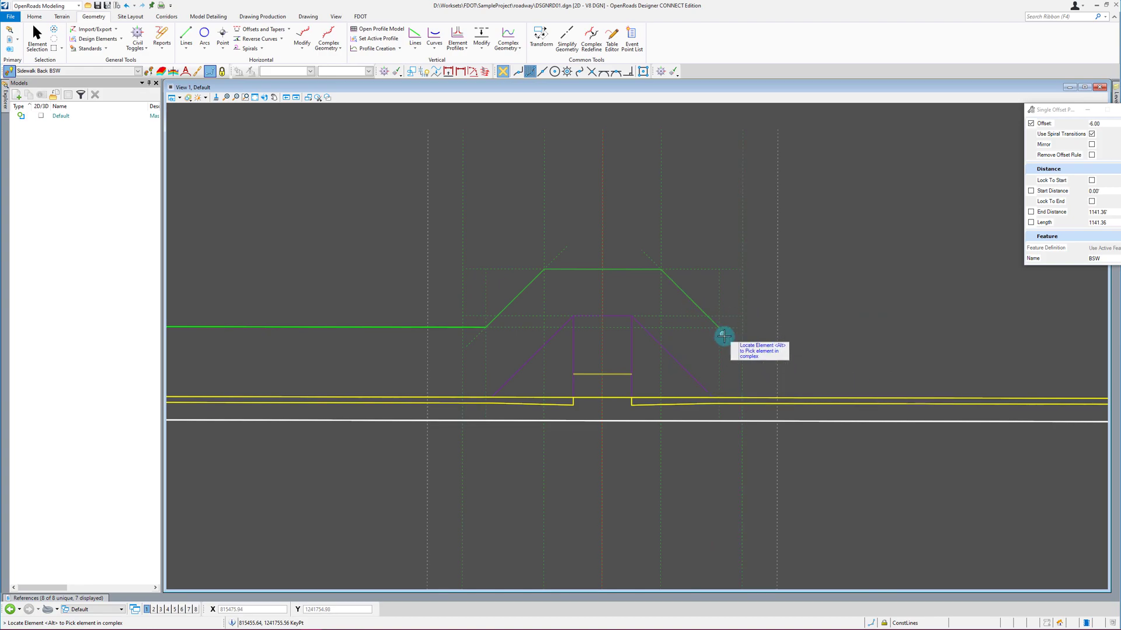
pyautogui.click(802, 399)
pyautogui.scroll(2, 718, 320)
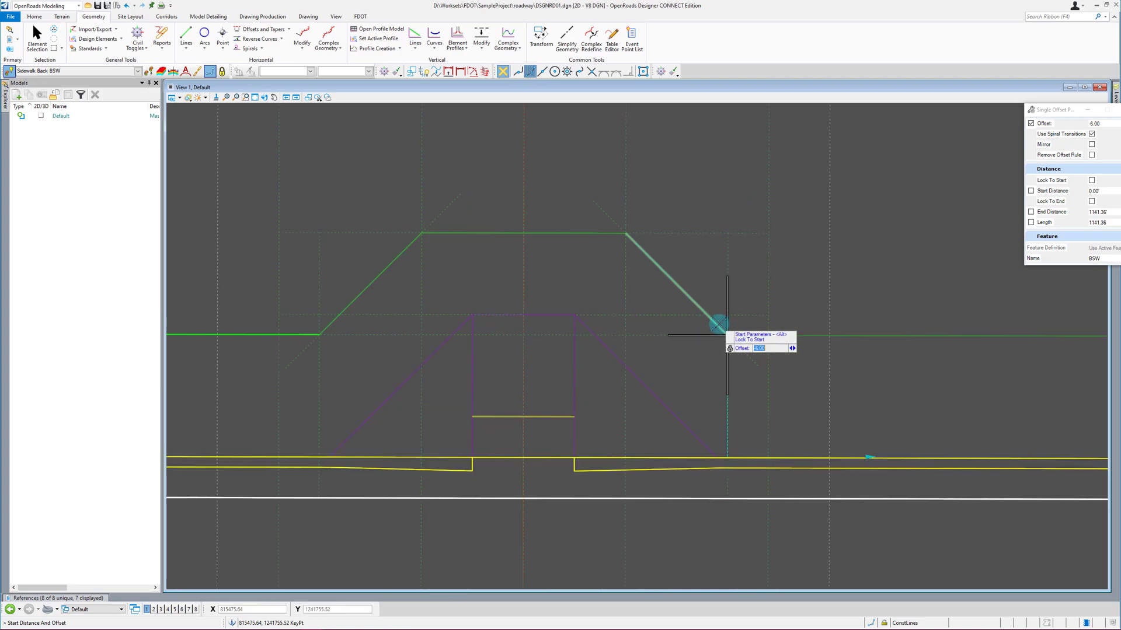
pyautogui.click(710, 322)
pyautogui.scroll(-4, 297, 380)
pyautogui.scroll(4, 550, 386)
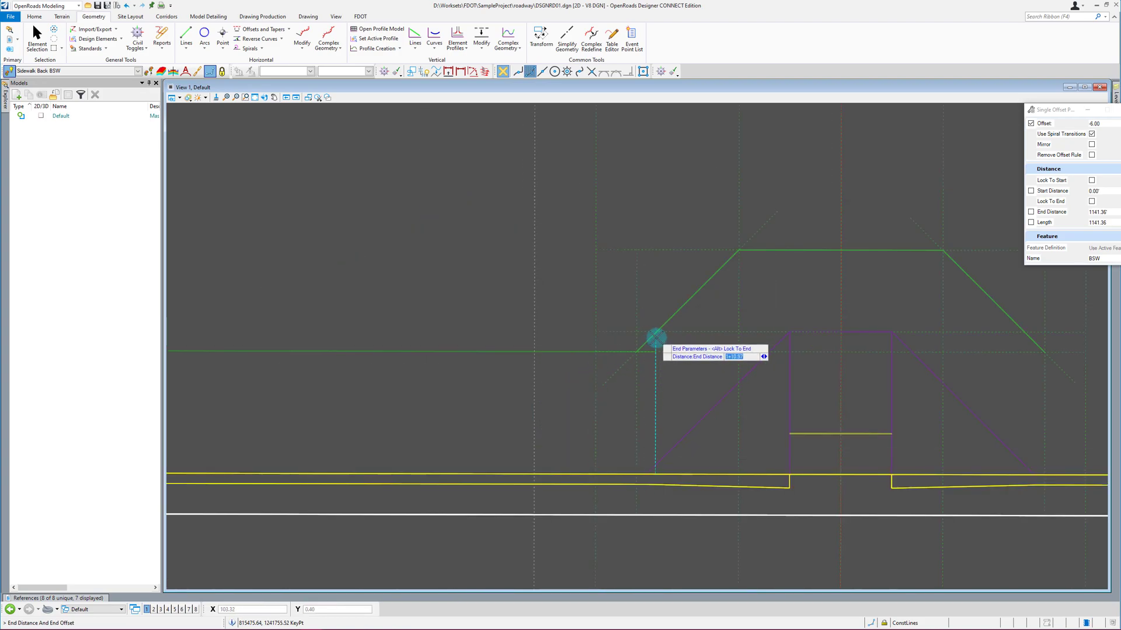
pyautogui.click(673, 342)
pyautogui.scroll(-5, 494, 361)
pyautogui.click(660, 378)
# Step: Partially offset the upper back-of-curb line -6.00 from the right ramp's sidewalk line to the roadway's right end
pyautogui.click(648, 383)
pyautogui.scroll(5, 634, 370)
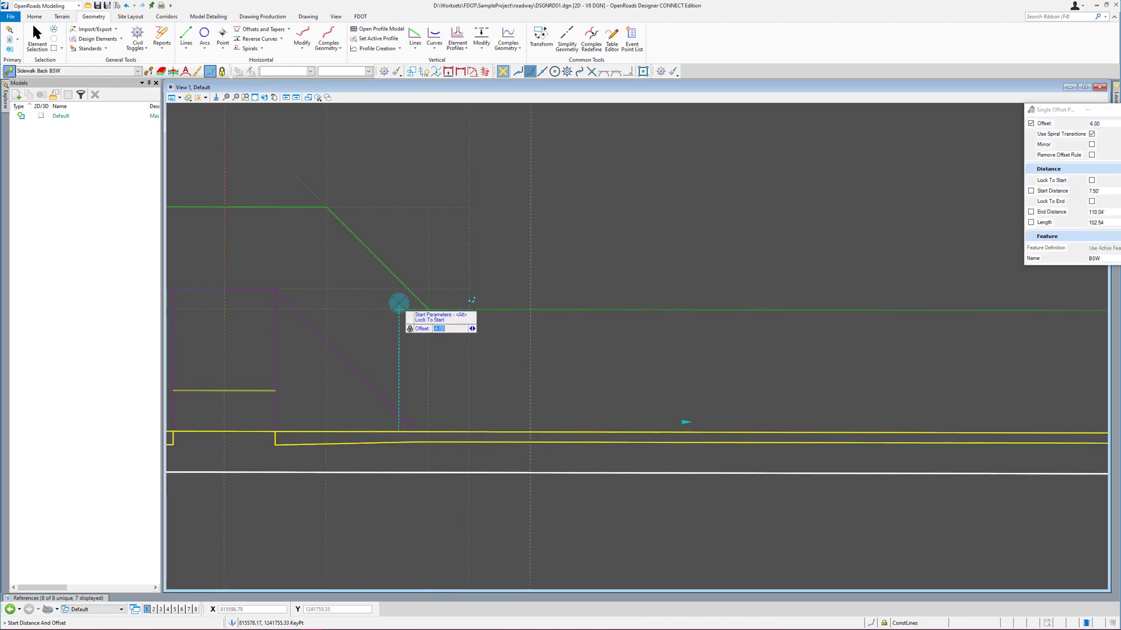
pyautogui.click(424, 302)
pyautogui.scroll(-4, 342, 359)
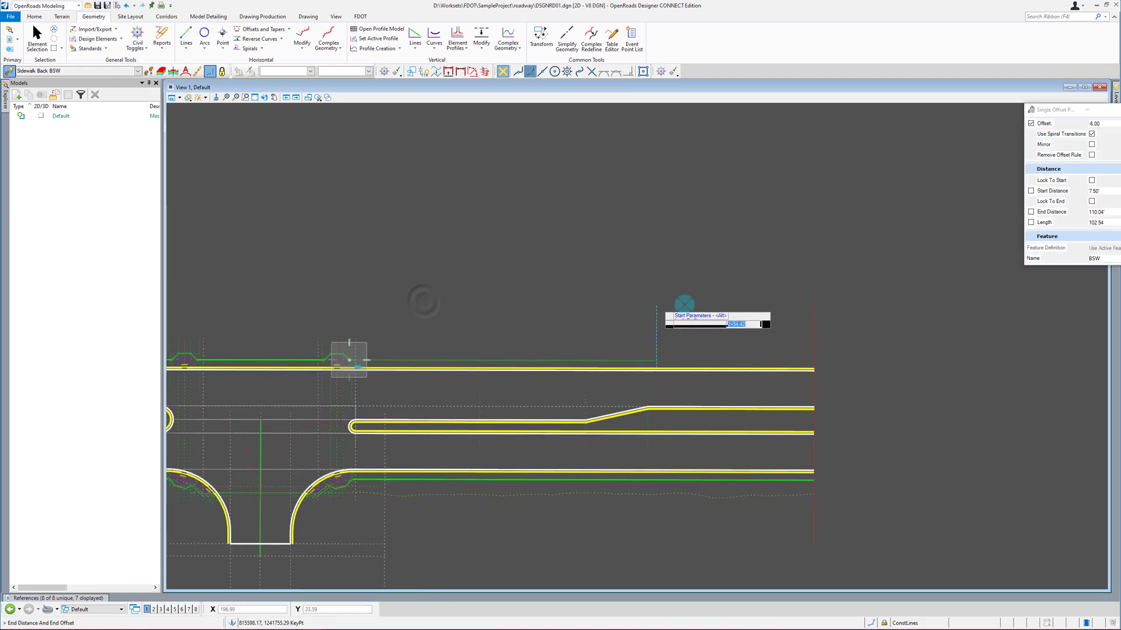
pyautogui.click(901, 315)
pyautogui.click(901, 315)
# Step: Copy the left upper ramp's three referenced sidewalk back lines as Sidewalk Back using entire-element offsets of 0.00
pyautogui.scroll(-3, 984, 411)
pyautogui.scroll(3, 534, 387)
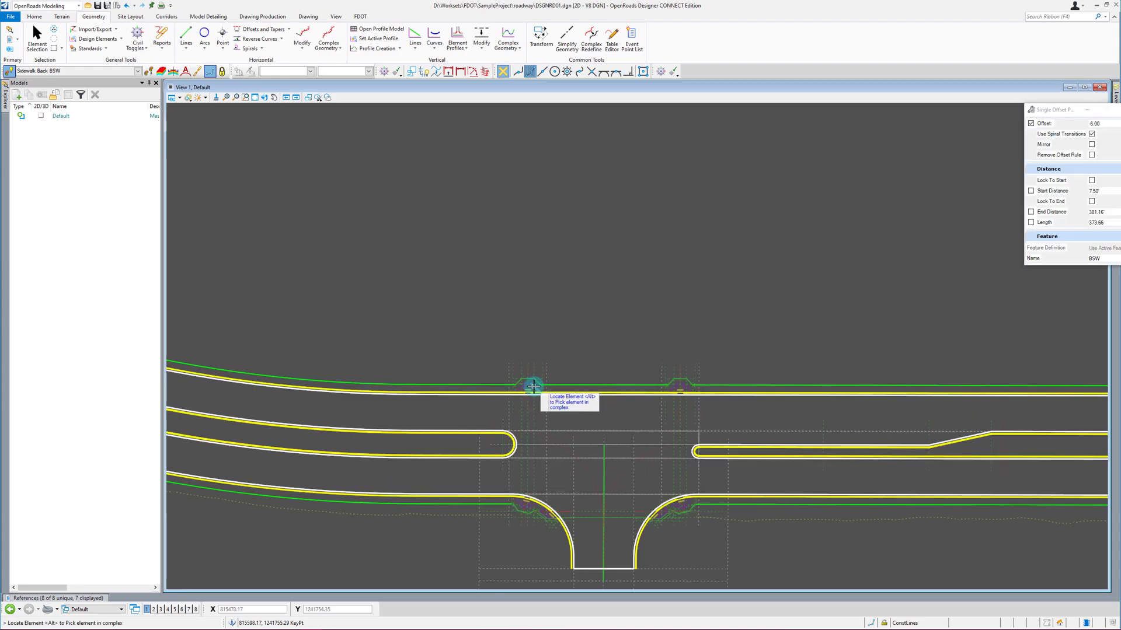
pyautogui.scroll(2, 519, 447)
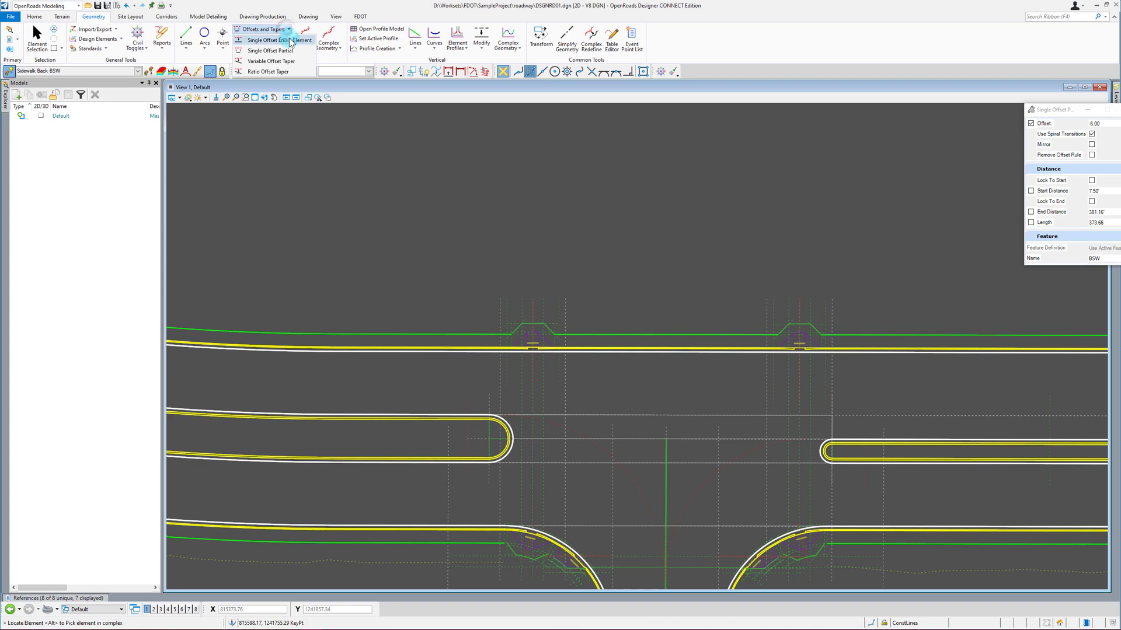
pyautogui.click(290, 40)
pyautogui.scroll(3, 514, 327)
pyautogui.click(491, 321)
pyautogui.scroll(1, 492, 320)
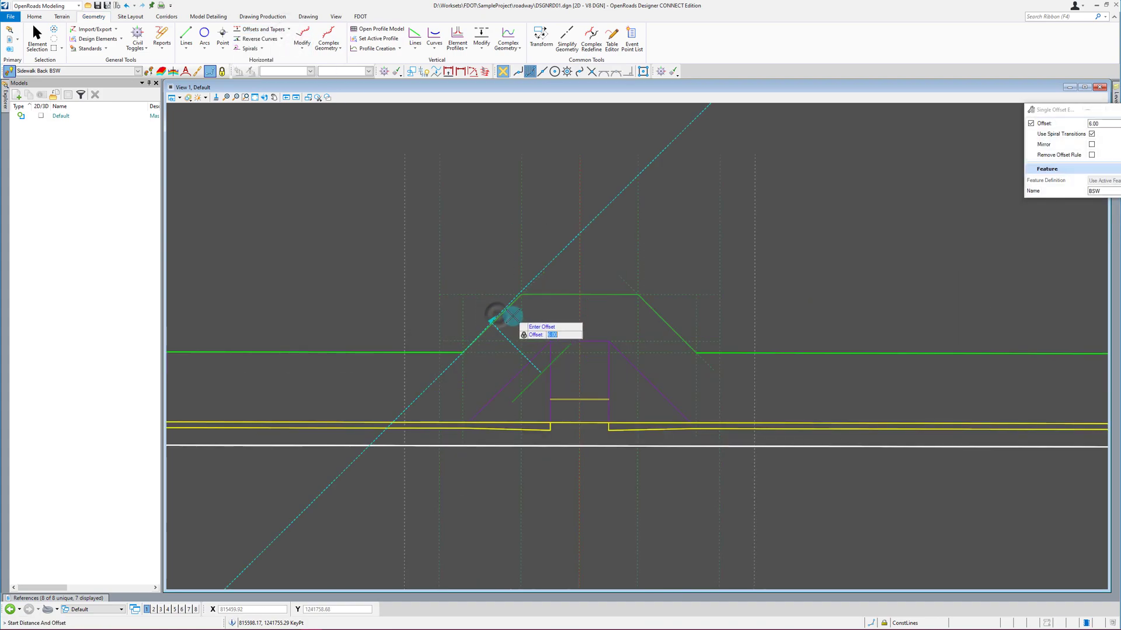
pyautogui.press('Return')
pyautogui.click(523, 319)
pyautogui.click(539, 295)
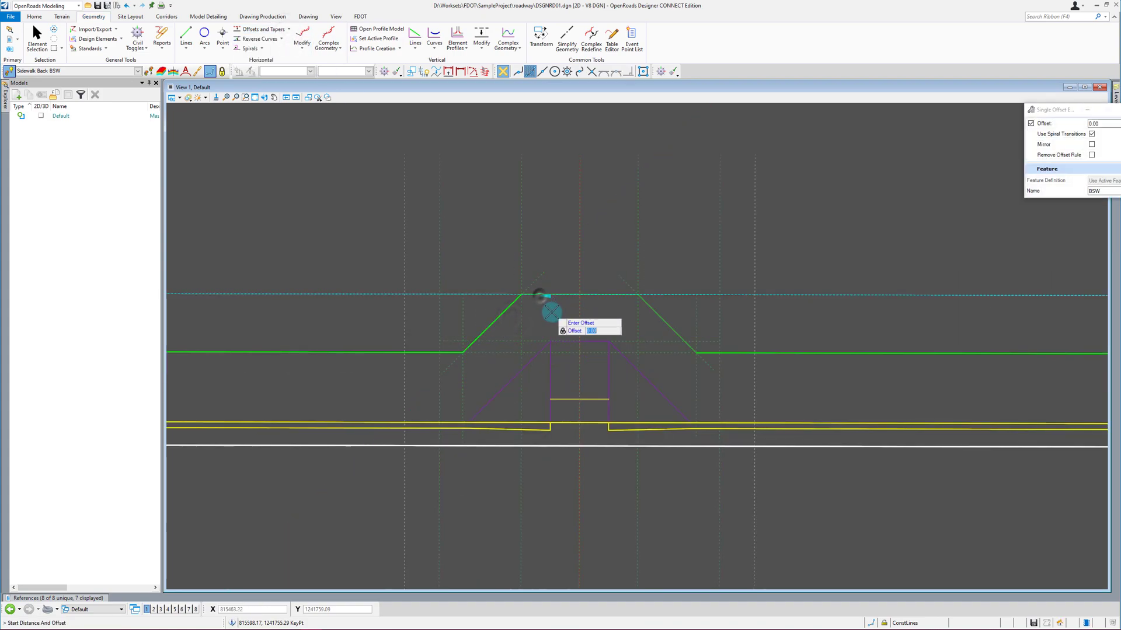
pyautogui.click(551, 312)
pyautogui.click(569, 295)
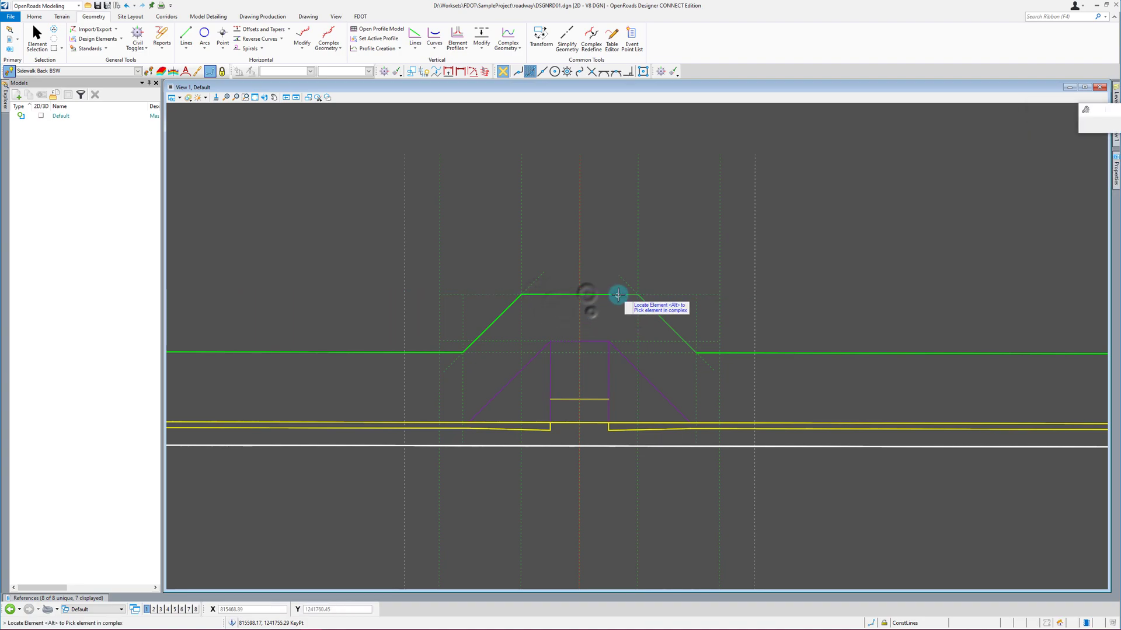
pyautogui.click(617, 317)
pyautogui.click(649, 307)
pyautogui.click(666, 305)
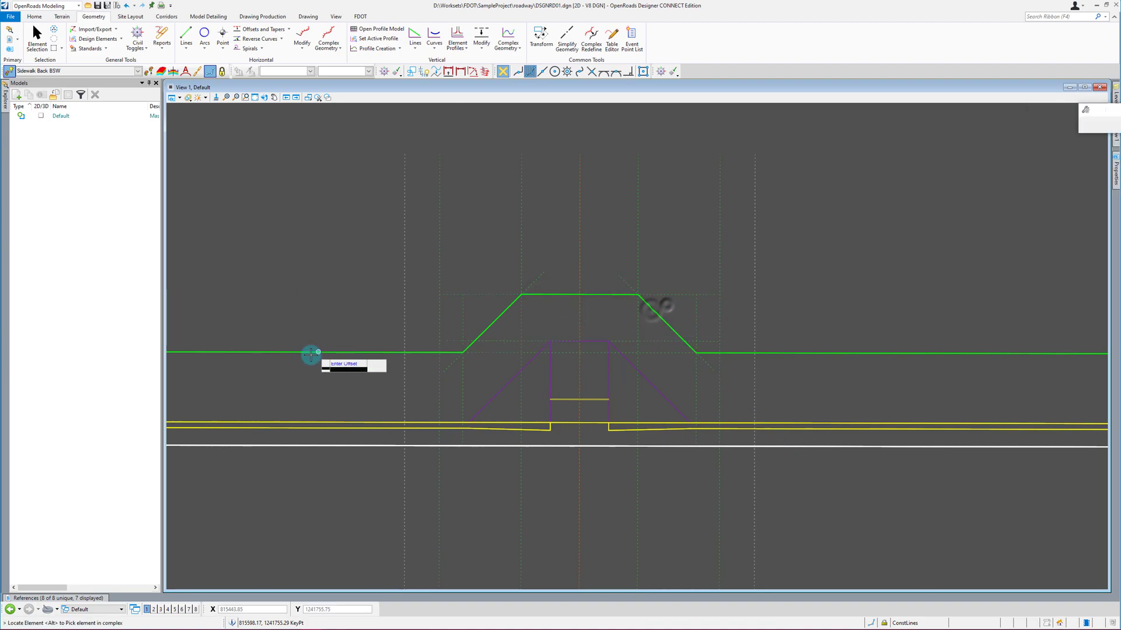
# Step: Copy the right upper ramp's three referenced sidewalk back lines in place with entire-element offsets of 0.00
pyautogui.scroll(-5, 312, 355)
pyautogui.scroll(5, 858, 344)
pyautogui.click(784, 343)
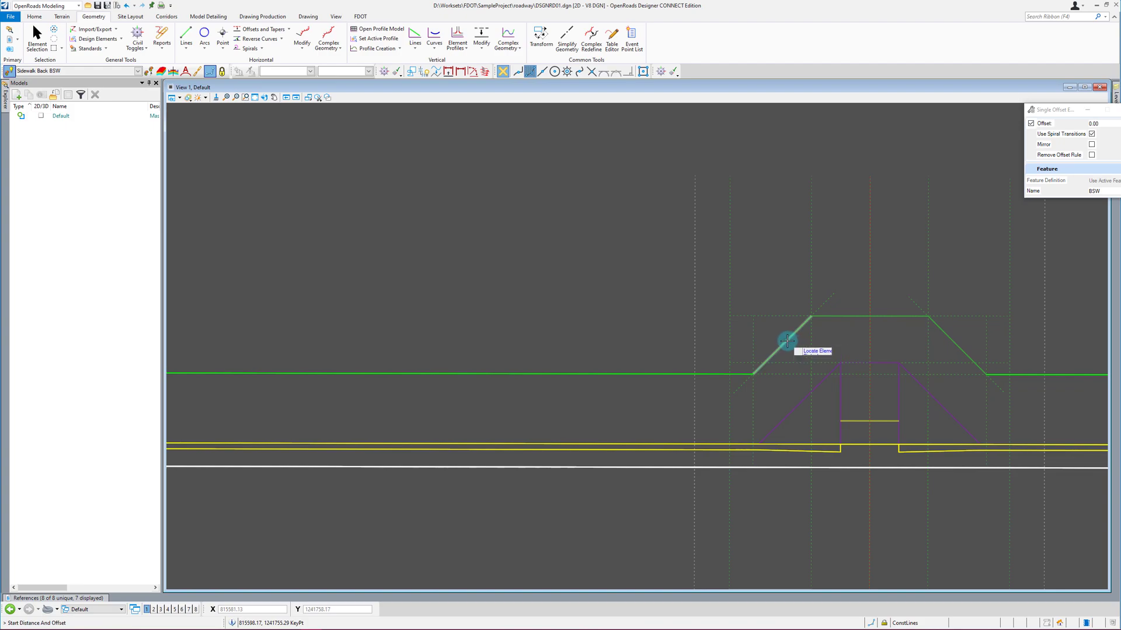
pyautogui.click(800, 343)
pyautogui.click(852, 316)
pyautogui.click(850, 339)
pyautogui.click(885, 316)
pyautogui.click(907, 336)
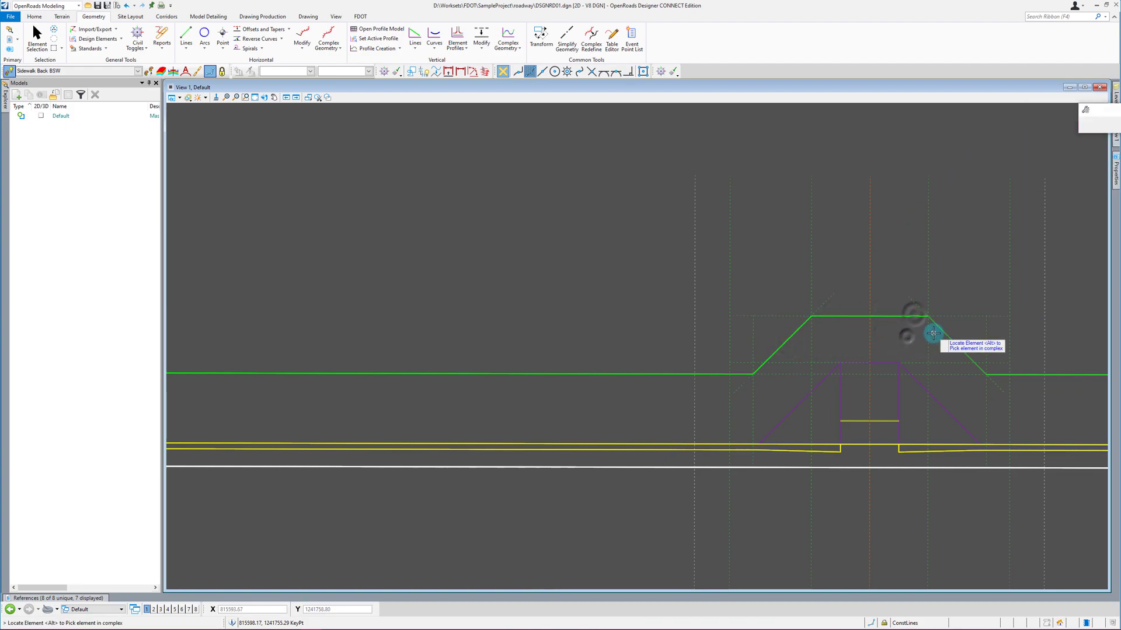
pyautogui.click(937, 332)
pyautogui.click(968, 330)
# Step: Examine the sidewalk back and ramp lines at the left return, selecting its curb ramp warning lines
pyautogui.scroll(-5, 844, 236)
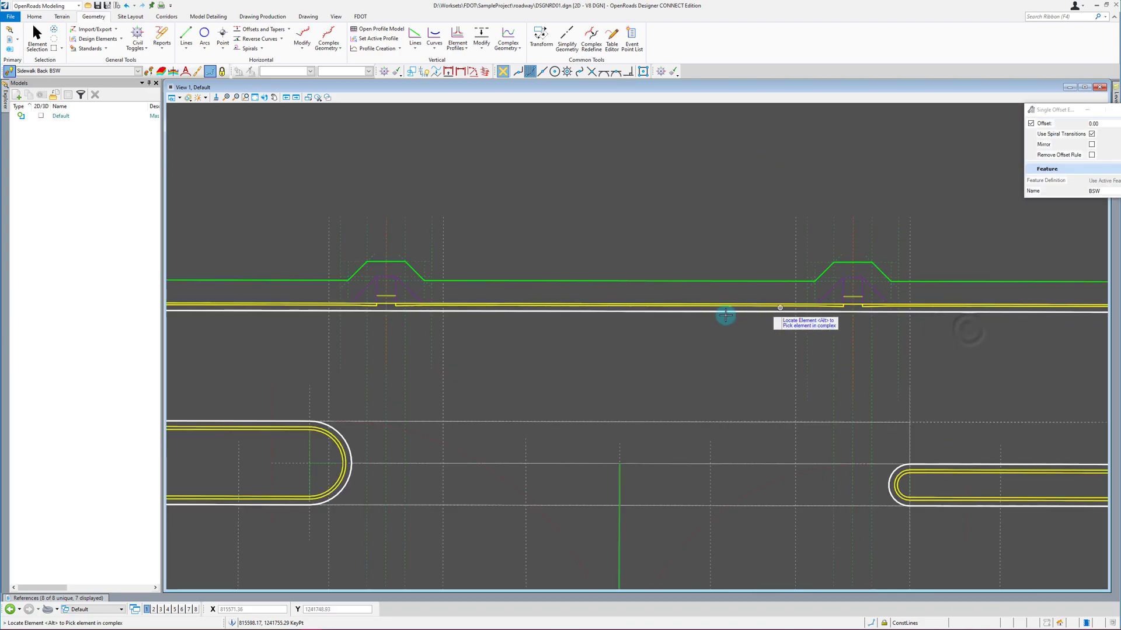
pyautogui.scroll(-3, 671, 234)
pyautogui.scroll(5, 628, 253)
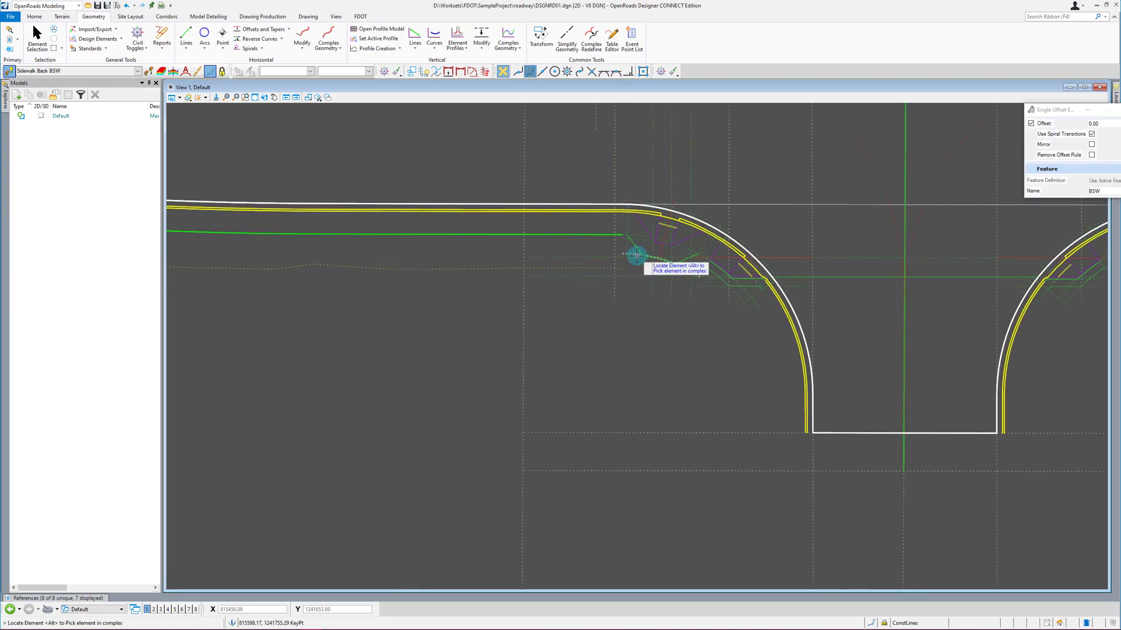
pyautogui.scroll(-3, 508, 396)
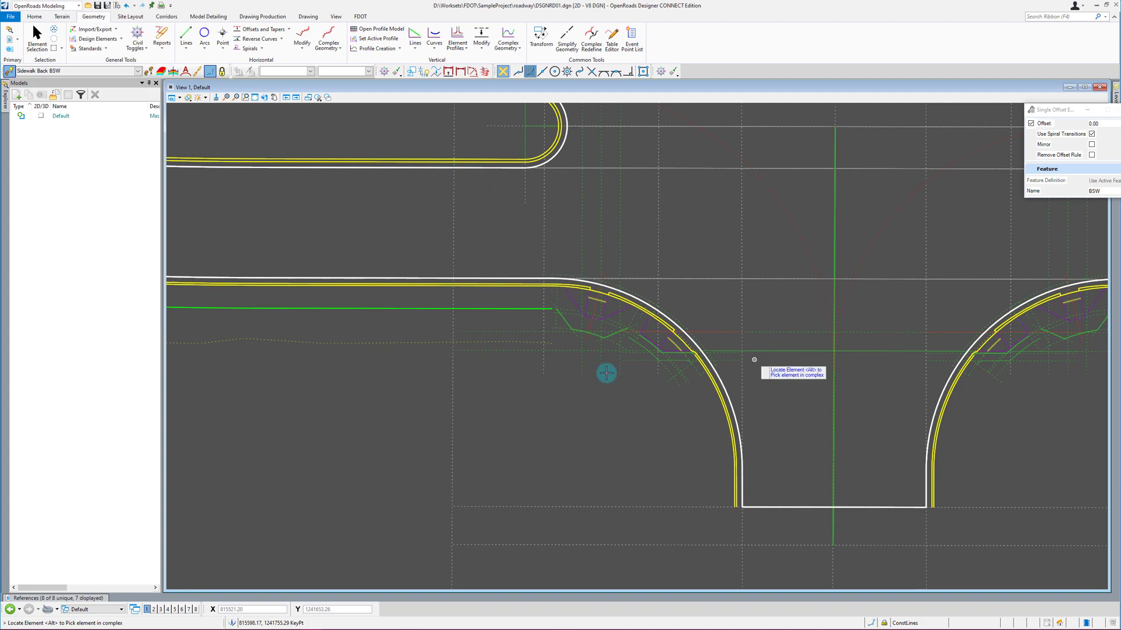
pyautogui.scroll(-2, 433, 452)
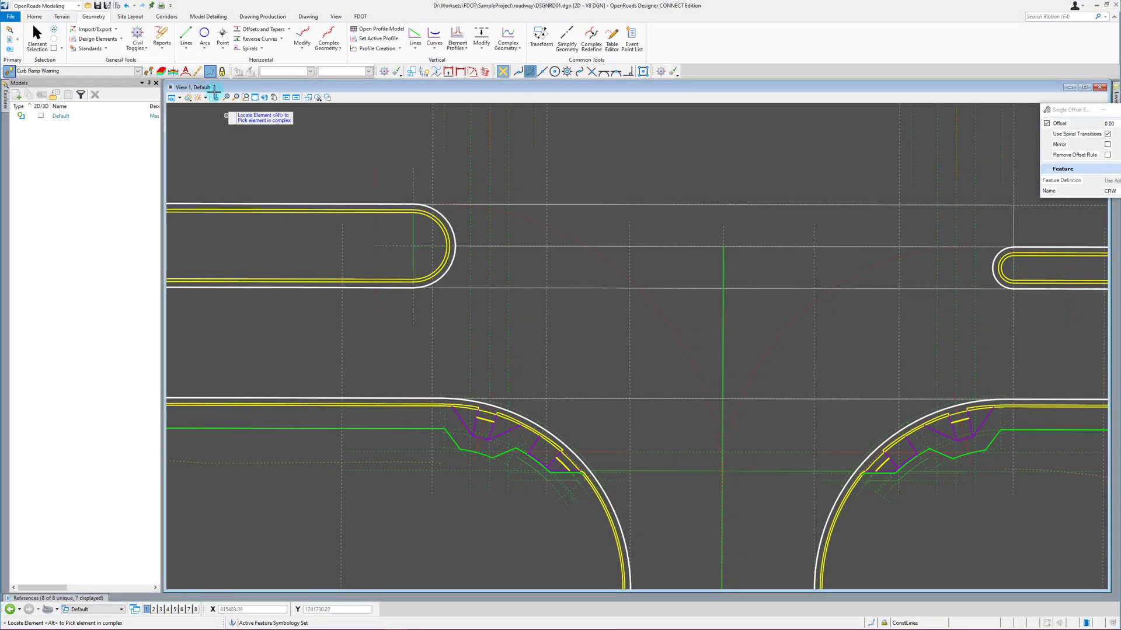
pyautogui.click(37, 36)
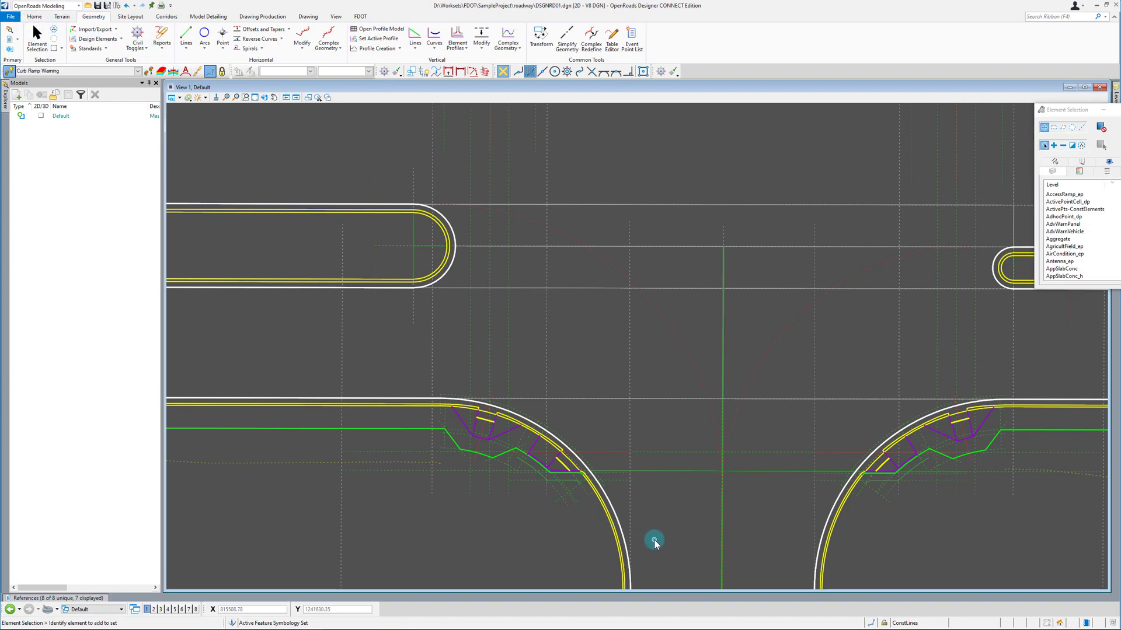
pyautogui.scroll(5, 541, 446)
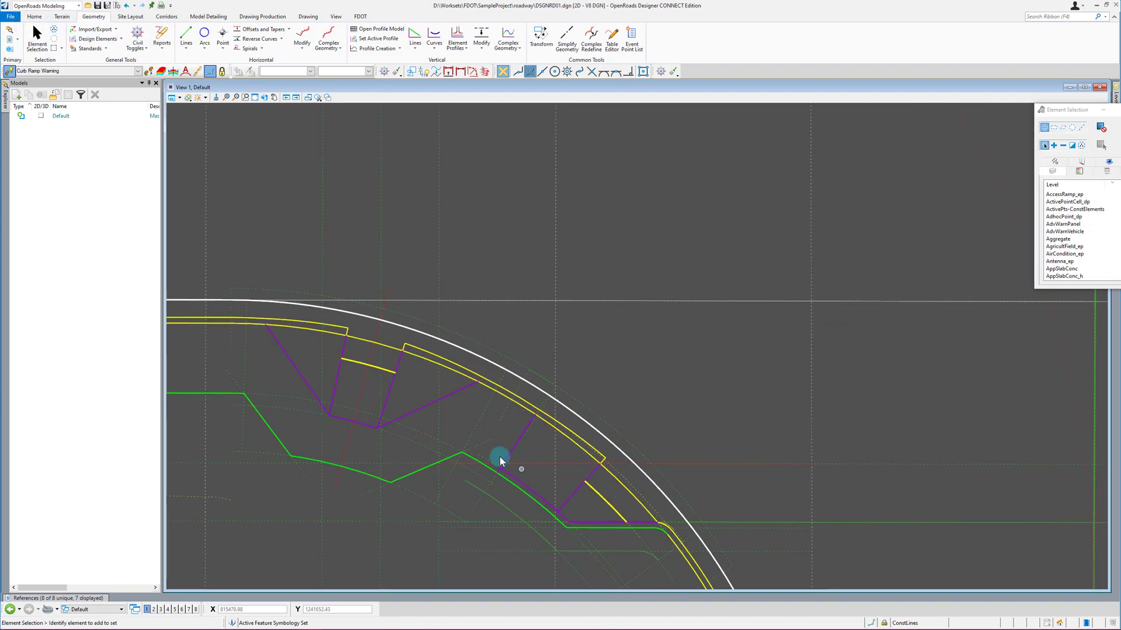
pyautogui.click(355, 363)
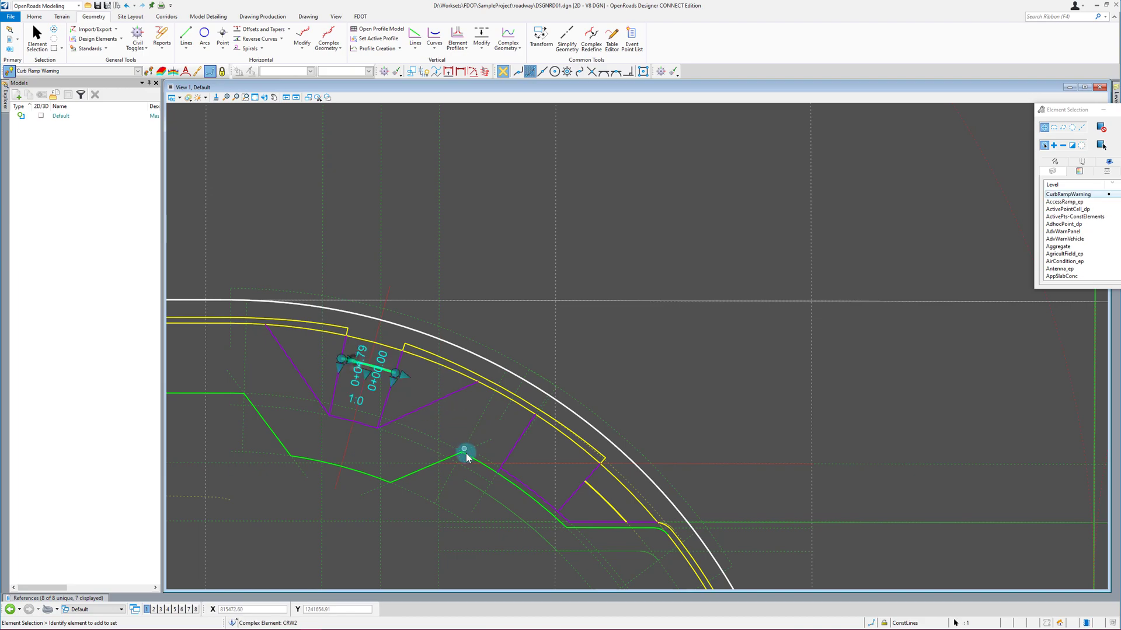
pyautogui.click(611, 502)
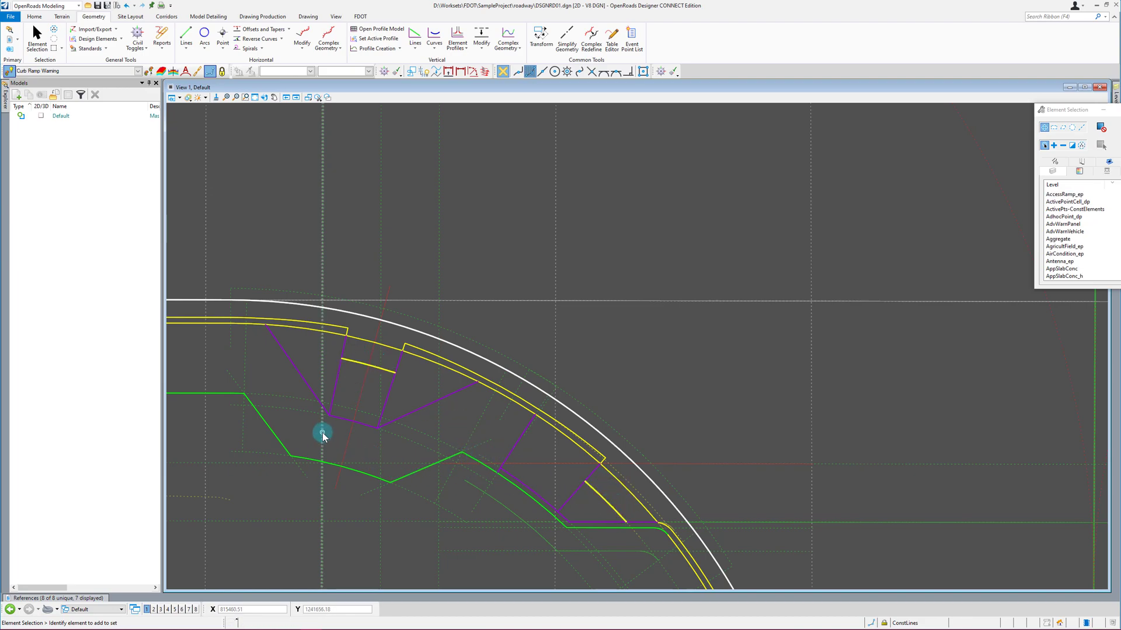
pyautogui.scroll(-3, 322, 432)
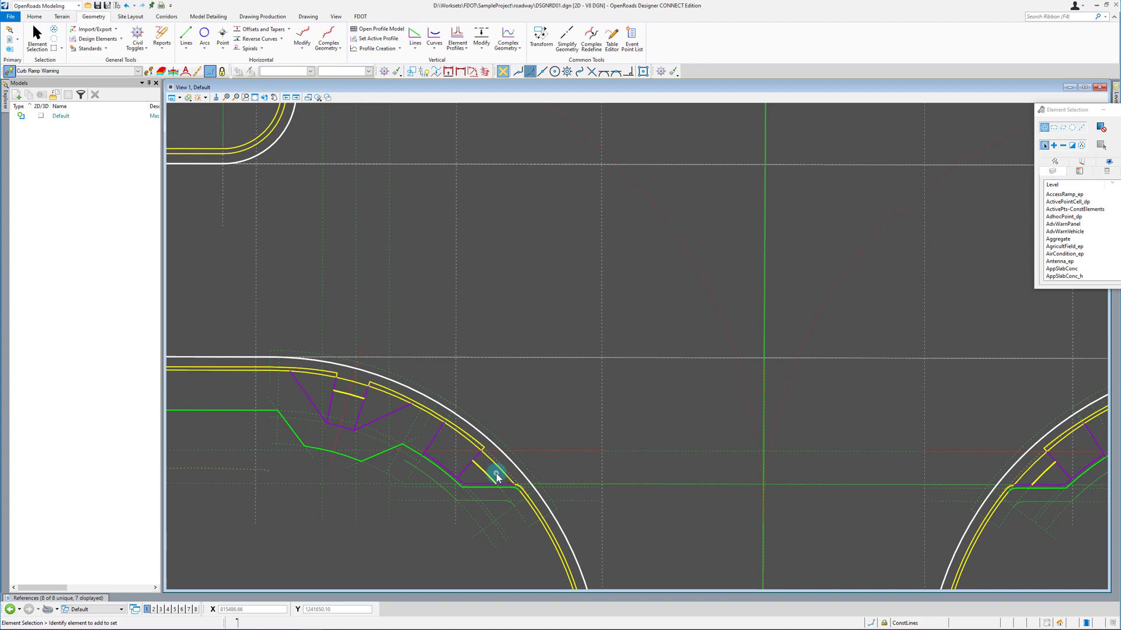
# Step: Review the curb, ramp and sidewalk linework across the whole intersection and along both roadway edges
pyautogui.scroll(-3, 440, 461)
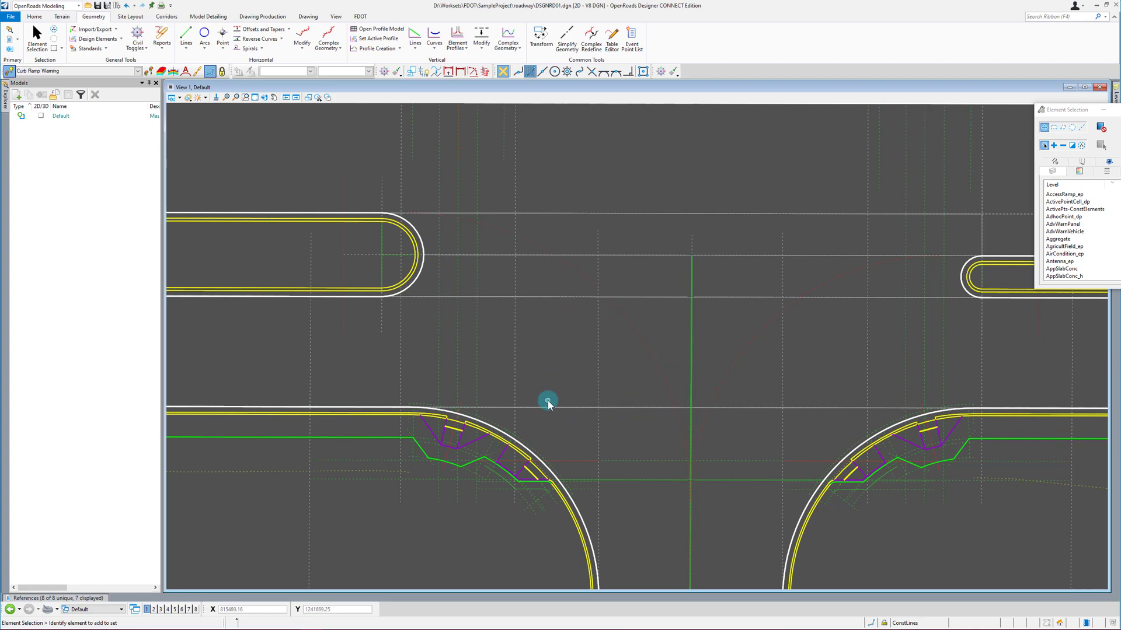
pyautogui.moveTo(403, 284)
pyautogui.scroll(-2, 450, 431)
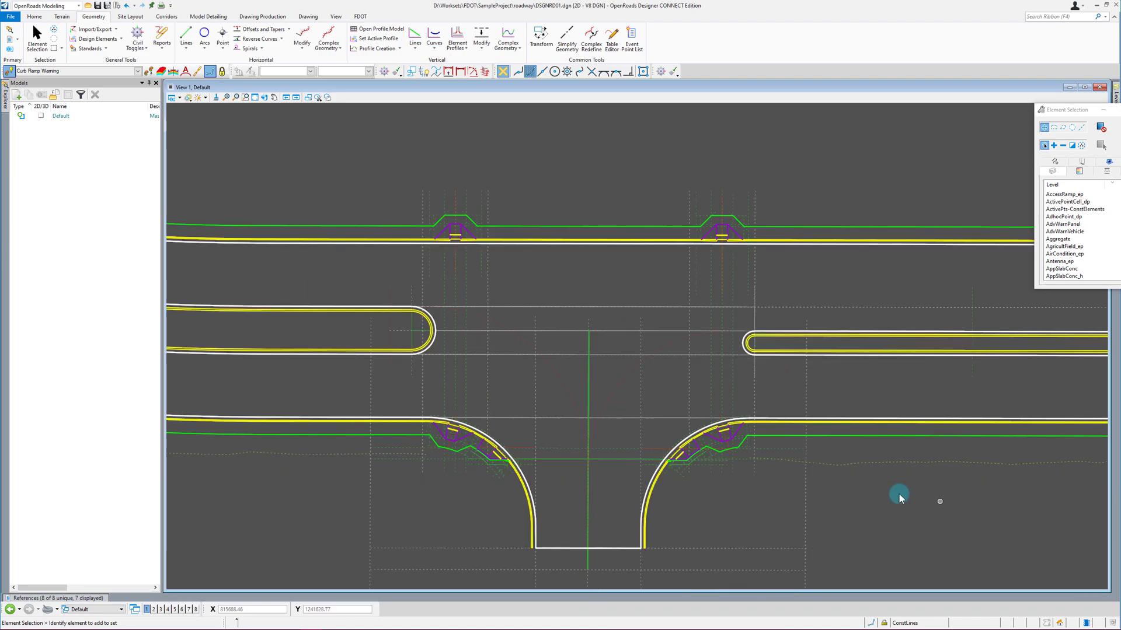
pyautogui.scroll(-2, 877, 466)
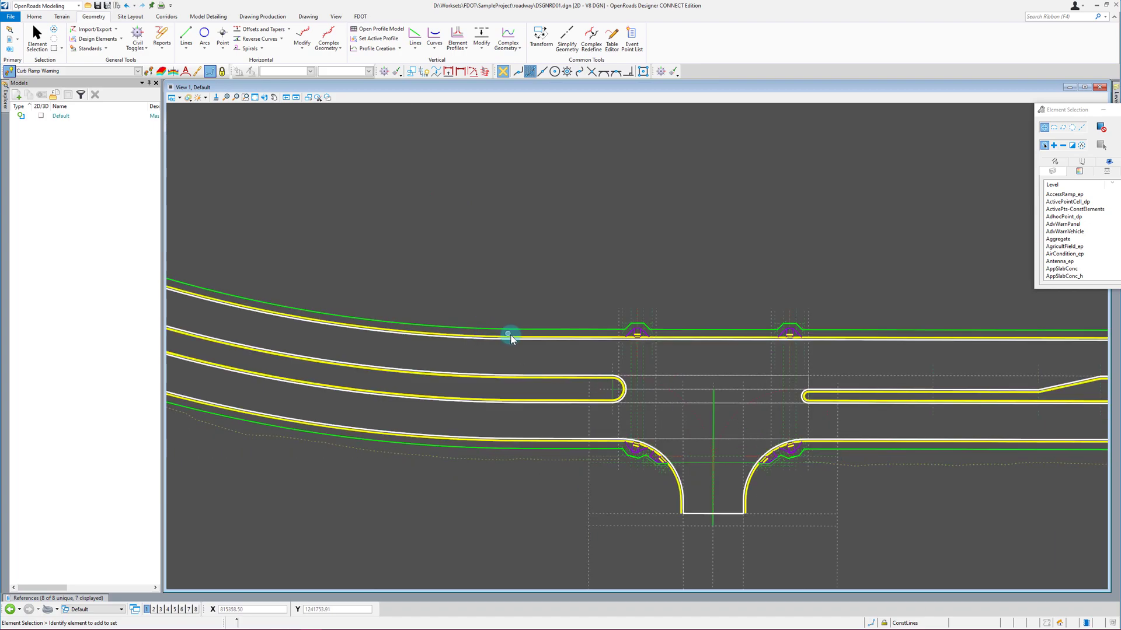
pyautogui.scroll(-2, 469, 366)
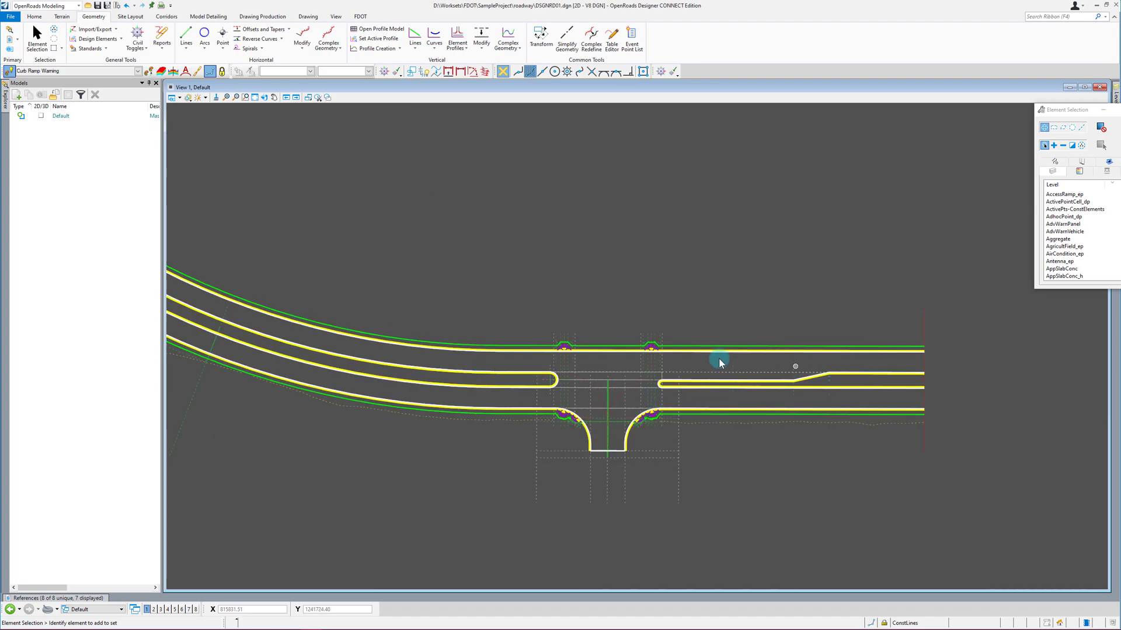
pyautogui.scroll(2, 542, 371)
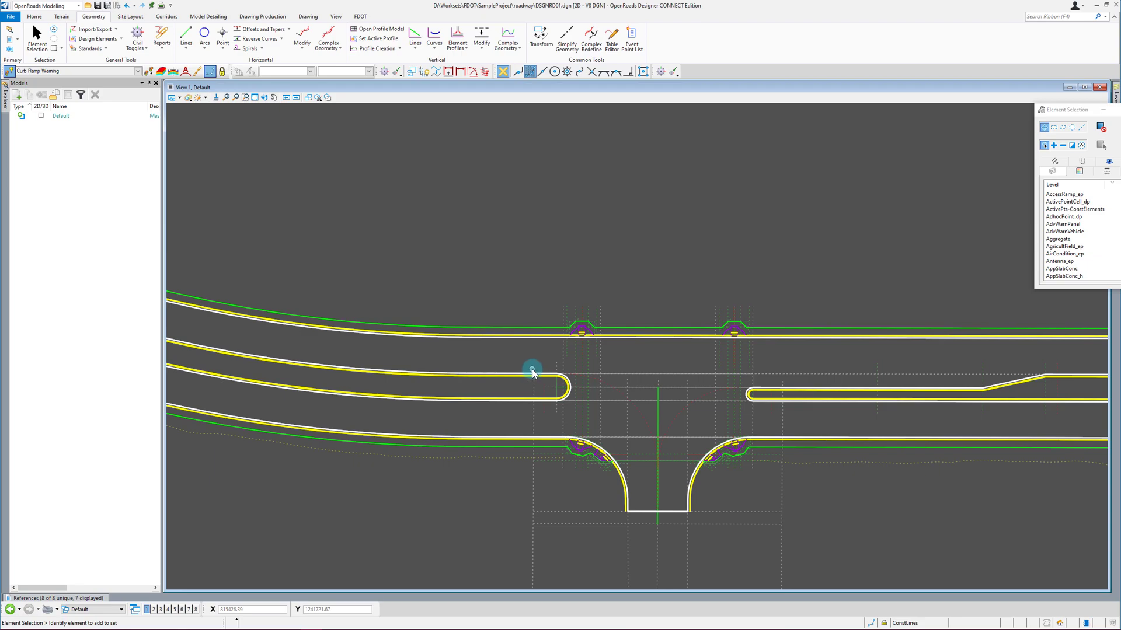
# Step: Examine the lower roadway edge and the curb returns around the side road at the intersection
pyautogui.scroll(2, 610, 401)
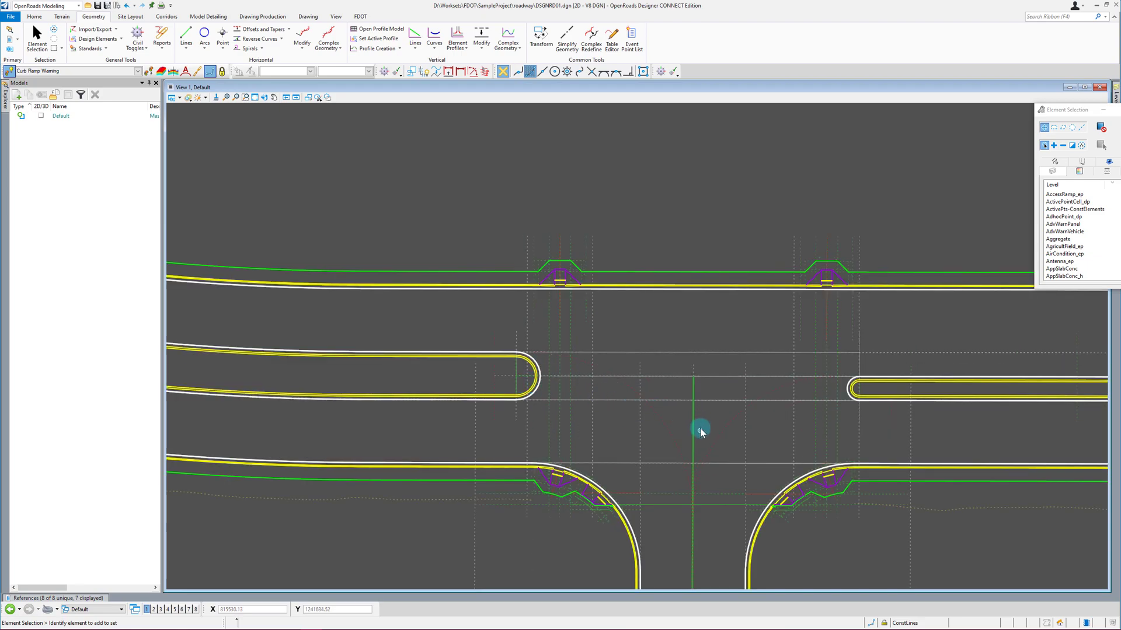
pyautogui.scroll(-1, 465, 431)
pyautogui.scroll(2, 574, 509)
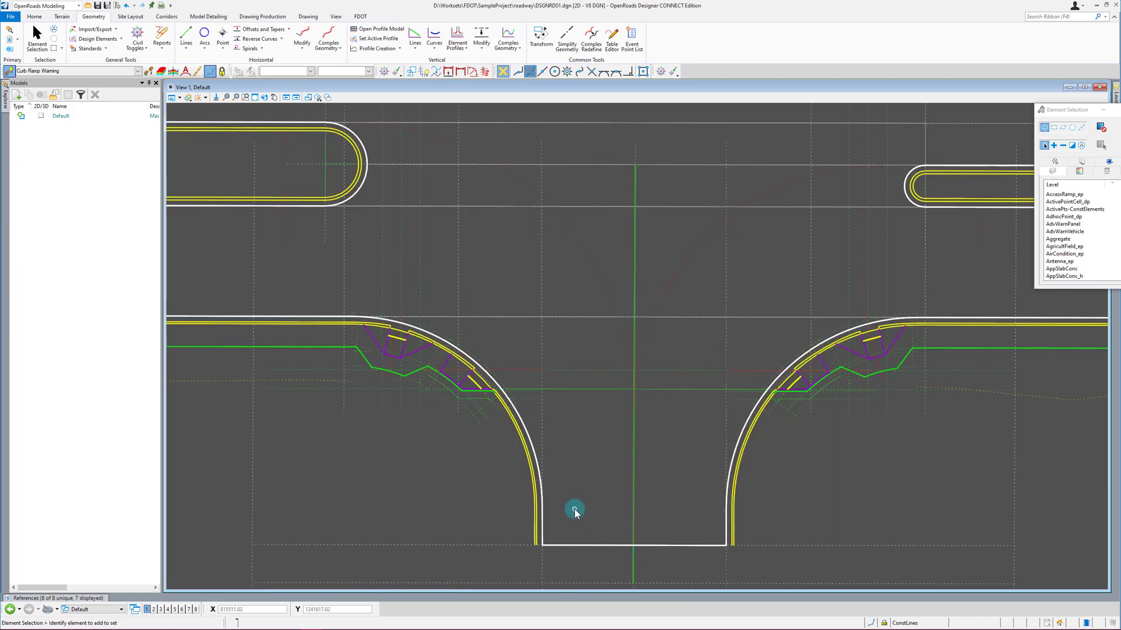
pyautogui.scroll(-2, 574, 509)
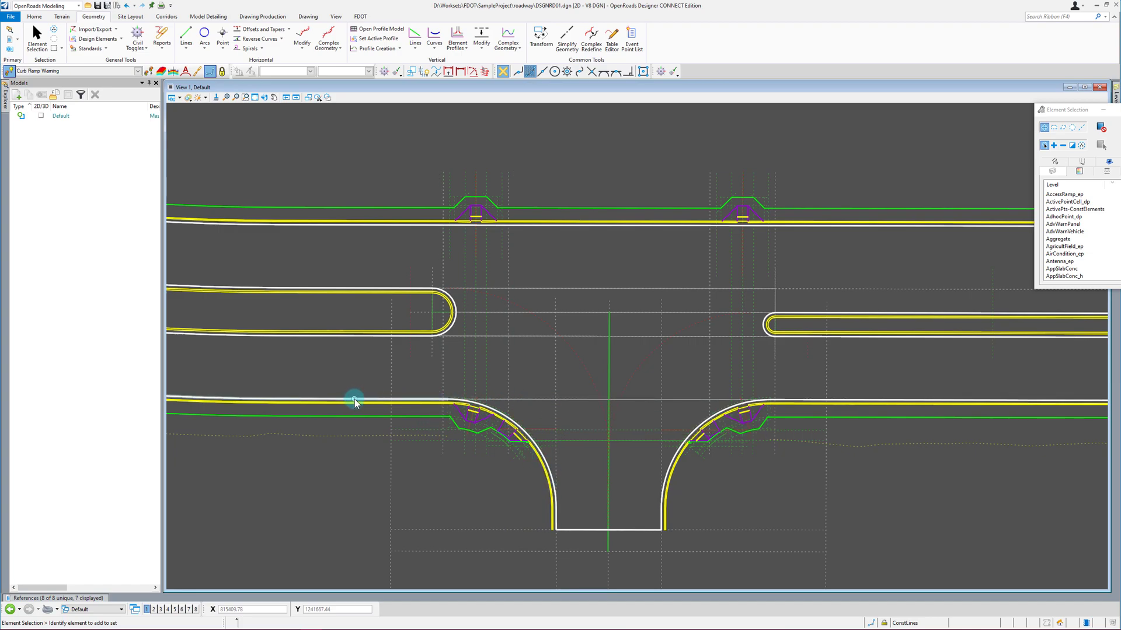
pyautogui.moveTo(354, 399)
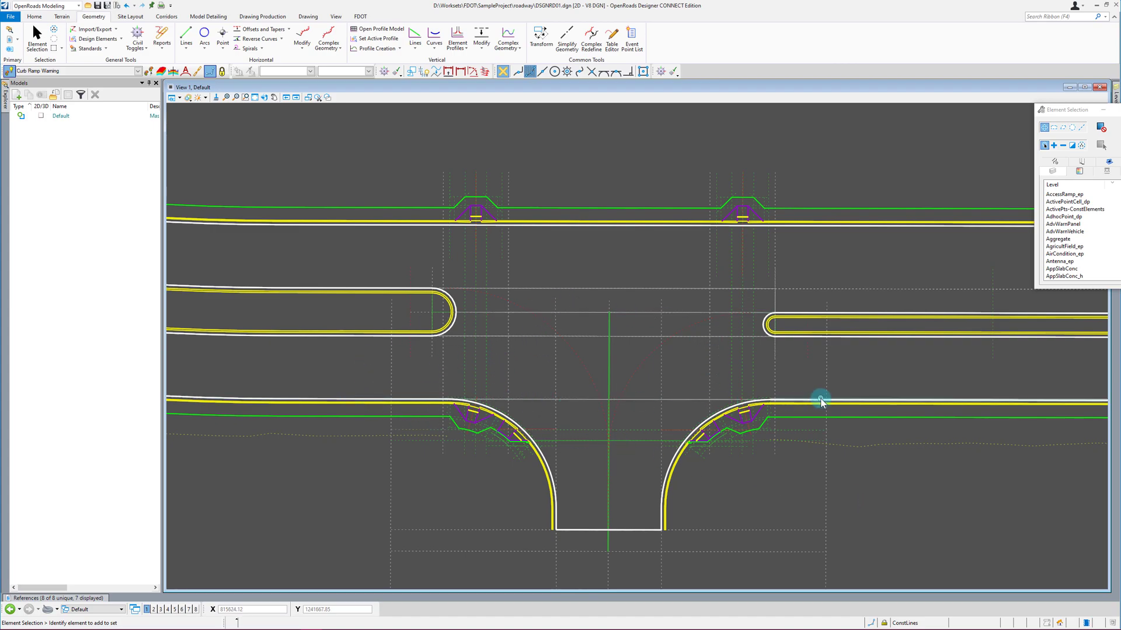
pyautogui.moveTo(427, 402)
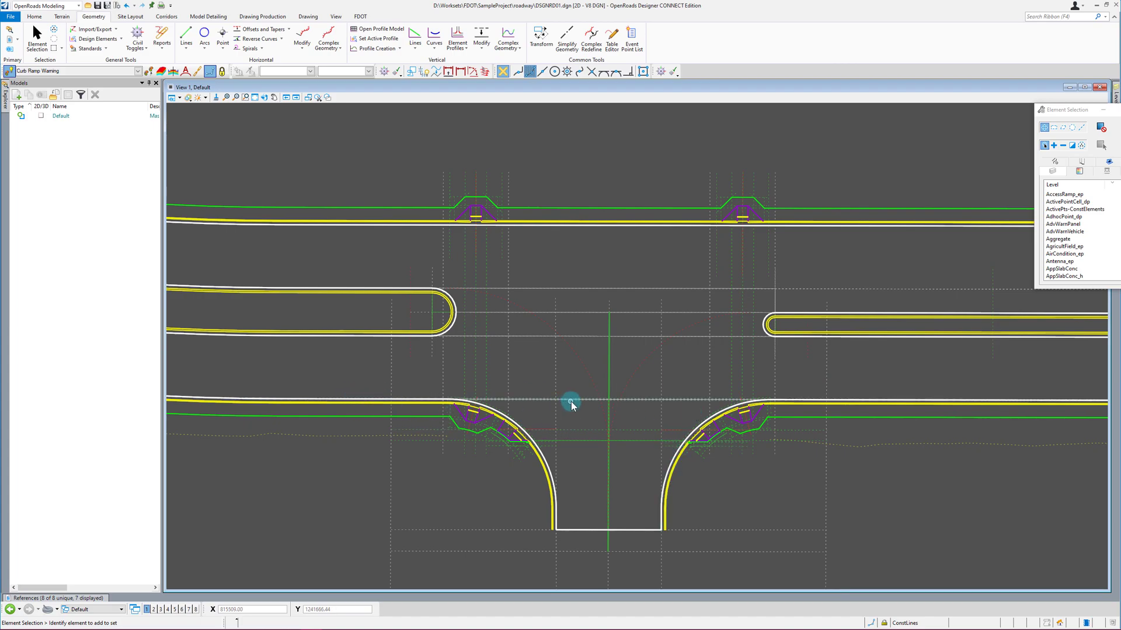
pyautogui.moveTo(575, 399)
# Step: Select the left median's lower edge of pavement and view its Replace Reference option, then inspect the construction line across the side road
pyautogui.click(387, 338)
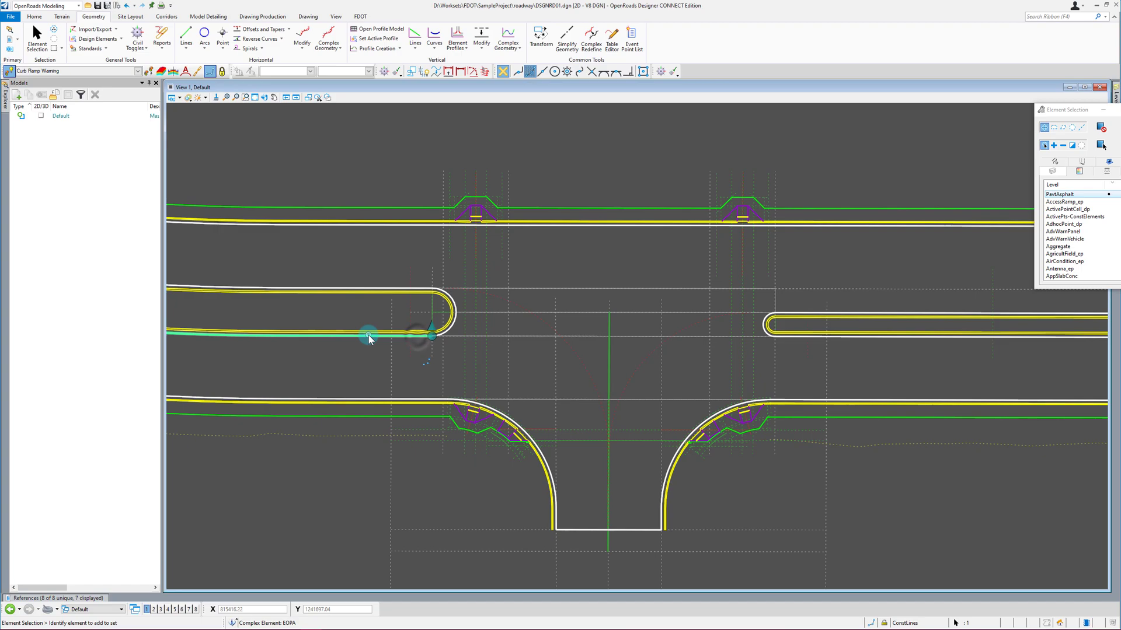
pyautogui.moveTo(387, 338)
pyautogui.click(438, 332)
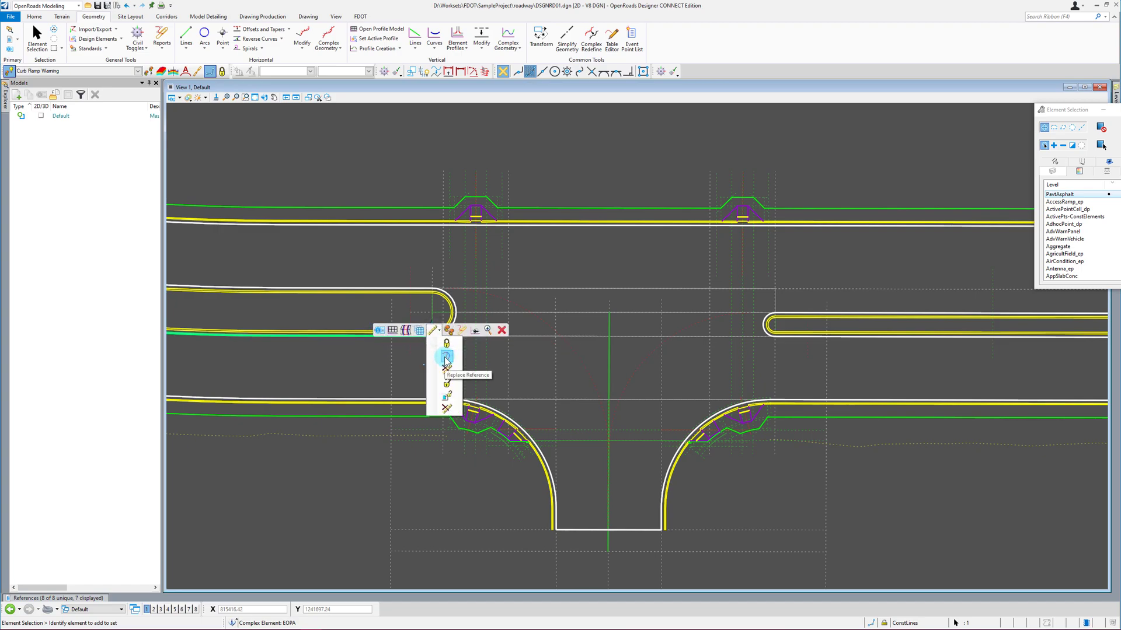
pyautogui.click(655, 383)
pyautogui.click(647, 400)
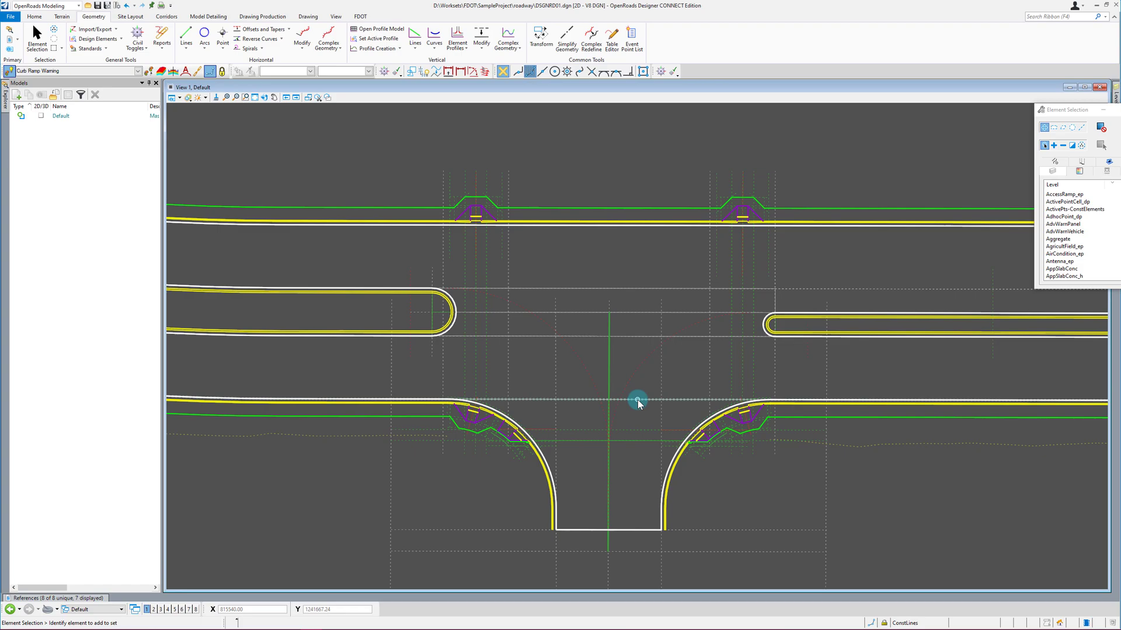
pyautogui.moveTo(637, 400)
pyautogui.scroll(5, 661, 356)
pyautogui.scroll(-5, 667, 320)
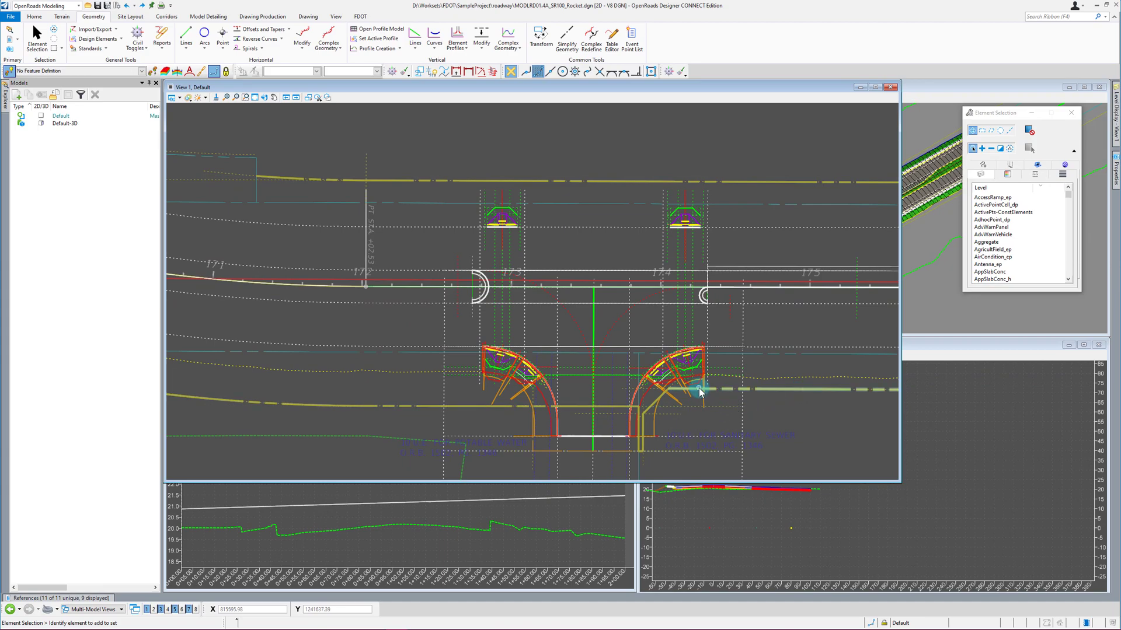
# Step: In MODLRD01.4A_SR100_Rocket.dgn, replace the reference of the 40.00' offset construction line across the side road with the referenced ConstLines4 line
pyautogui.click(719, 348)
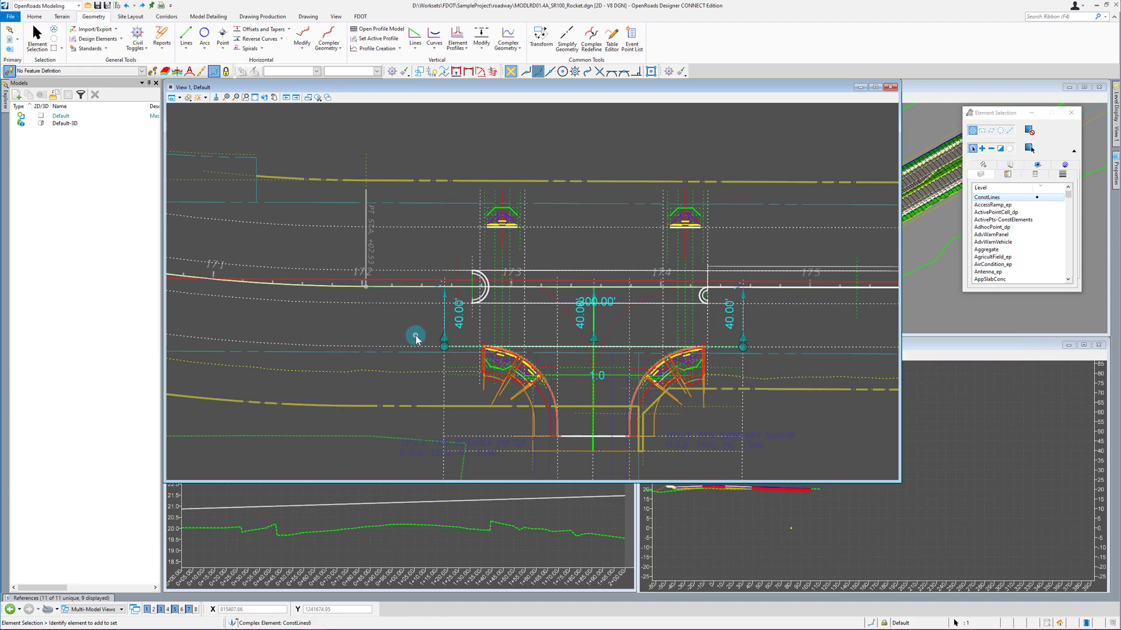
pyautogui.scroll(2, 422, 338)
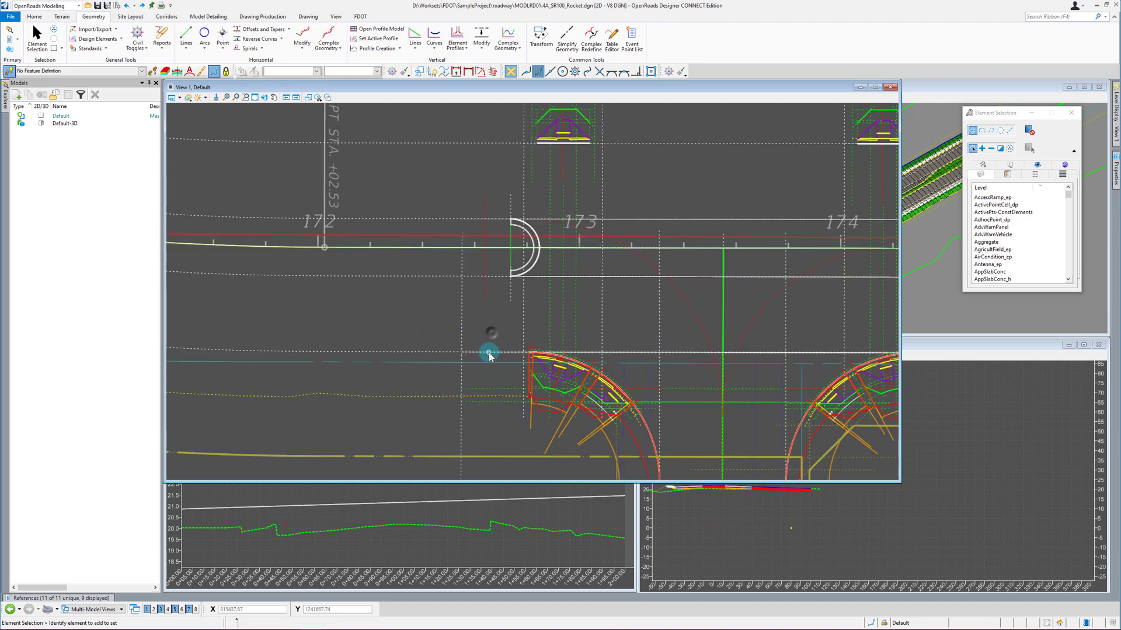
pyautogui.click(489, 354)
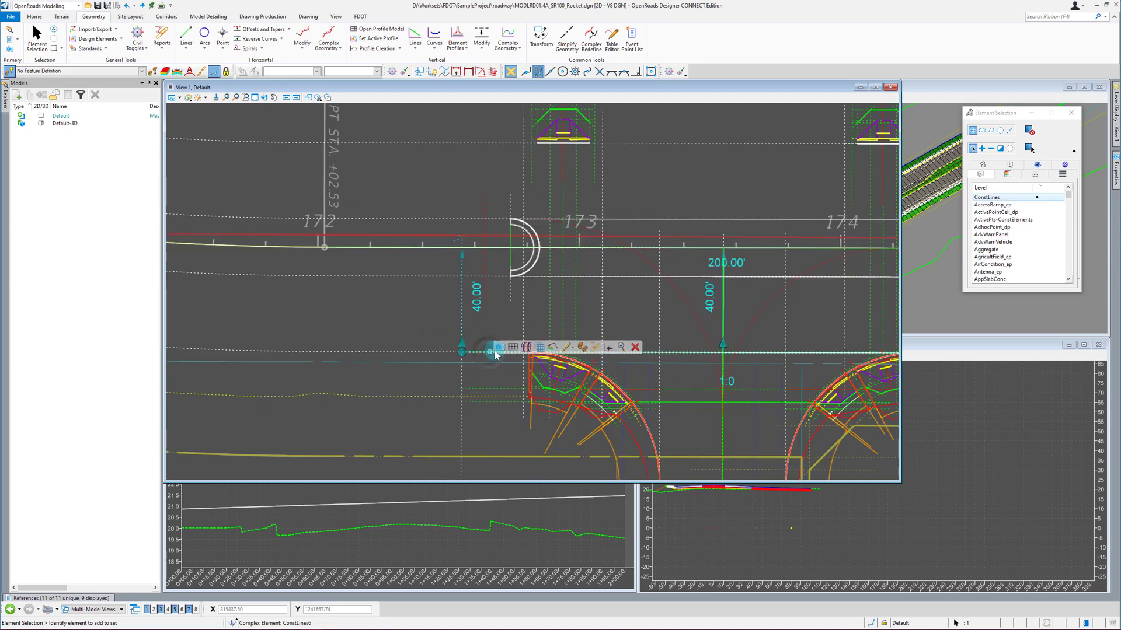
pyautogui.click(566, 348)
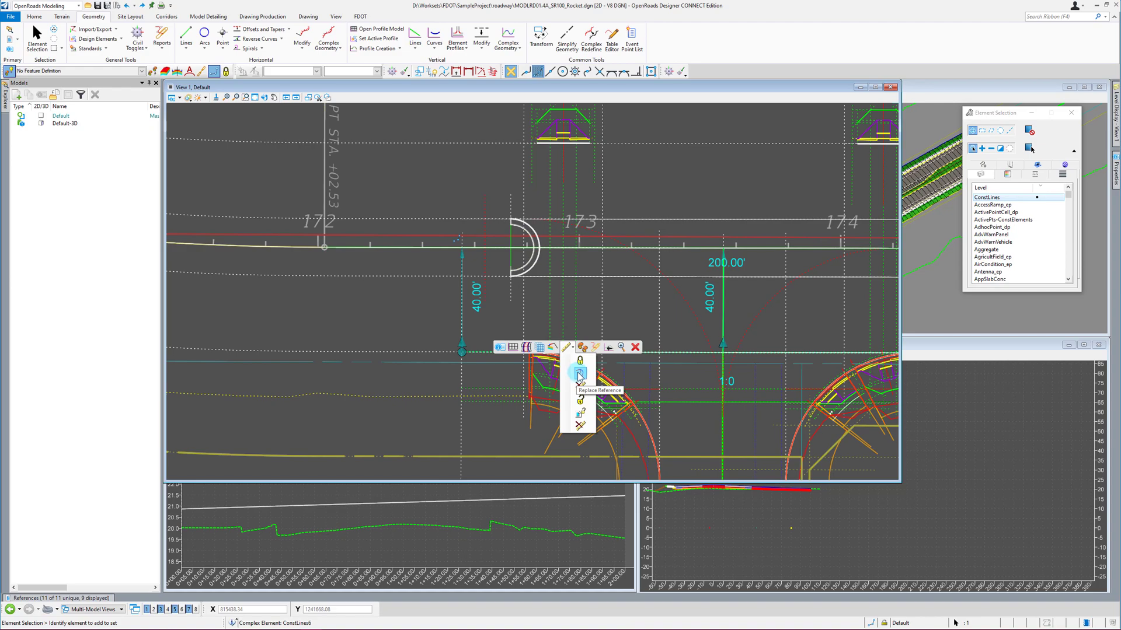
pyautogui.click(580, 375)
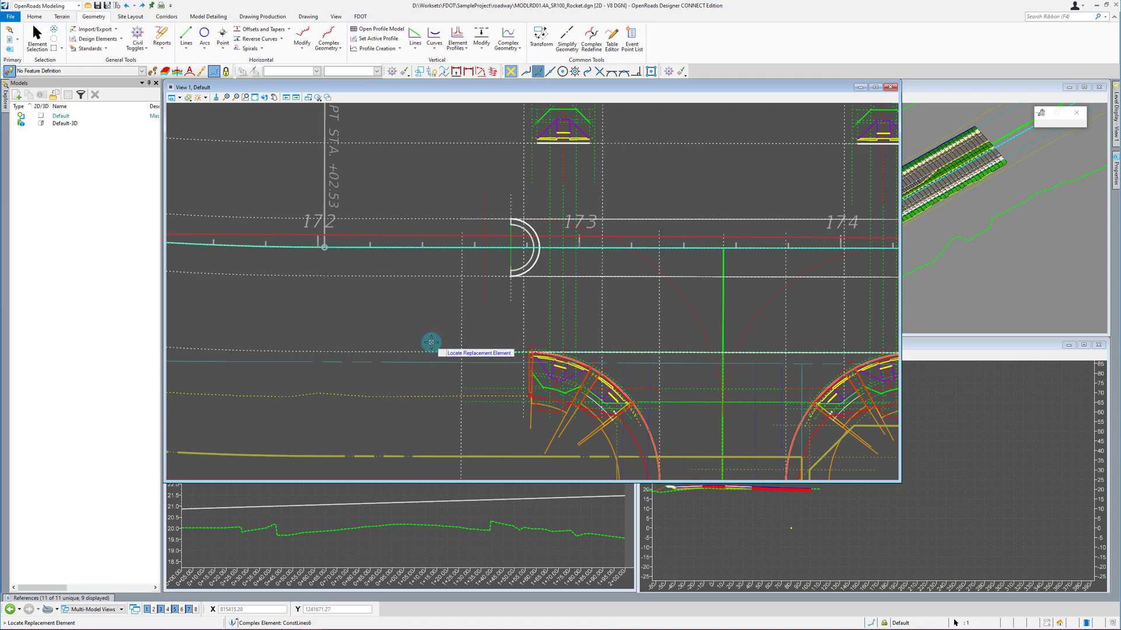
pyautogui.scroll(-2, 429, 343)
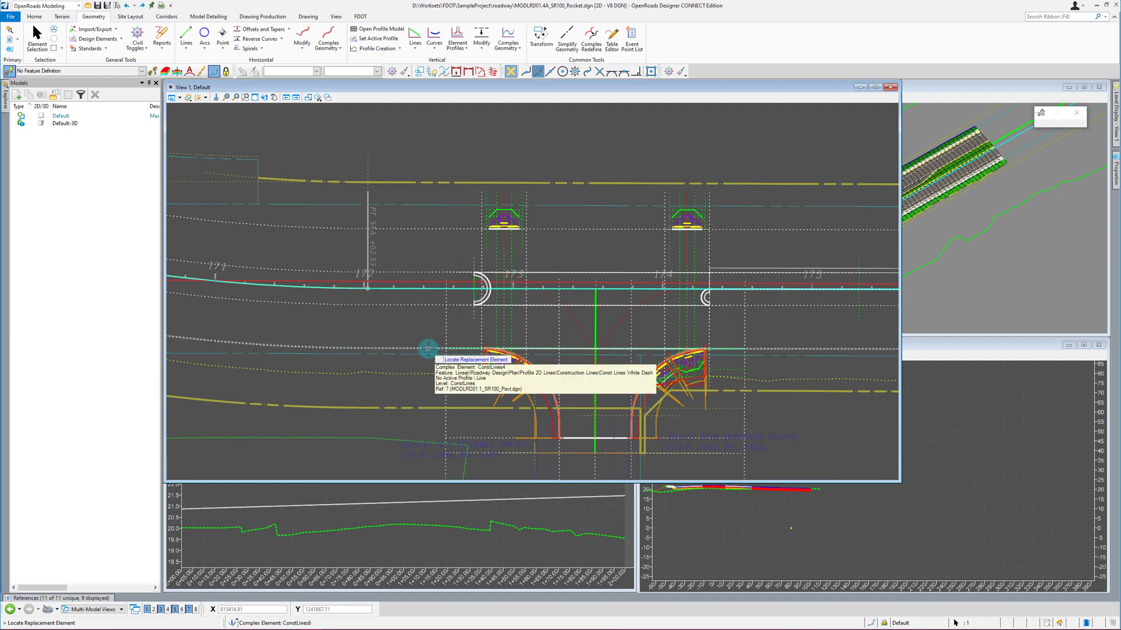
pyautogui.click(425, 349)
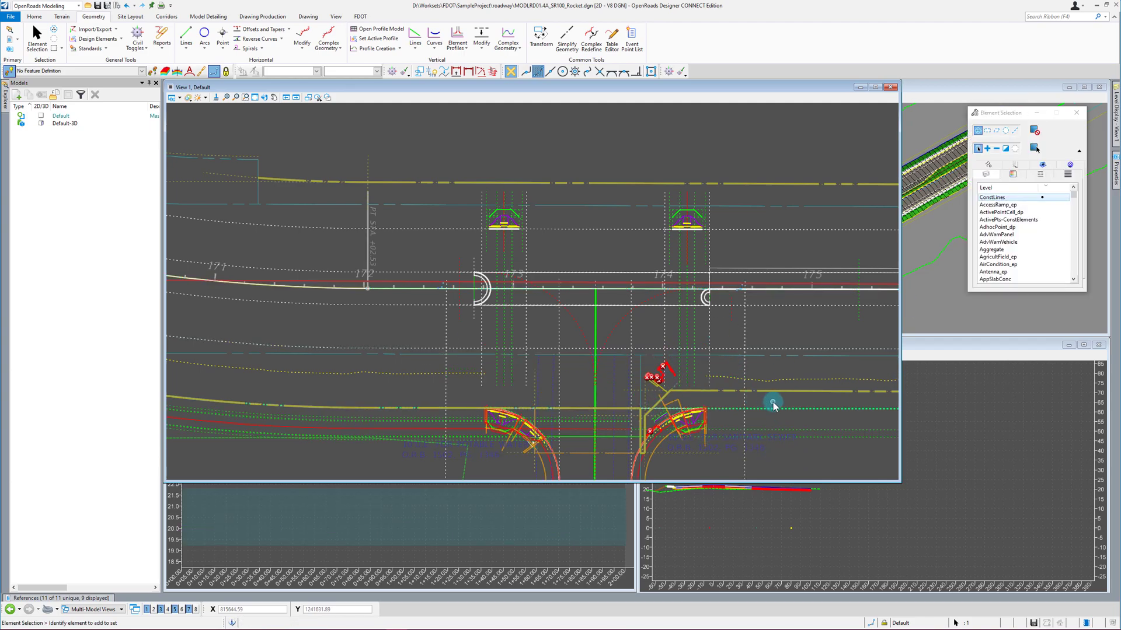
# Step: Move one end of the re-referenced construction line to just right of the intersection, at station 14+40.04
pyautogui.scroll(-3, 605, 343)
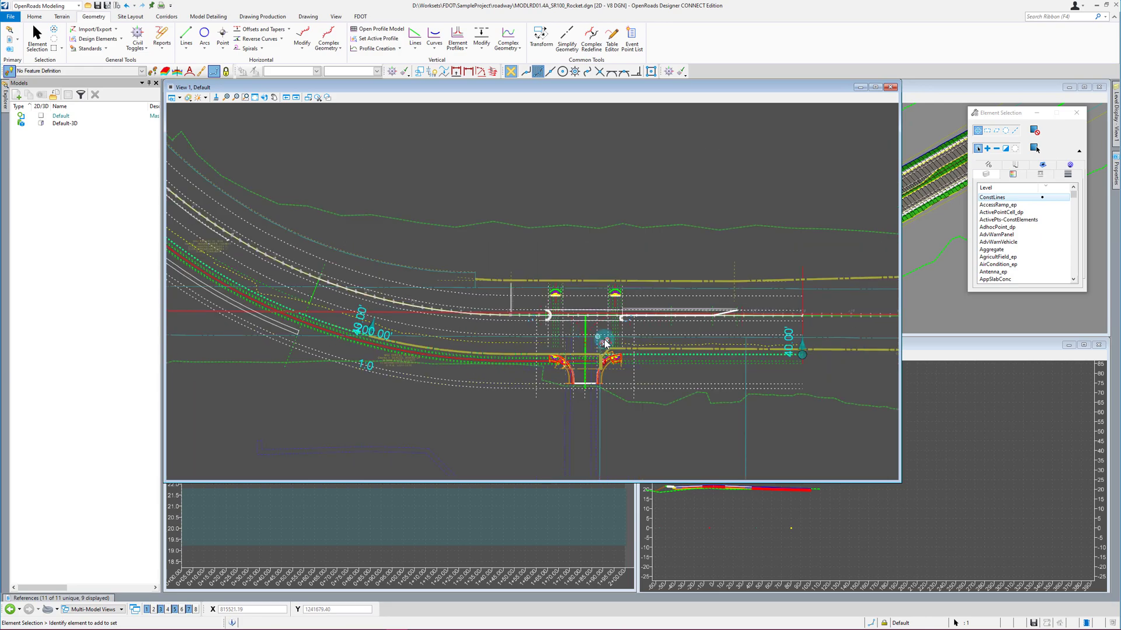
pyautogui.scroll(2, 688, 355)
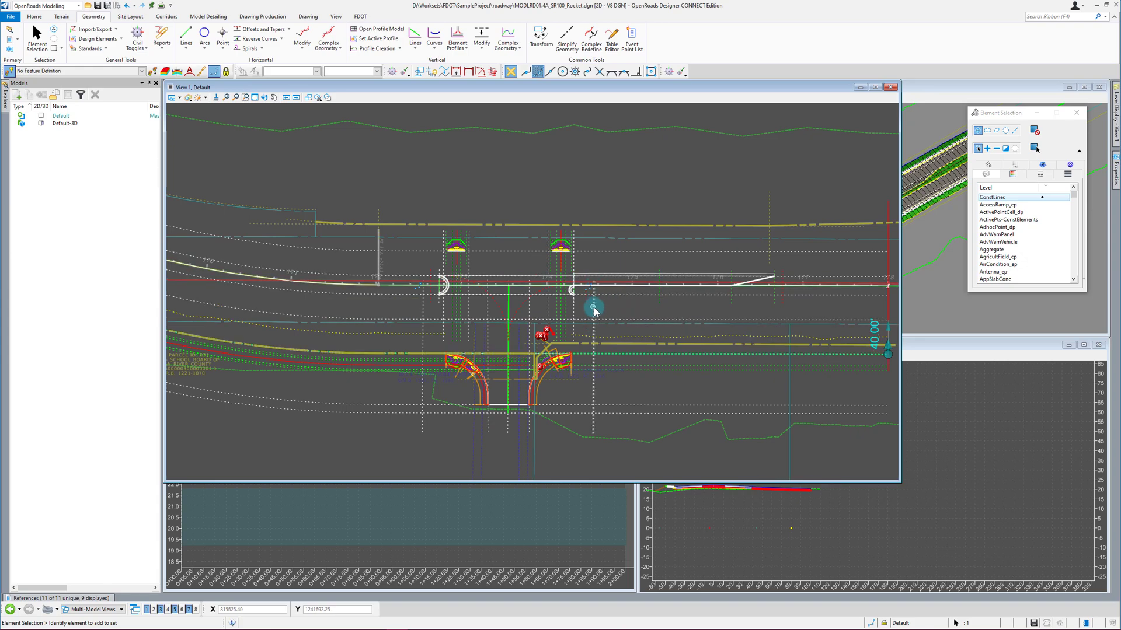
pyautogui.scroll(5, 873, 356)
pyautogui.click(884, 358)
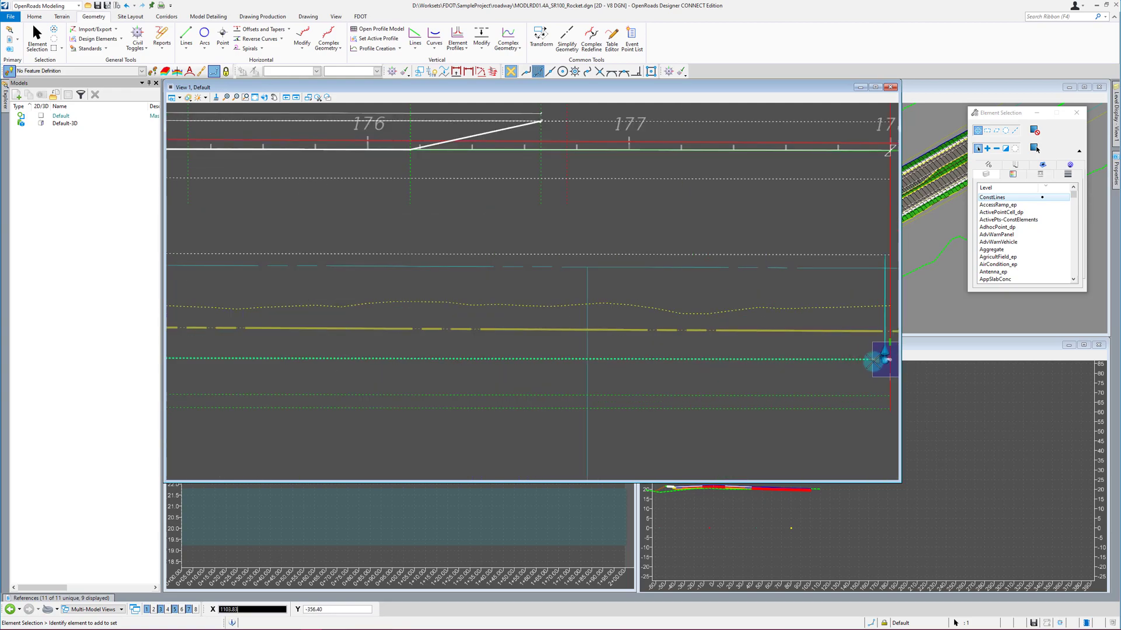
pyautogui.scroll(-2, 885, 358)
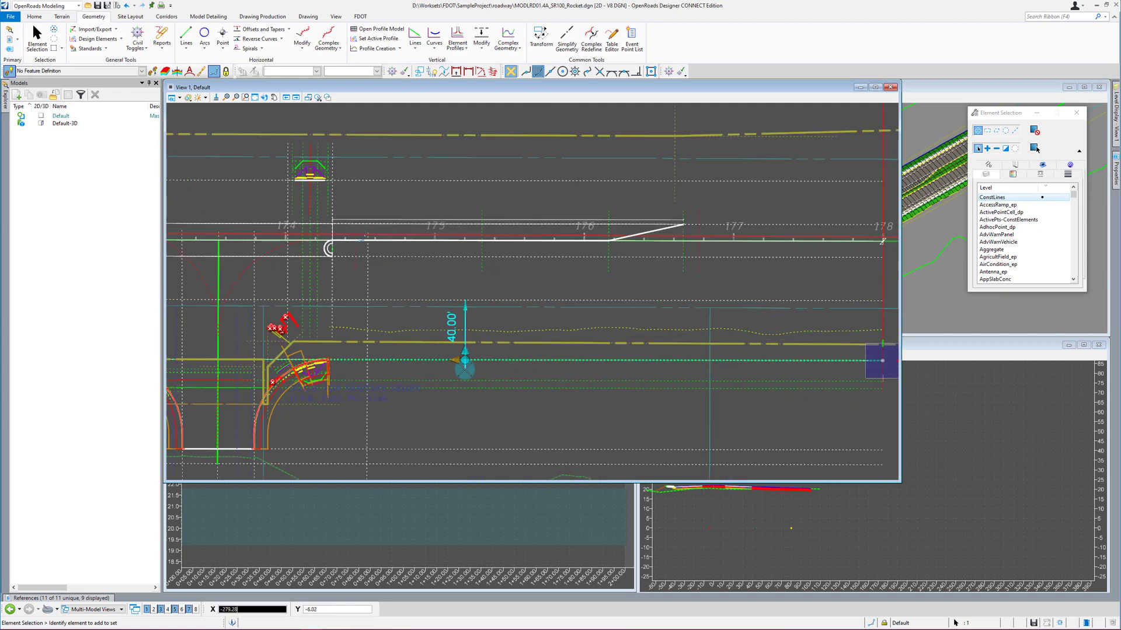
pyautogui.click(434, 371)
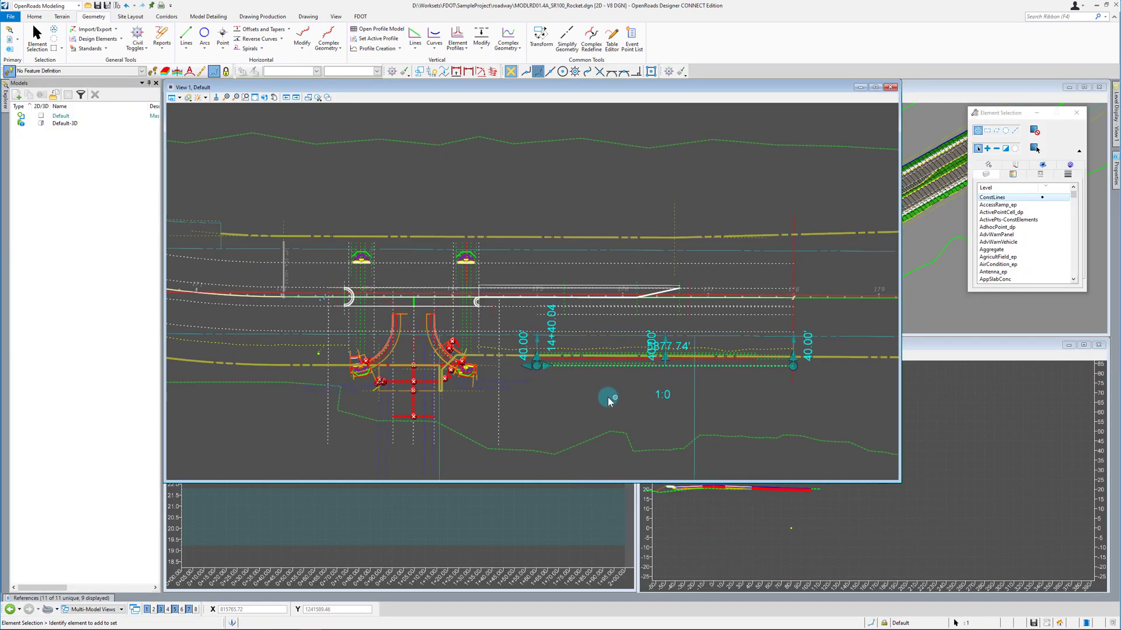
# Step: Move the construction line's far end to the left side of the intersection, at station 12+03.89
pyautogui.scroll(4, 608, 390)
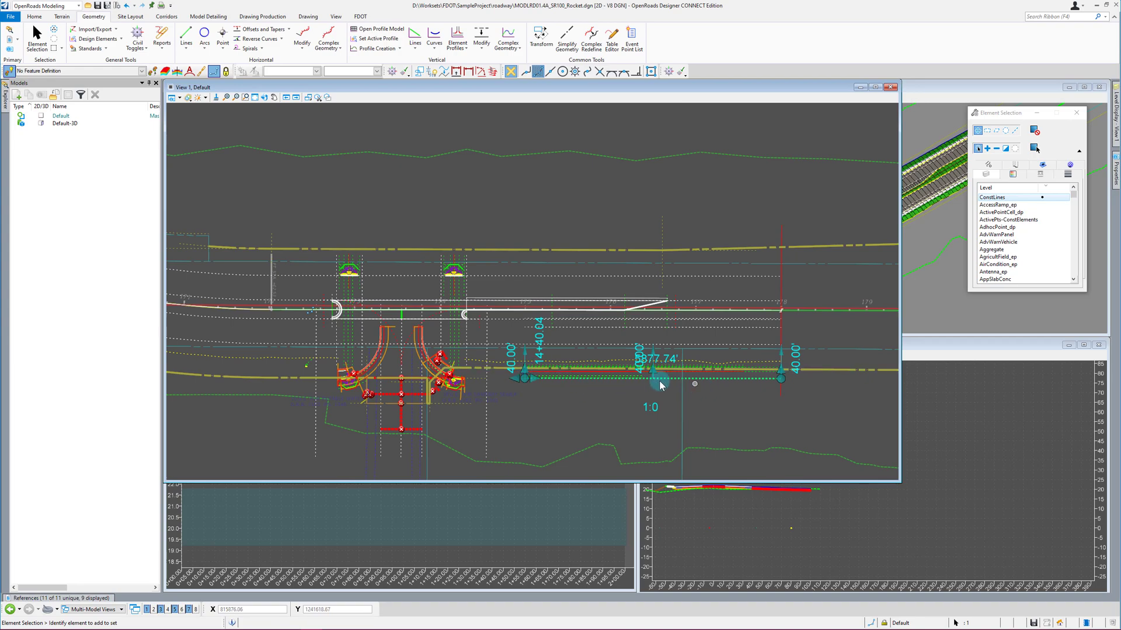
pyautogui.click(772, 382)
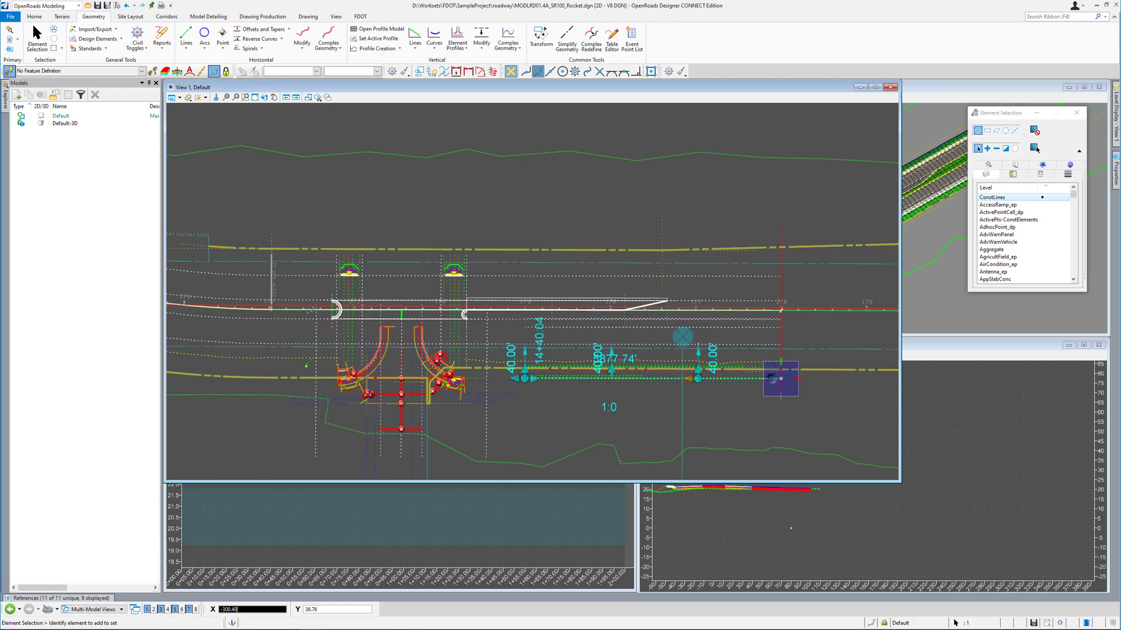
pyautogui.scroll(2, 321, 366)
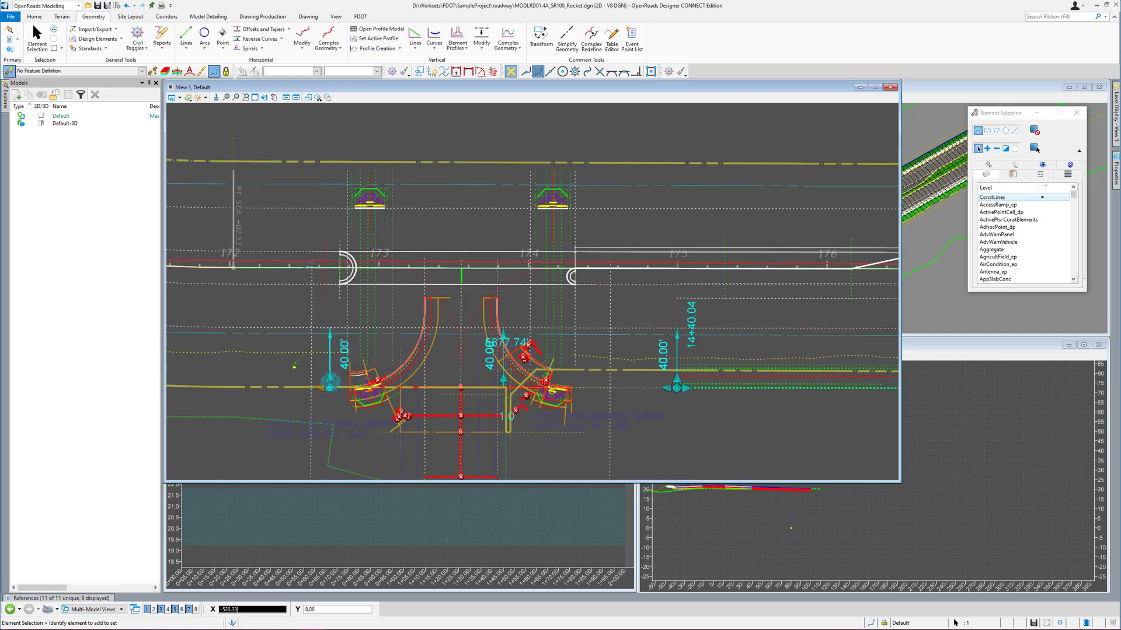
pyautogui.click(324, 407)
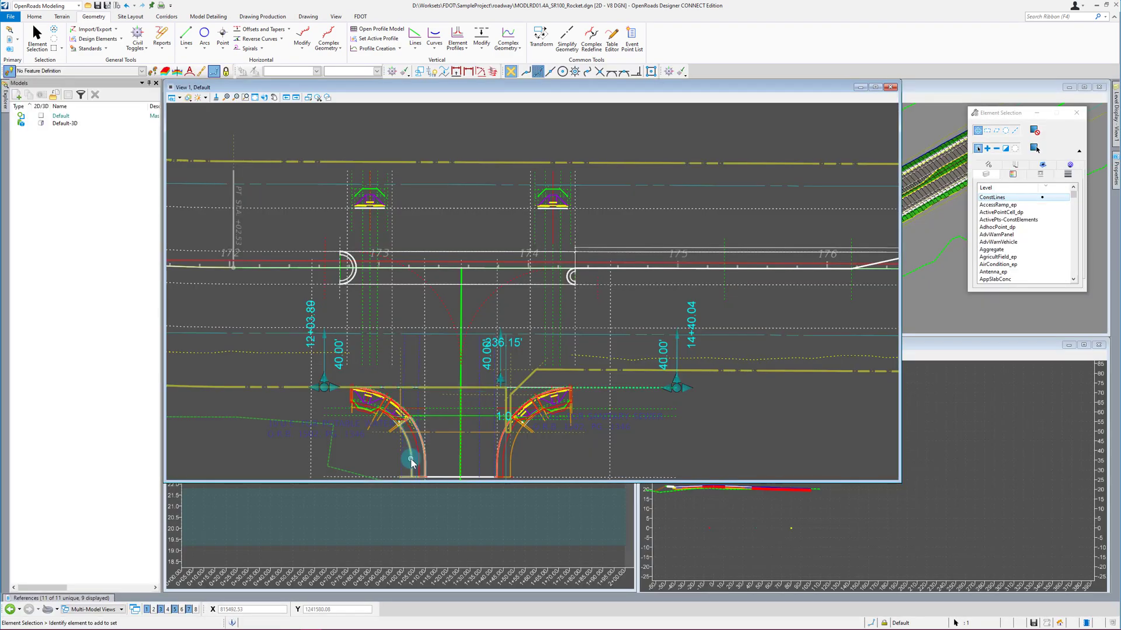
# Step: Snap both ends of the construction line to the dashed vertical lines flanking the intersection, making it 200.00' long
pyautogui.scroll(-3, 336, 372)
pyautogui.scroll(3, 358, 415)
pyautogui.scroll(4, 326, 316)
pyautogui.scroll(-2, 351, 288)
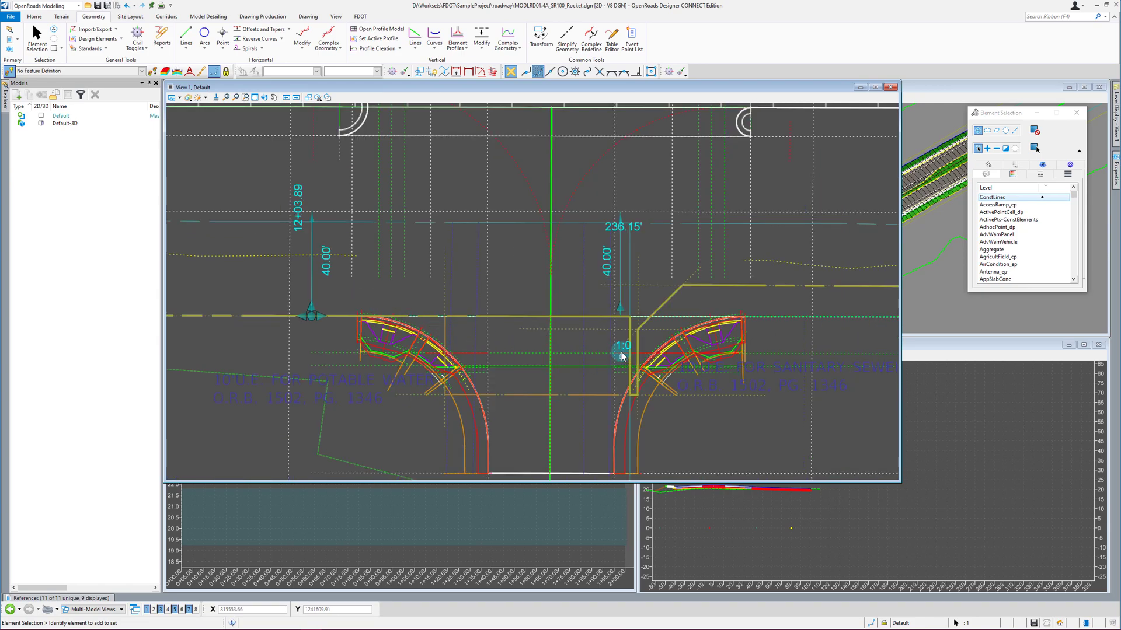
pyautogui.scroll(-2, 711, 433)
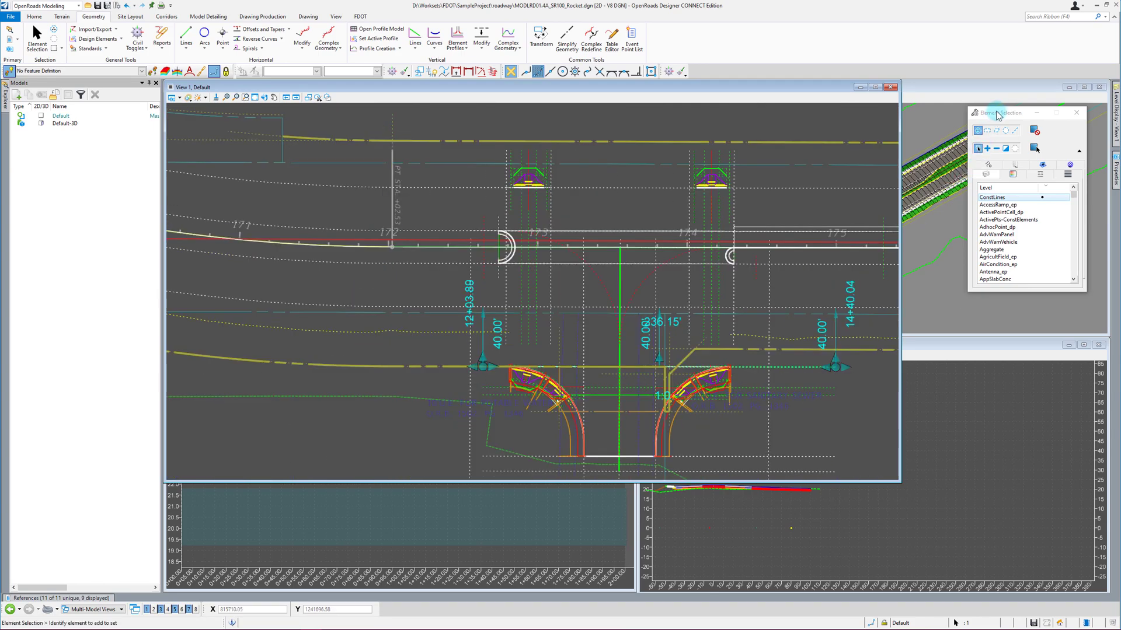
pyautogui.moveTo(997, 115); pyautogui.dragTo(1038, 238)
pyautogui.scroll(3, 981, 204)
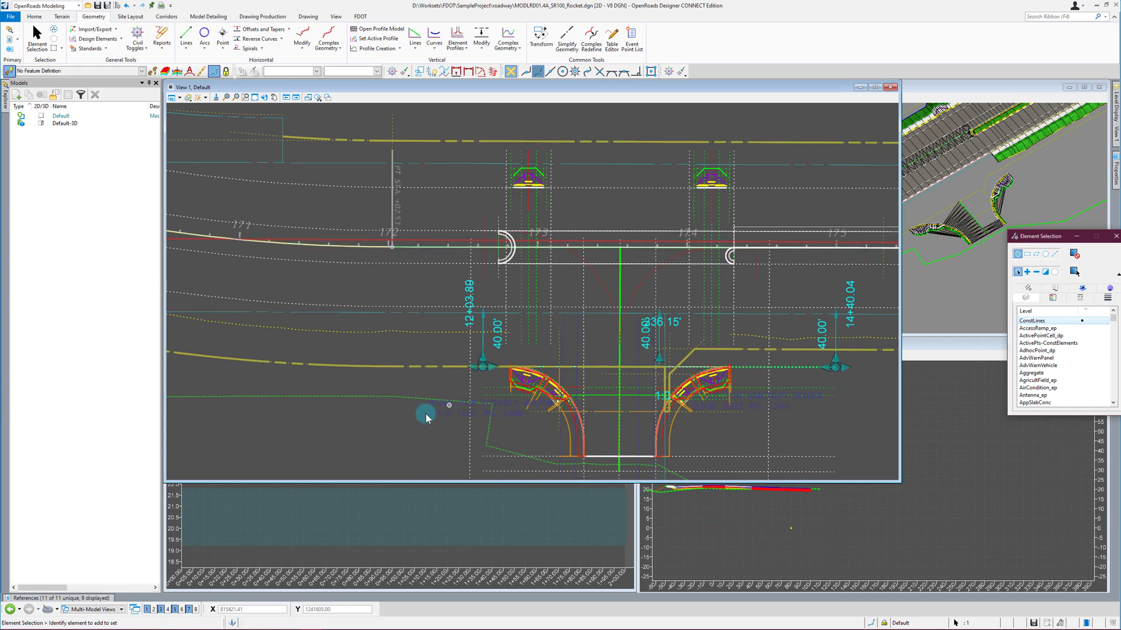
pyautogui.click(473, 369)
pyautogui.click(434, 283)
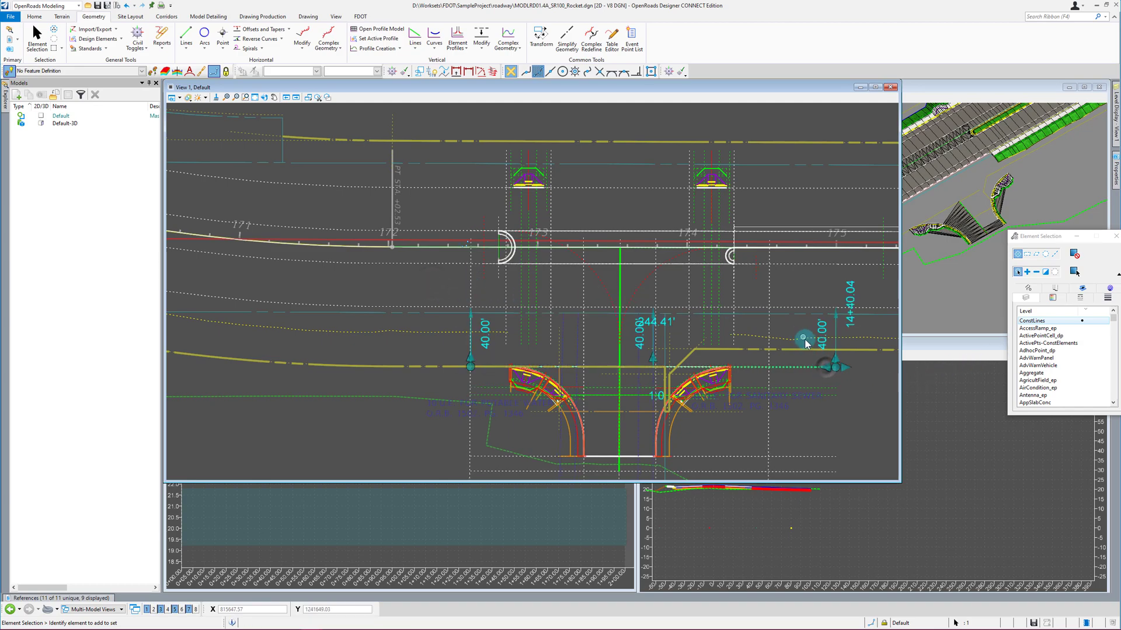
pyautogui.click(829, 369)
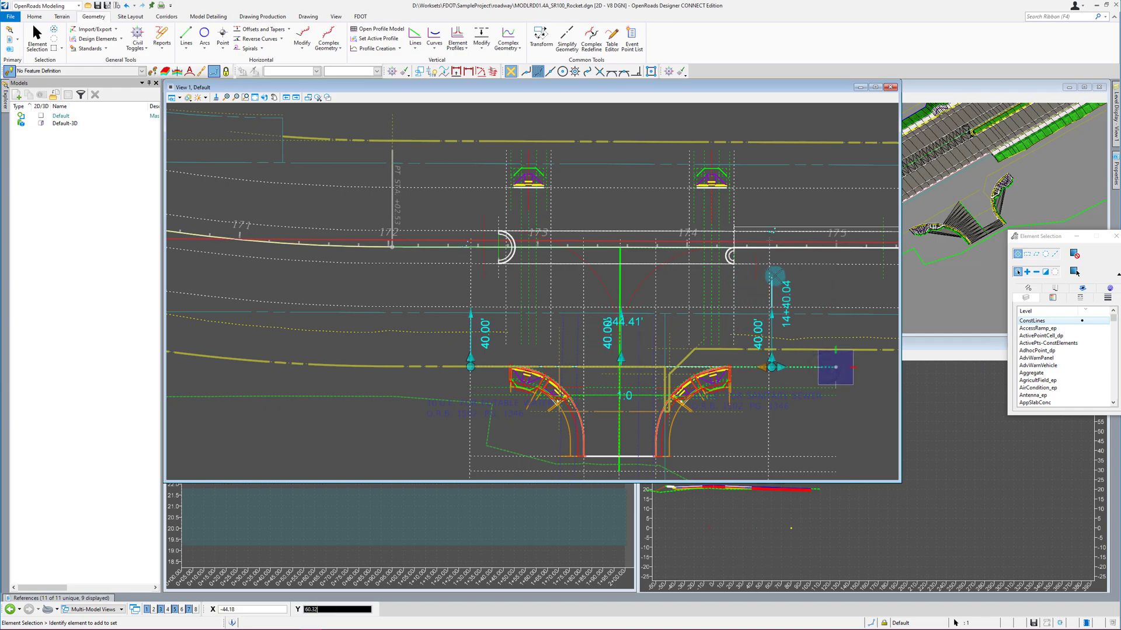
pyautogui.click(769, 240)
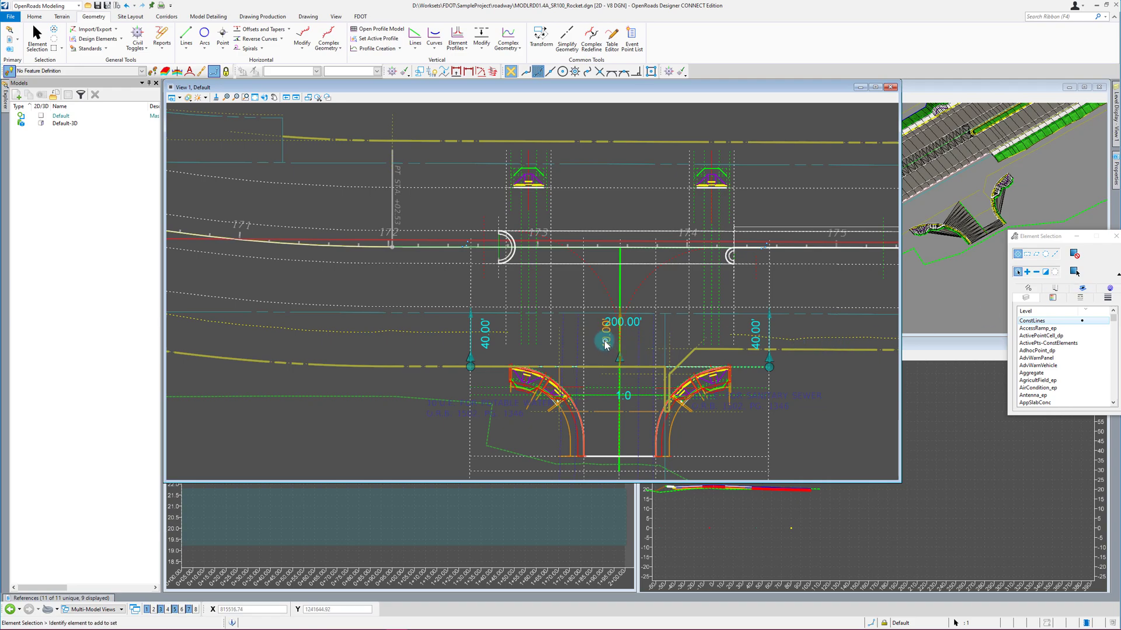
# Step: Set the construction line's offset from its replacement reference line to 0
pyautogui.click(605, 343)
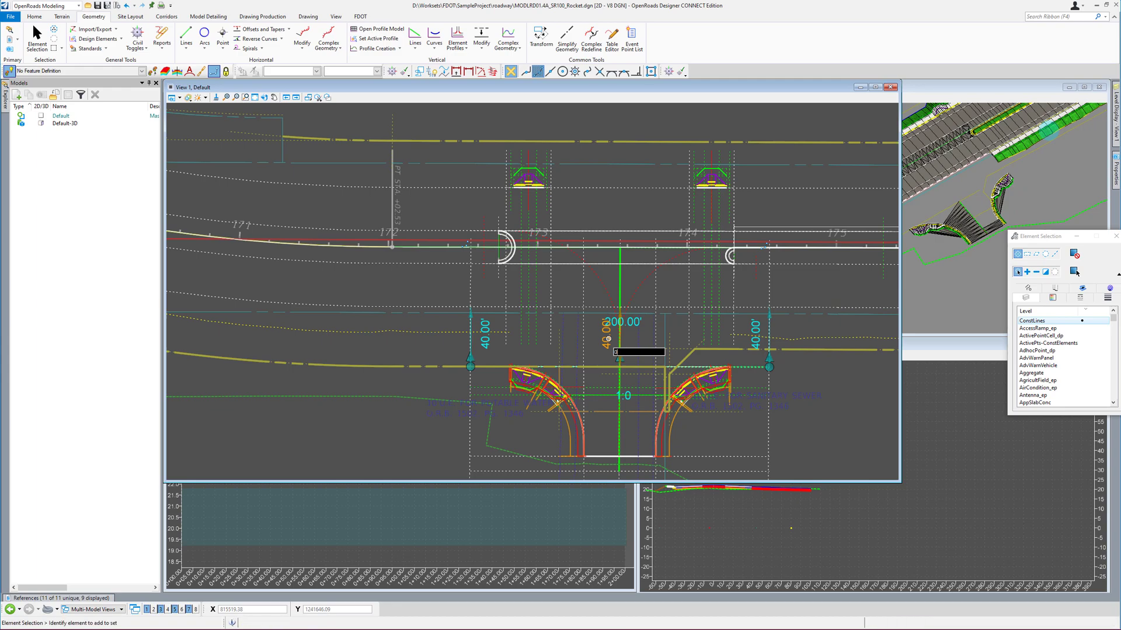
pyautogui.press('Return')
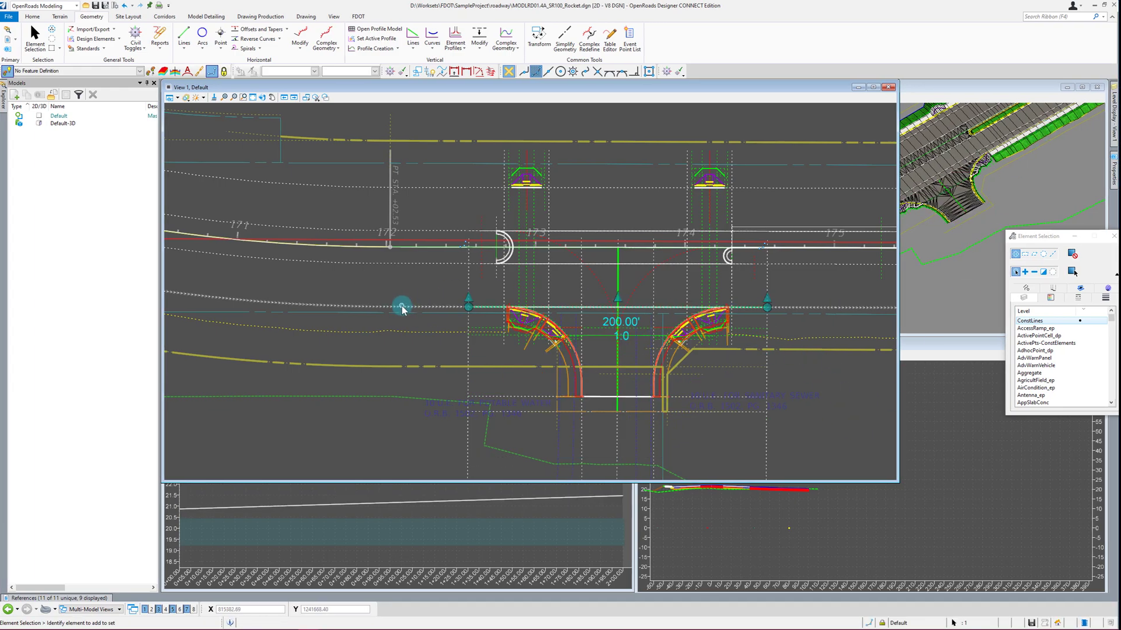
pyautogui.moveTo(394, 297); pyautogui.dragTo(613, 371)
pyautogui.scroll(-2, 691, 383)
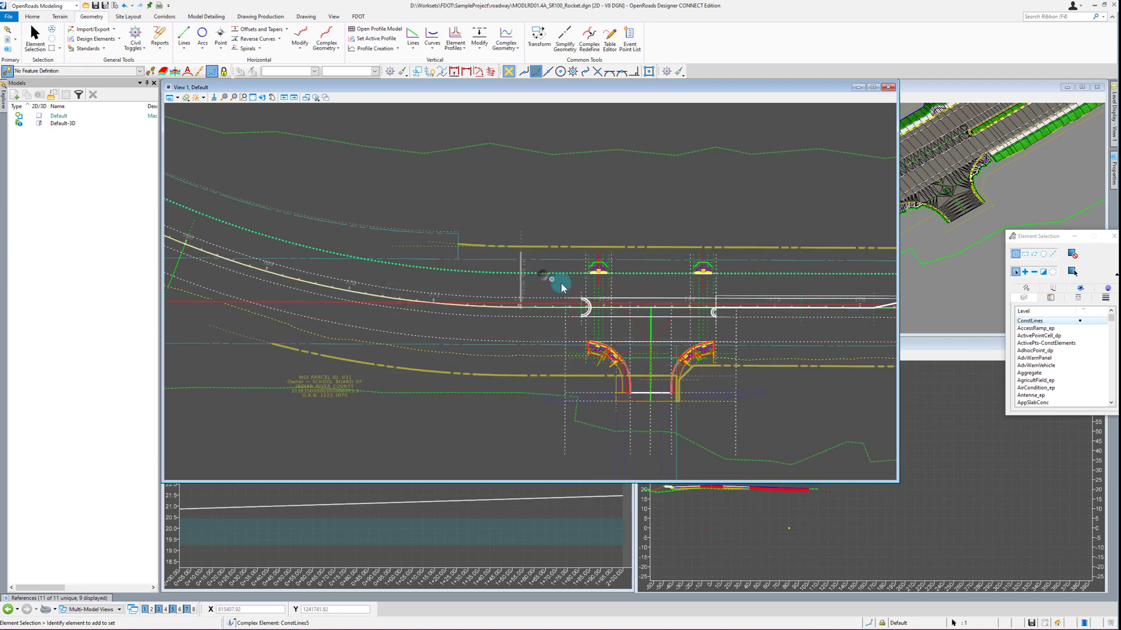
pyautogui.scroll(3, 575, 277)
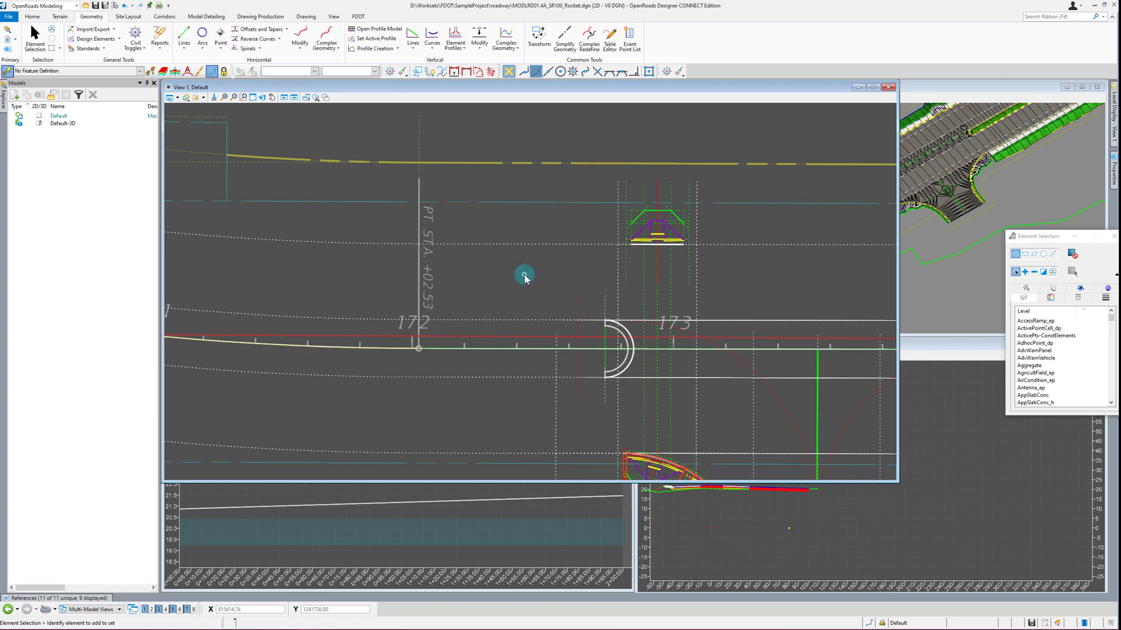
pyautogui.scroll(2, 678, 248)
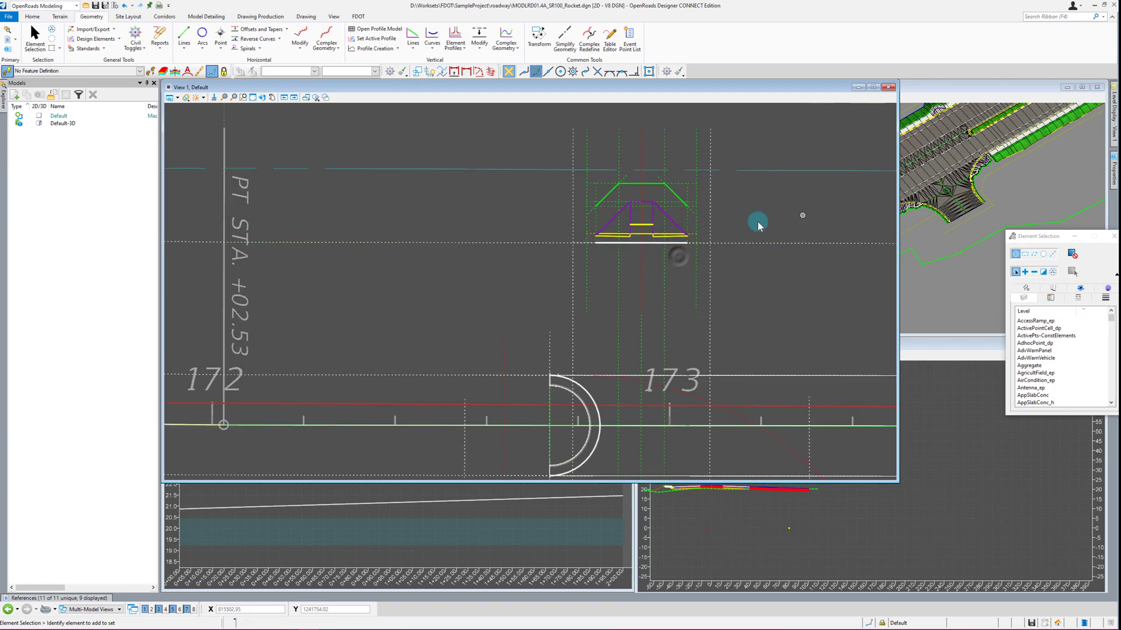
pyautogui.scroll(-2, 782, 219)
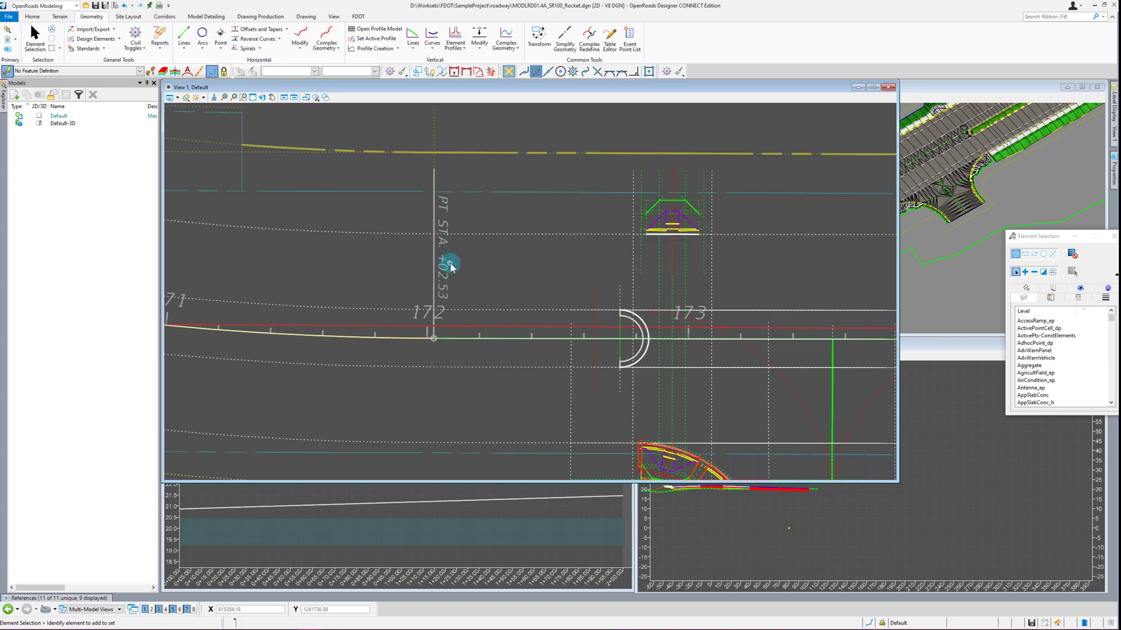
pyautogui.scroll(-3, 447, 261)
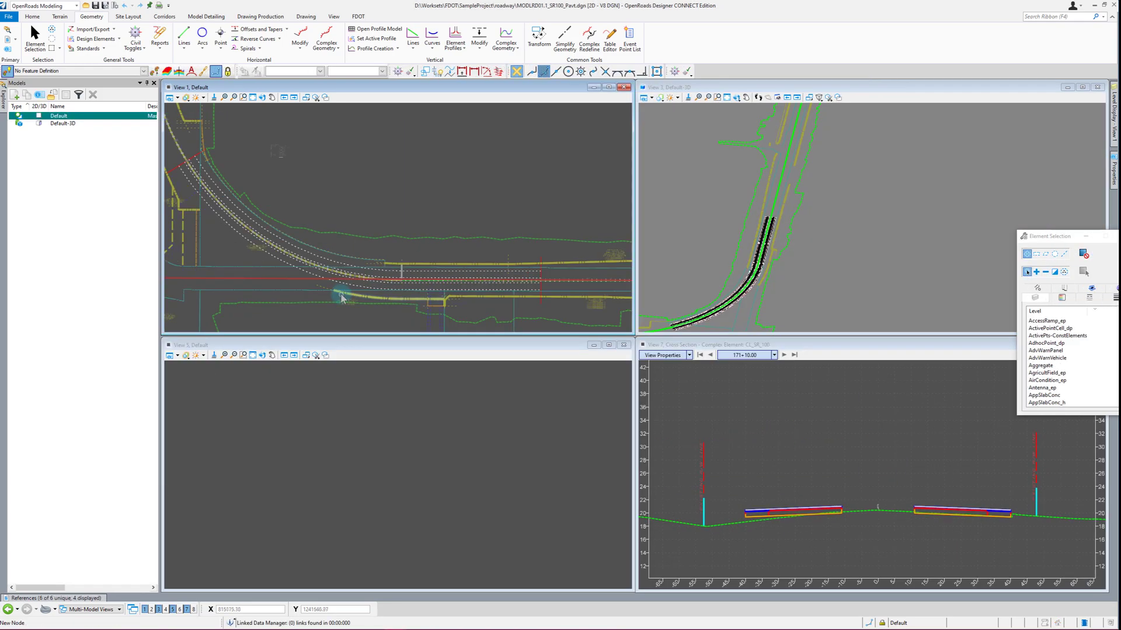
# Step: In MODLRD01.1_SR100_Pavt, set the offset of the outermost construction line along the roadway's side-road edge to 43
pyautogui.click(354, 287)
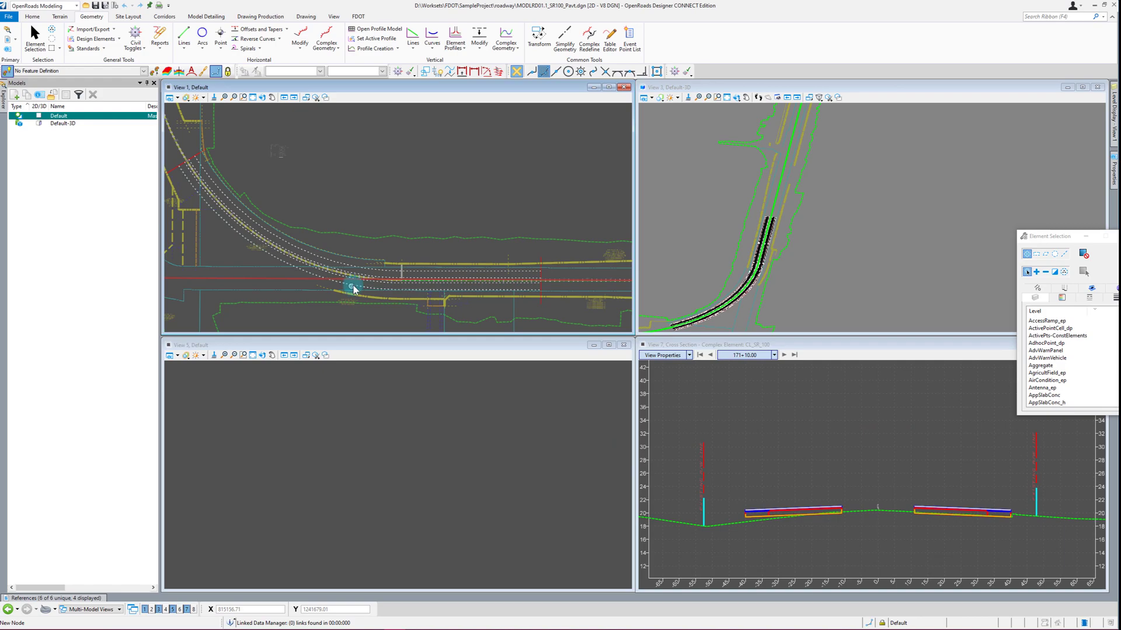
pyautogui.click(345, 284)
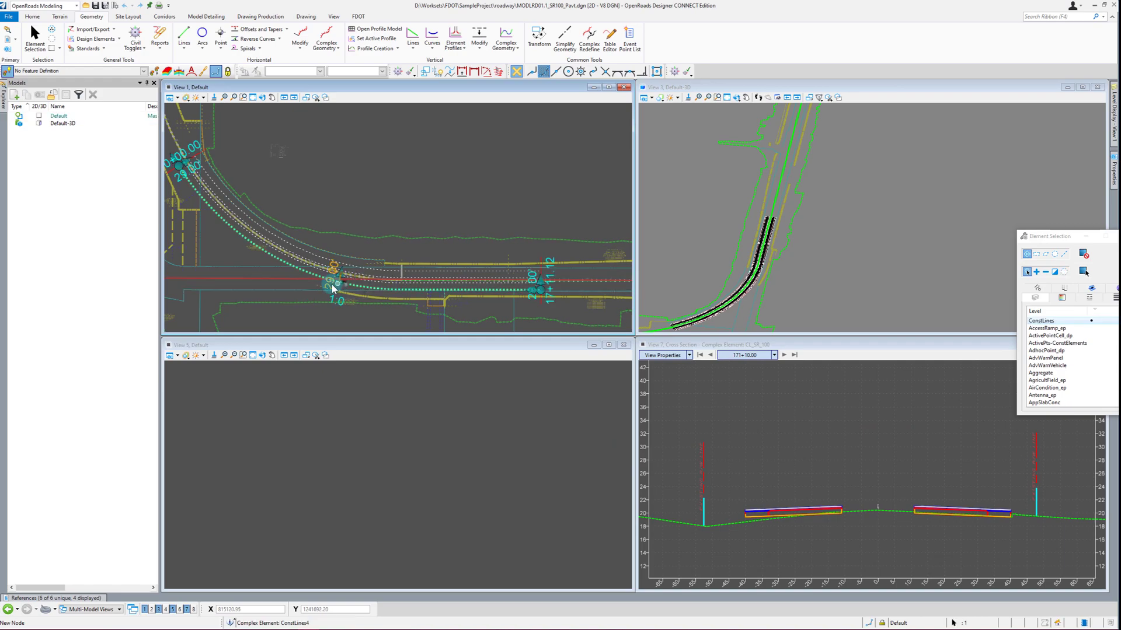
pyautogui.scroll(5, 311, 284)
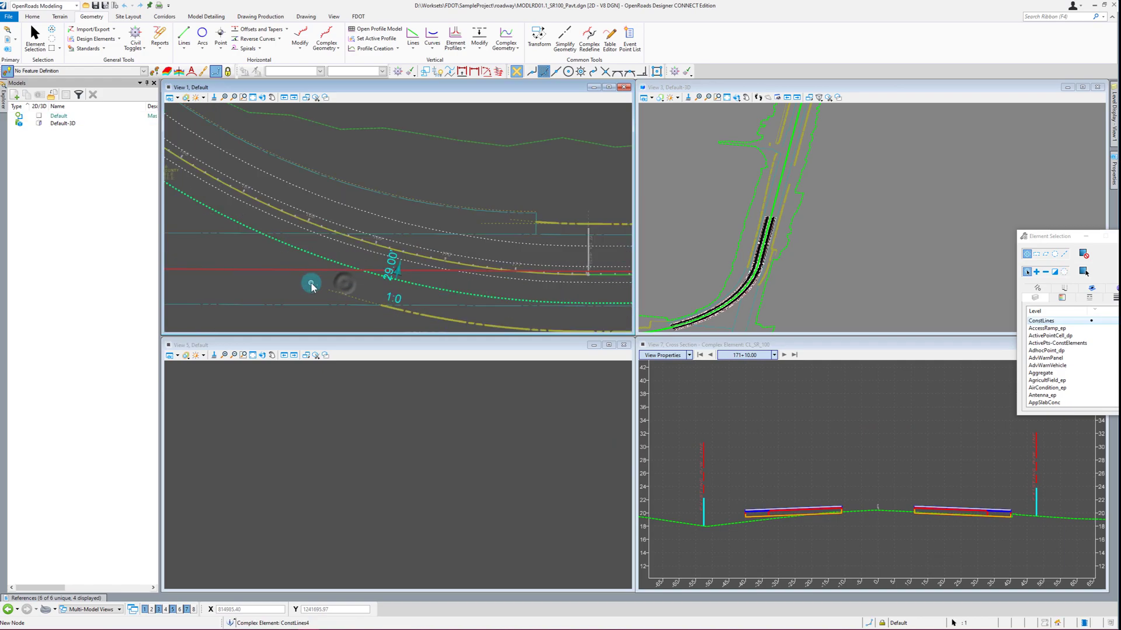
pyautogui.click(390, 264)
pyautogui.write('43')
pyautogui.press('Return')
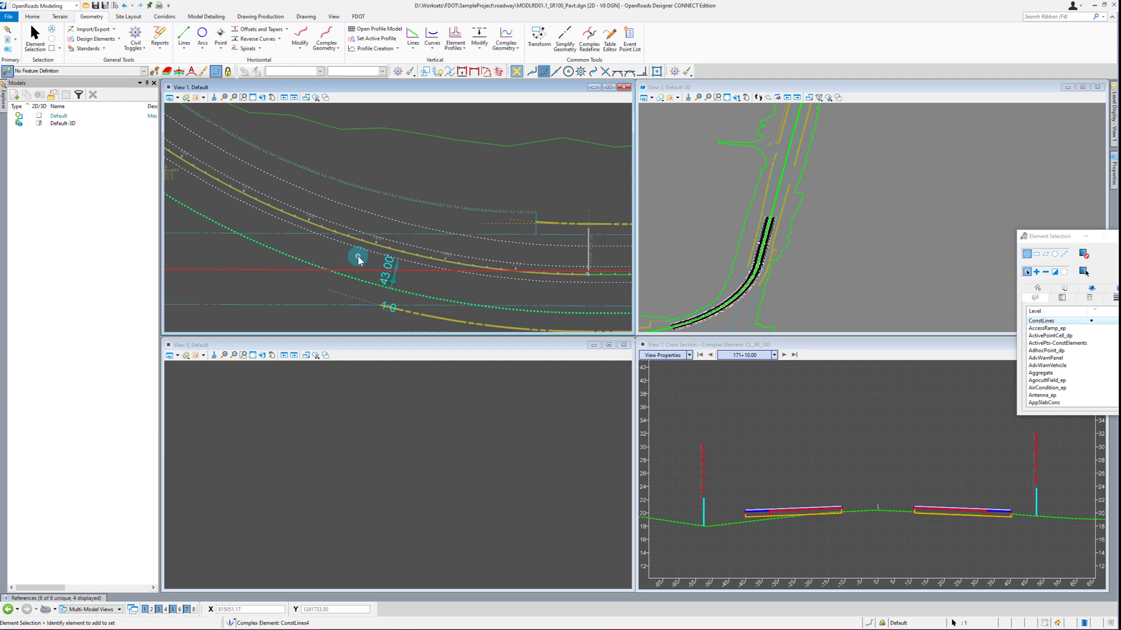
pyautogui.click(506, 296)
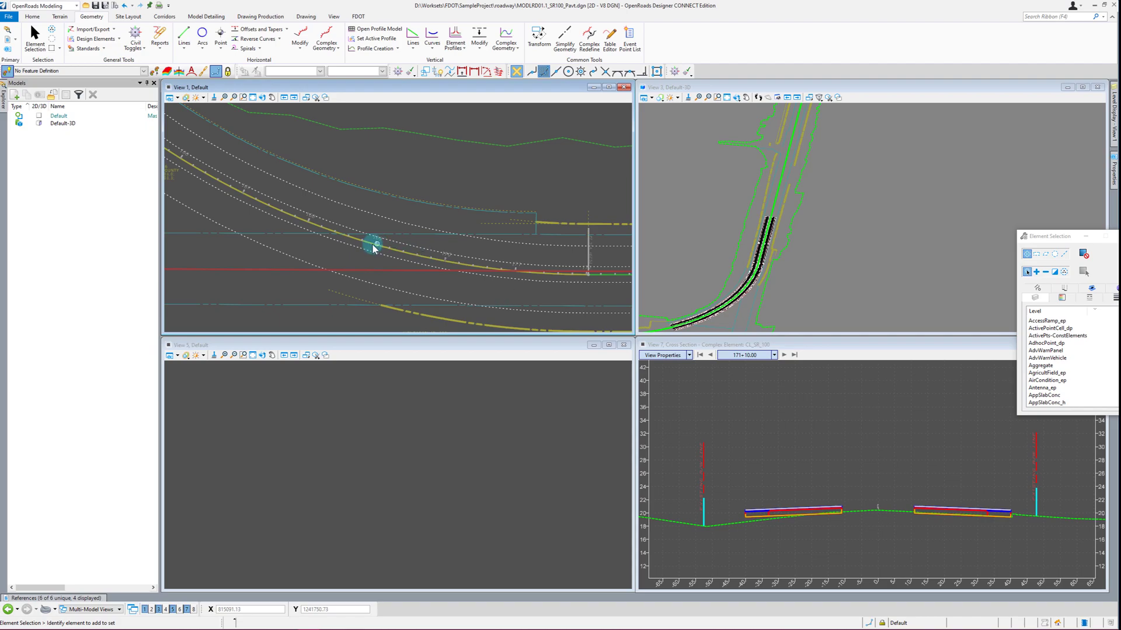
# Step: Check the widened pavement in plan and 3D, and reopen the MODLRD01.4A_SR100_Rocket design file in its Default model
pyautogui.scroll(-3, 370, 257)
pyautogui.scroll(5, 738, 279)
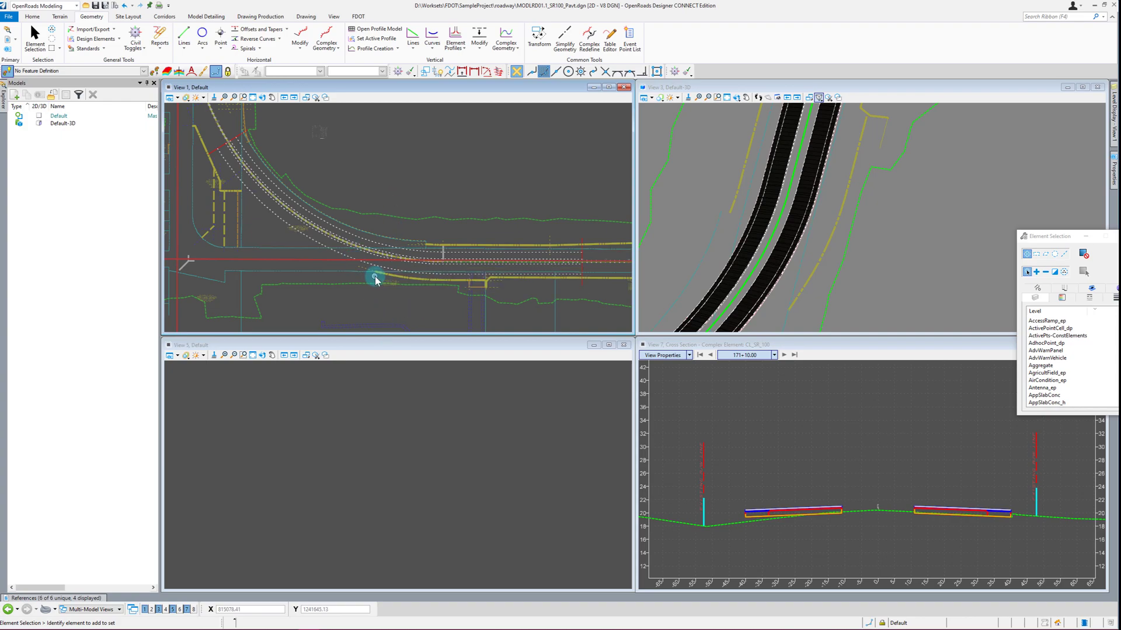
pyautogui.click(86, 5)
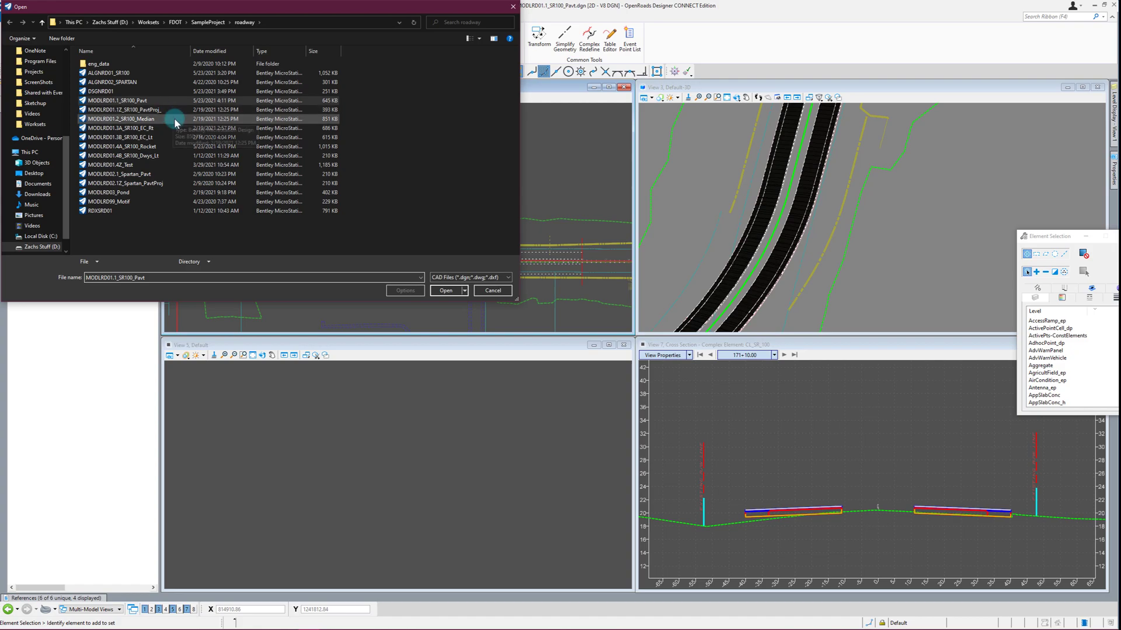
pyautogui.doubleClick(136, 144)
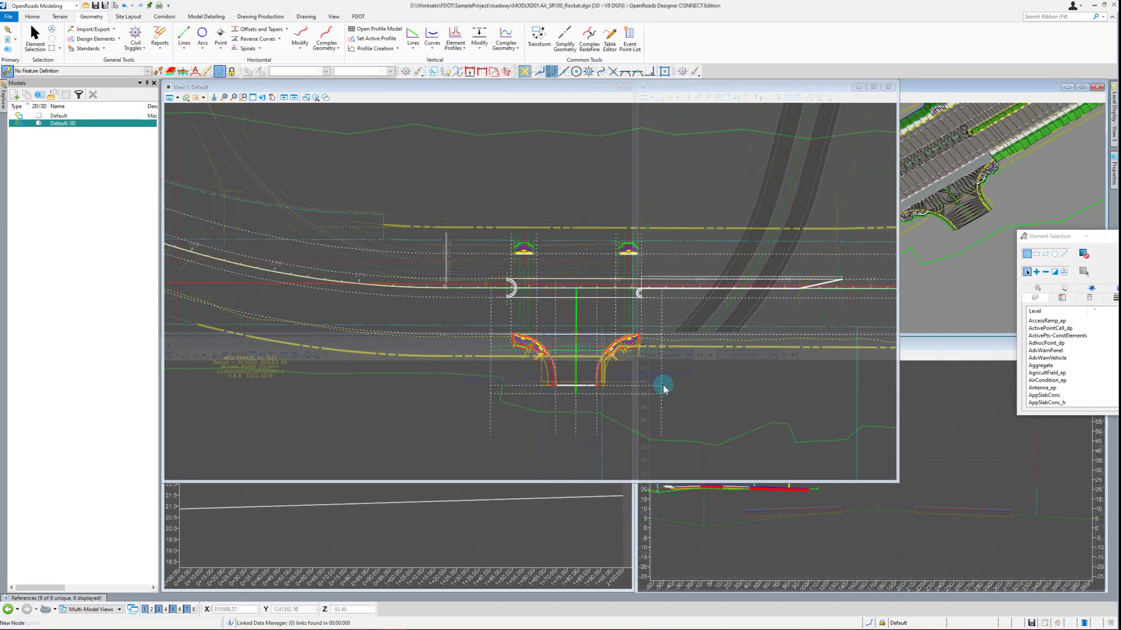
pyautogui.click(705, 384)
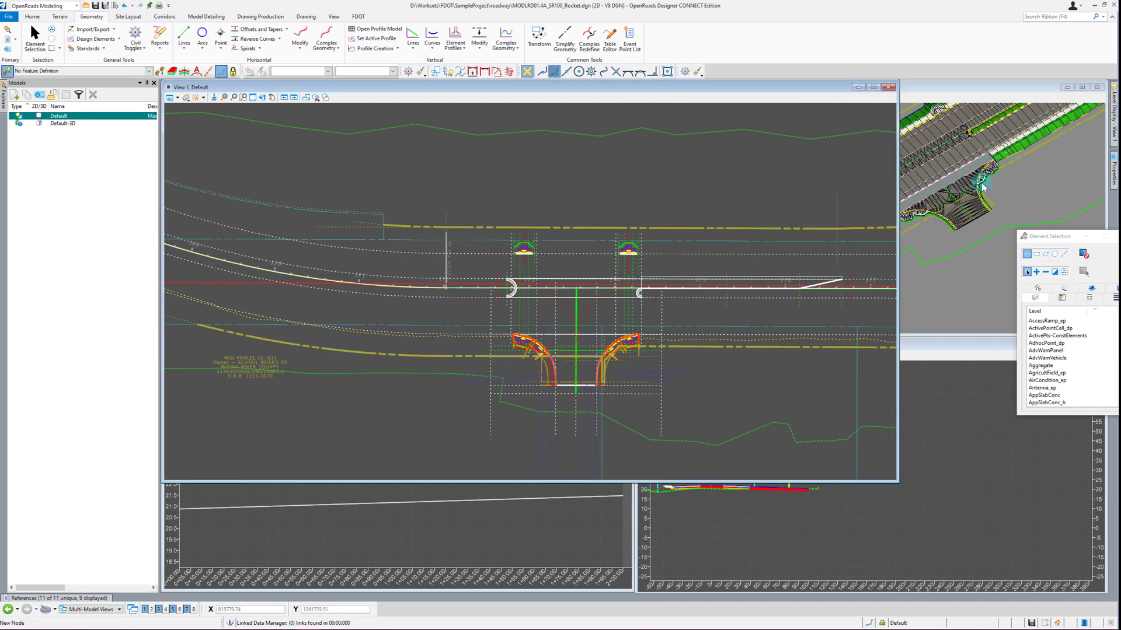
# Step: Examine how the side-road curb returns, ramps and construction lines line up with the shifted roadway edge in plan and 3D
pyautogui.scroll(-2, 975, 183)
pyautogui.scroll(2, 940, 194)
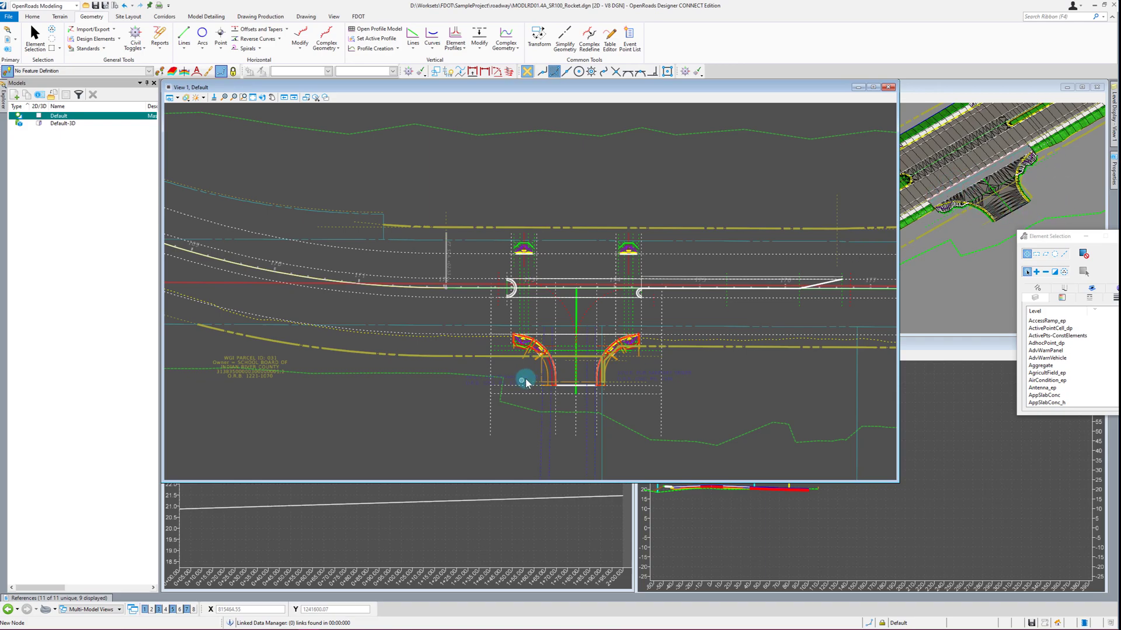
pyautogui.scroll(2, 405, 351)
pyautogui.scroll(-2, 387, 349)
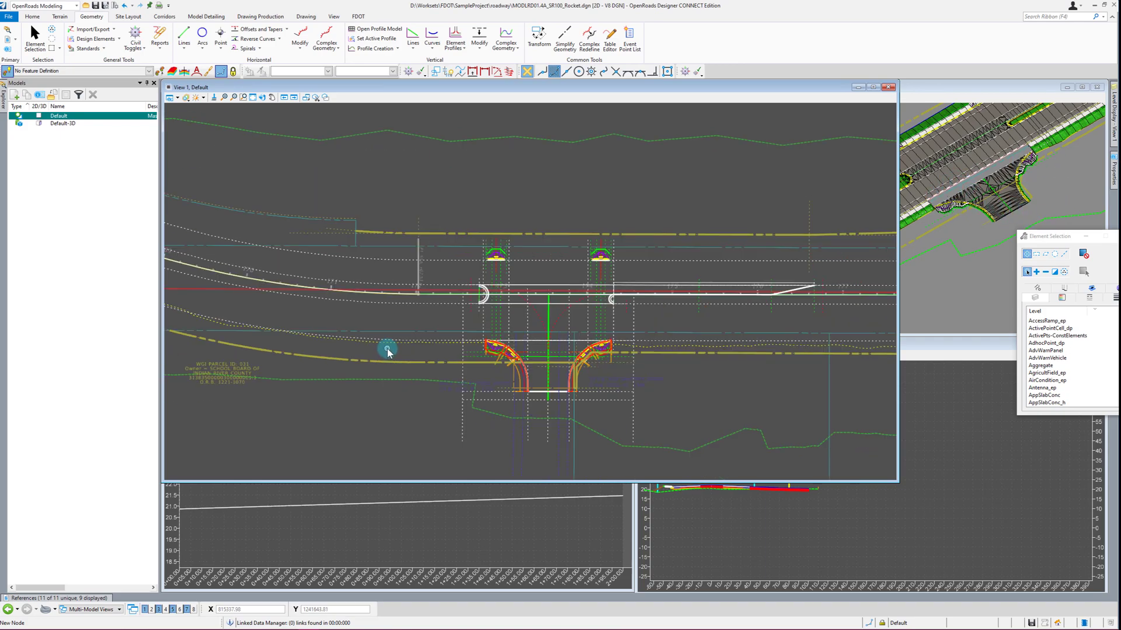
pyautogui.scroll(-2, 387, 348)
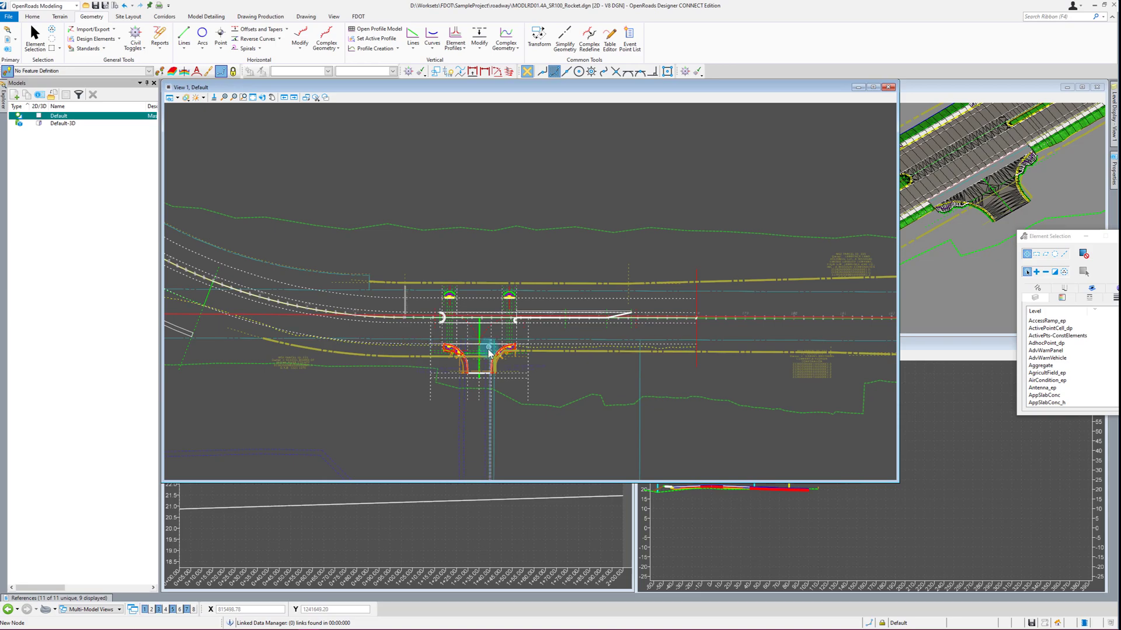
pyautogui.scroll(3, 412, 346)
pyautogui.scroll(2, 720, 342)
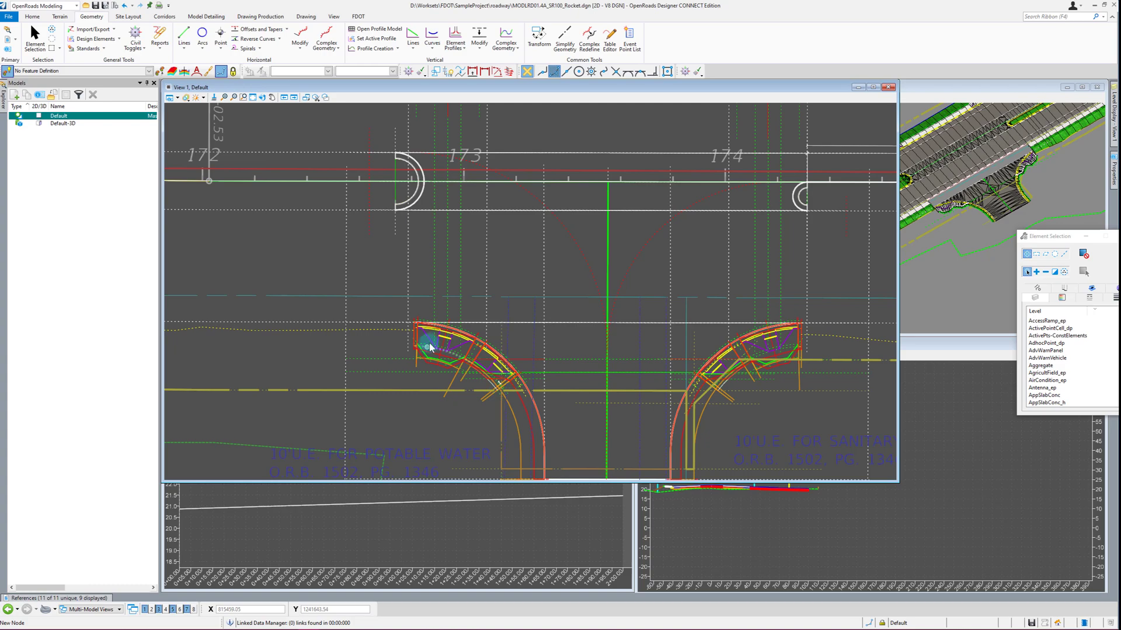
pyautogui.scroll(-2, 354, 325)
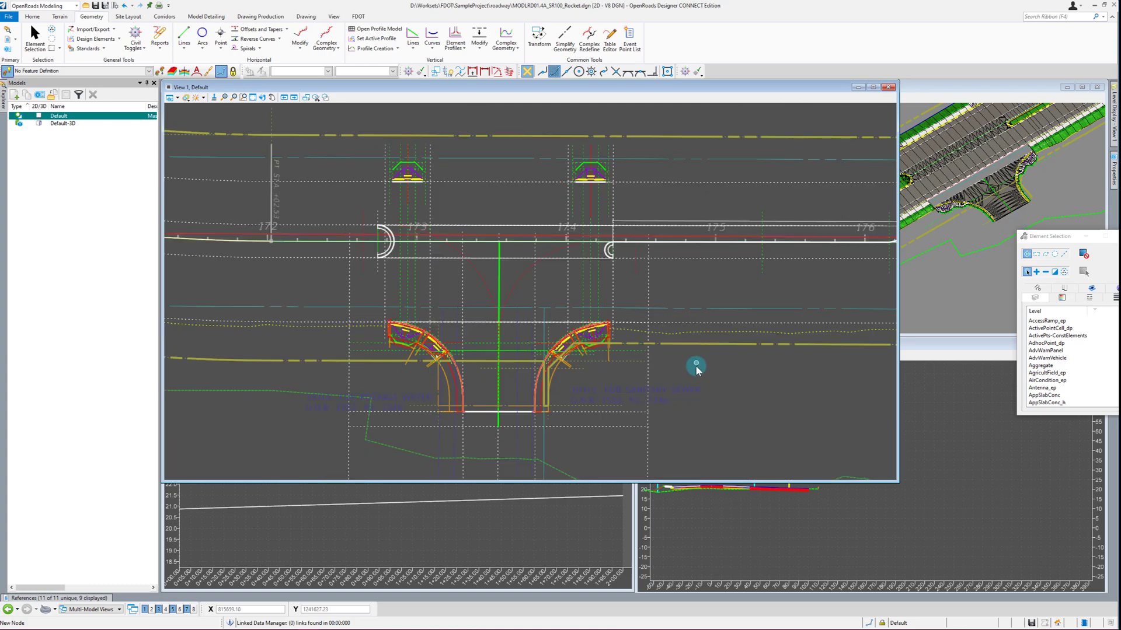
pyautogui.click(223, 97)
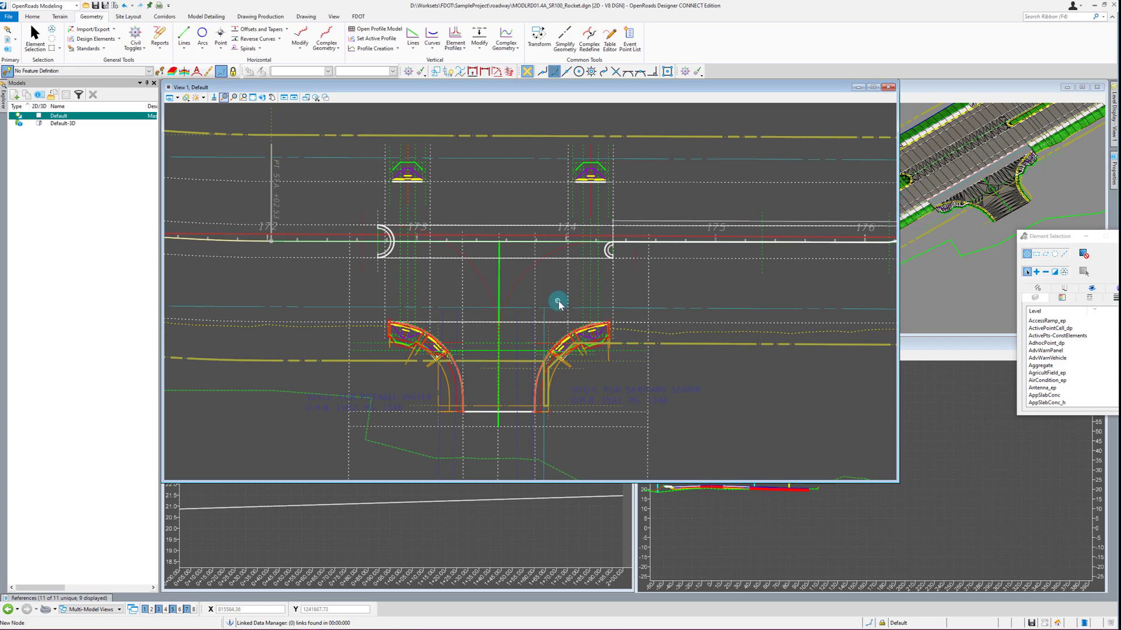
# Step: Save MODLRD01.4A_SR100_Rocket and open the DSGNRD01 design file
pyautogui.click(96, 5)
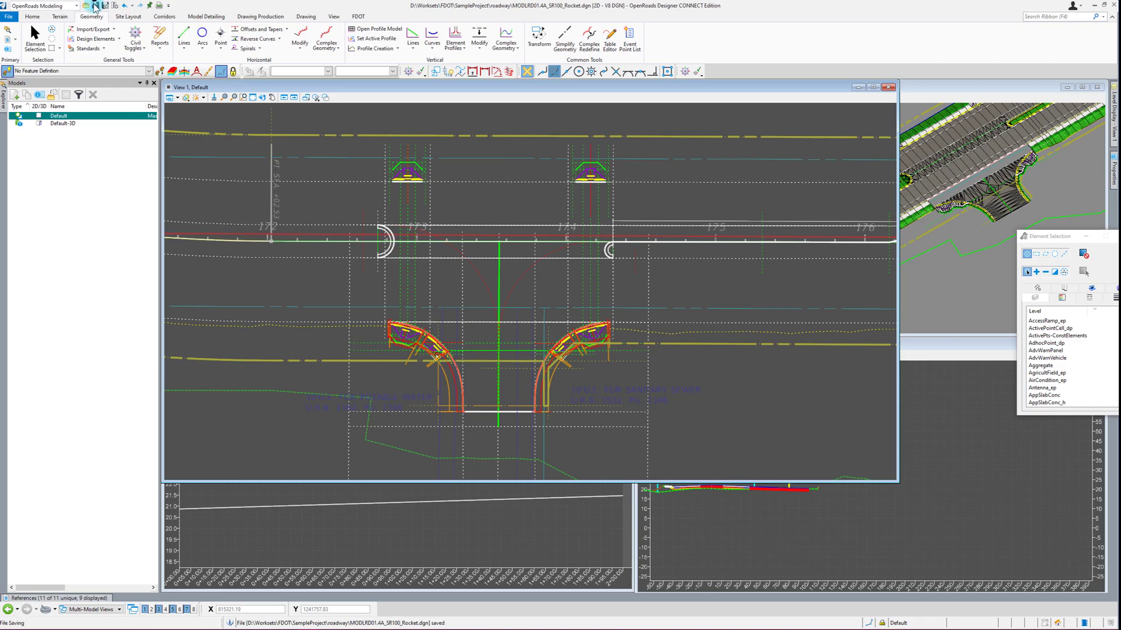
pyautogui.click(86, 6)
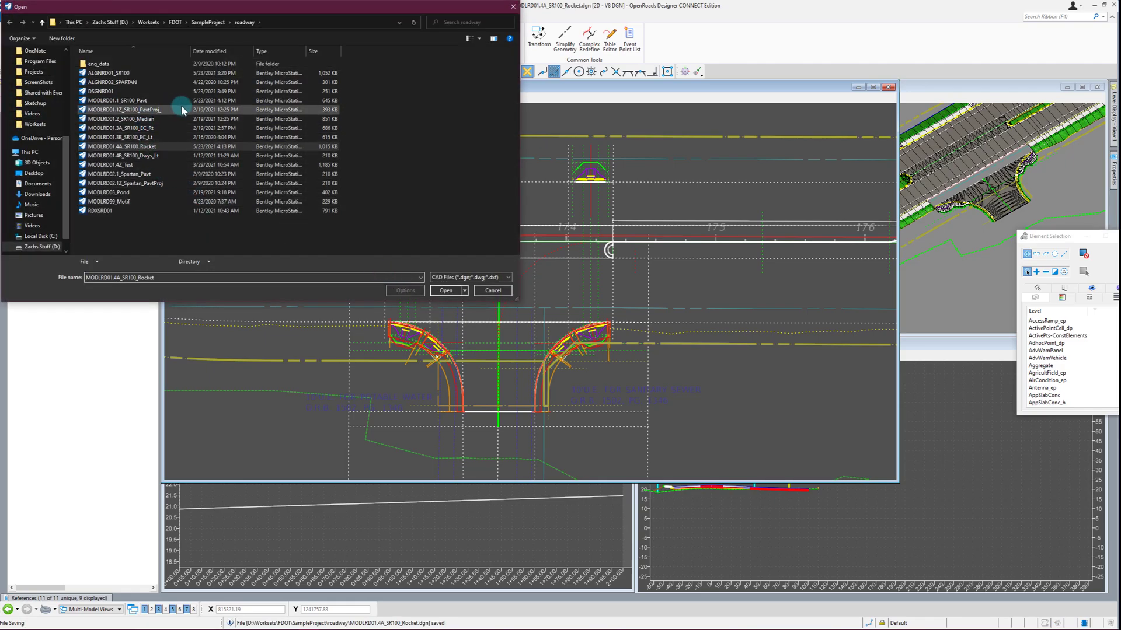
pyautogui.doubleClick(131, 93)
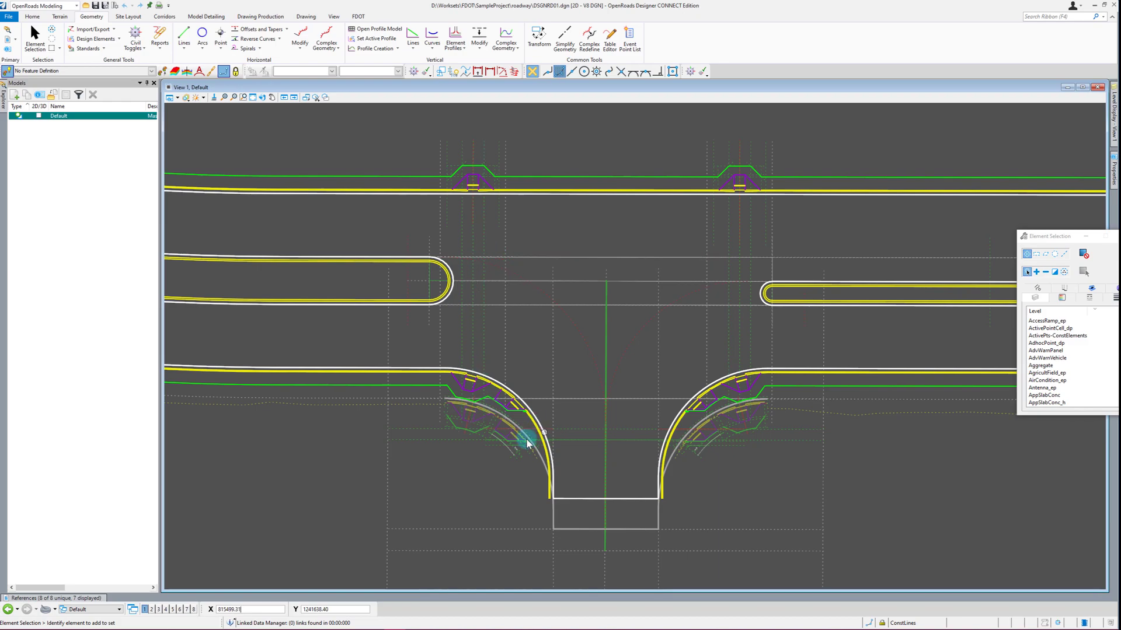
# Step: Examine the design linework at the intersection: curb returns, ramps, sidewalk tie-ins and the roadway edges leading into the curve
pyautogui.scroll(-2, 668, 356)
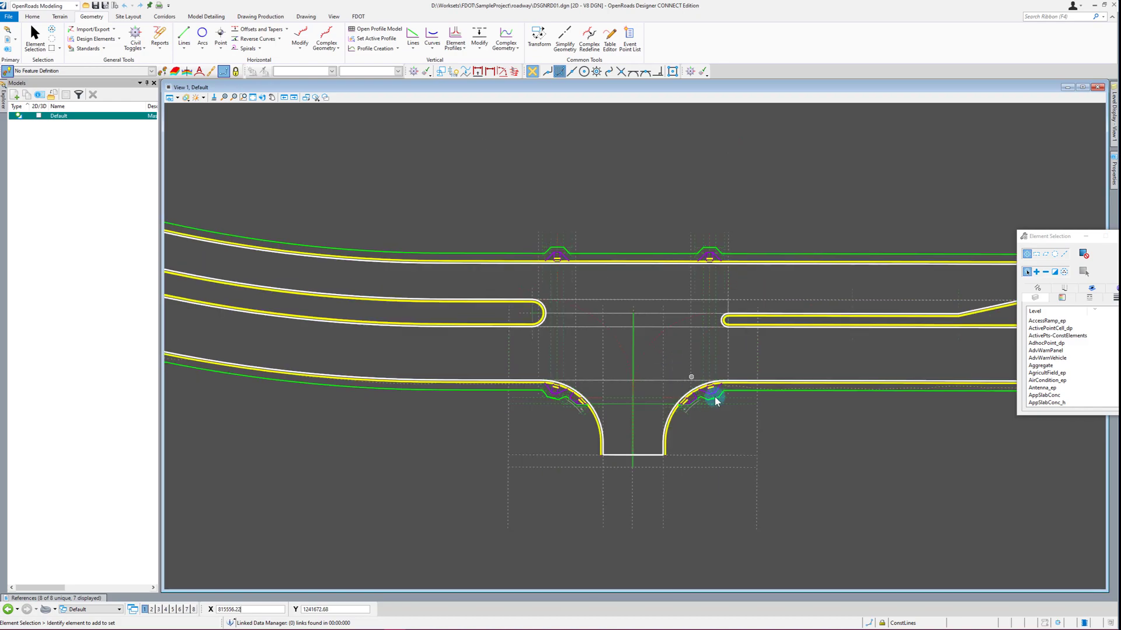
pyautogui.scroll(2, 635, 413)
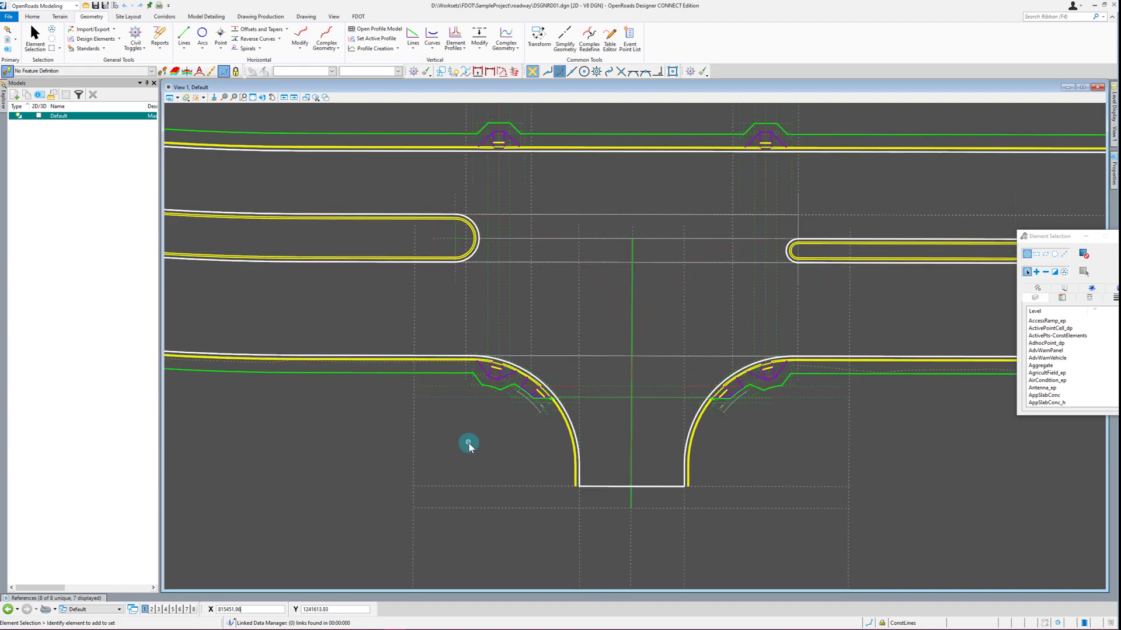
pyautogui.scroll(-2, 879, 474)
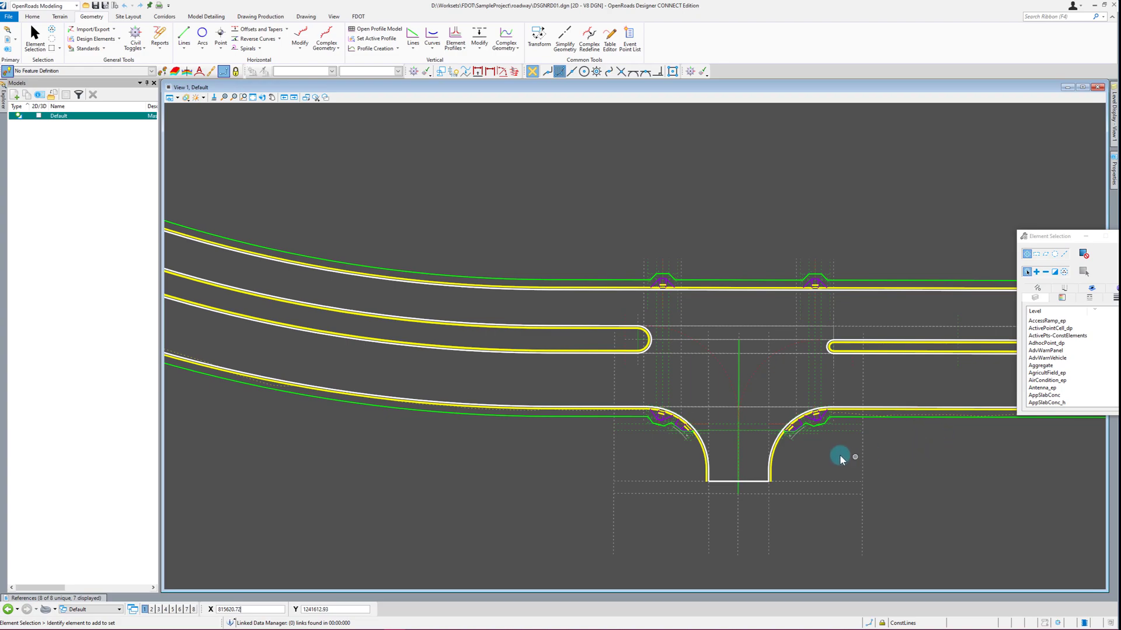
pyautogui.scroll(4, 768, 438)
pyautogui.scroll(-2, 367, 357)
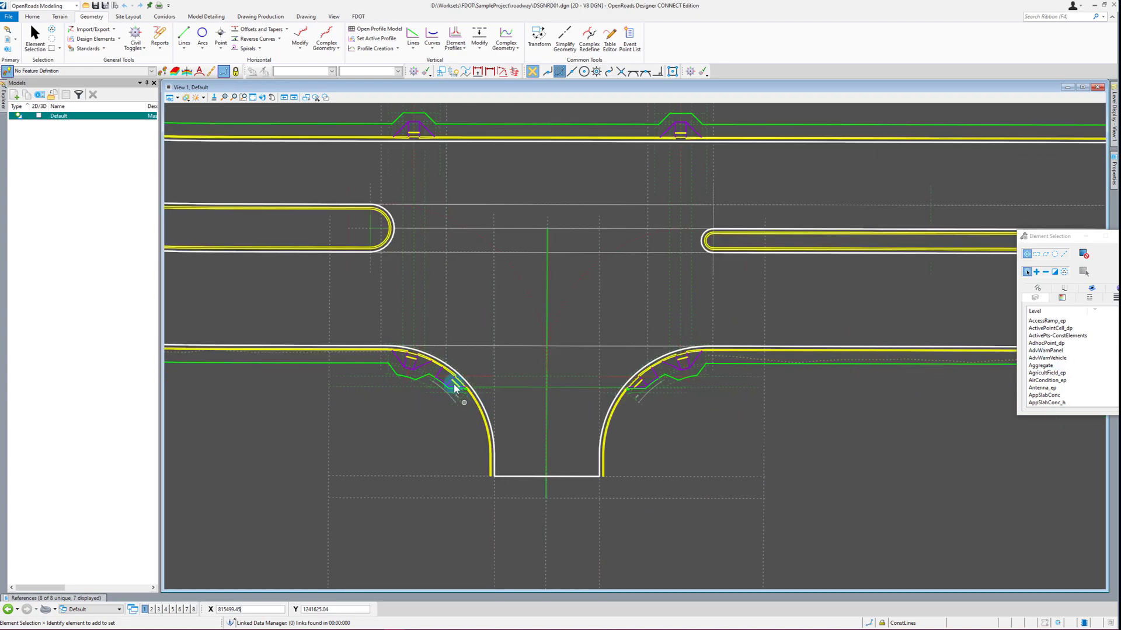
pyautogui.scroll(-2, 980, 475)
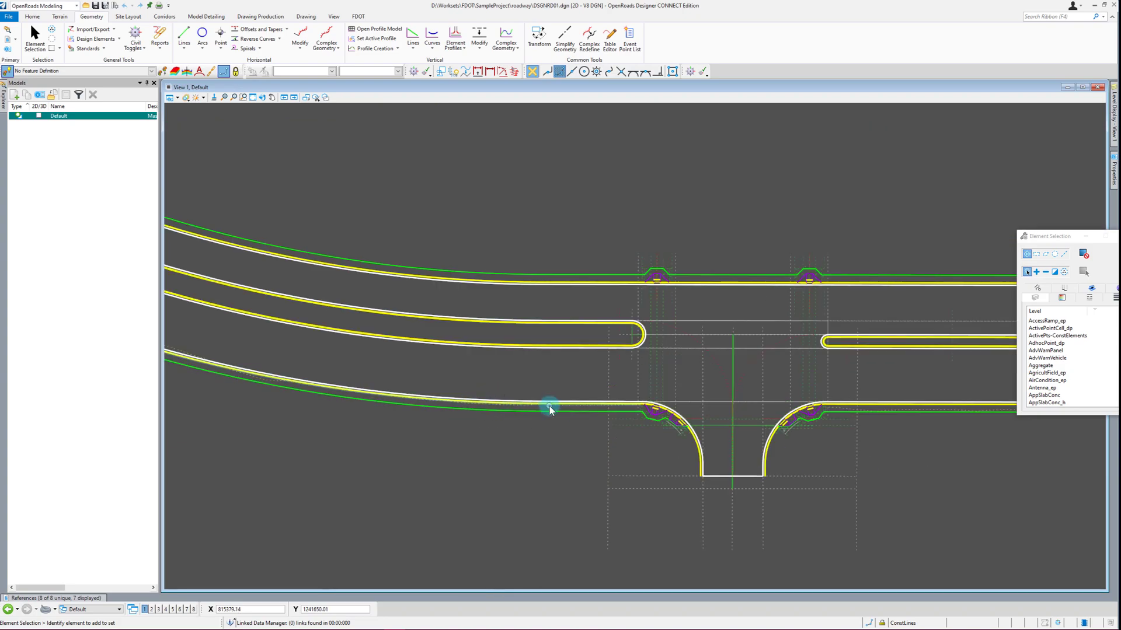
pyautogui.scroll(2, 881, 450)
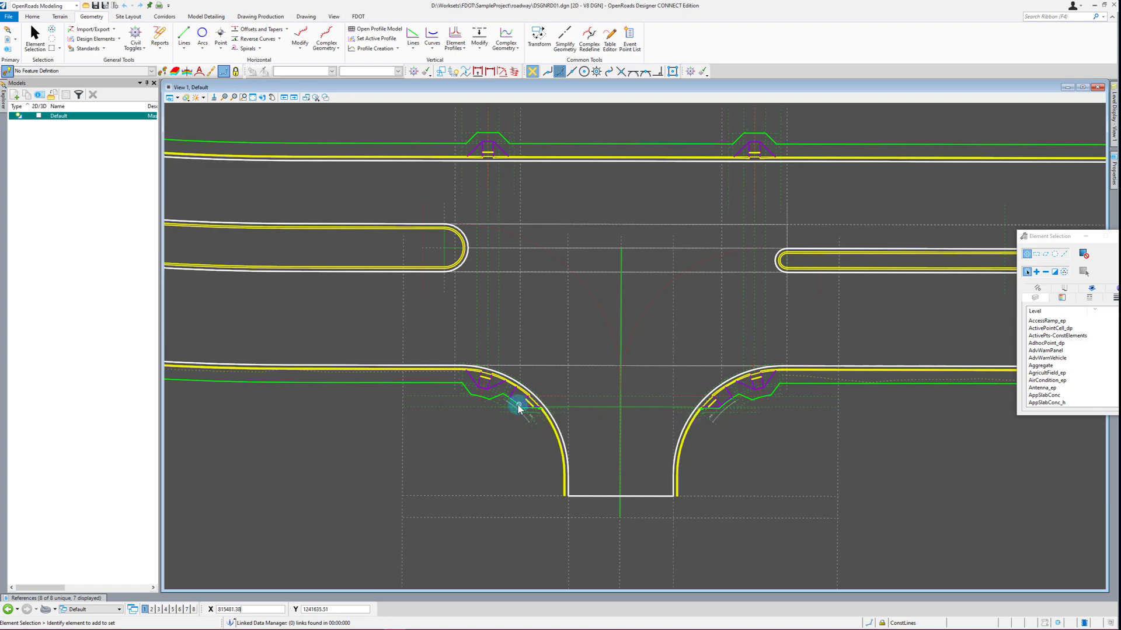
pyautogui.scroll(-2, 961, 467)
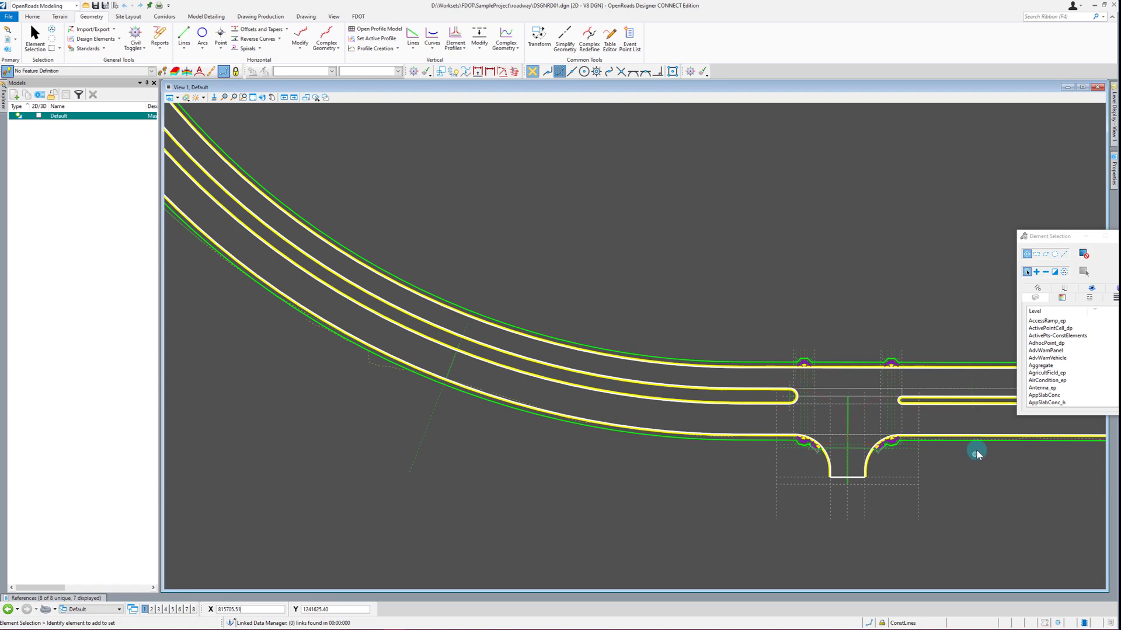
# Step: Move the Element Selection dialog clear of the roadway linework east of the intersection
pyautogui.moveTo(1040, 239); pyautogui.dragTo(1009, 119)
pyautogui.click(803, 247)
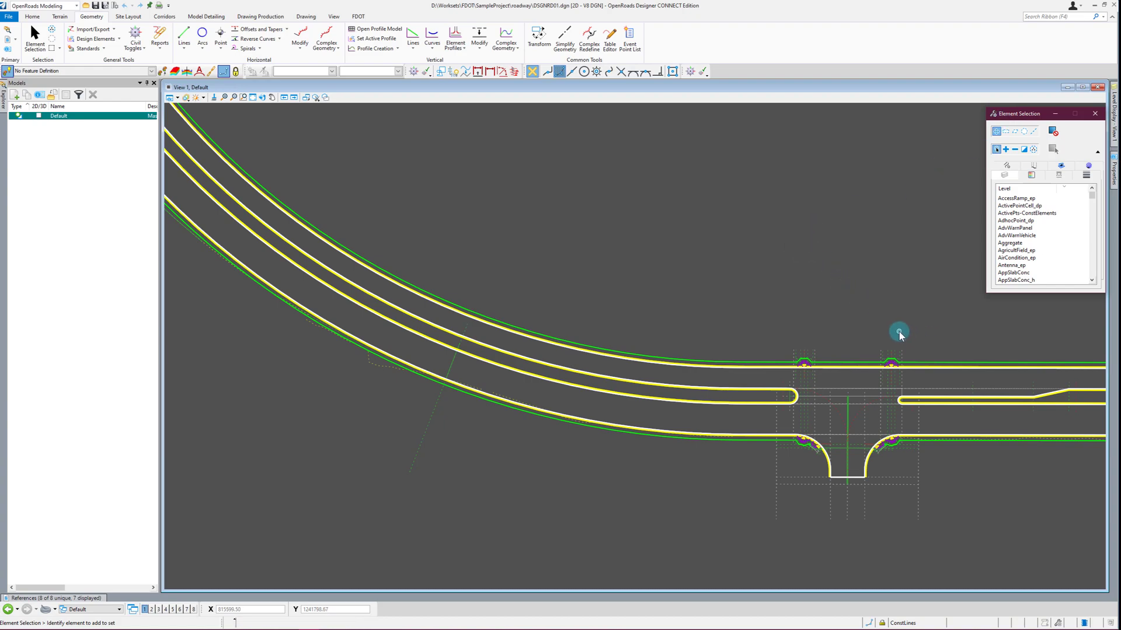
pyautogui.click(917, 337)
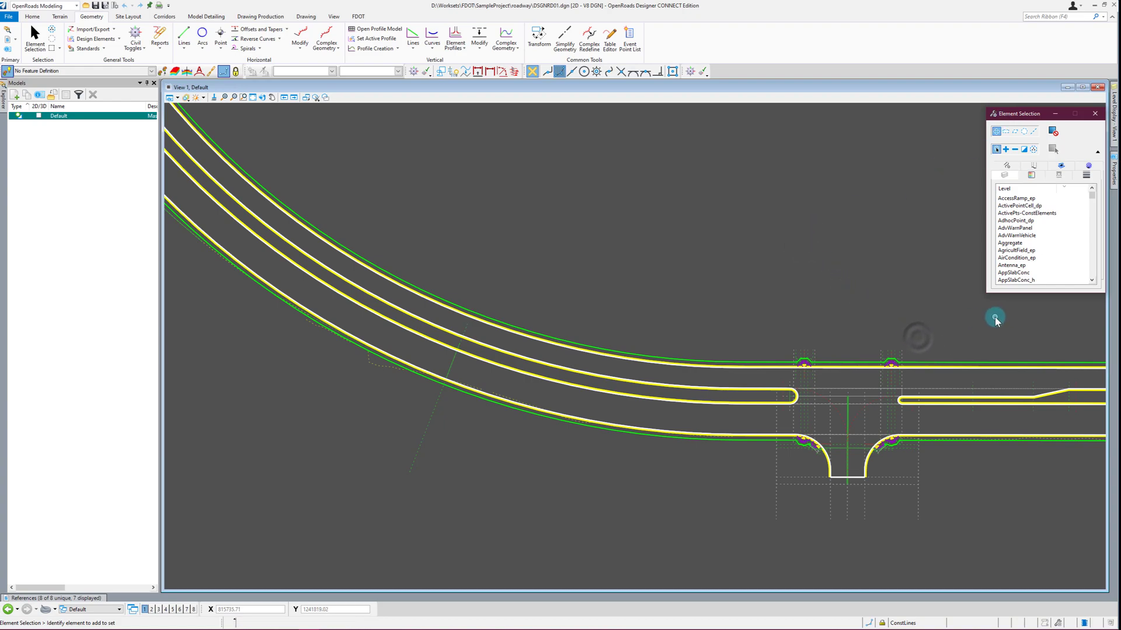